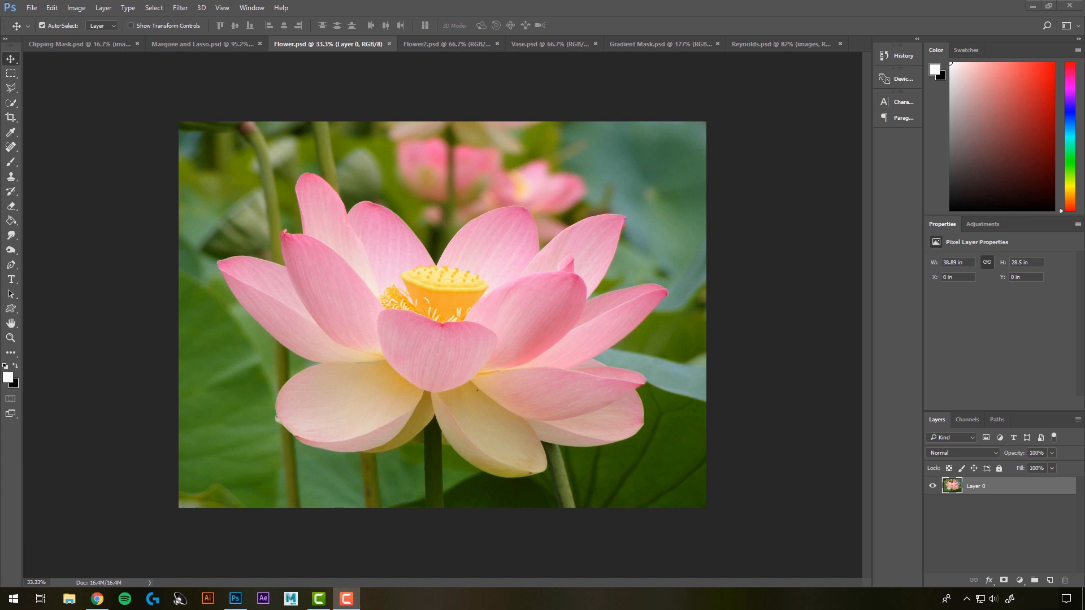
- In Clipping Mask.psd, show the colourful images layer and clip it to the Mask text layer below
{"action": "left_click", "coordinate": [754, 266]}
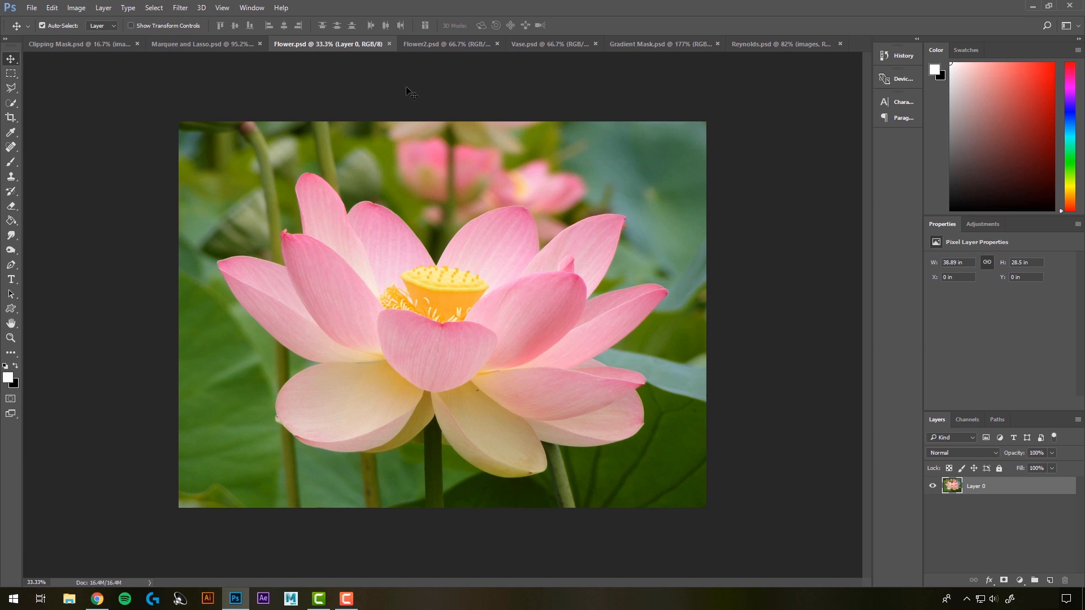
{"action": "left_click", "coordinate": [97, 45]}
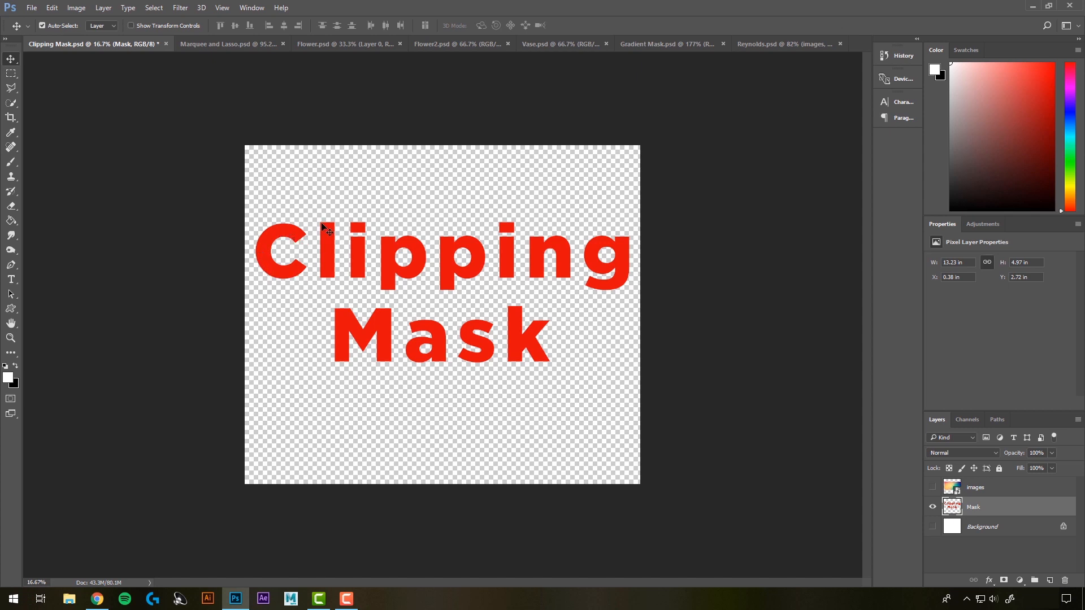
{"action": "left_click", "coordinate": [932, 487]}
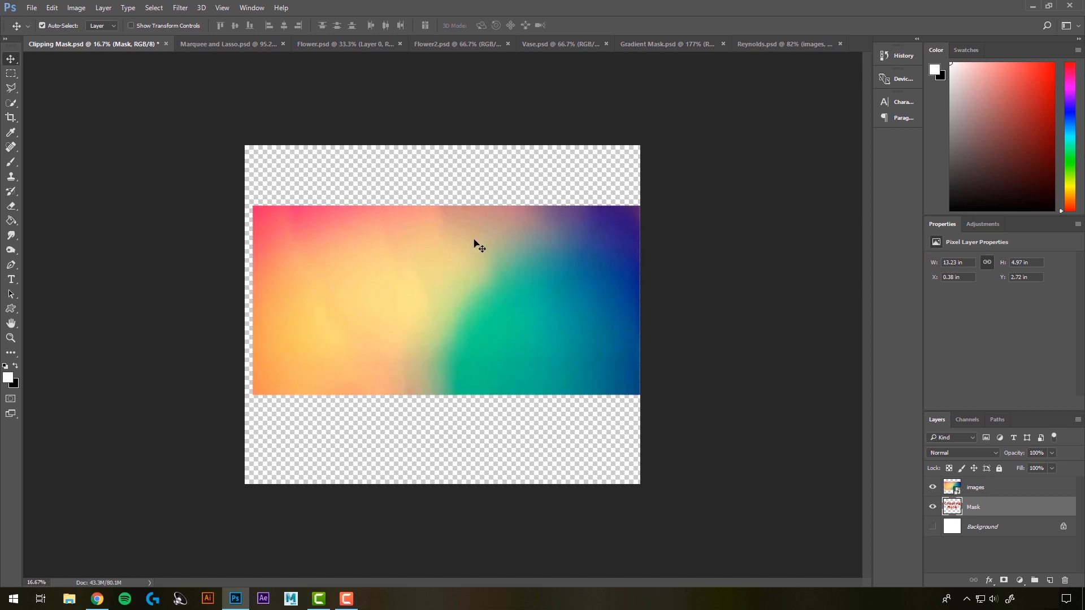
{"action": "left_click", "coordinate": [977, 488]}
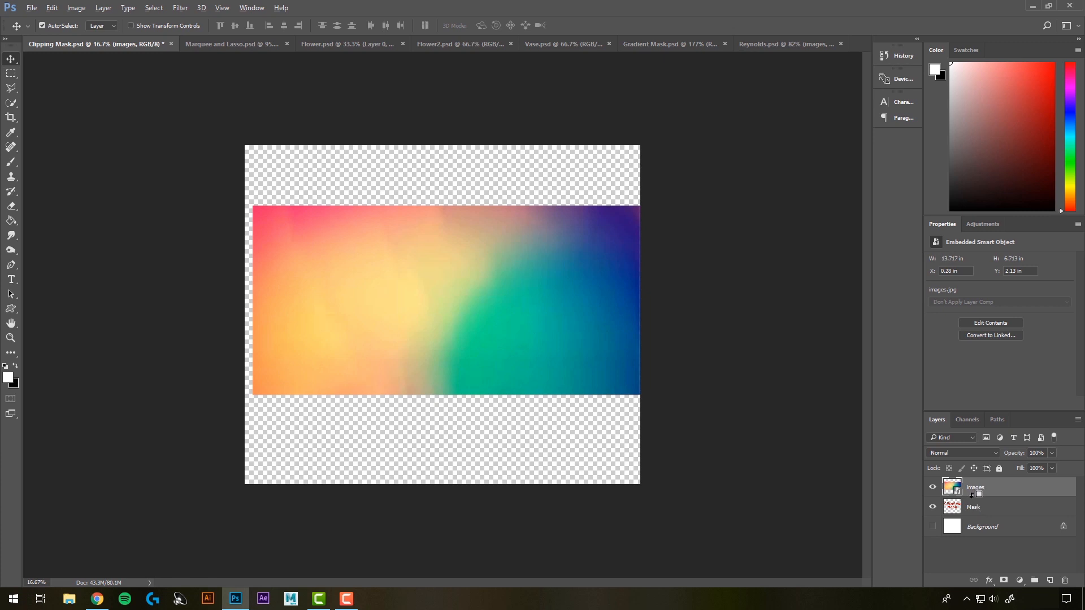
{"action": "left_click", "coordinate": [972, 495], "text": "alt"}
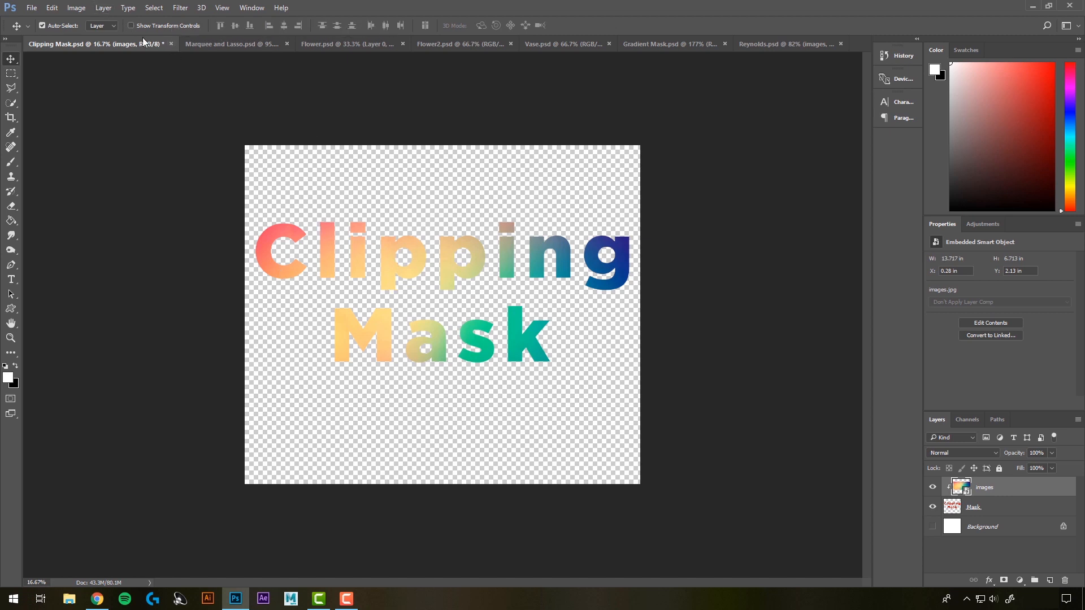
- Close Clipping Mask.psd without saving its changes and switch to Marquee and Lasso.psd
{"action": "left_click", "coordinate": [170, 43]}
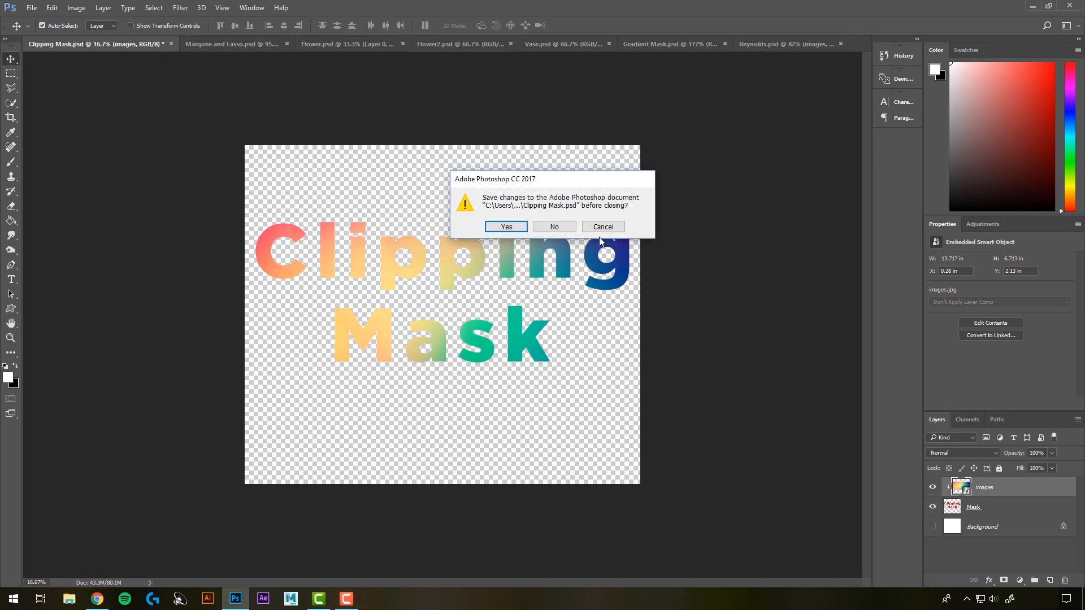
{"action": "left_click", "coordinate": [561, 229]}
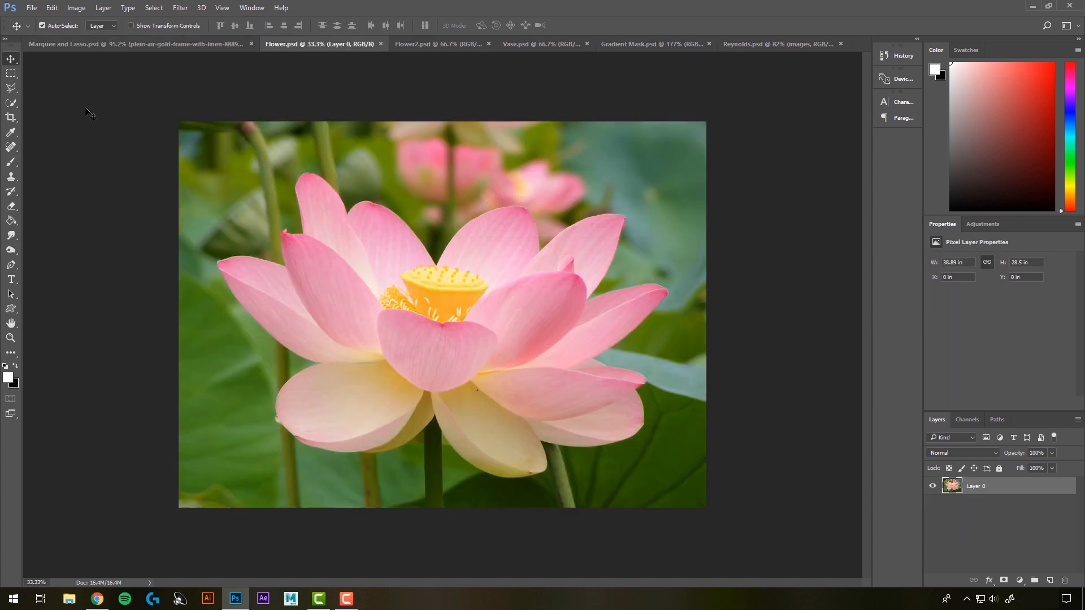
{"action": "left_click", "coordinate": [131, 44]}
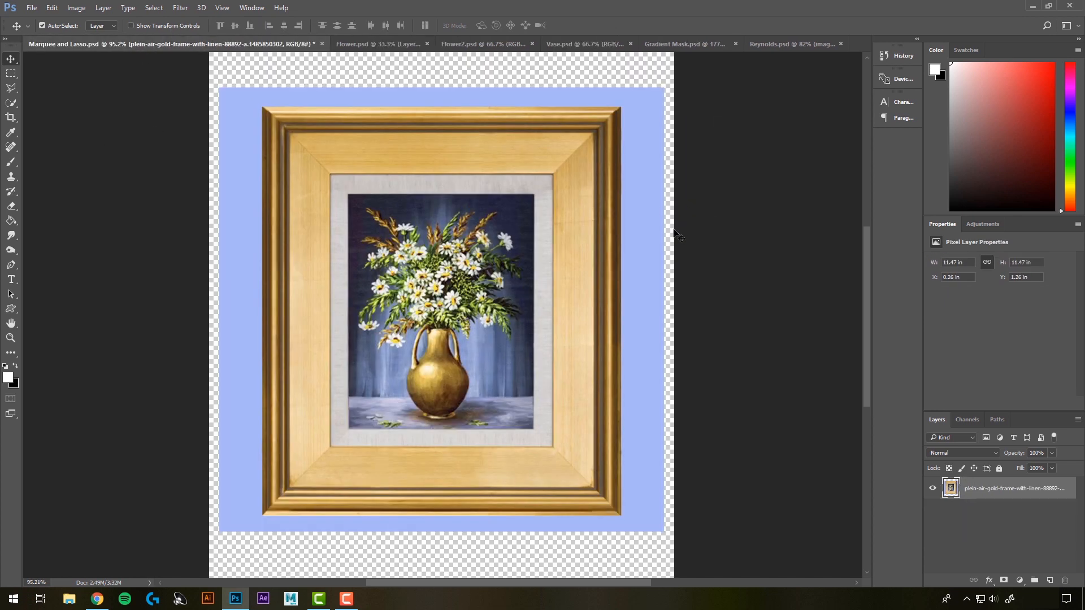
- Look over the marquee, lasso and quick selection tool variants, setting the lasso group to the standard Lasso Tool
{"action": "left_click", "coordinate": [11, 75]}
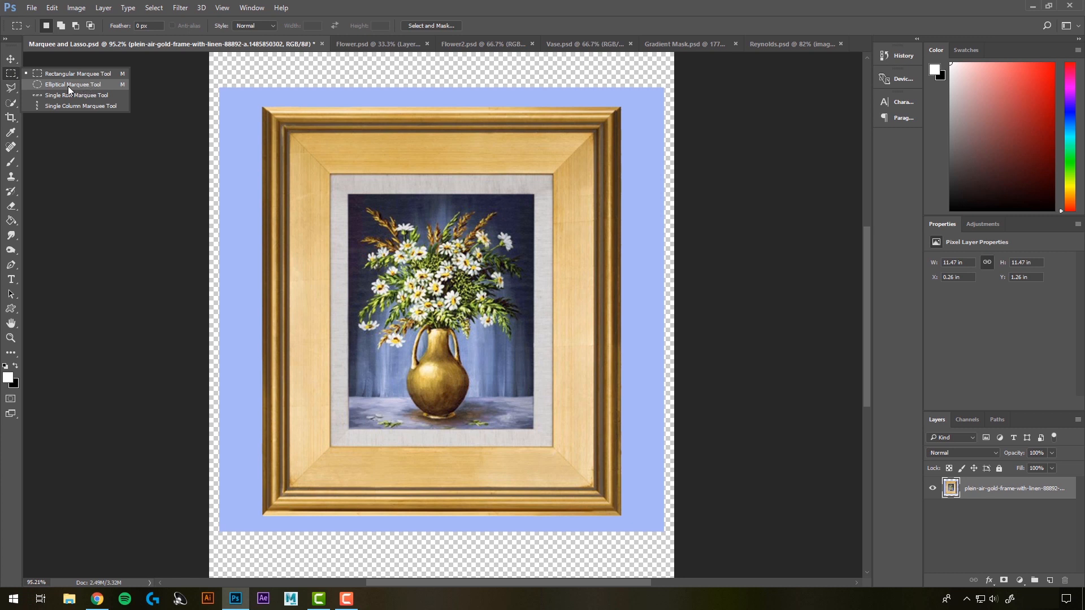
{"action": "left_click", "coordinate": [11, 87]}
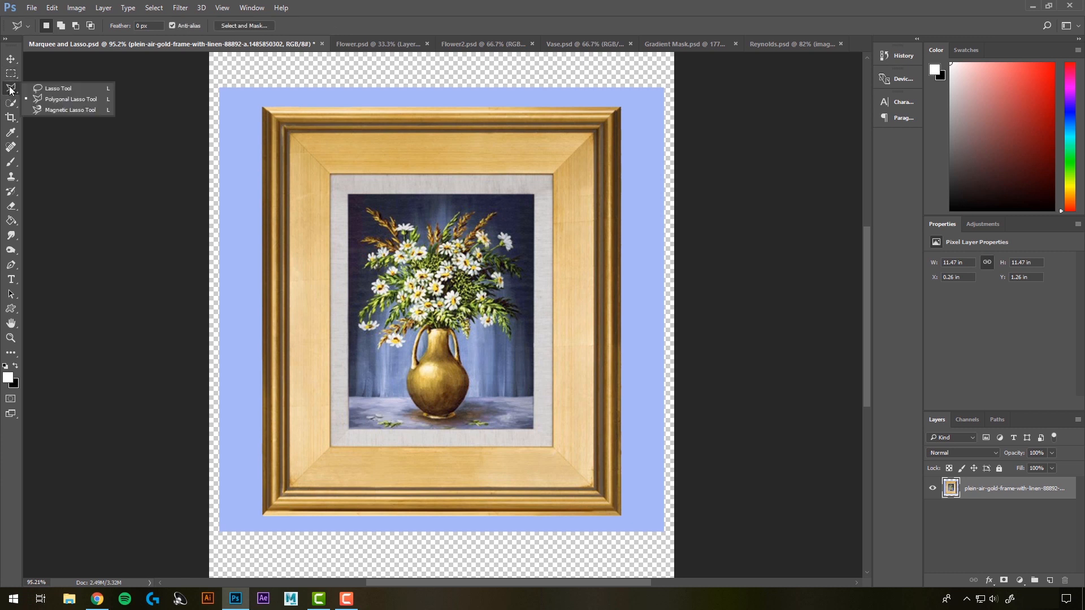
{"action": "left_click", "coordinate": [67, 89]}
{"action": "left_click", "coordinate": [12, 106]}
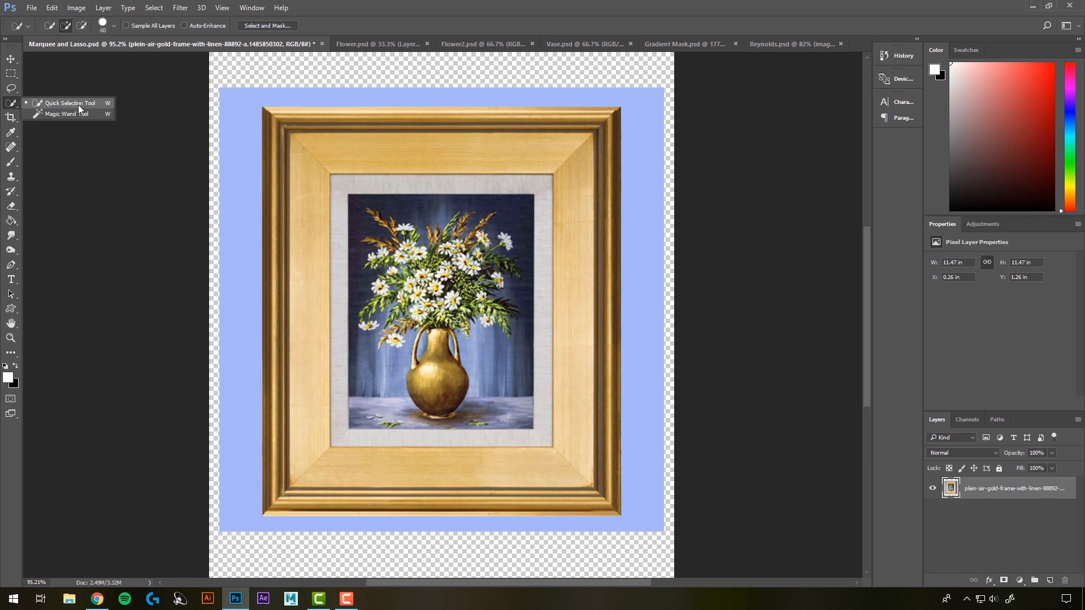
{"action": "left_click", "coordinate": [12, 106]}
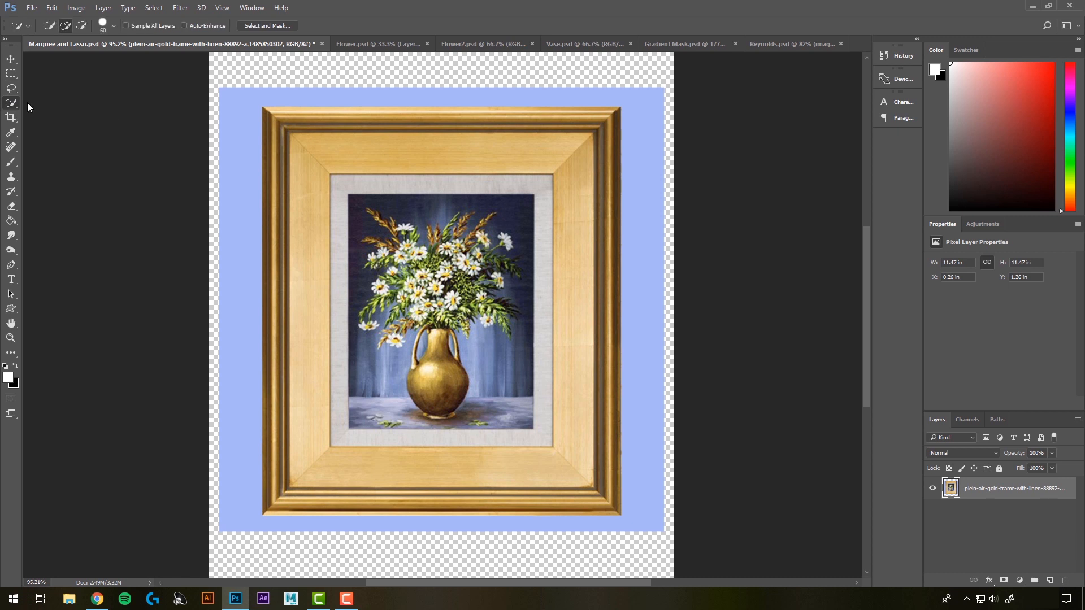
- Cut a rectangular marquee area from the upper-left part of the framed painting, and undo the cut
{"action": "left_click", "coordinate": [11, 78]}
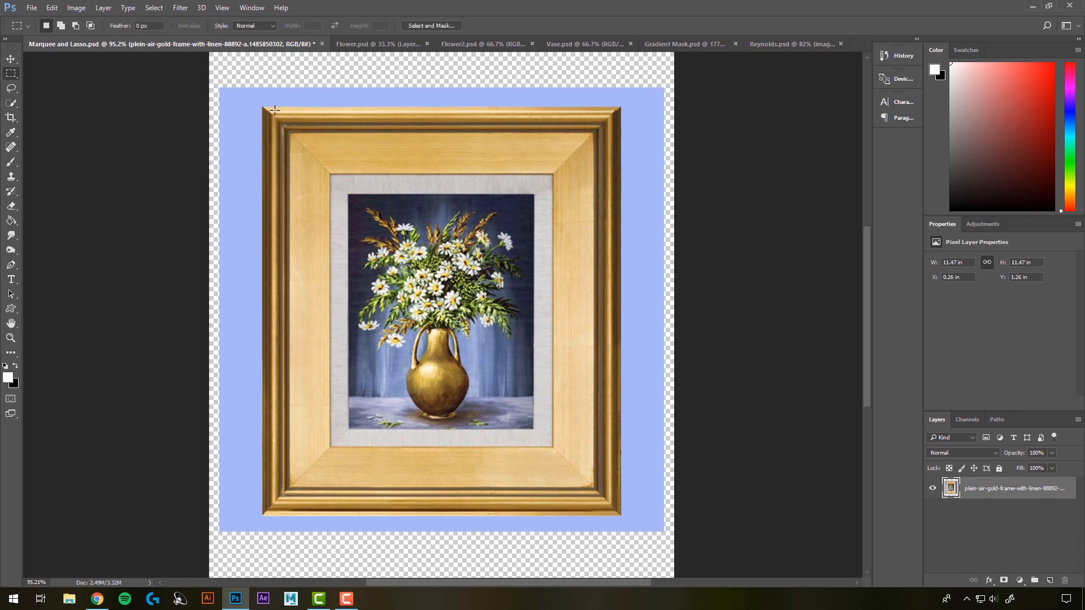
{"action": "left_click_drag", "start_coordinate": [276, 110], "coordinate": [480, 317]}
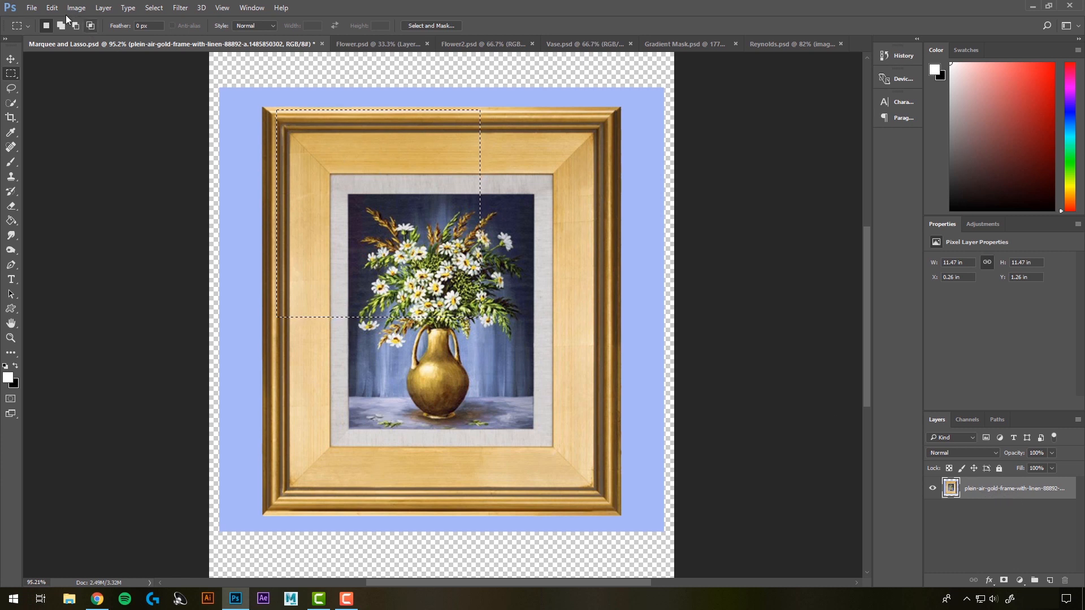
{"action": "left_click", "coordinate": [51, 9]}
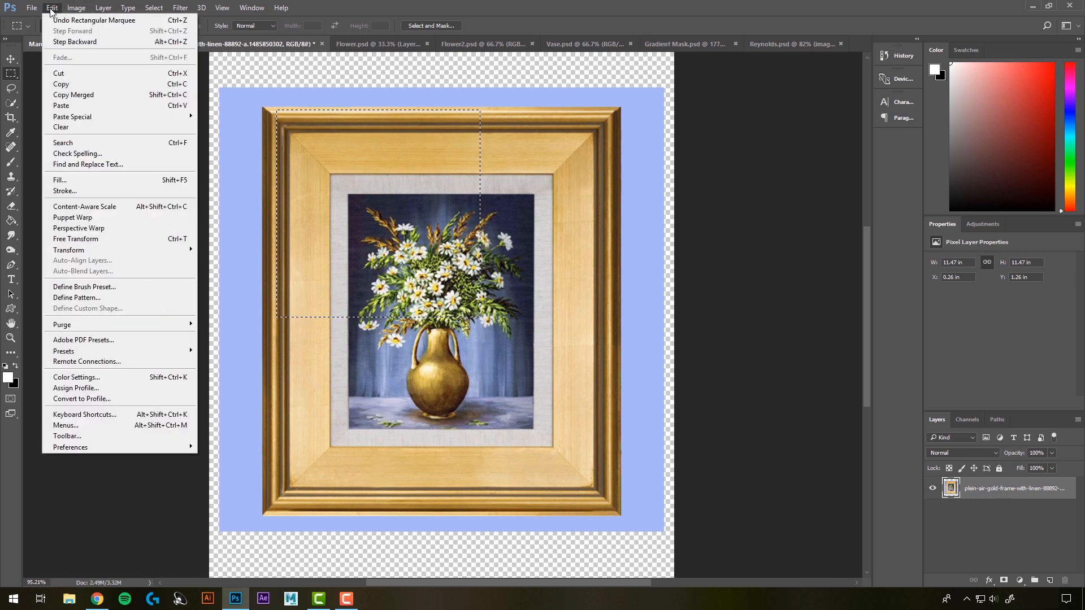
{"action": "left_click", "coordinate": [71, 73]}
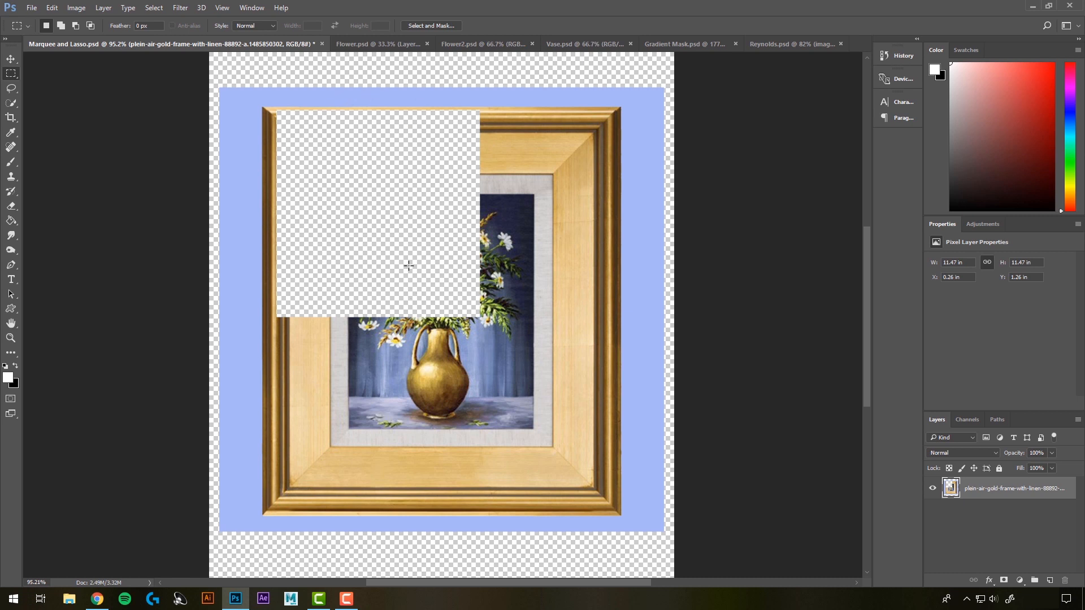
{"action": "key", "text": "ctrl+z"}
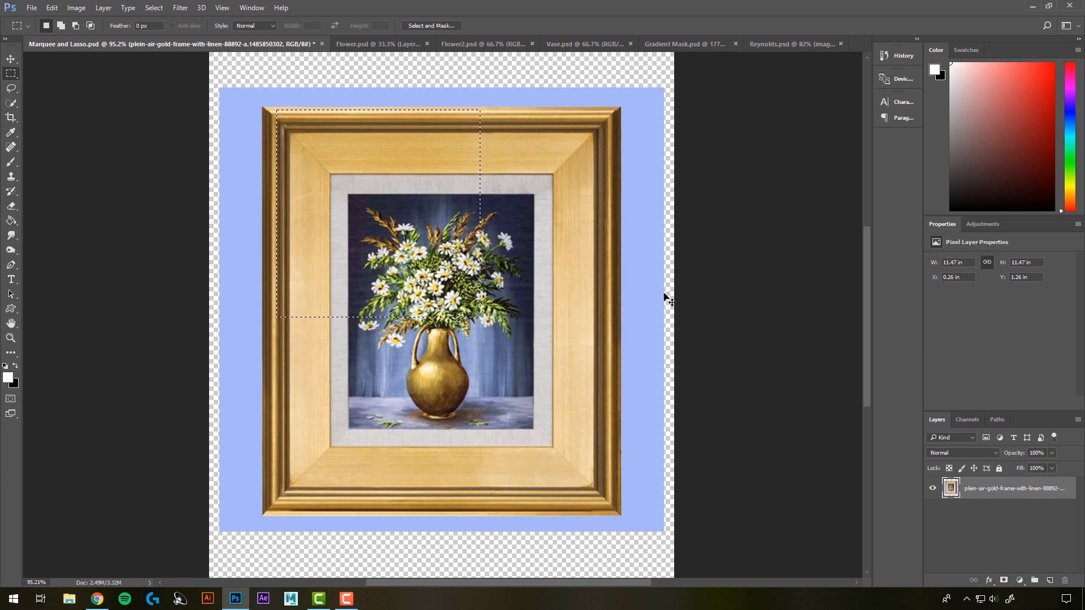
- Copy the selected area to a new layer and move it down and right over the painting, and undo both changes
{"action": "key", "text": "ctrl+j"}
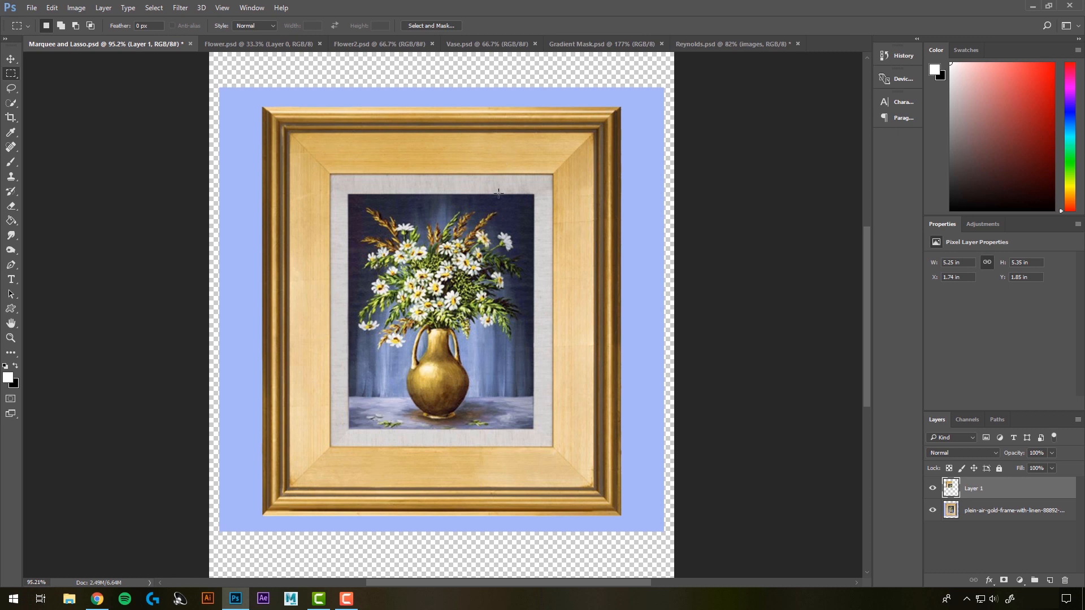
{"action": "left_click", "coordinate": [10, 59]}
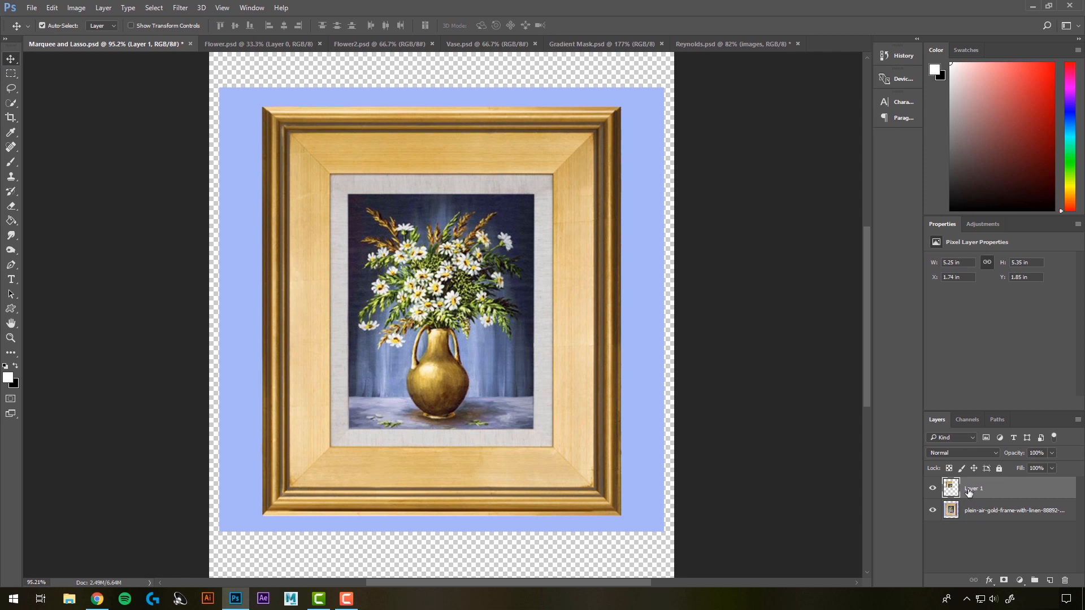
{"action": "left_click_drag", "start_coordinate": [390, 259], "coordinate": [508, 289]}
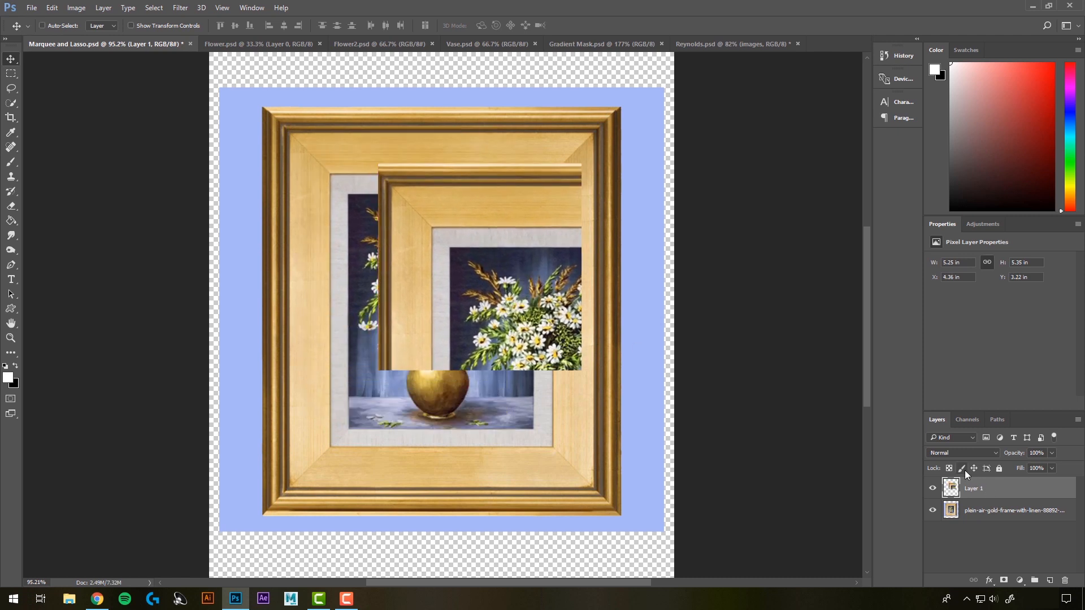
{"action": "key", "text": "ctrl+z"}
{"action": "key", "text": "ctrl+z"}
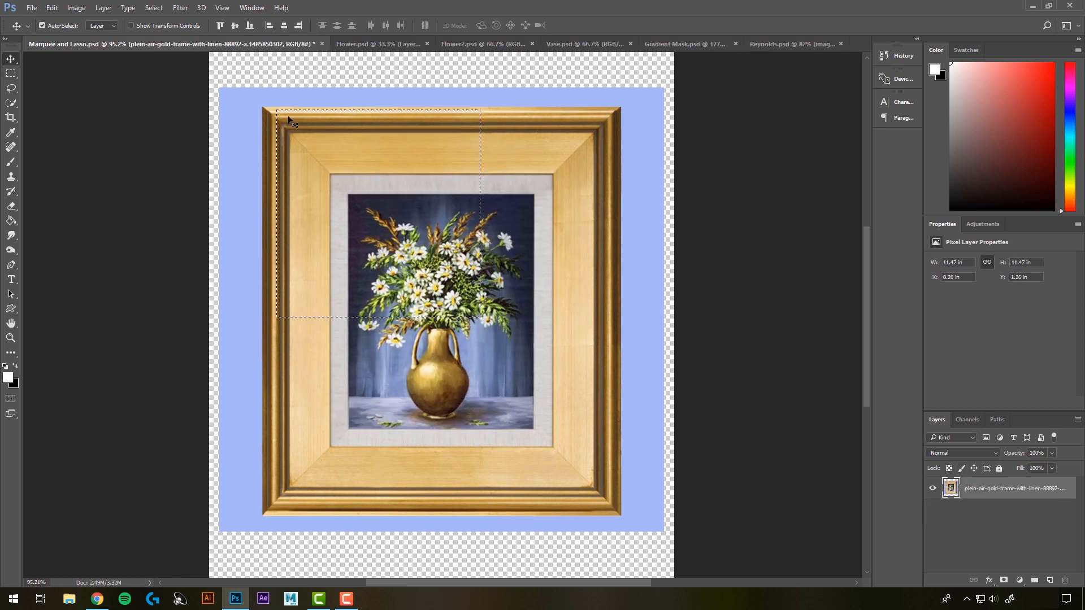
- Replace the current selection with a rectangular marquee across the upper part of the flower painting
{"action": "left_click", "coordinate": [11, 75]}
{"action": "left_click", "coordinate": [514, 89]}
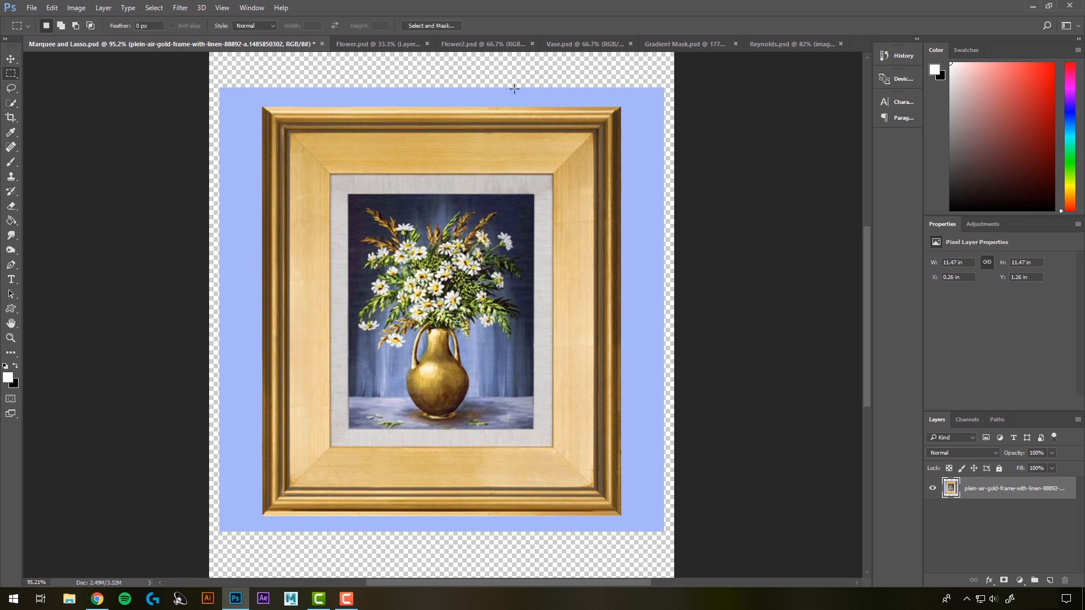
{"action": "left_click_drag", "start_coordinate": [336, 153], "coordinate": [517, 280]}
- Deselect the rectangular marquee over the painting and reselect it
{"action": "left_click", "coordinate": [159, 11]}
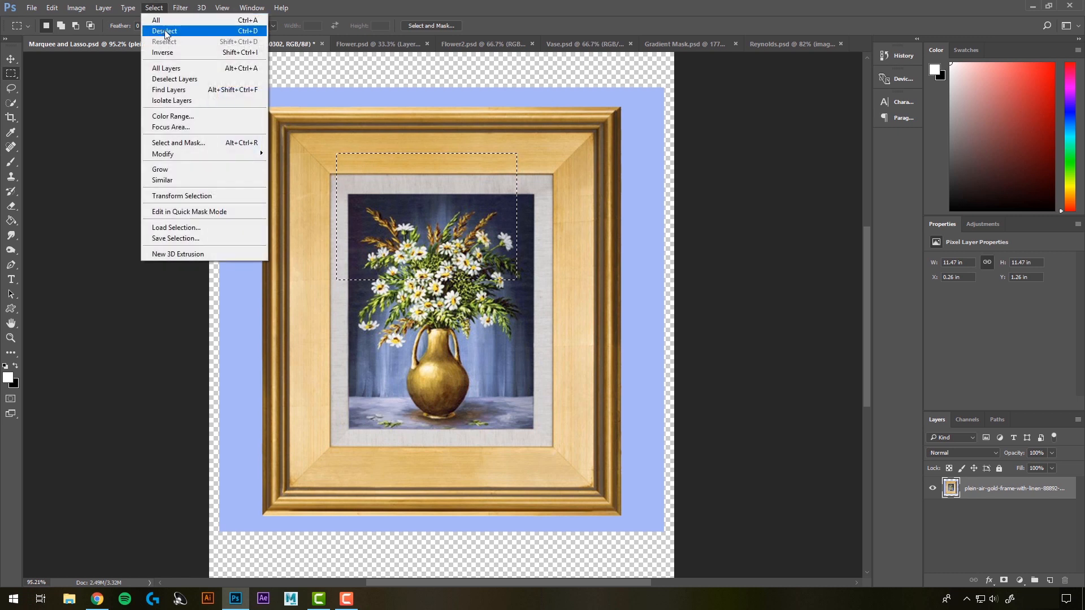
{"action": "left_click", "coordinate": [165, 32]}
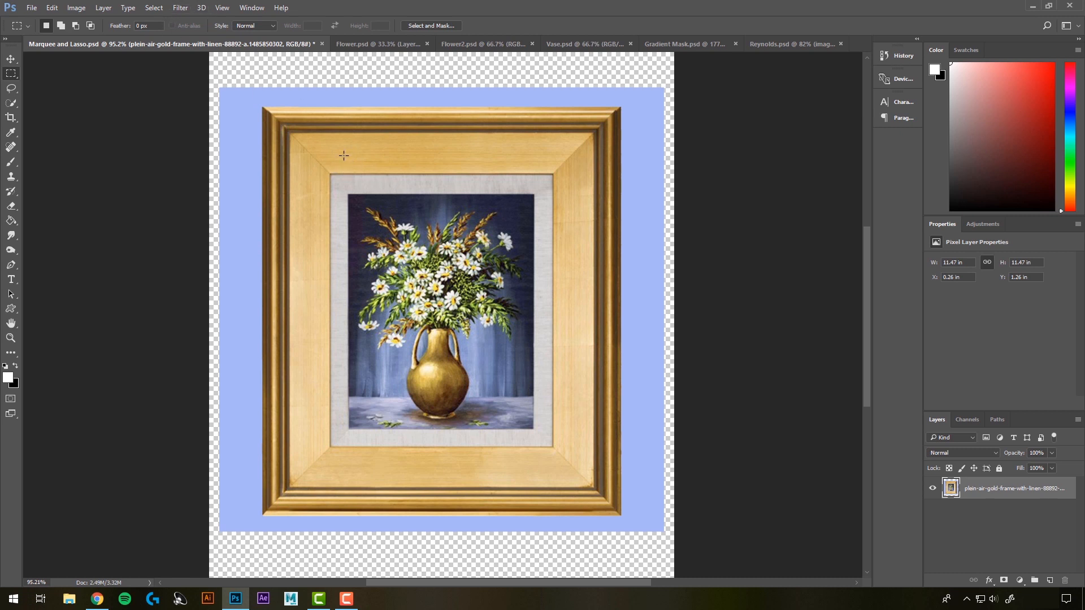
{"action": "left_click", "coordinate": [158, 12]}
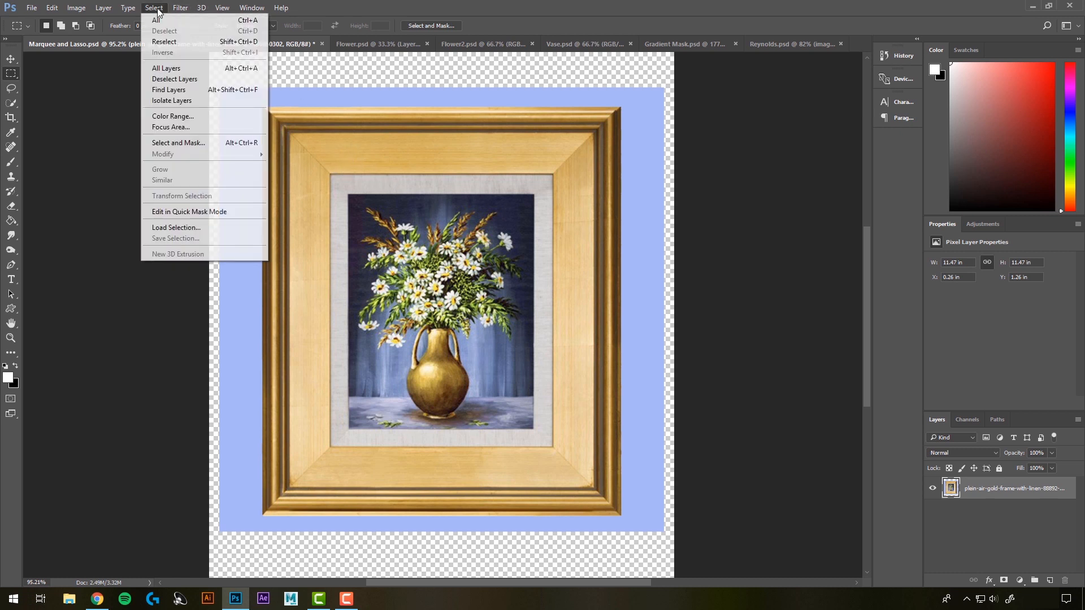
{"action": "left_click", "coordinate": [176, 45]}
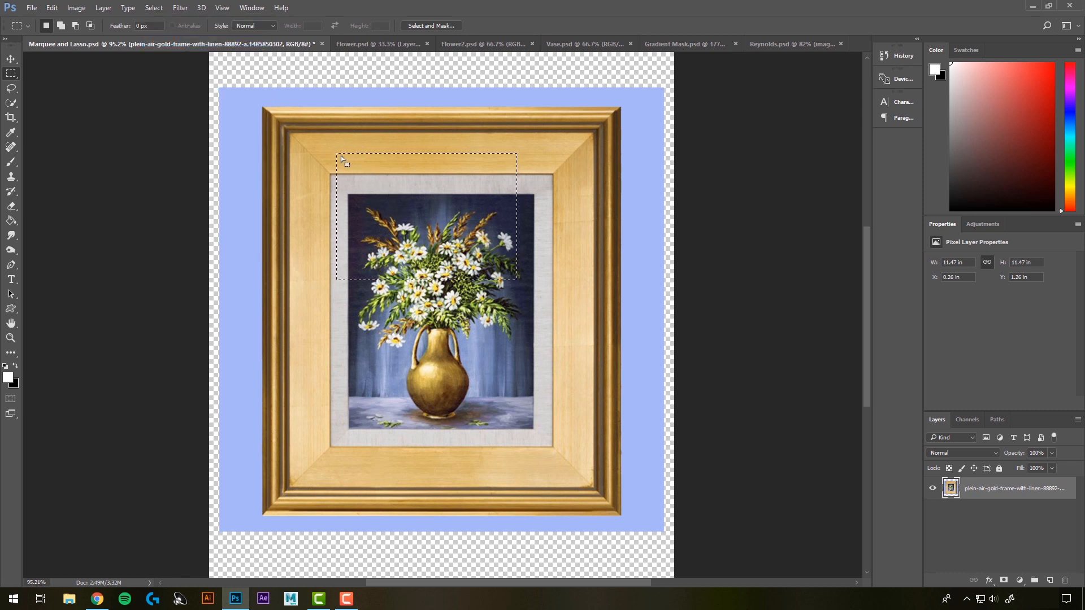
- Invert the selection to delete everything outside the rectangle, undo the deletion and clear the selection
{"action": "left_click", "coordinate": [154, 9]}
{"action": "left_click", "coordinate": [164, 53]}
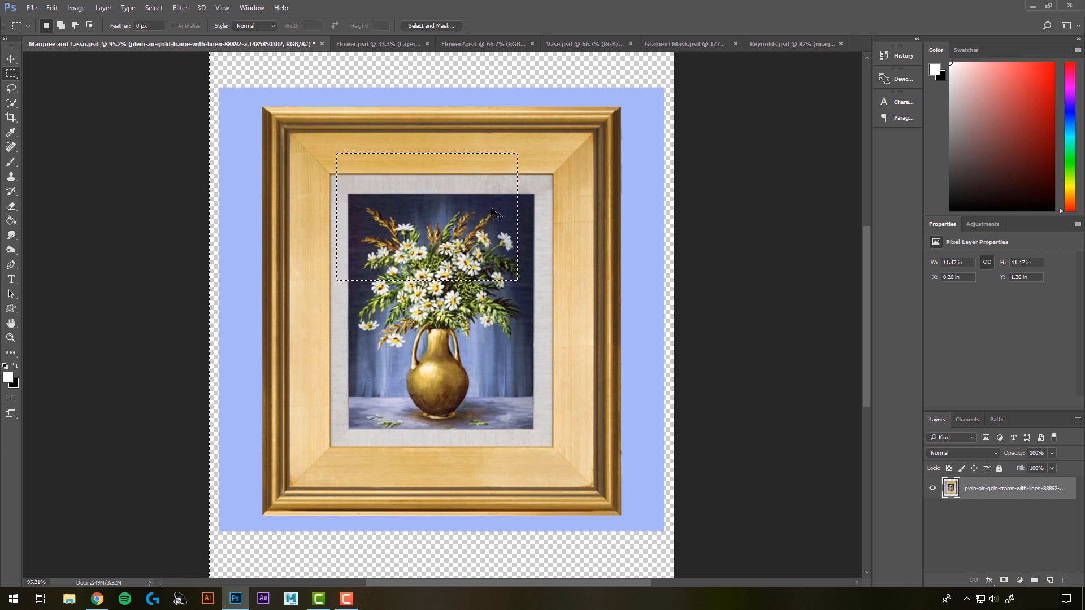
{"action": "key", "text": "Delete"}
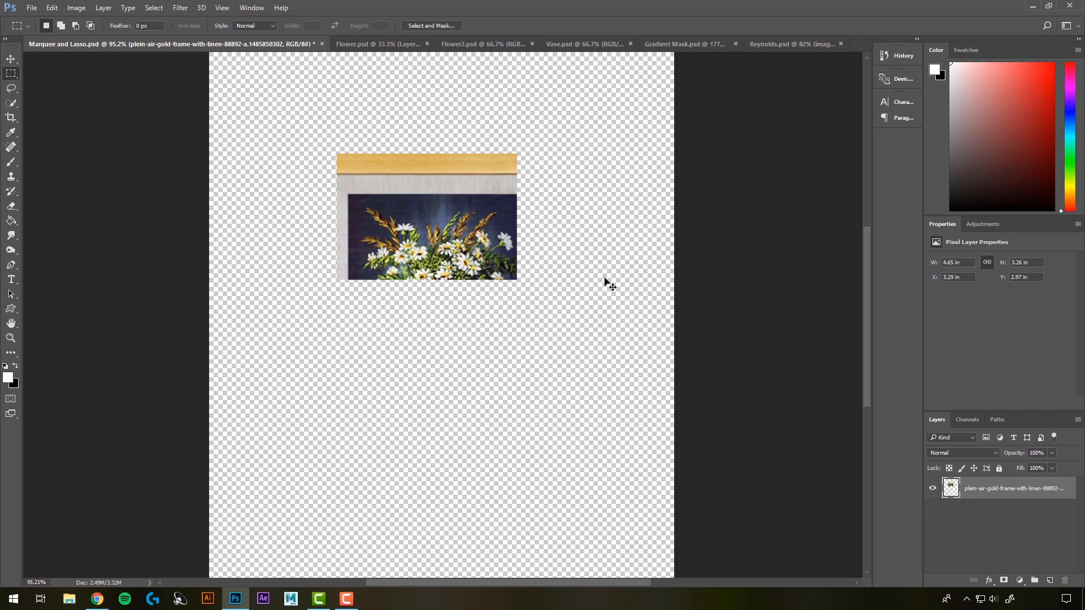
{"action": "key", "text": "ctrl+z"}
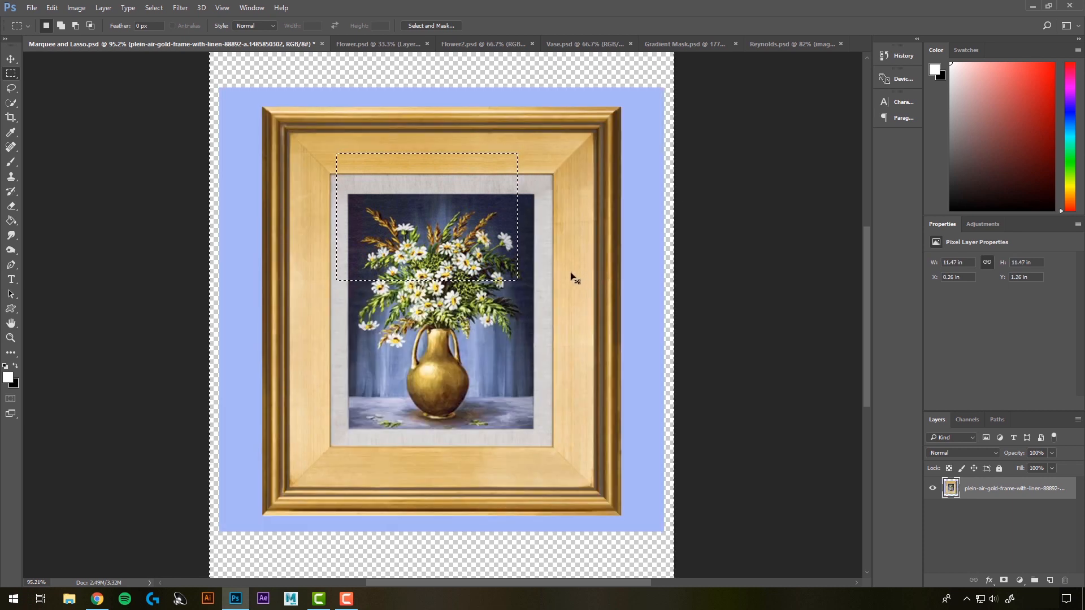
{"action": "left_click", "coordinate": [158, 6]}
{"action": "left_click", "coordinate": [164, 32]}
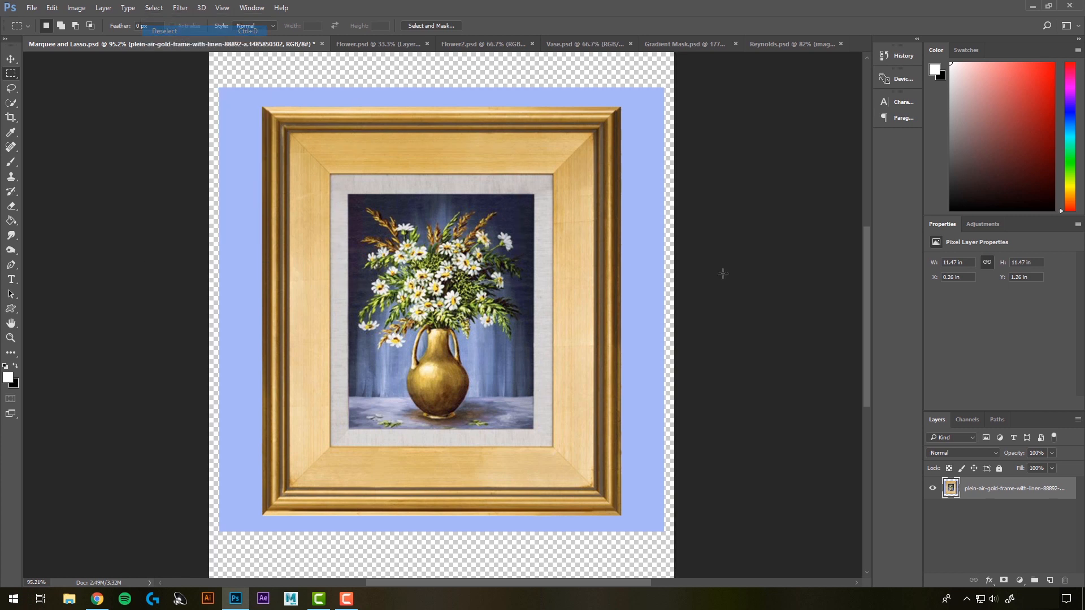
- Draw a rounded freehand selection around the frame's upper-left corner with the standard Lasso Tool, and deselect it
{"action": "left_click", "coordinate": [11, 89]}
{"action": "right_click", "coordinate": [12, 89]}
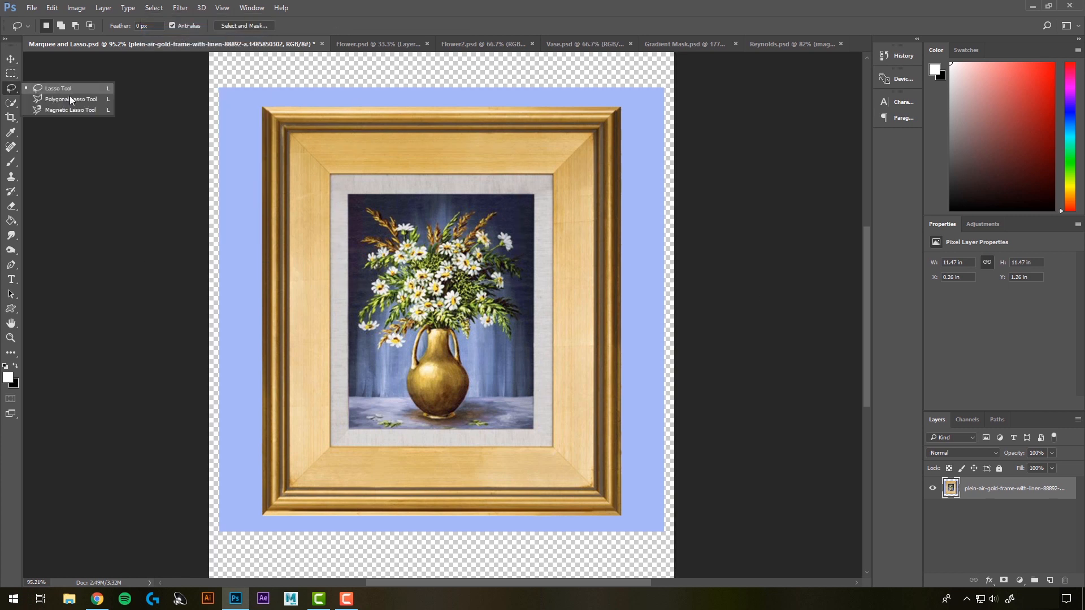
{"action": "left_click", "coordinate": [19, 89]}
{"action": "right_click", "coordinate": [9, 89]}
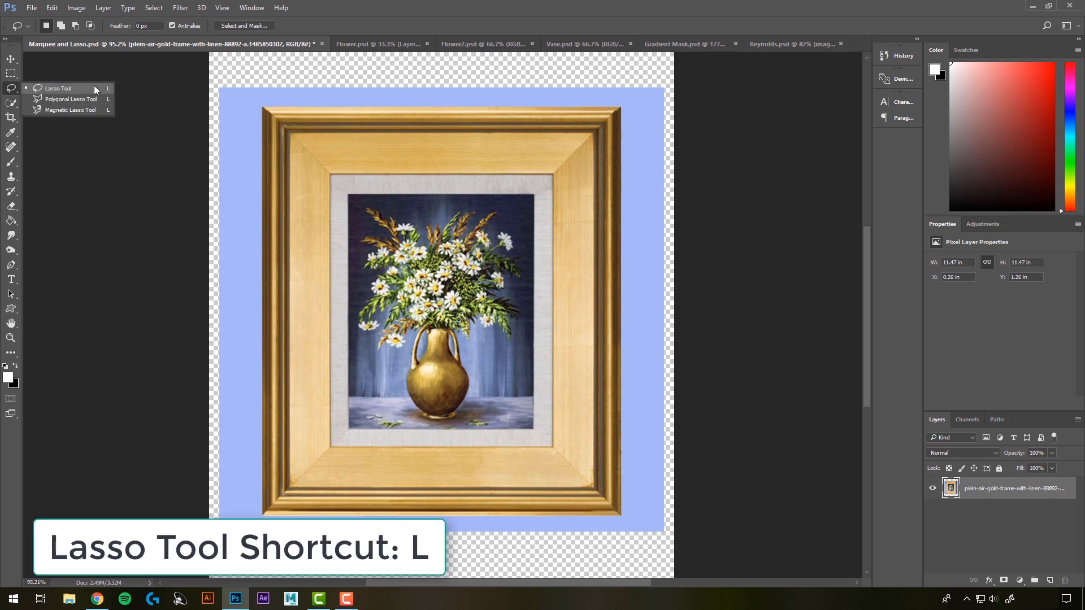
{"action": "left_click", "coordinate": [13, 90]}
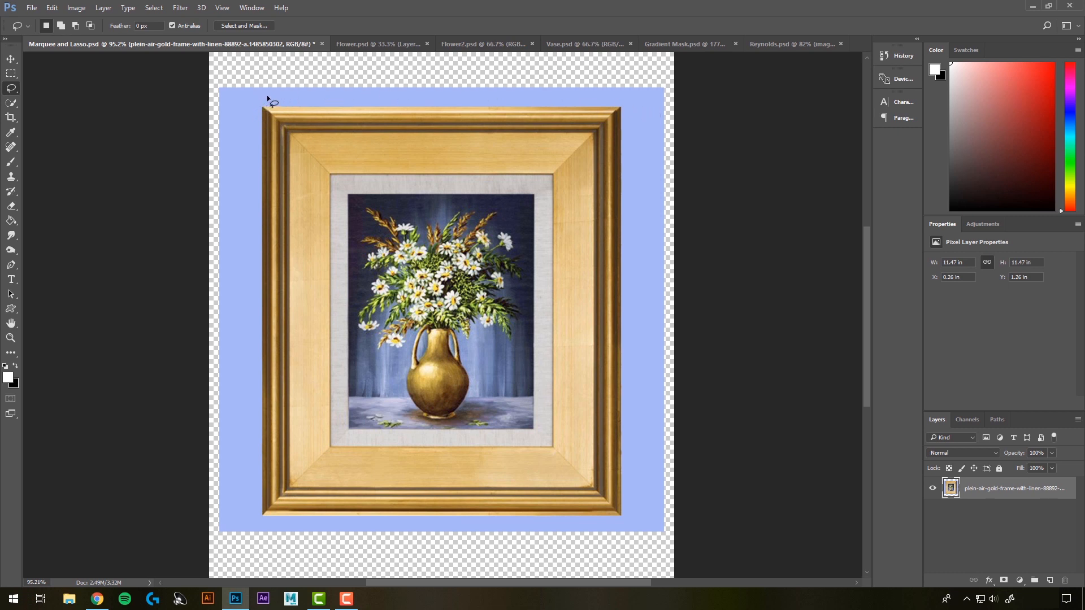
{"action": "mouse_move", "coordinate": [266, 97]}
{"action": "left_mouse_down"}
{"action": "mouse_move", "coordinate": [253, 296]}
{"action": "mouse_move", "coordinate": [295, 323]}
{"action": "mouse_move", "coordinate": [321, 321]}
{"action": "mouse_move", "coordinate": [347, 288]}
{"action": "mouse_move", "coordinate": [358, 201]}
{"action": "mouse_move", "coordinate": [334, 148]}
{"action": "mouse_move", "coordinate": [269, 95]}
{"action": "left_mouse_up"}
{"action": "left_click", "coordinate": [153, 9]}
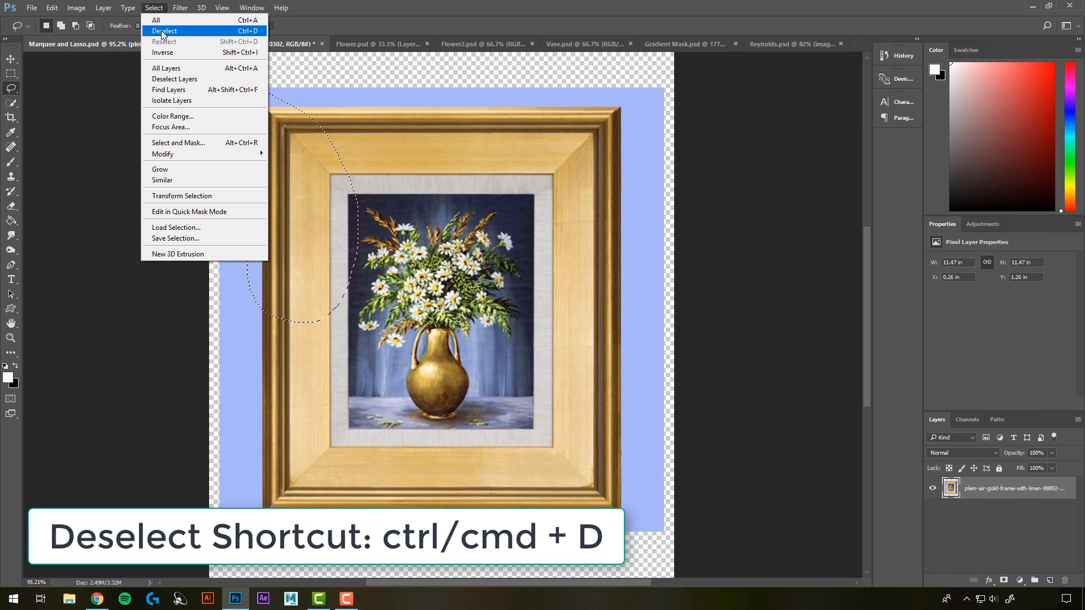
{"action": "left_click", "coordinate": [158, 10]}
{"action": "key", "text": "ctrl+d"}
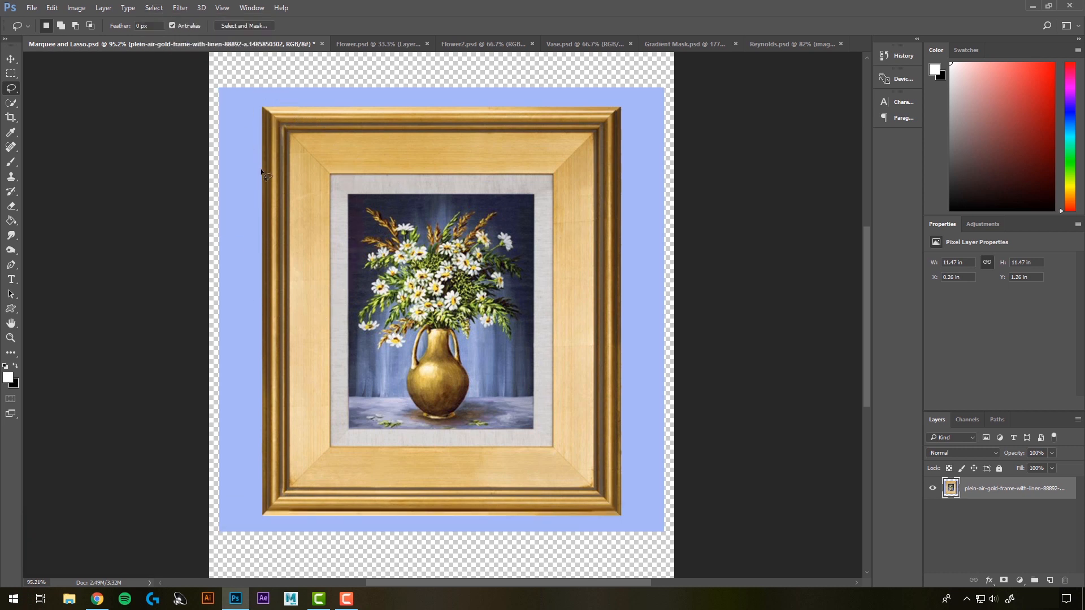
- Trace a freehand selection around the flower bouquet and vase with the Lasso Tool
{"action": "mouse_move", "coordinate": [262, 169]}
{"action": "left_mouse_down"}
{"action": "mouse_move", "coordinate": [322, 137]}
{"action": "mouse_move", "coordinate": [365, 136]}
{"action": "mouse_move", "coordinate": [408, 168]}
{"action": "left_mouse_up"}
{"action": "mouse_move", "coordinate": [334, 214]}
{"action": "left_mouse_down"}
{"action": "mouse_move", "coordinate": [368, 139]}
{"action": "mouse_move", "coordinate": [452, 141]}
{"action": "mouse_move", "coordinate": [492, 215]}
{"action": "mouse_move", "coordinate": [494, 263]}
{"action": "mouse_move", "coordinate": [449, 313]}
{"action": "mouse_move", "coordinate": [376, 299]}
{"action": "mouse_move", "coordinate": [337, 229]}
{"action": "left_mouse_up"}
{"action": "left_click_drag", "start_coordinate": [336, 215], "coordinate": [334, 216]}
{"action": "left_click", "coordinate": [347, 188]}
{"action": "mouse_move", "coordinate": [379, 233]}
{"action": "left_mouse_down"}
{"action": "mouse_move", "coordinate": [360, 205]}
{"action": "mouse_move", "coordinate": [390, 208]}
{"action": "left_mouse_up"}
{"action": "mouse_move", "coordinate": [486, 206]}
{"action": "left_mouse_down"}
{"action": "mouse_move", "coordinate": [529, 277]}
{"action": "mouse_move", "coordinate": [515, 295]}
{"action": "mouse_move", "coordinate": [525, 310]}
{"action": "mouse_move", "coordinate": [520, 339]}
{"action": "mouse_move", "coordinate": [472, 342]}
{"action": "mouse_move", "coordinate": [474, 400]}
{"action": "left_mouse_up"}
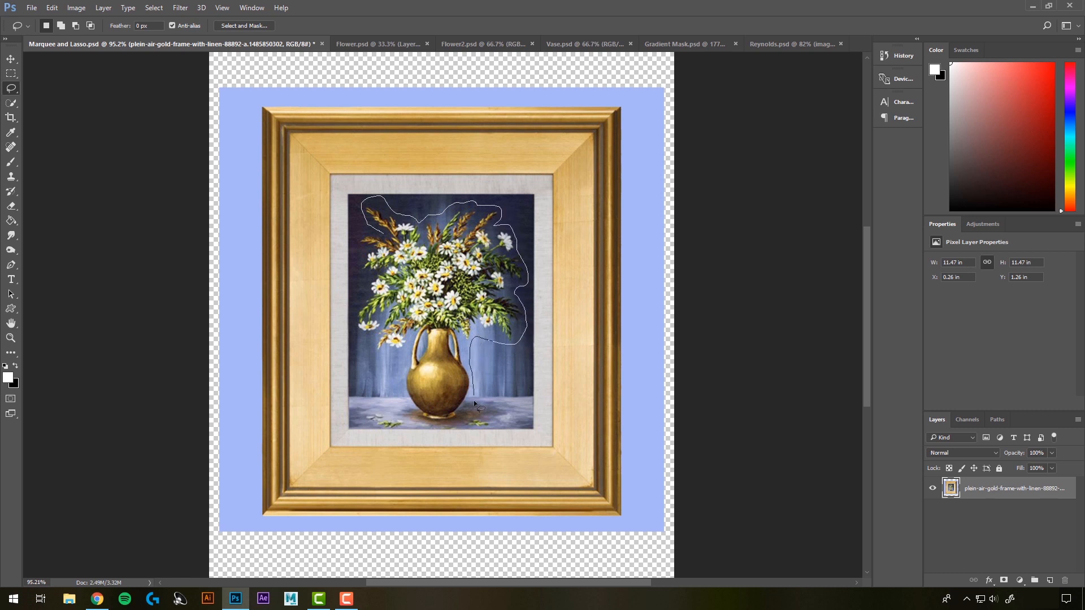
{"action": "mouse_move", "coordinate": [368, 351]}
{"action": "left_mouse_down"}
{"action": "mouse_move", "coordinate": [352, 249]}
{"action": "mouse_move", "coordinate": [373, 211]}
{"action": "left_mouse_up"}
- Move the selected bouquet and vase up over the frame, undo the move and clear the selection
{"action": "left_click", "coordinate": [11, 58]}
{"action": "mouse_move", "coordinate": [398, 336]}
{"action": "left_mouse_down"}
{"action": "mouse_move", "coordinate": [514, 376]}
{"action": "mouse_move", "coordinate": [438, 269]}
{"action": "left_mouse_up"}
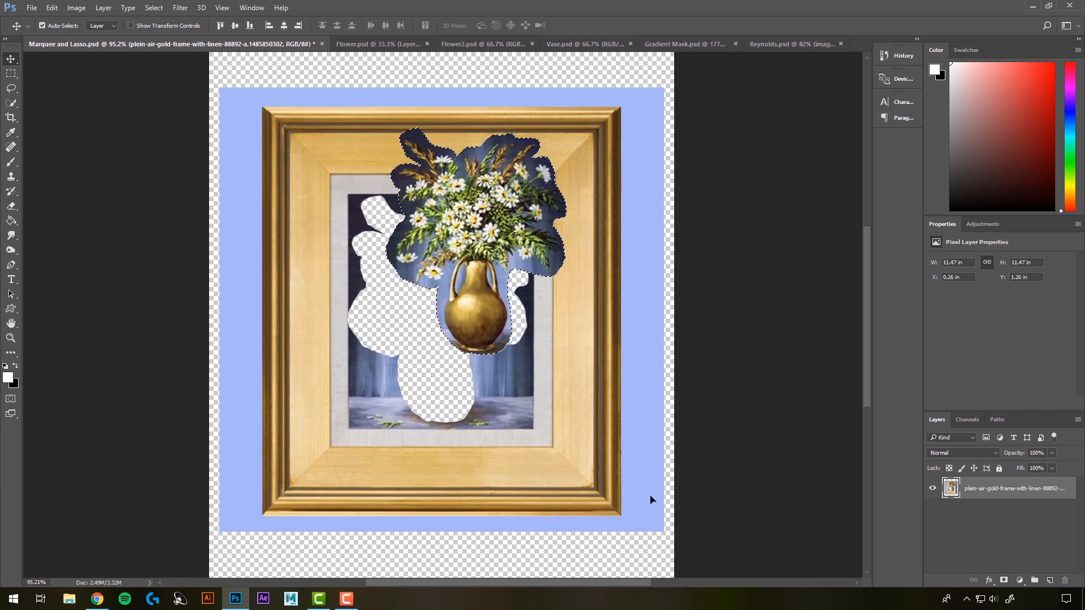
{"action": "key", "text": "ctrl"}
{"action": "key", "text": "ctrl"}
{"action": "key", "text": "ctrl+z"}
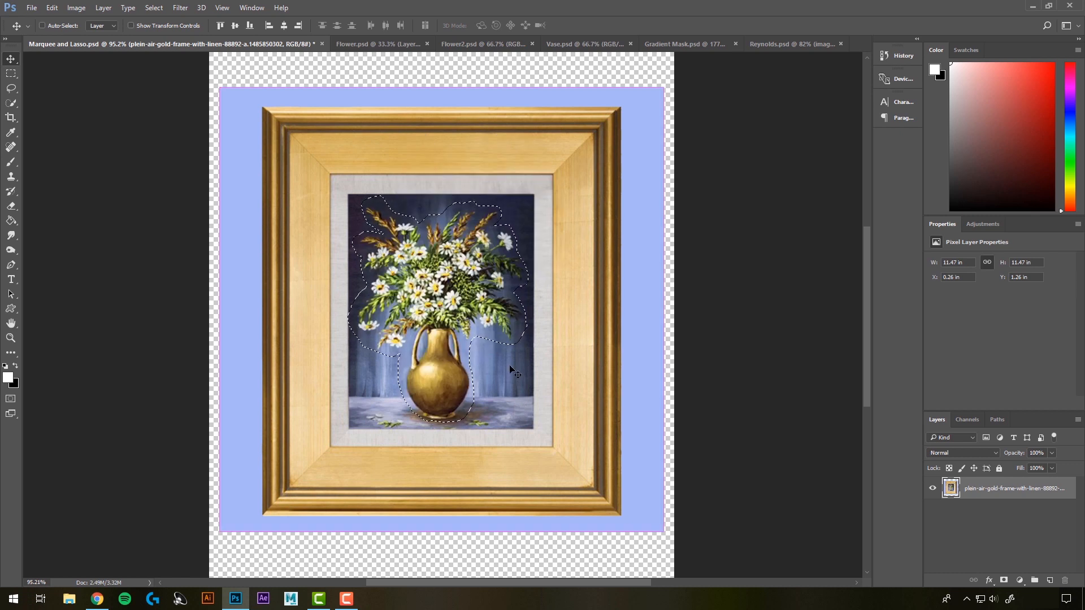
{"action": "key", "text": "ctrl+d"}
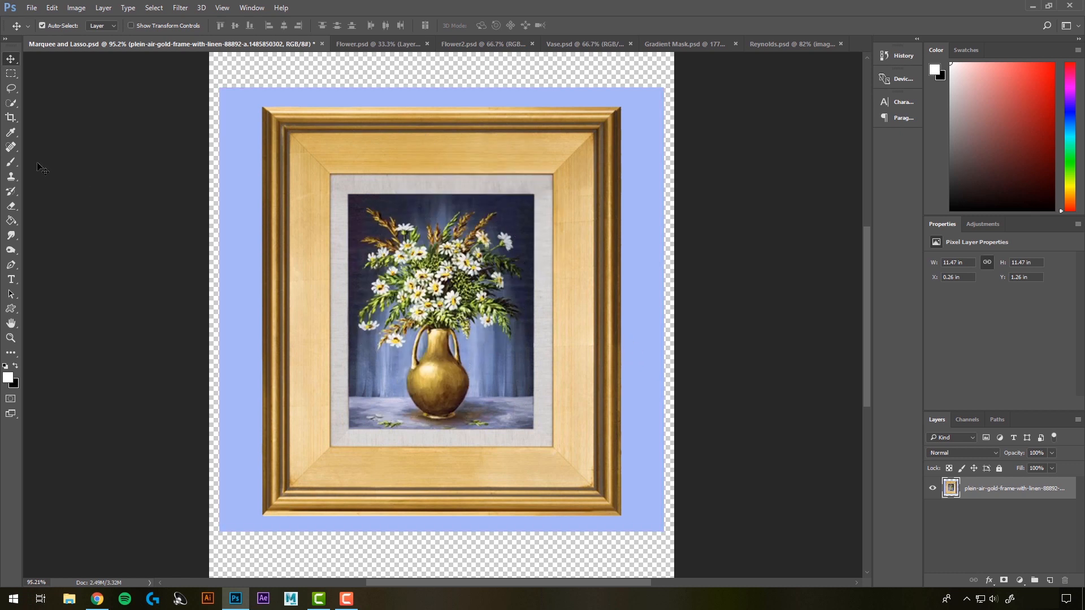
- Select the picture frame along its outer edges with the Polygonal Lasso Tool and add a layer mask from the selection
{"action": "left_click", "coordinate": [11, 89]}
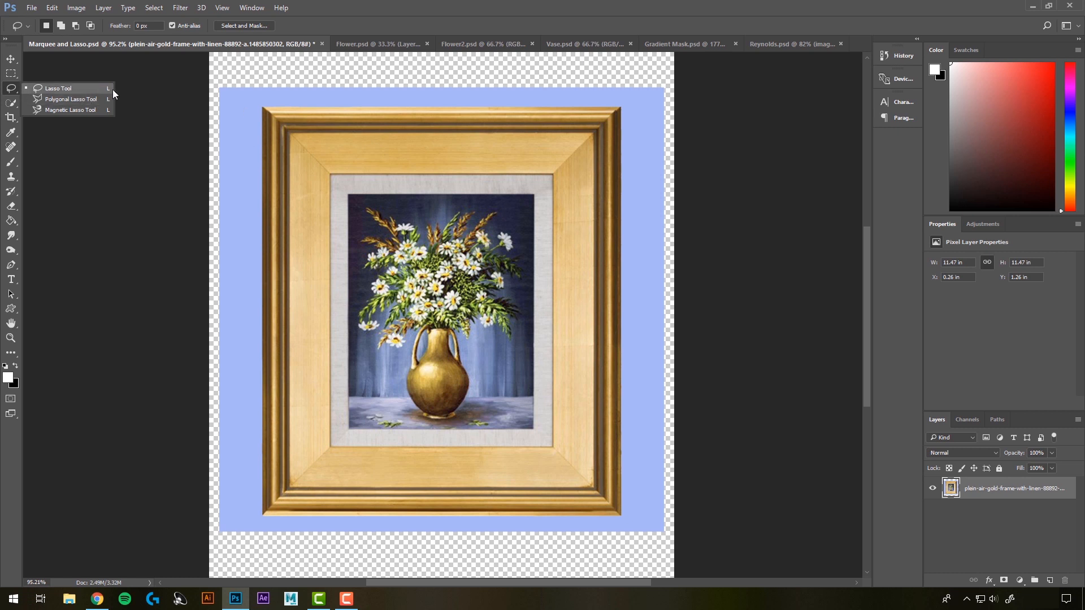
{"action": "mouse_move", "coordinate": [262, 169]}
{"action": "left_mouse_down"}
{"action": "mouse_move", "coordinate": [262, 118]}
{"action": "mouse_move", "coordinate": [317, 98]}
{"action": "mouse_move", "coordinate": [426, 100]}
{"action": "mouse_move", "coordinate": [476, 117]}
{"action": "mouse_move", "coordinate": [367, 121]}
{"action": "mouse_move", "coordinate": [275, 170]}
{"action": "left_mouse_up"}
{"action": "left_click", "coordinate": [335, 277]}
{"action": "right_click", "coordinate": [11, 88]}
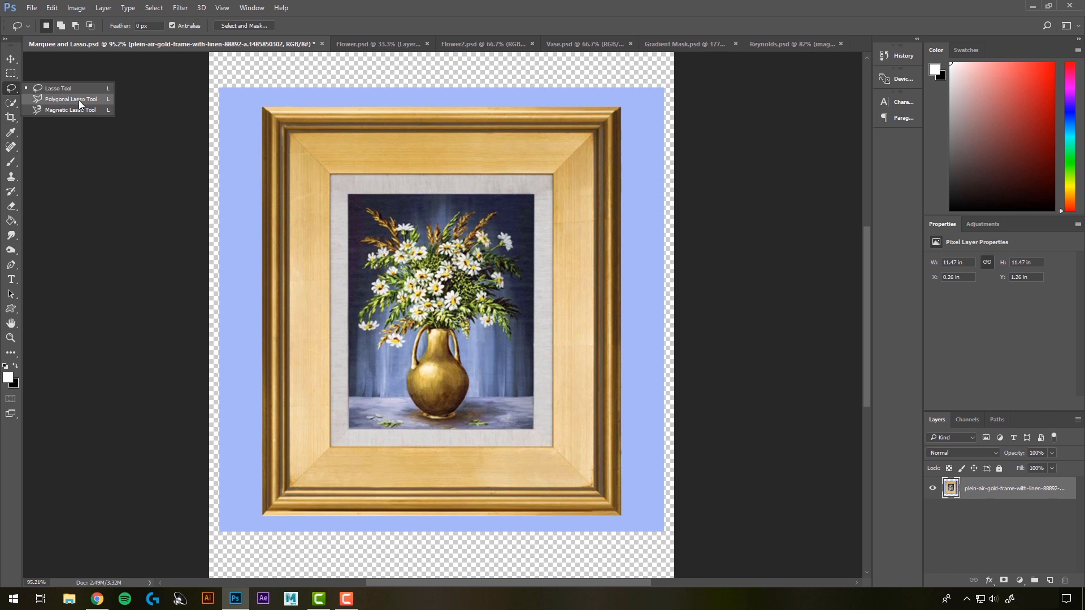
{"action": "left_click", "coordinate": [79, 100]}
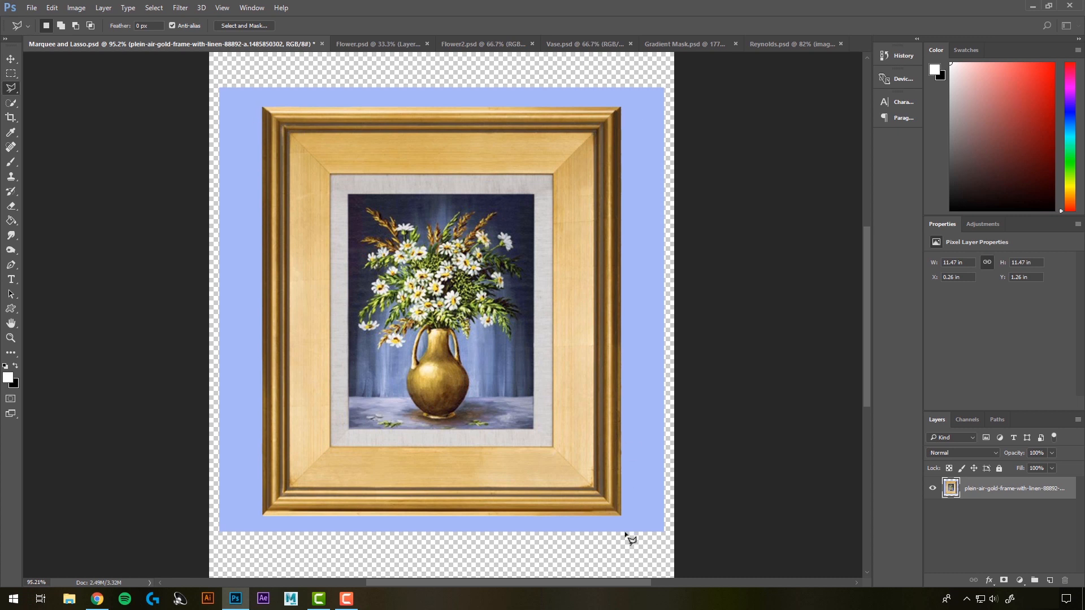
{"action": "left_click", "coordinate": [264, 107]}
{"action": "left_click", "coordinate": [622, 107]}
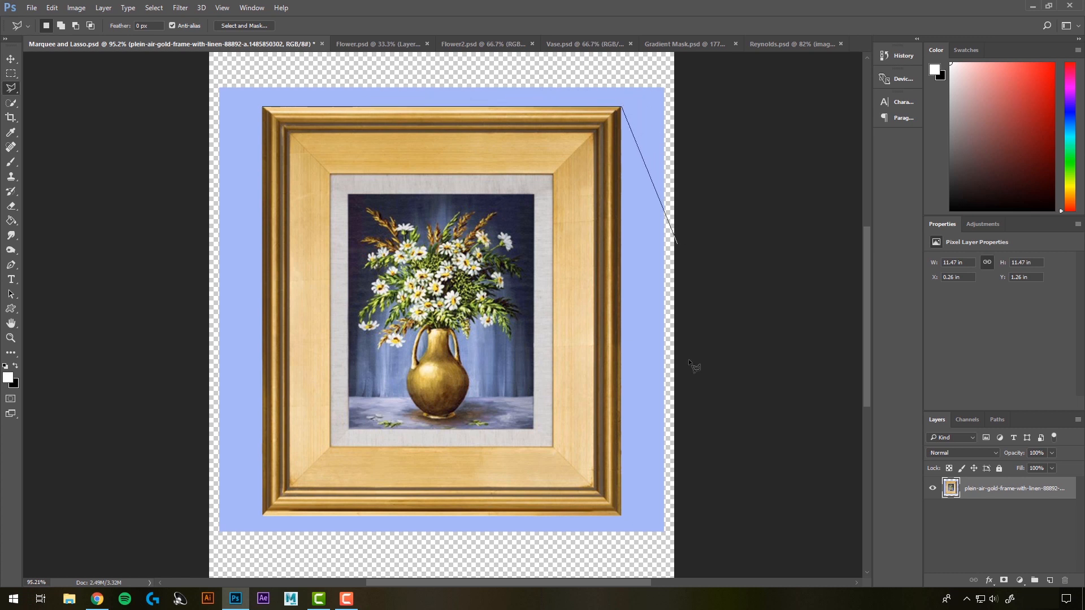
{"action": "left_click", "coordinate": [622, 516]}
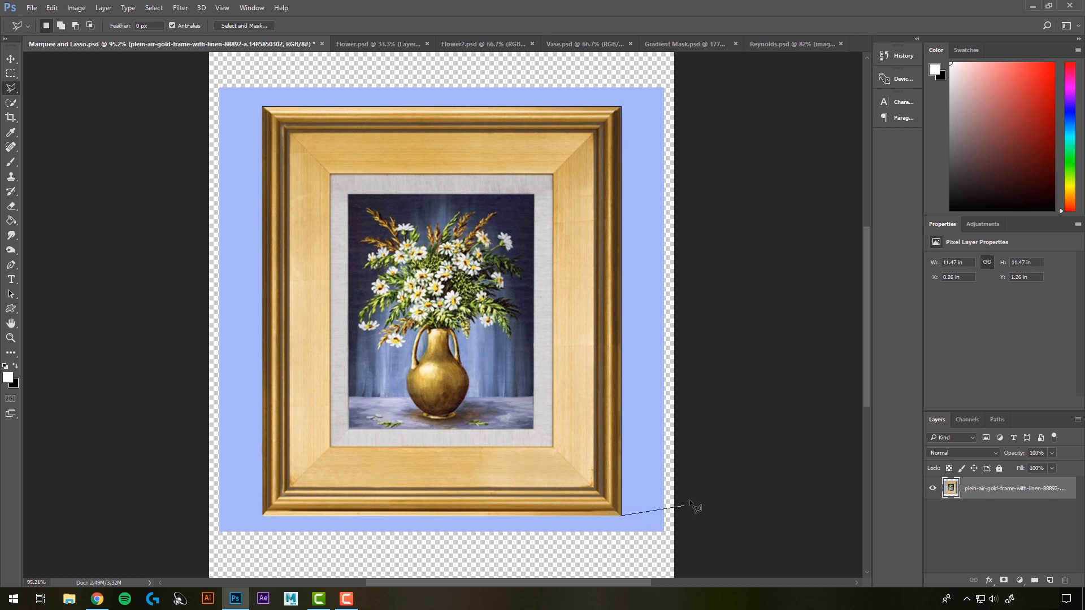
{"action": "left_click", "coordinate": [263, 517]}
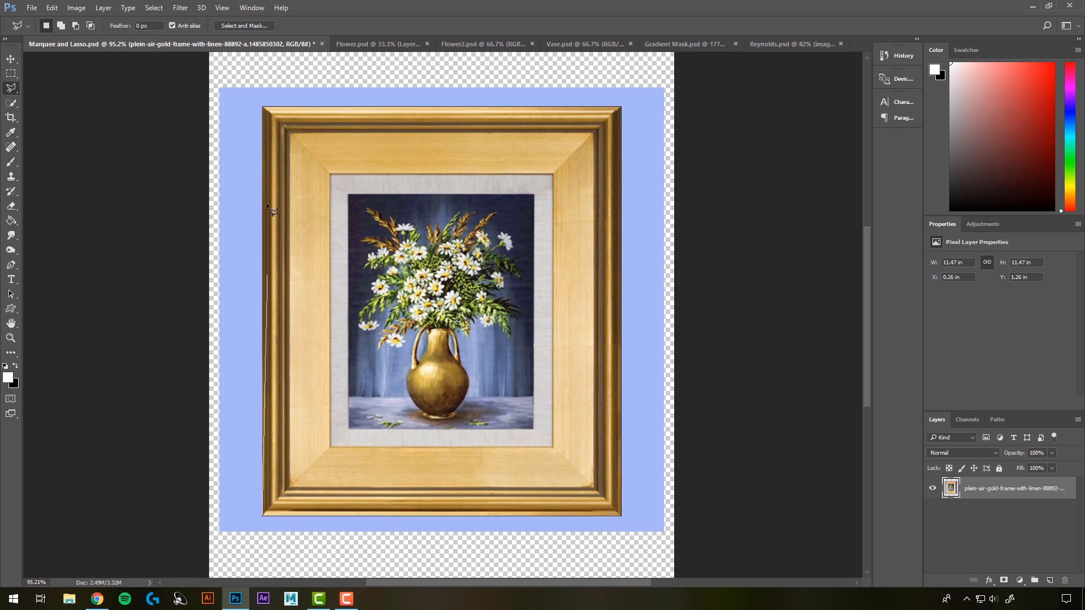
{"action": "left_click", "coordinate": [264, 109]}
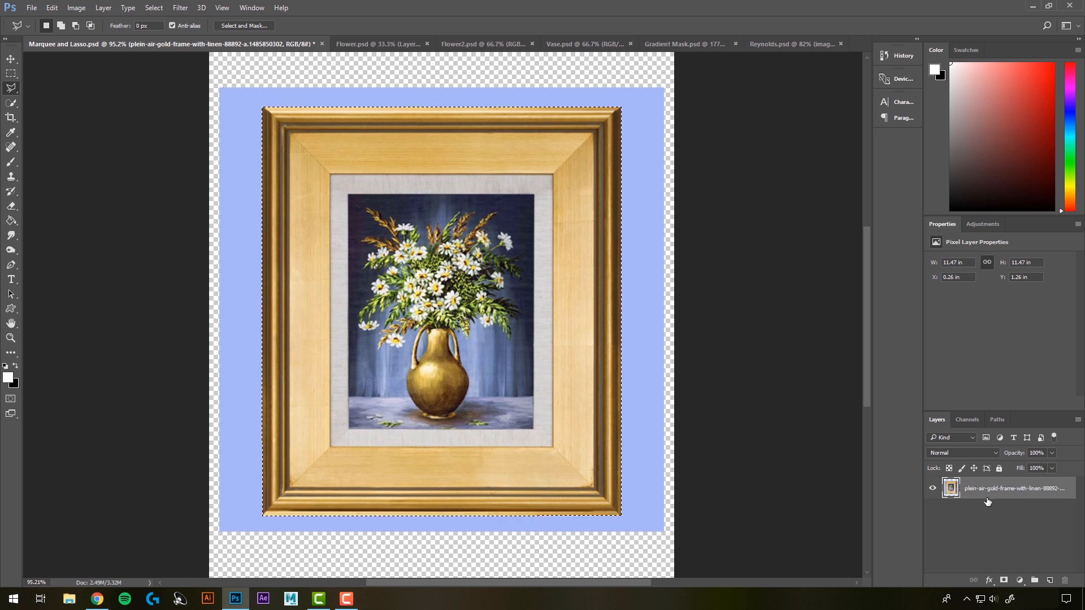
{"action": "left_click", "coordinate": [1003, 586]}
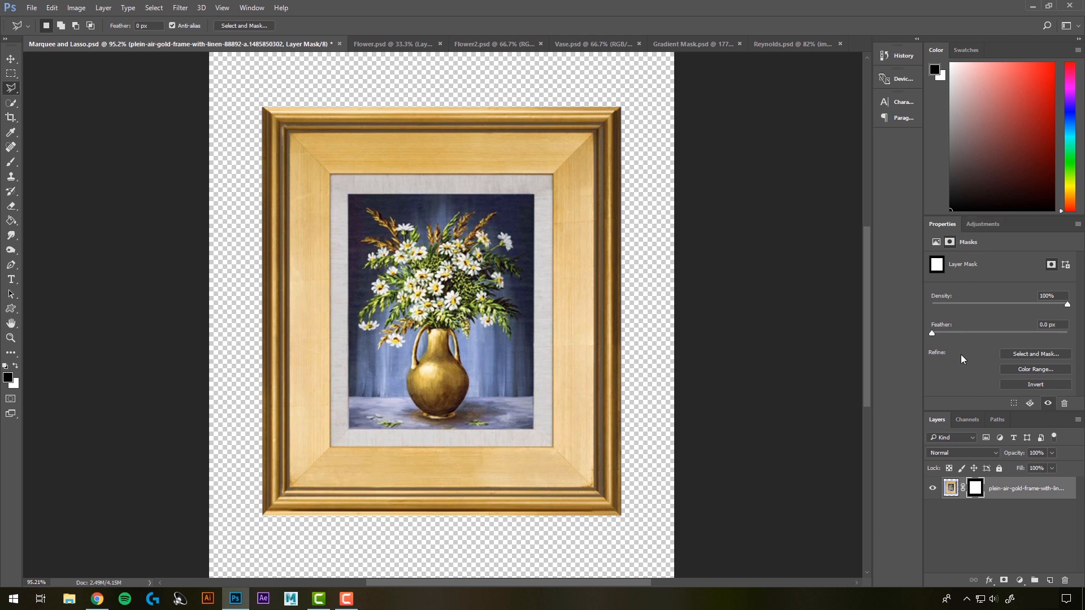
- Hide and redisplay the mask's Properties, and adjust how the height is shared between Properties and Layers
{"action": "left_click", "coordinate": [252, 7]}
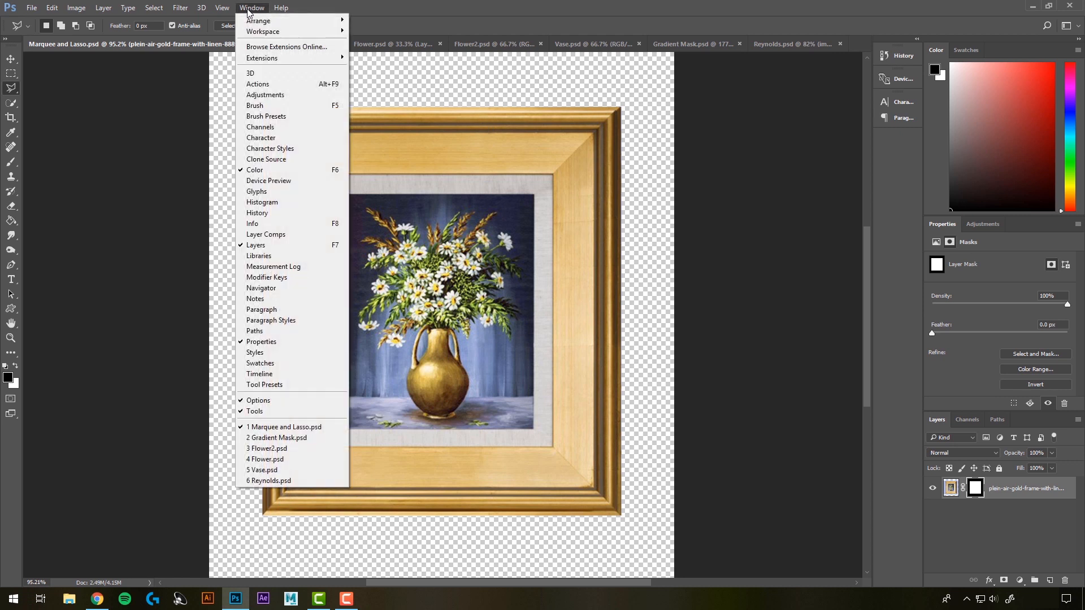
{"action": "left_click", "coordinate": [273, 344]}
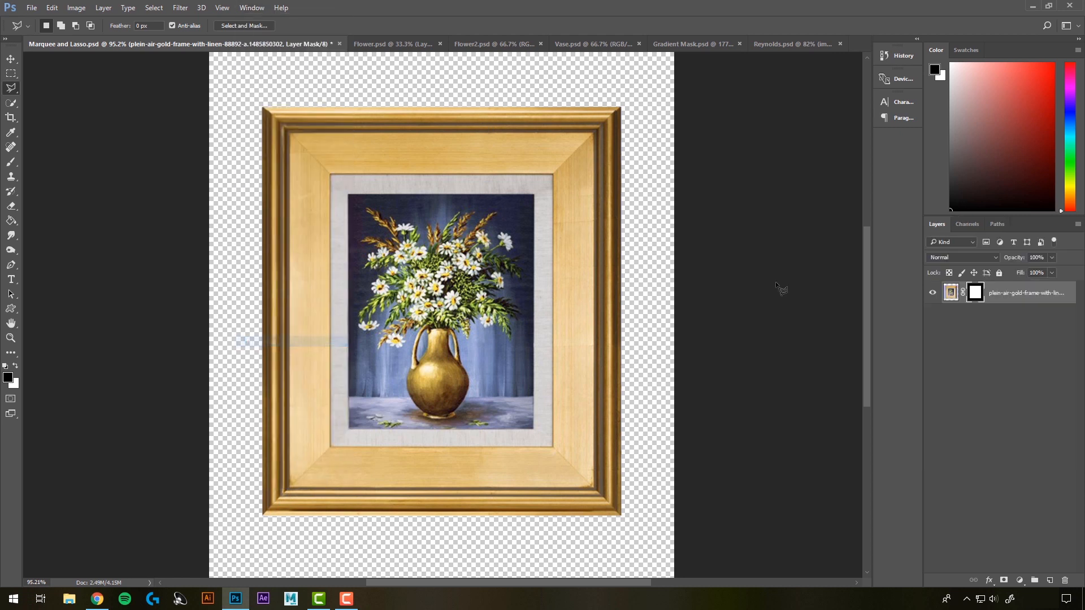
{"action": "left_click", "coordinate": [251, 7]}
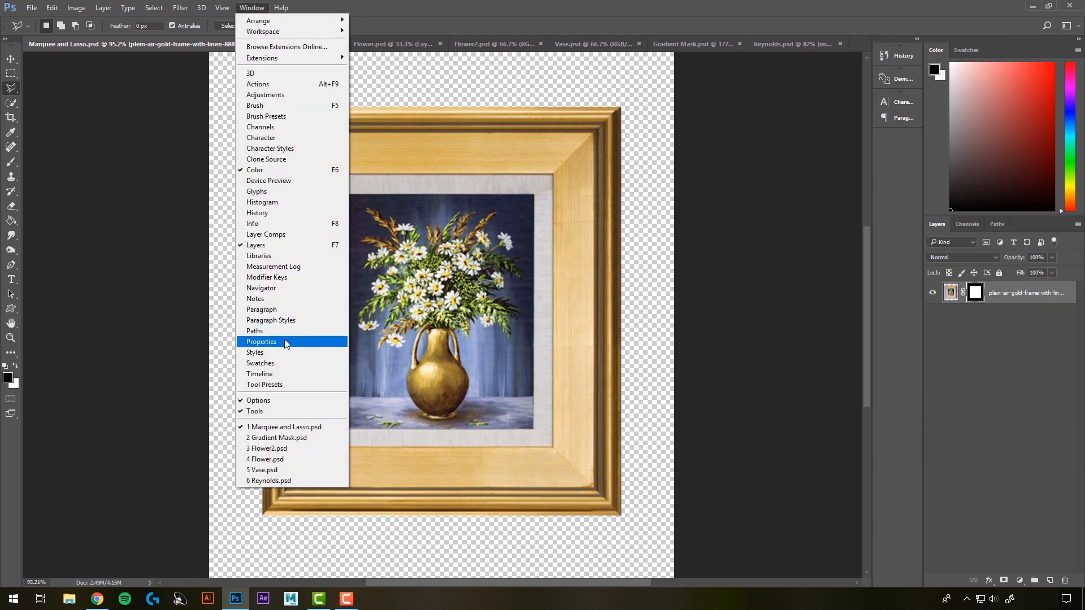
{"action": "left_click", "coordinate": [285, 342]}
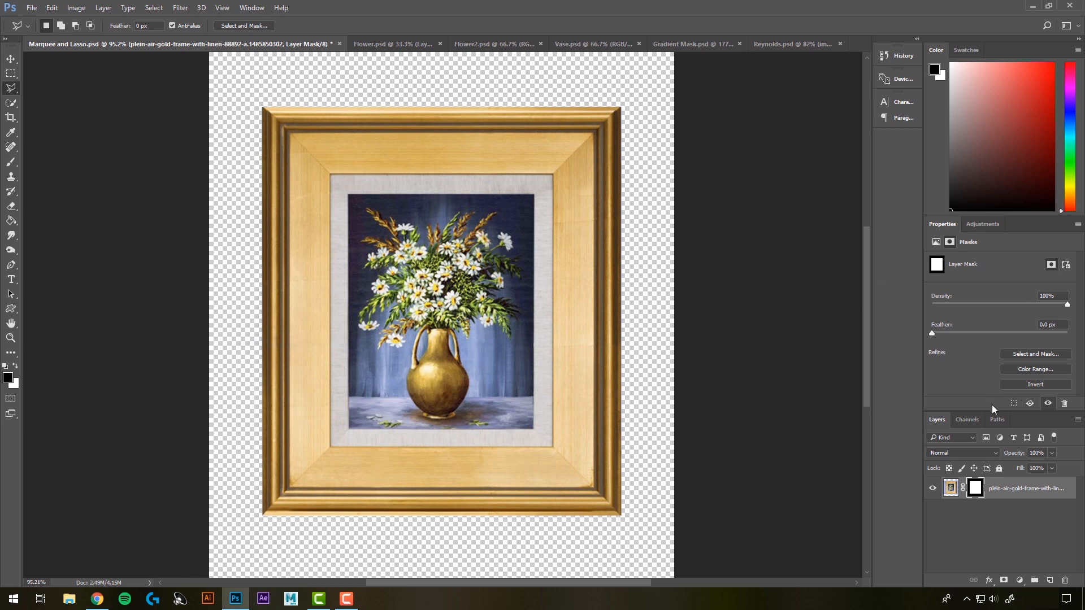
{"action": "left_click_drag", "start_coordinate": [986, 410], "coordinate": [985, 375]}
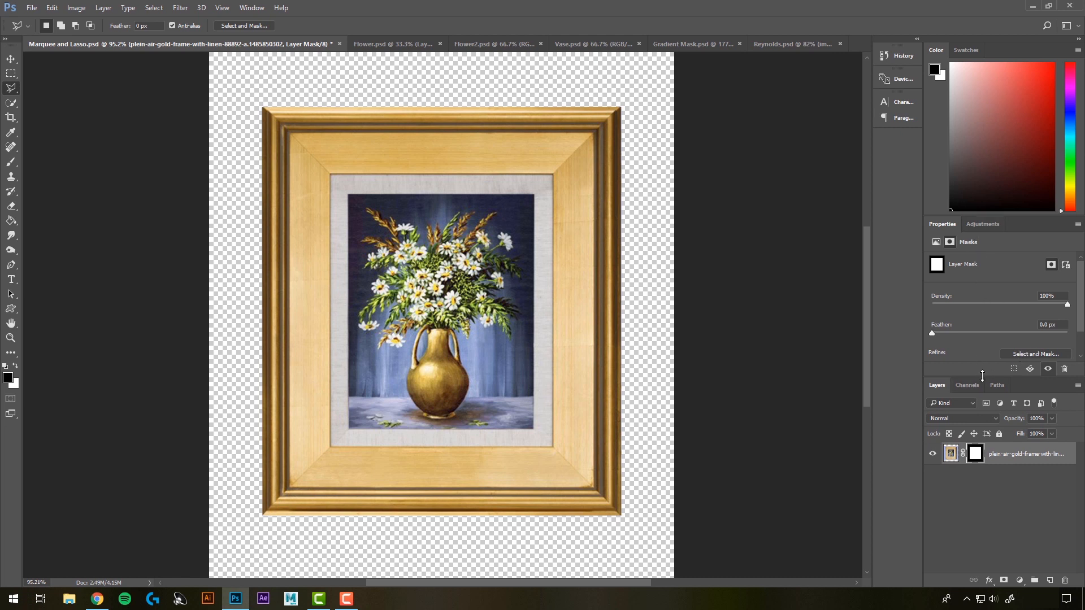
{"action": "left_click_drag", "start_coordinate": [982, 376], "coordinate": [984, 420]}
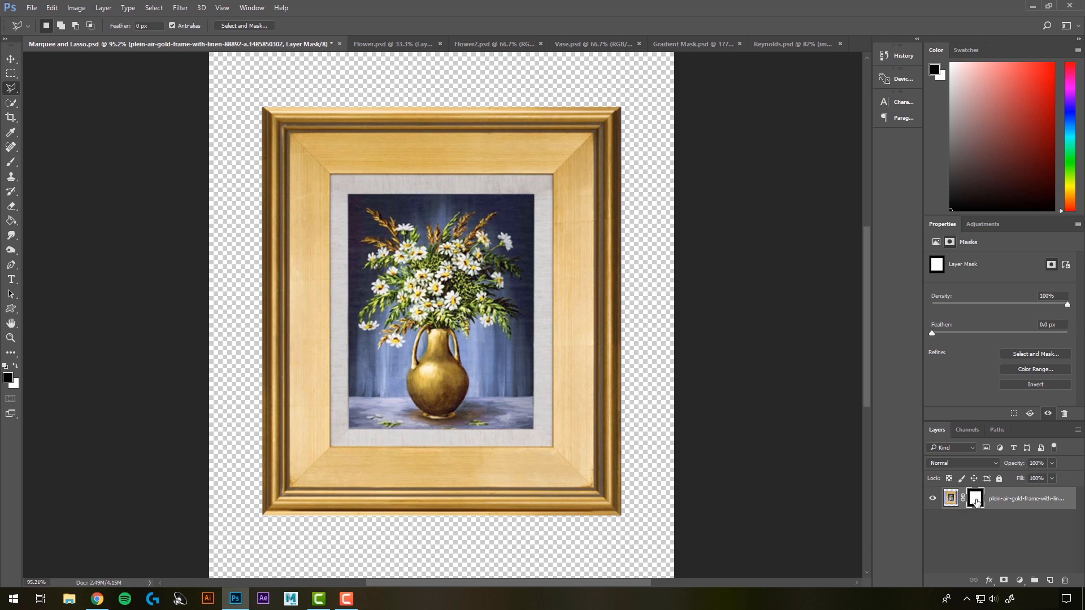
- Switch from the layer mask to the layer image and back, and invert the mask twice
{"action": "left_click", "coordinate": [950, 500]}
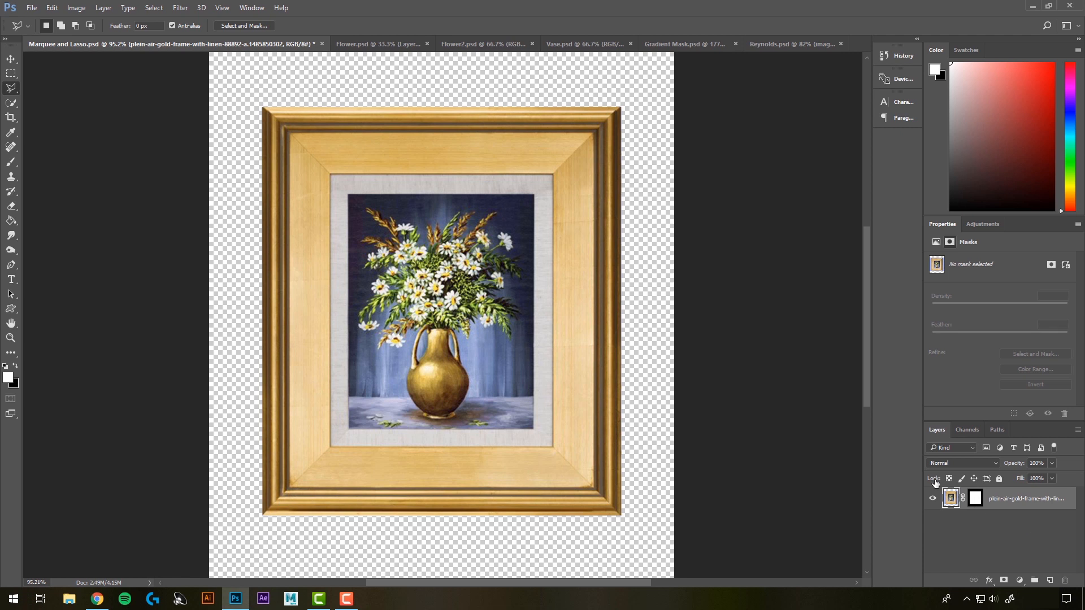
{"action": "left_click", "coordinate": [976, 498]}
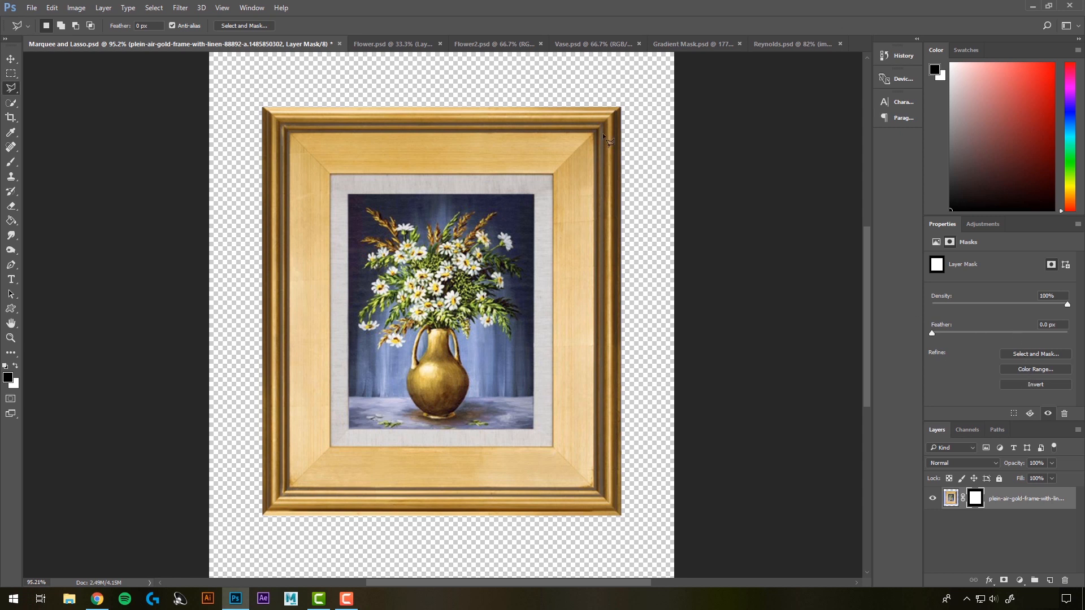
{"action": "left_click", "coordinate": [1033, 384]}
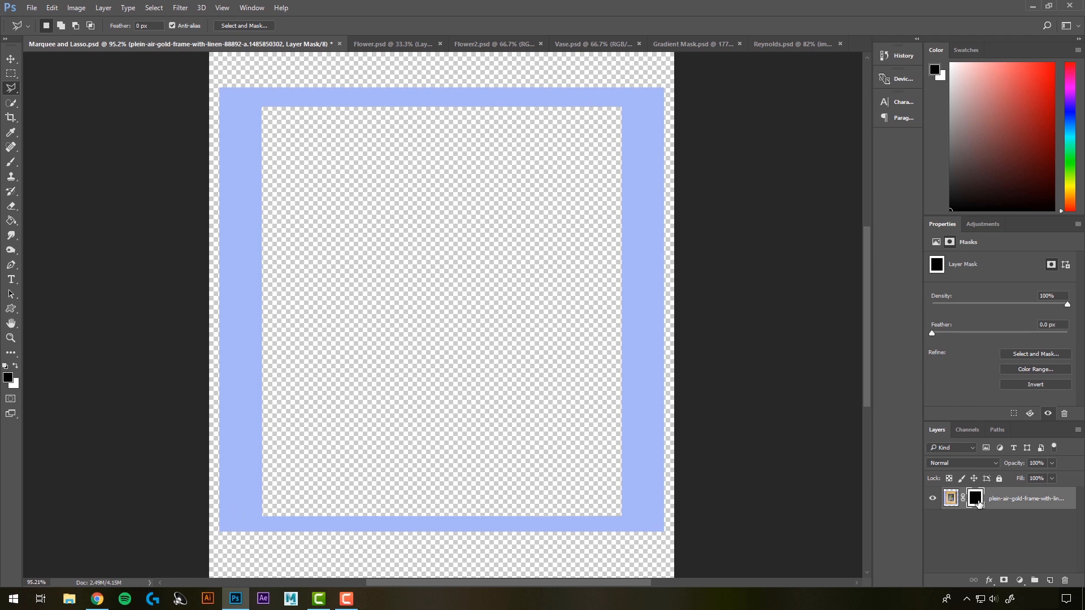
{"action": "left_click", "coordinate": [1034, 384]}
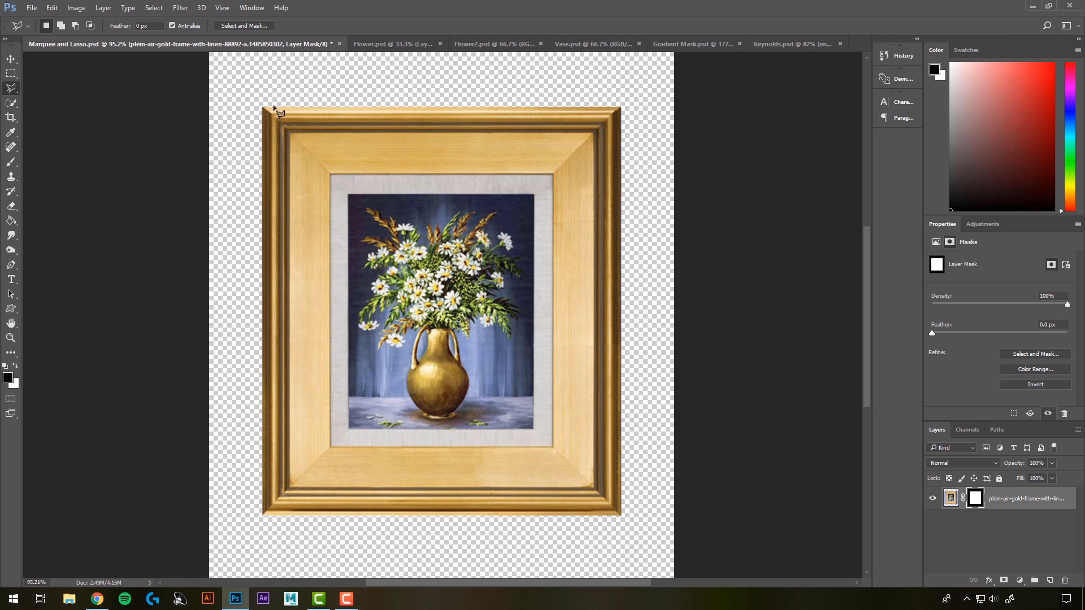
- Trace the frame's inner edge around the linen mat with the Magnetic Lasso Tool, and deselect it
{"action": "right_click", "coordinate": [14, 92]}
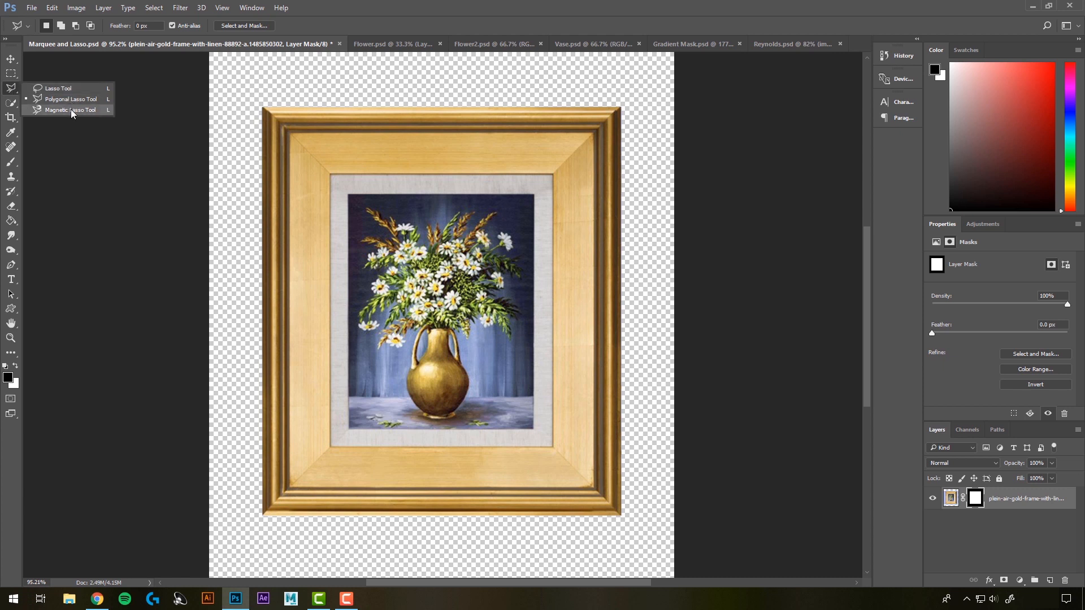
{"action": "left_click", "coordinate": [70, 110]}
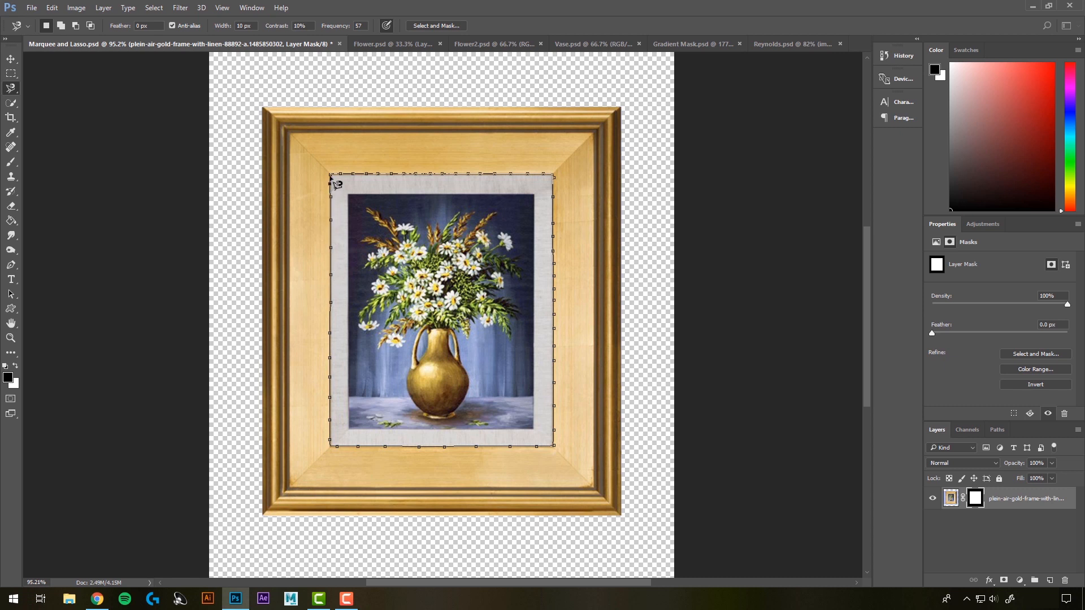
{"action": "left_click", "coordinate": [333, 180]}
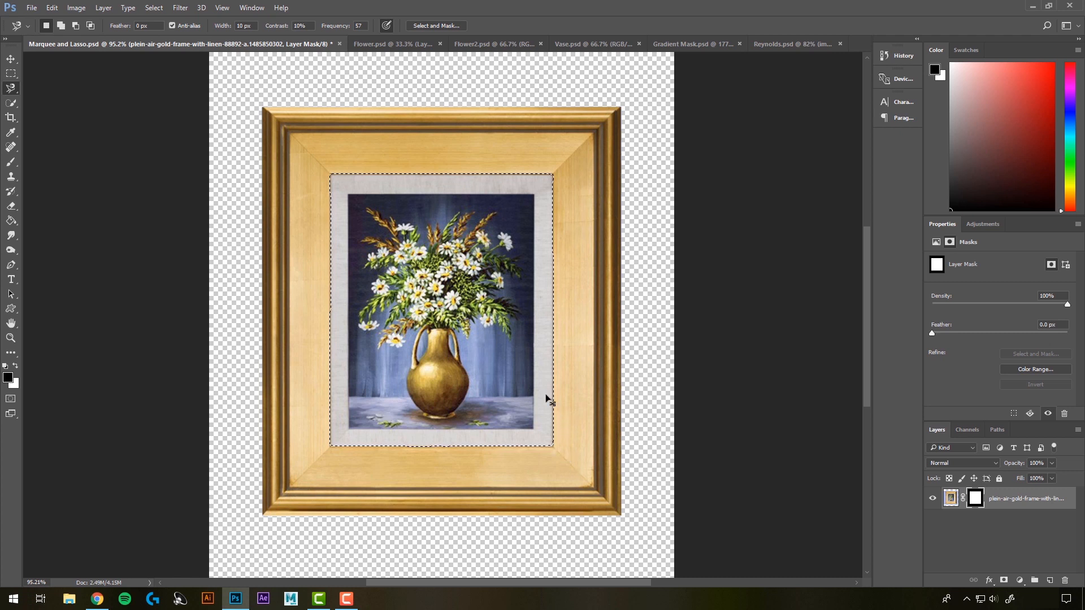
{"action": "key", "text": "ctrl+d"}
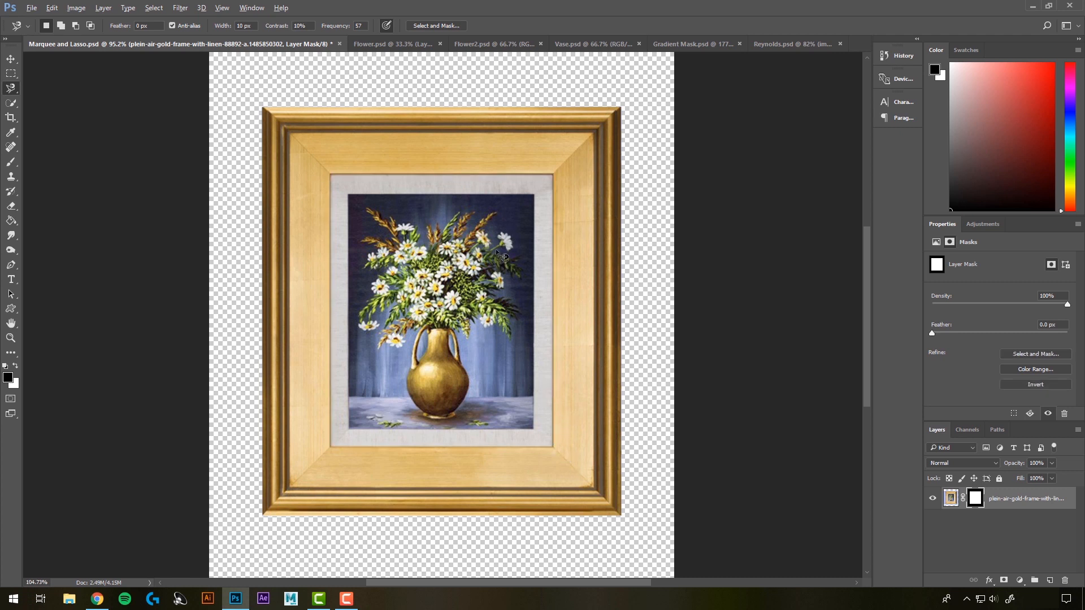
- Try the Magnetic Lasso Tool on the upper sprigs of the bouquet, and clear the resulting selection
{"action": "scroll", "coordinate": [500, 245], "scroll_direction": "up", "scroll_amount": 2}
{"action": "scroll", "coordinate": [500, 245], "scroll_direction": "up", "scroll_amount": 2}
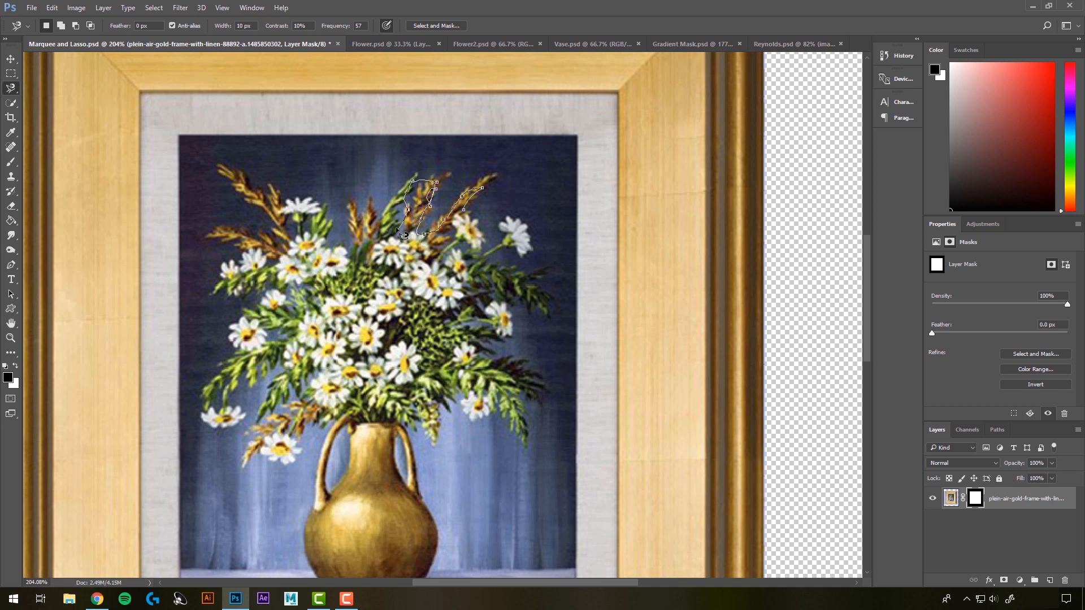
{"action": "double_click", "coordinate": [367, 231]}
{"action": "key", "text": "ctrl+d"}
{"action": "scroll", "coordinate": [368, 257], "scroll_direction": "down", "scroll_amount": 5}
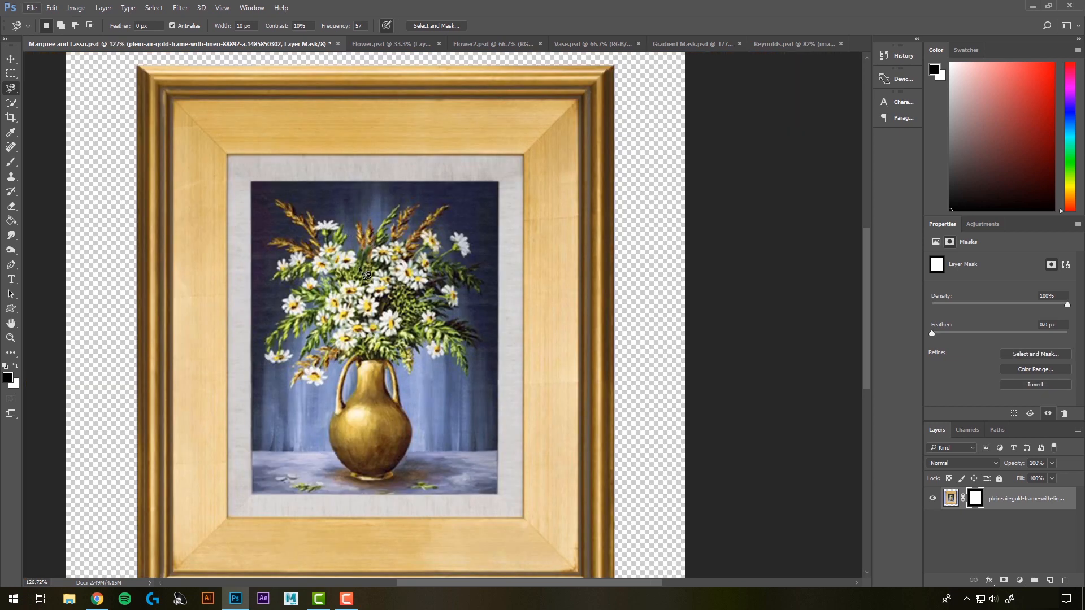
{"action": "scroll", "coordinate": [367, 275], "scroll_direction": "down", "scroll_amount": 1}
{"action": "left_click_drag", "start_coordinate": [387, 309], "coordinate": [462, 287]}
- Make white the foreground color, and switch to the Gradient Tool and back to the Paint Bucket Tool
{"action": "key", "text": "x"}
{"action": "key", "text": "v"}
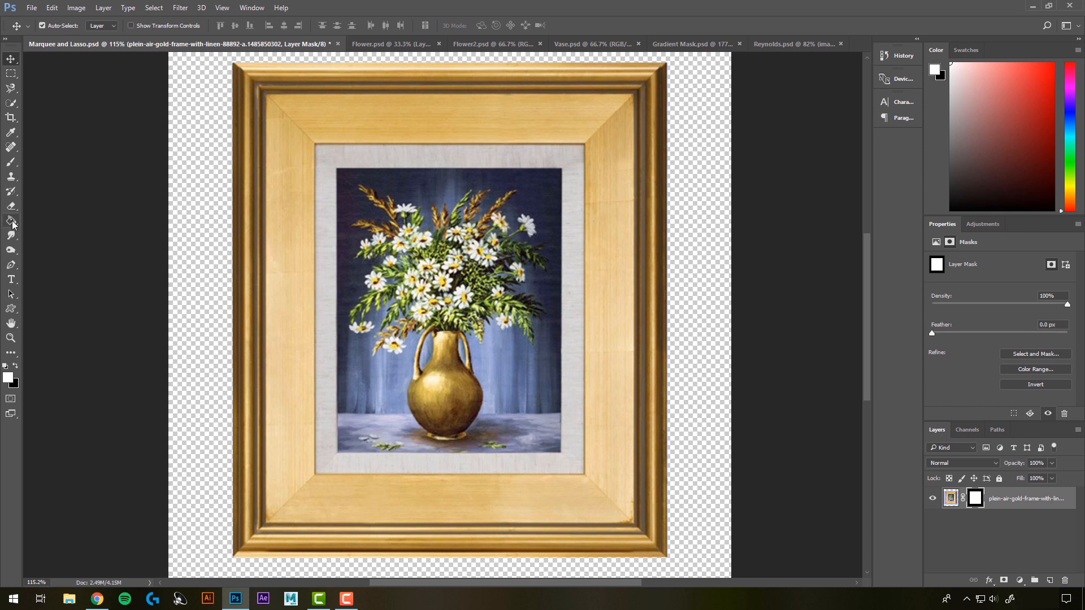
{"action": "left_click_drag", "start_coordinate": [12, 224], "coordinate": [57, 222]}
{"action": "left_click", "coordinate": [62, 219]}
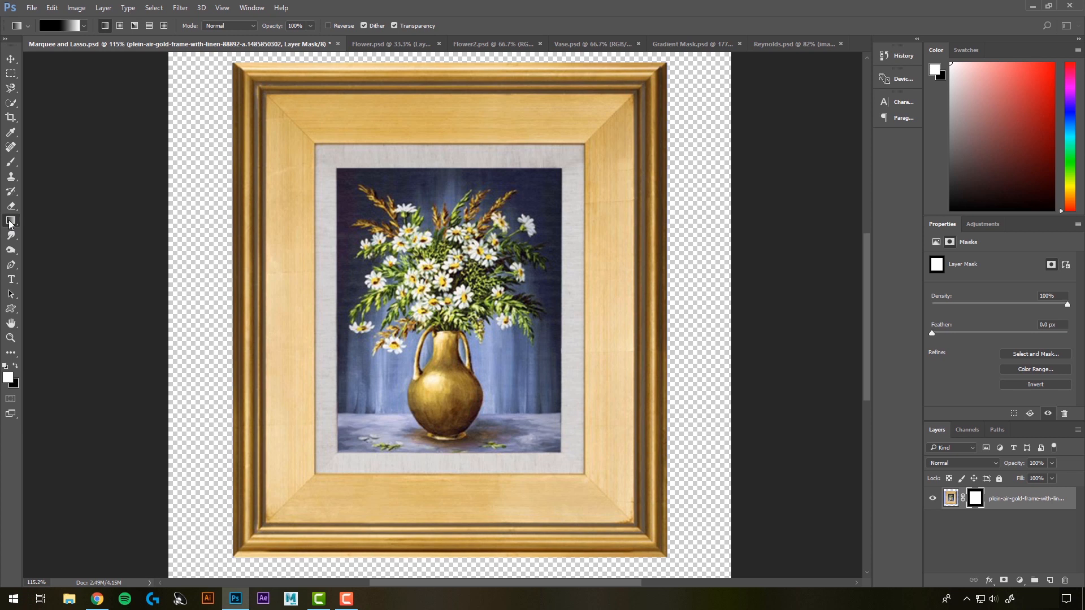
{"action": "mouse_move", "coordinate": [13, 224]}
{"action": "left_mouse_down"}
{"action": "mouse_move", "coordinate": [70, 217]}
{"action": "mouse_move", "coordinate": [74, 231]}
{"action": "left_mouse_up"}
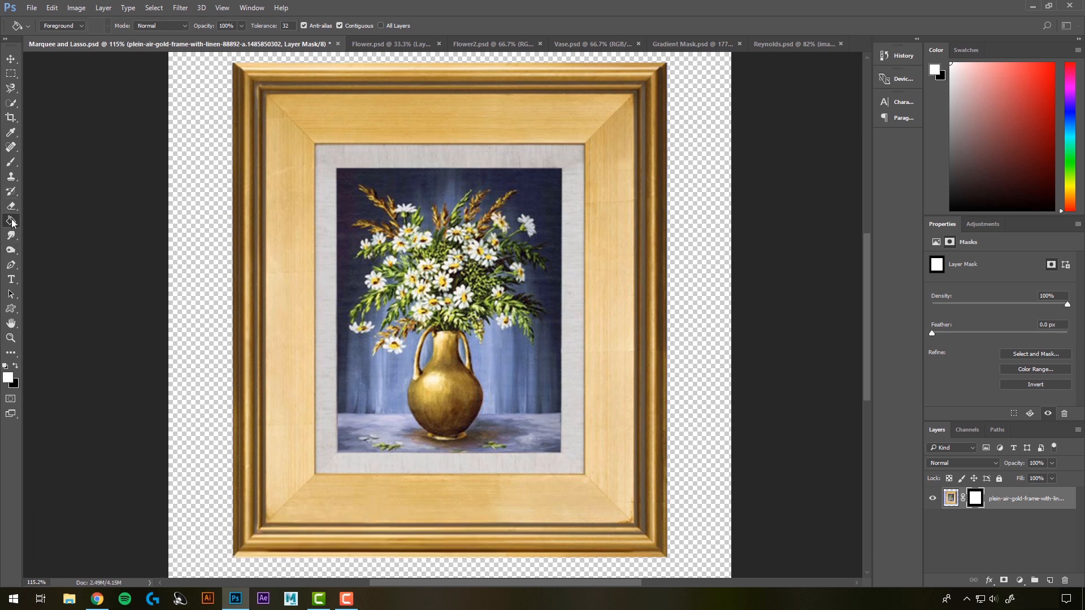
- Select the painting inside the linen mat with the Rectangular Marquee Tool, and activate the Paint Bucket Tool
{"action": "left_click_drag", "start_coordinate": [10, 75], "coordinate": [69, 78]}
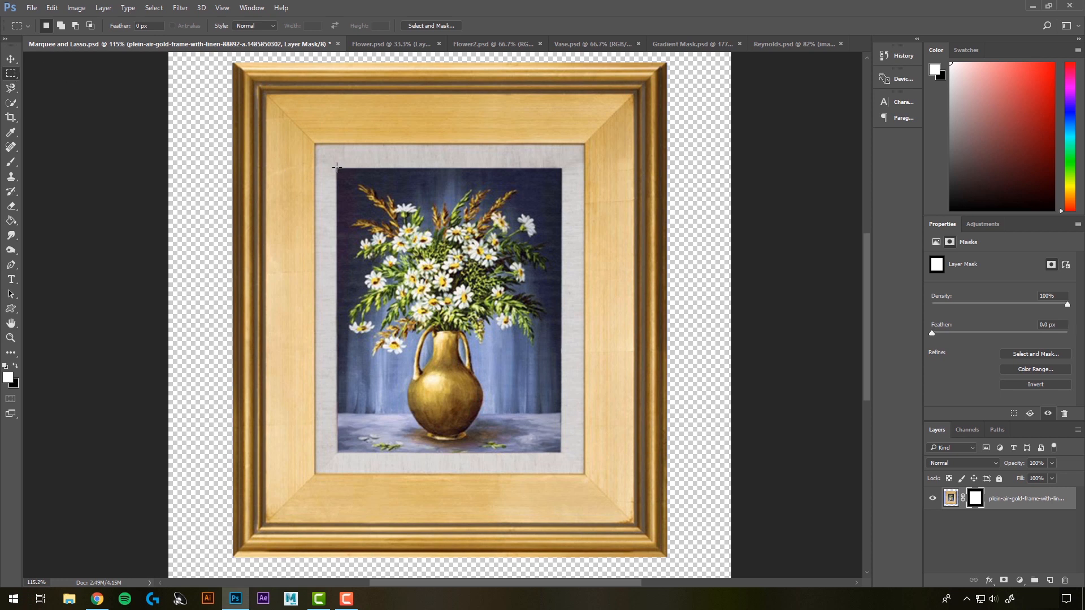
{"action": "mouse_move", "coordinate": [335, 167]}
{"action": "left_mouse_down"}
{"action": "mouse_move", "coordinate": [553, 402]}
{"action": "mouse_move", "coordinate": [564, 452]}
{"action": "left_mouse_up"}
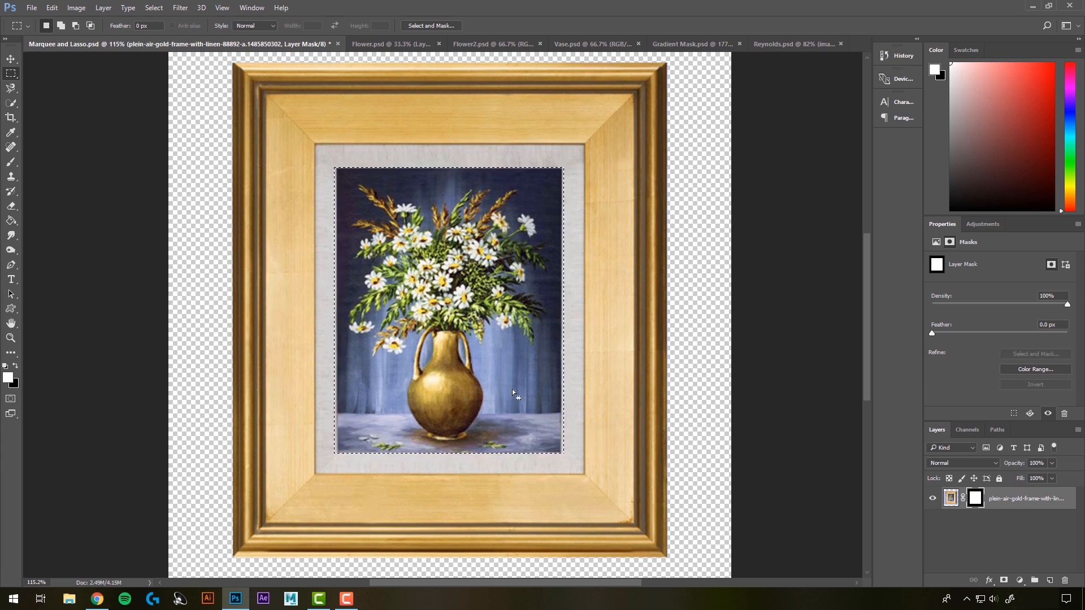
{"action": "left_click", "coordinate": [11, 221]}
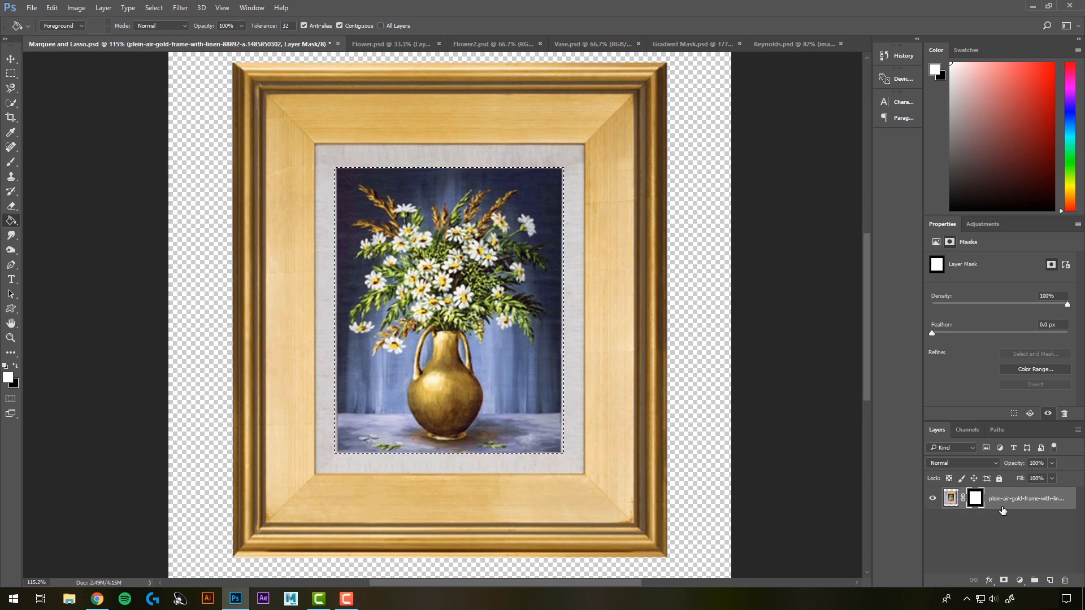
- Try filling the painting's blue background areas with white directly on the layer image, and undo the fills
{"action": "left_click", "coordinate": [952, 498]}
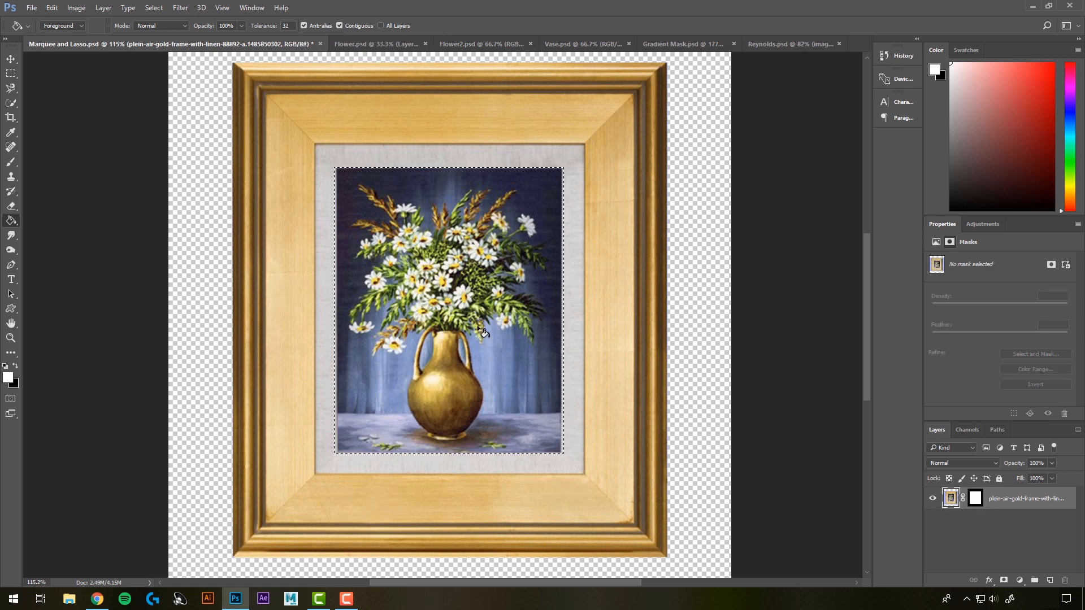
{"action": "left_click", "coordinate": [504, 361]}
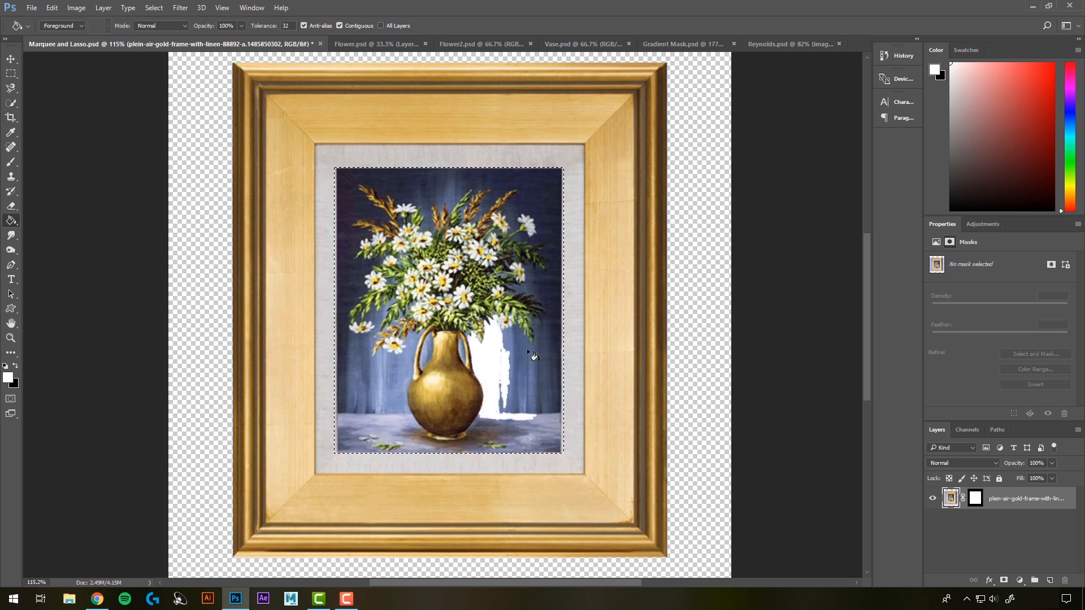
{"action": "left_click", "coordinate": [527, 361]}
{"action": "left_click", "coordinate": [539, 251]}
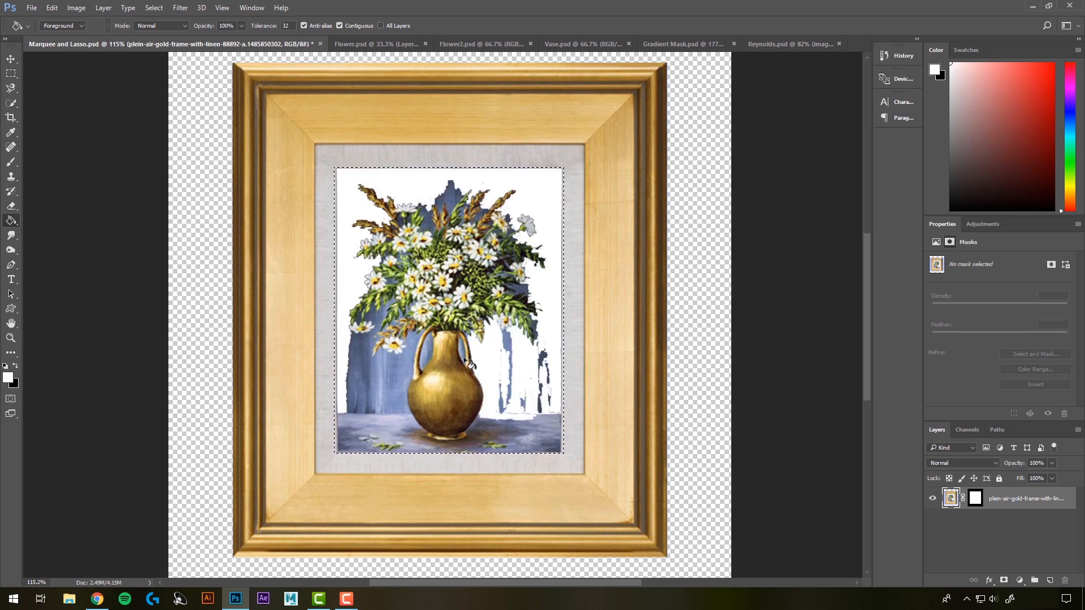
{"action": "key", "text": "ctrl+alt+z"}
{"action": "key", "text": "ctrl+alt+z"}
{"action": "key", "text": "ctrl+alt+z"}
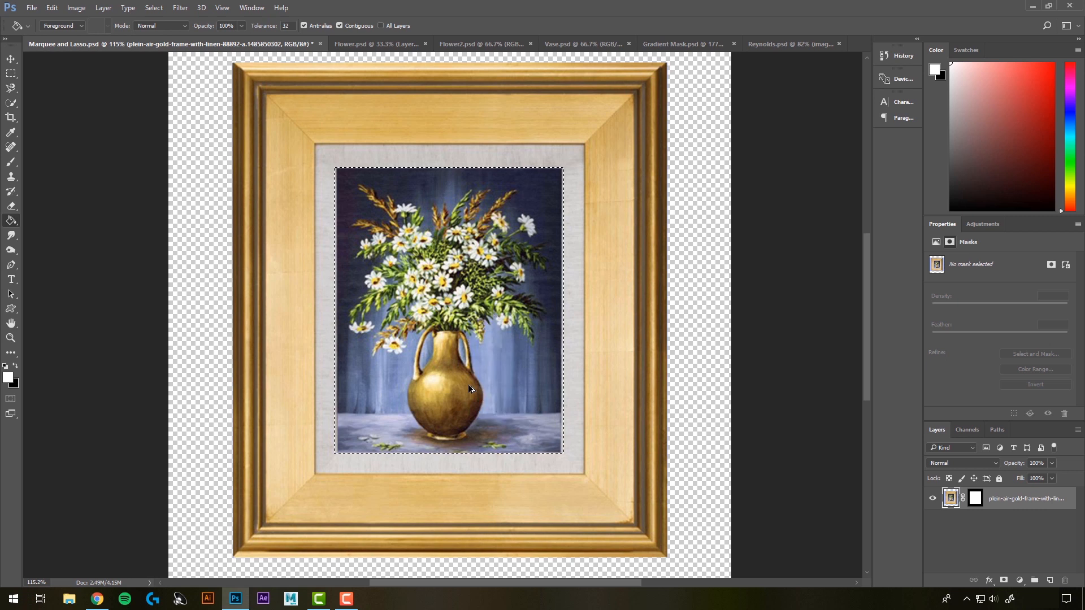
- Target the layer mask and swap the foreground and background colors repeatedly, ending with black as the foreground color
{"action": "left_click", "coordinate": [975, 498]}
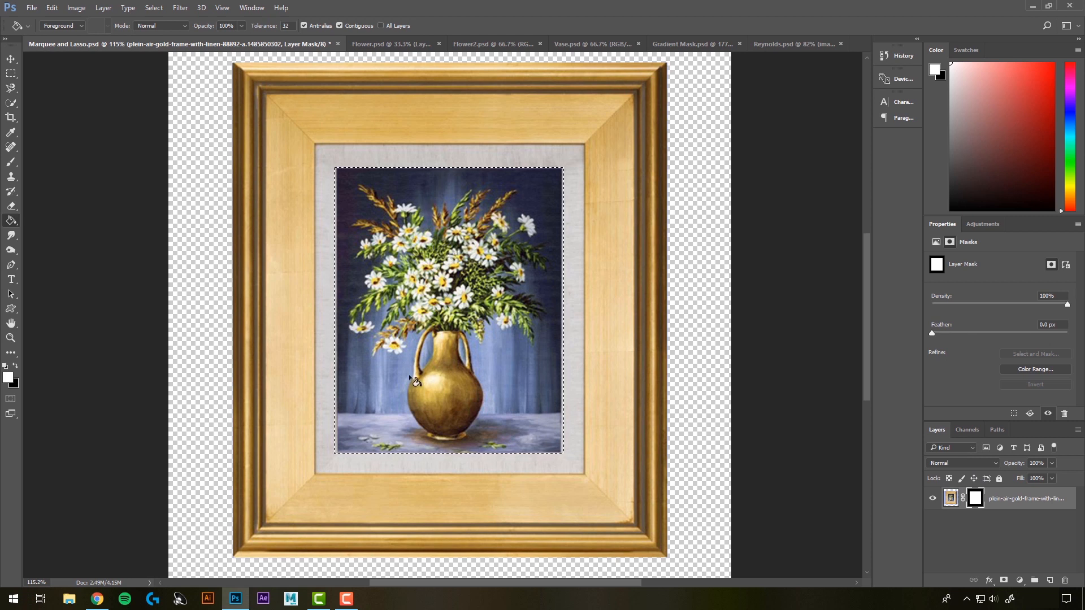
{"action": "left_click", "coordinate": [16, 368]}
{"action": "key", "text": "x"}
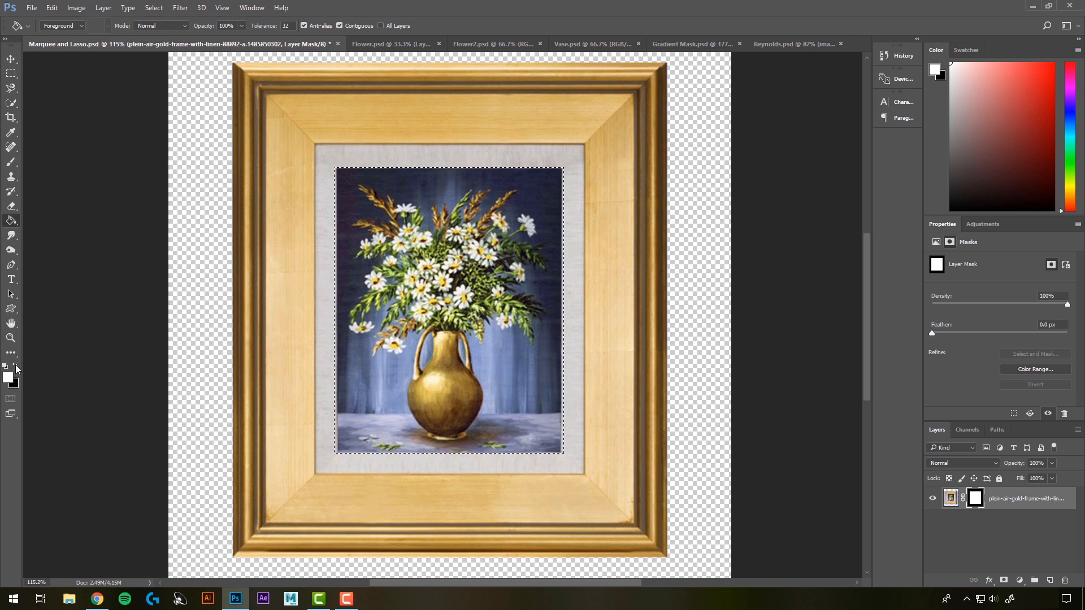
{"action": "left_click", "coordinate": [16, 366]}
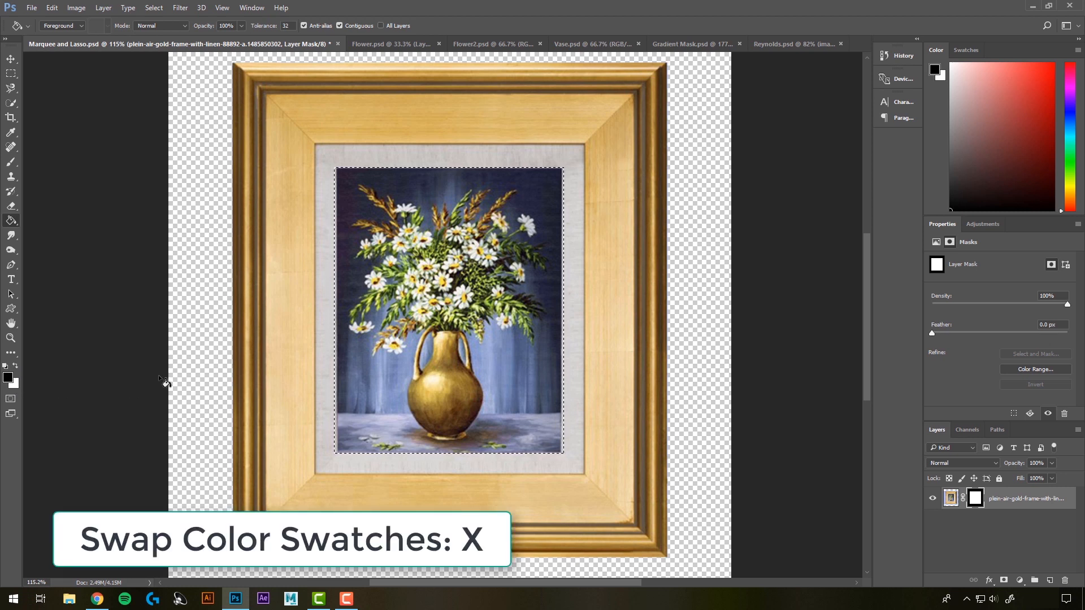
{"action": "key", "text": "x"}
{"action": "key", "text": "x"}
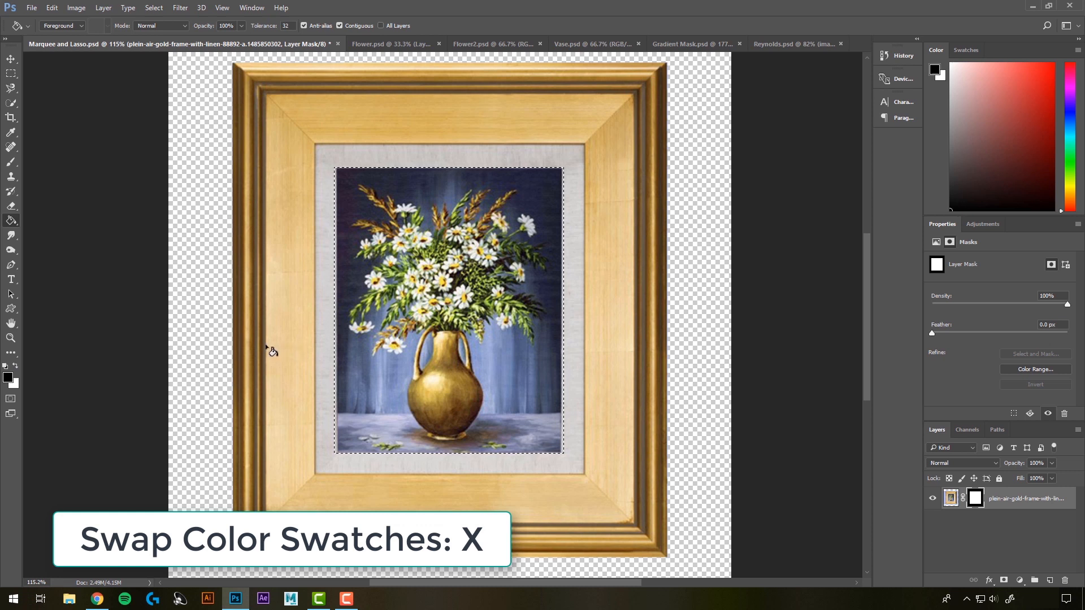
{"action": "key", "text": "x"}
{"action": "key", "text": "x"}
{"action": "key", "text": "x"}
{"action": "key", "text": "x"}
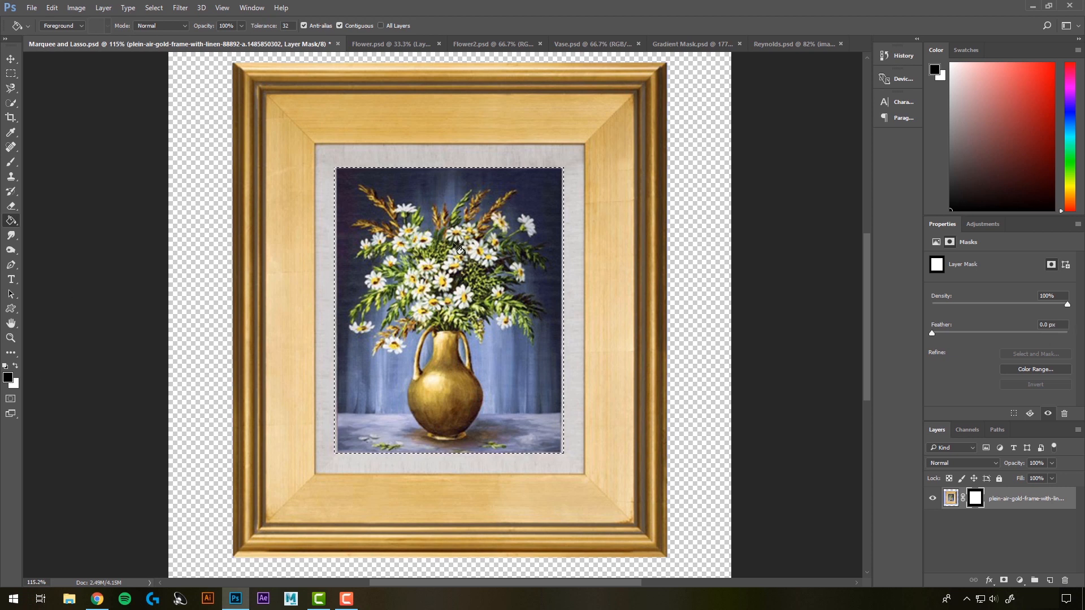
- Fill the selected painting area of the mask with black, refill it with white, and deselect
{"action": "left_click", "coordinate": [443, 317]}
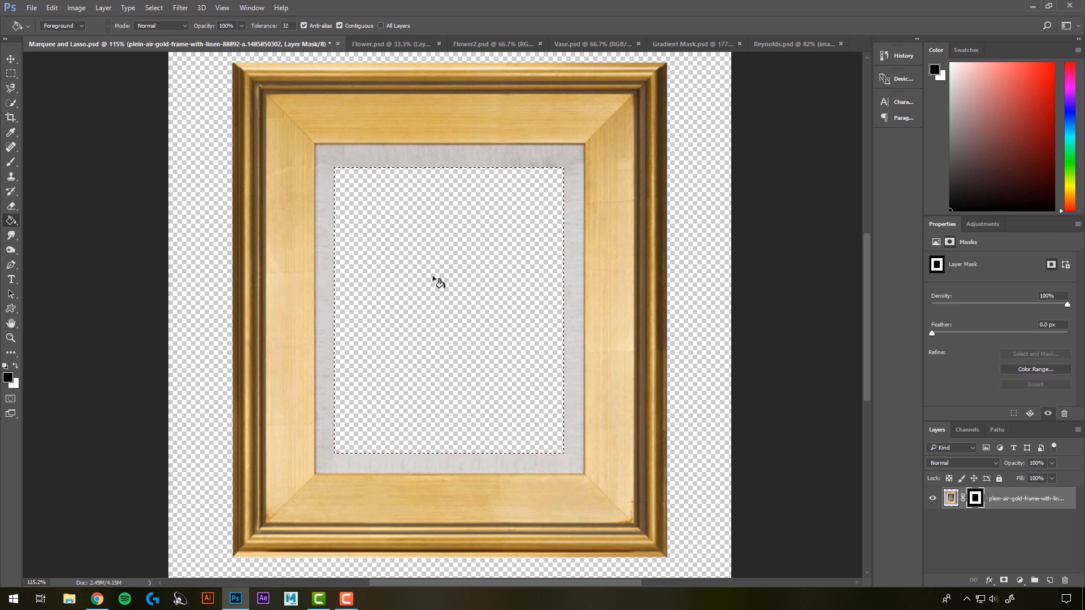
{"action": "key", "text": "x"}
{"action": "left_click", "coordinate": [435, 323]}
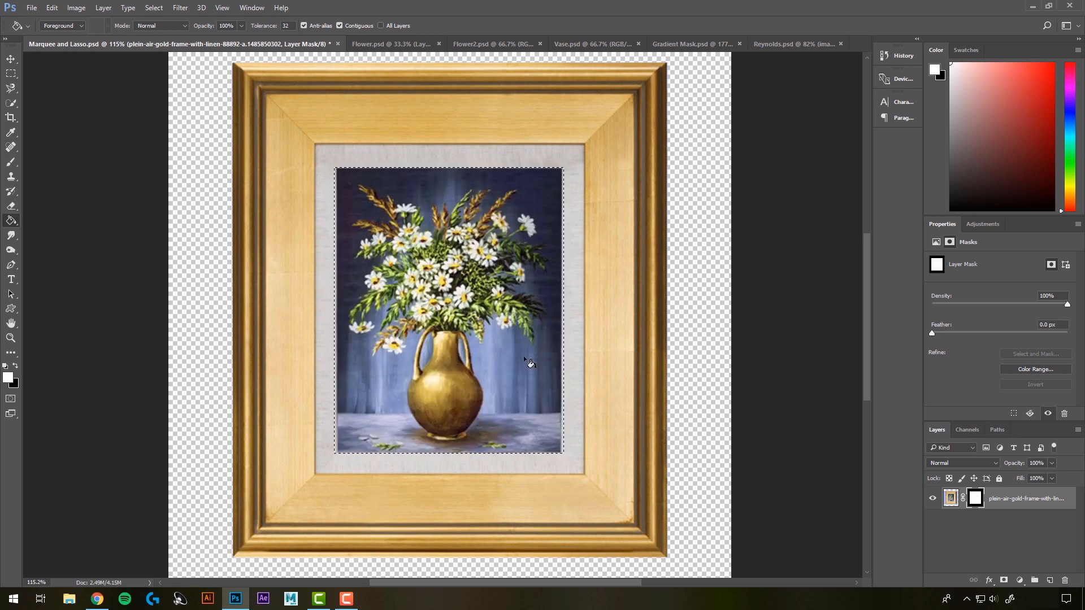
{"action": "key", "text": "ctrl+d"}
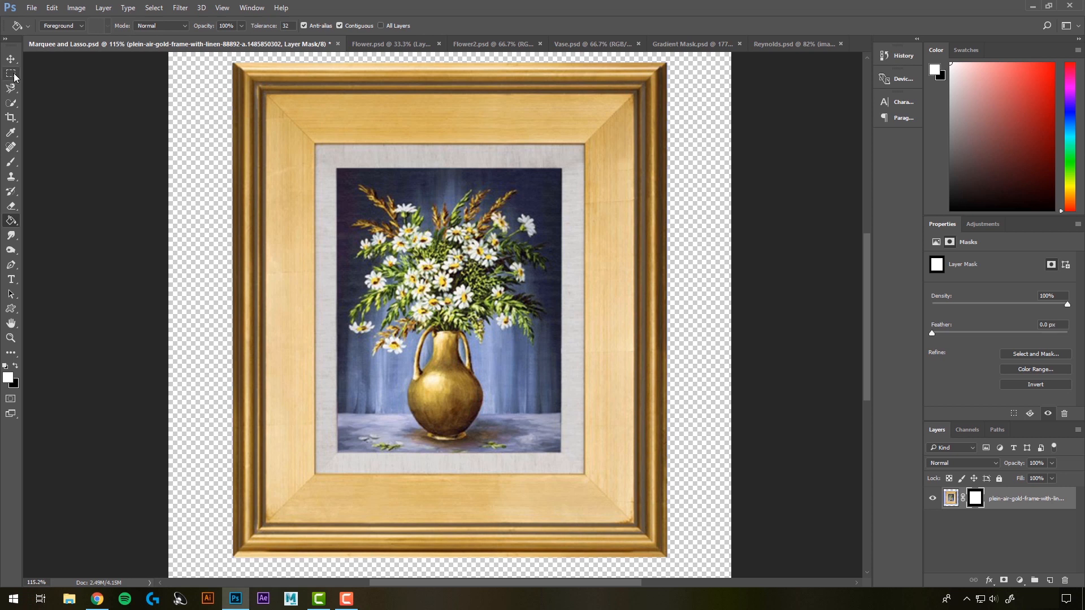
- Switch to the Flower.psd document and activate the Quick Selection Tool
{"action": "left_click", "coordinate": [377, 45]}
{"action": "key", "text": "v"}
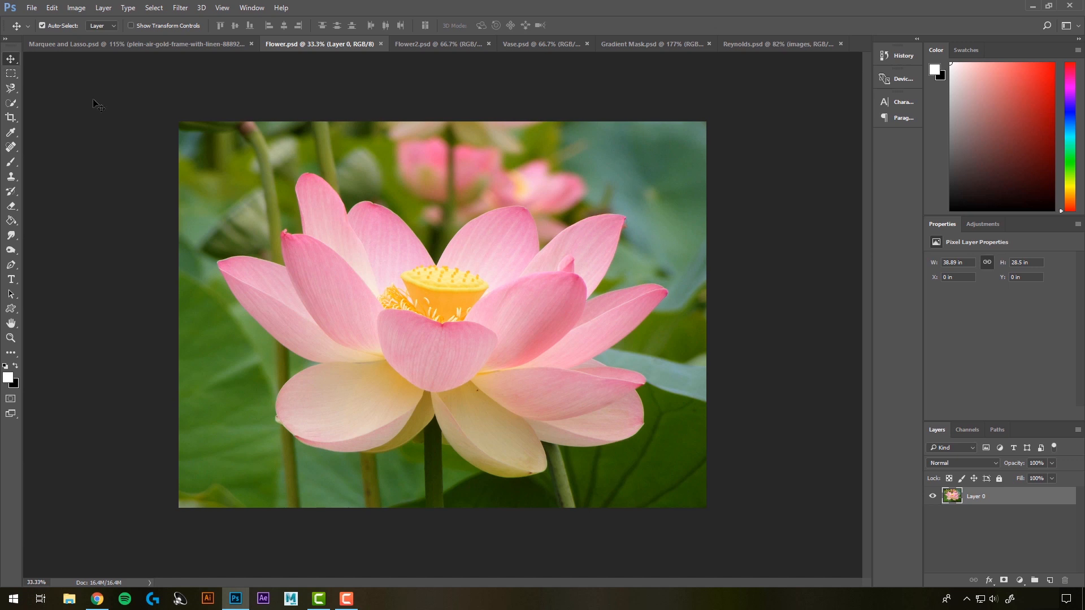
{"action": "left_click", "coordinate": [12, 105]}
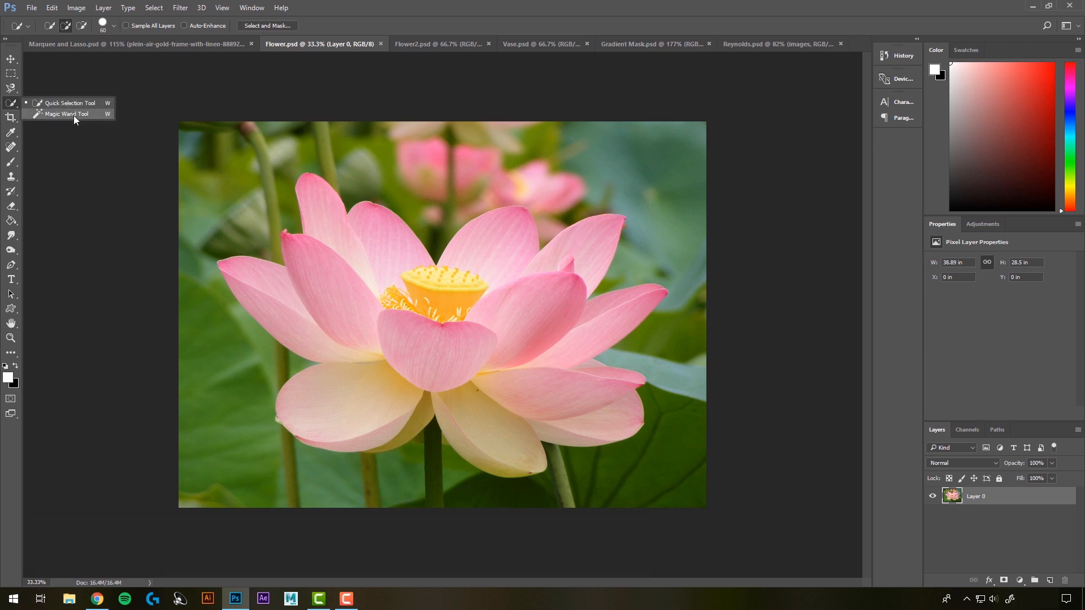
{"action": "left_click", "coordinate": [10, 106]}
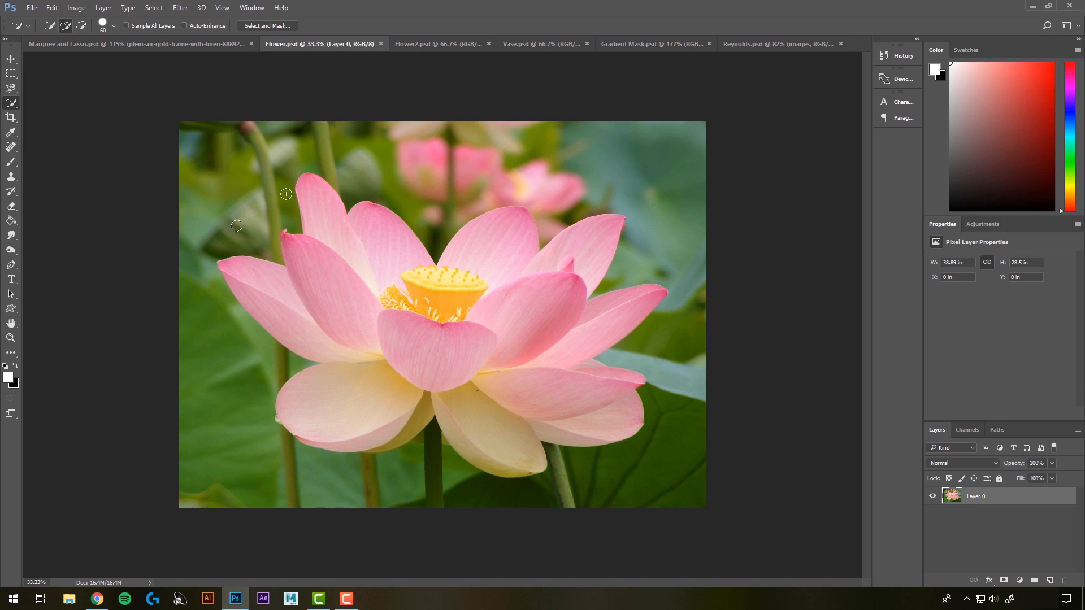
- Select the entire background around the large lotus flower with the Quick Selection Tool in add mode
{"action": "mouse_move", "coordinate": [237, 226]}
{"action": "left_mouse_down"}
{"action": "mouse_move", "coordinate": [221, 242]}
{"action": "mouse_move", "coordinate": [259, 234]}
{"action": "mouse_move", "coordinate": [271, 210]}
{"action": "mouse_move", "coordinate": [328, 195]}
{"action": "mouse_move", "coordinate": [297, 183]}
{"action": "left_mouse_up"}
{"action": "mouse_move", "coordinate": [331, 153]}
{"action": "left_mouse_down"}
{"action": "mouse_move", "coordinate": [444, 160]}
{"action": "mouse_move", "coordinate": [384, 160]}
{"action": "mouse_move", "coordinate": [442, 196]}
{"action": "left_mouse_up"}
{"action": "left_click", "coordinate": [83, 24]}
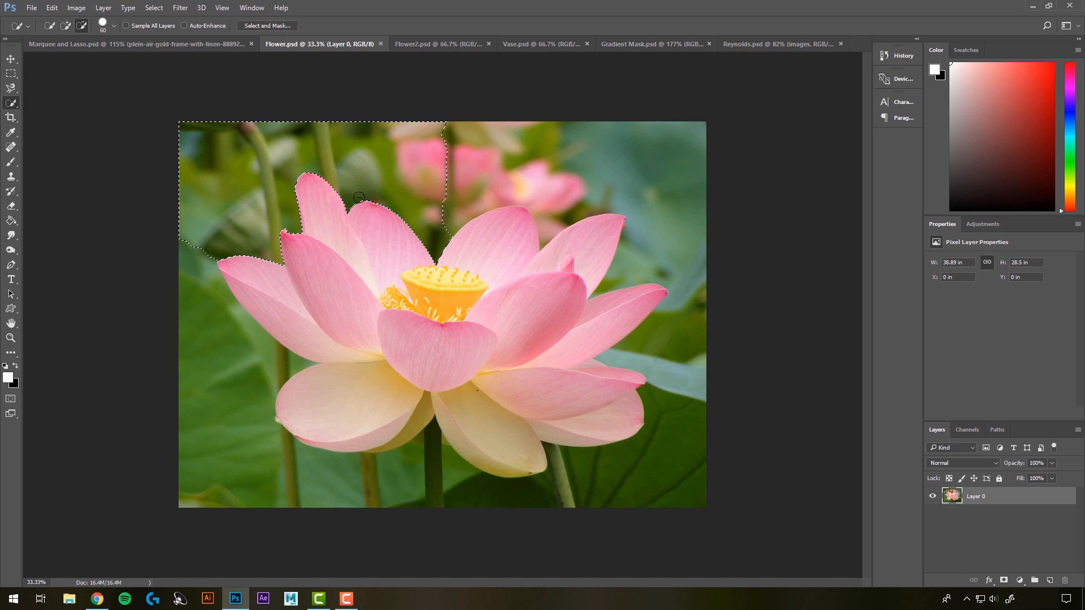
{"action": "left_click", "coordinate": [66, 25]}
{"action": "mouse_move", "coordinate": [467, 186]}
{"action": "left_mouse_down"}
{"action": "mouse_move", "coordinate": [503, 164]}
{"action": "mouse_move", "coordinate": [541, 169]}
{"action": "mouse_move", "coordinate": [558, 182]}
{"action": "mouse_move", "coordinate": [543, 205]}
{"action": "mouse_move", "coordinate": [553, 219]}
{"action": "mouse_move", "coordinate": [565, 194]}
{"action": "mouse_move", "coordinate": [569, 203]}
{"action": "mouse_move", "coordinate": [651, 179]}
{"action": "mouse_move", "coordinate": [631, 224]}
{"action": "mouse_move", "coordinate": [657, 245]}
{"action": "mouse_move", "coordinate": [682, 317]}
{"action": "mouse_move", "coordinate": [675, 339]}
{"action": "mouse_move", "coordinate": [635, 364]}
{"action": "mouse_move", "coordinate": [619, 358]}
{"action": "mouse_move", "coordinate": [668, 365]}
{"action": "mouse_move", "coordinate": [650, 449]}
{"action": "mouse_move", "coordinate": [561, 460]}
{"action": "mouse_move", "coordinate": [565, 489]}
{"action": "mouse_move", "coordinate": [603, 277]}
{"action": "left_mouse_up"}
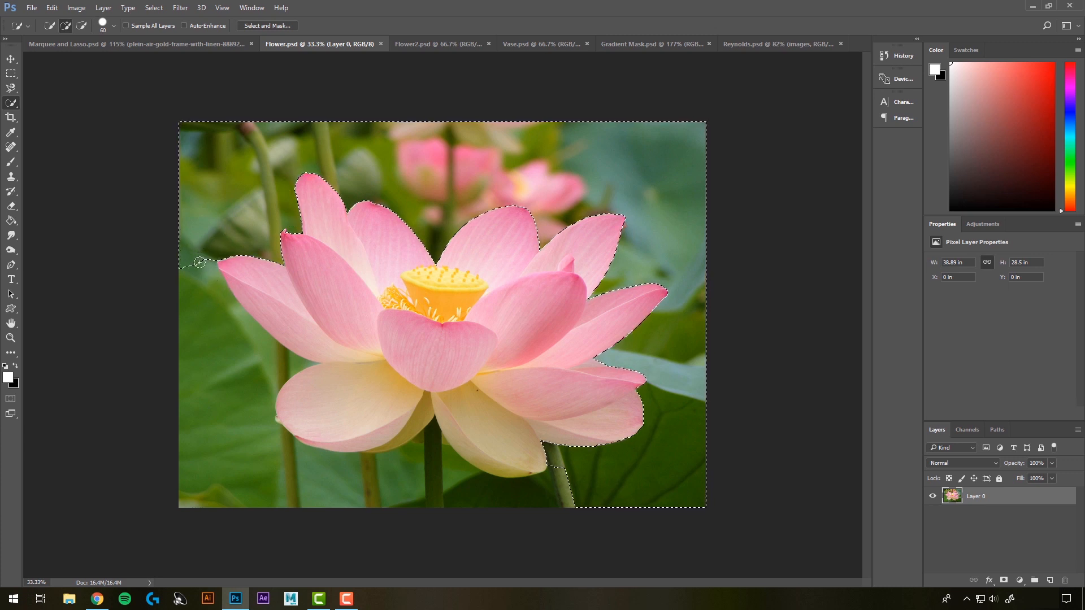
{"action": "mouse_move", "coordinate": [208, 323]}
{"action": "left_mouse_down"}
{"action": "mouse_move", "coordinate": [241, 356]}
{"action": "mouse_move", "coordinate": [291, 475]}
{"action": "mouse_move", "coordinate": [312, 446]}
{"action": "mouse_move", "coordinate": [416, 493]}
{"action": "left_mouse_up"}
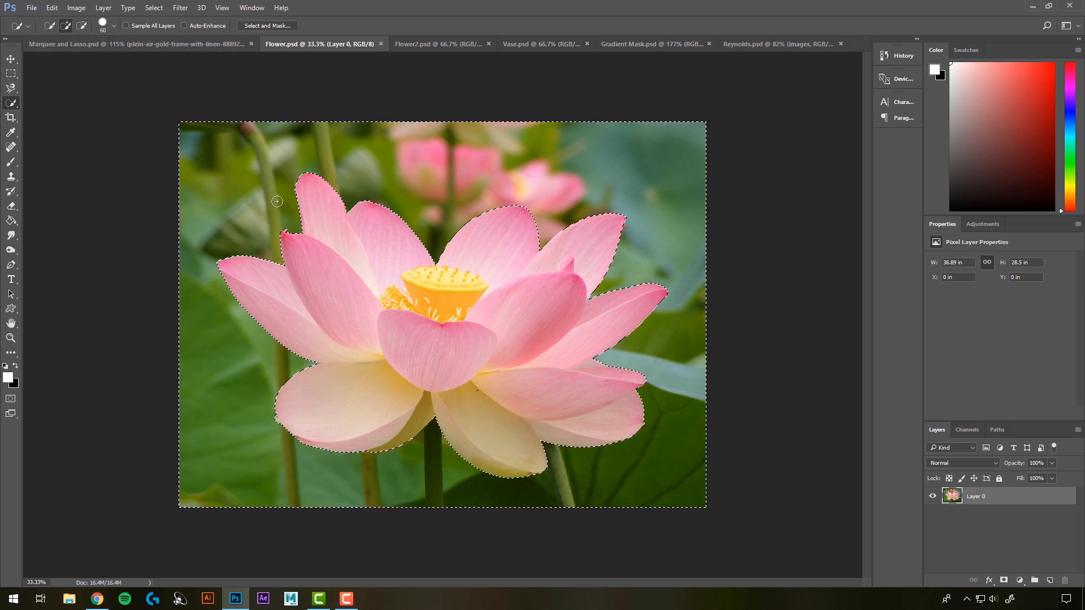
{"action": "key", "text": "alt"}
{"action": "key", "text": "alt"}
{"action": "key", "text": "alt"}
{"action": "key", "text": "alt"}
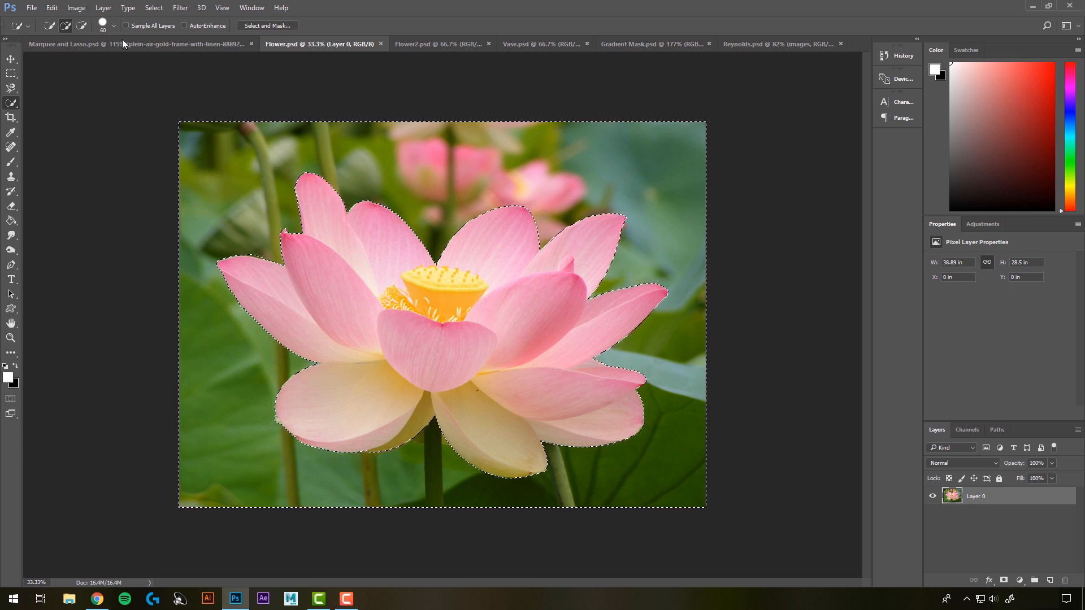
- Set the Quick Selection brush size to 90 px in the brush settings
{"action": "left_click", "coordinate": [113, 25]}
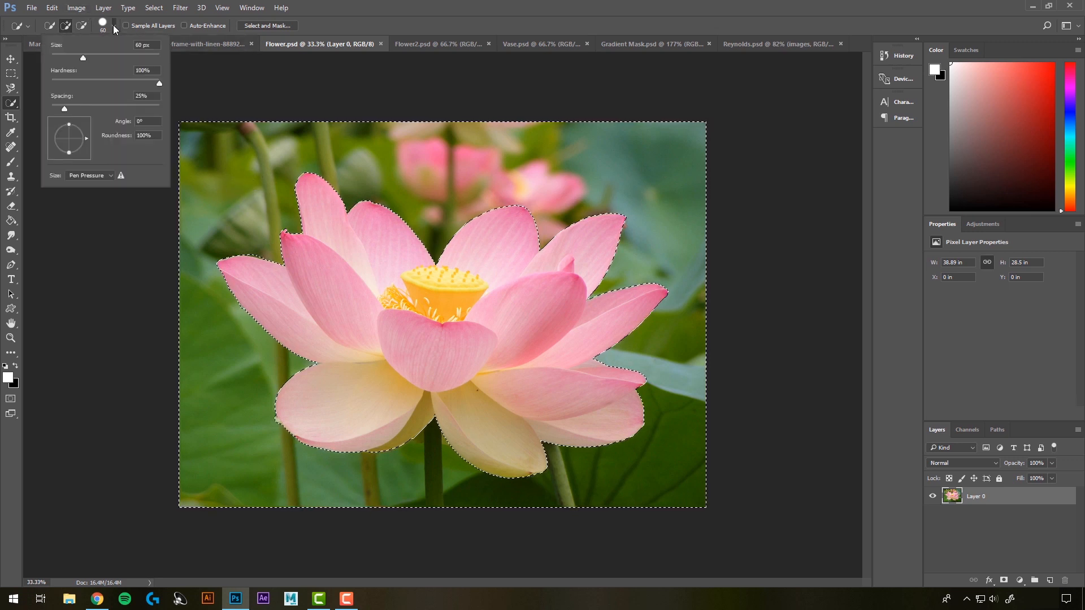
{"action": "mouse_move", "coordinate": [84, 56]}
{"action": "left_mouse_down"}
{"action": "mouse_move", "coordinate": [134, 56]}
{"action": "mouse_move", "coordinate": [113, 55]}
{"action": "left_mouse_up"}
{"action": "left_click", "coordinate": [210, 77]}
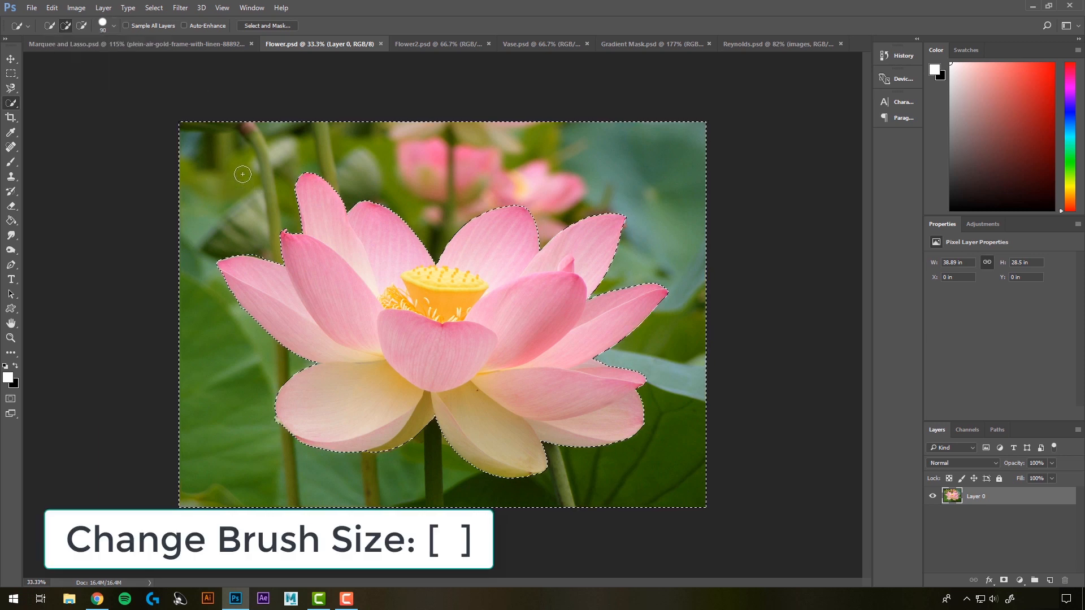
- Shrink the Quick Selection brush, enlarge it to 600 px, and reduce it to 250 px
{"action": "key", "text": "bracketleft"}
{"action": "key", "text": "bracketleft"}
{"action": "key", "text": "bracketleft"}
{"action": "key", "text": "bracketleft"}
{"action": "key", "text": "bracketleft"}
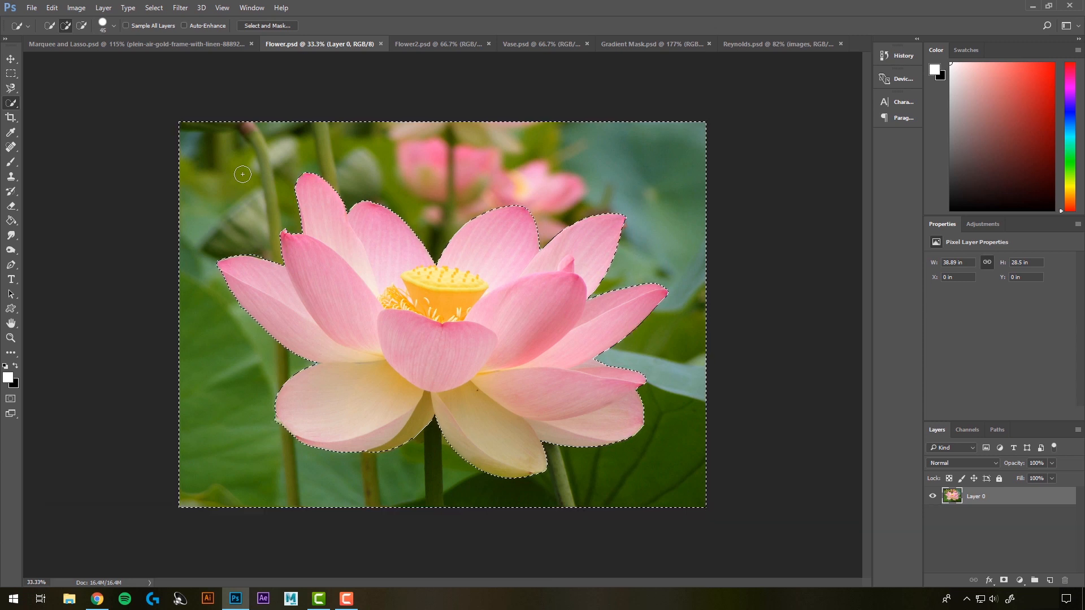
{"action": "key", "text": "bracketright"}
{"action": "key", "text": "bracketright"}
{"action": "key", "text": "bracketright"}
{"action": "key", "text": "bracketright"}
{"action": "key", "text": "bracketright"}
{"action": "key", "text": "bracketright"}
{"action": "key", "text": "bracketright"}
{"action": "key", "text": "bracketright"}
{"action": "key", "text": "bracketright"}
{"action": "key", "text": "bracketright"}
{"action": "key", "text": "bracketright"}
{"action": "key", "text": "bracketright"}
{"action": "key", "text": "bracketright"}
{"action": "key", "text": "bracketright"}
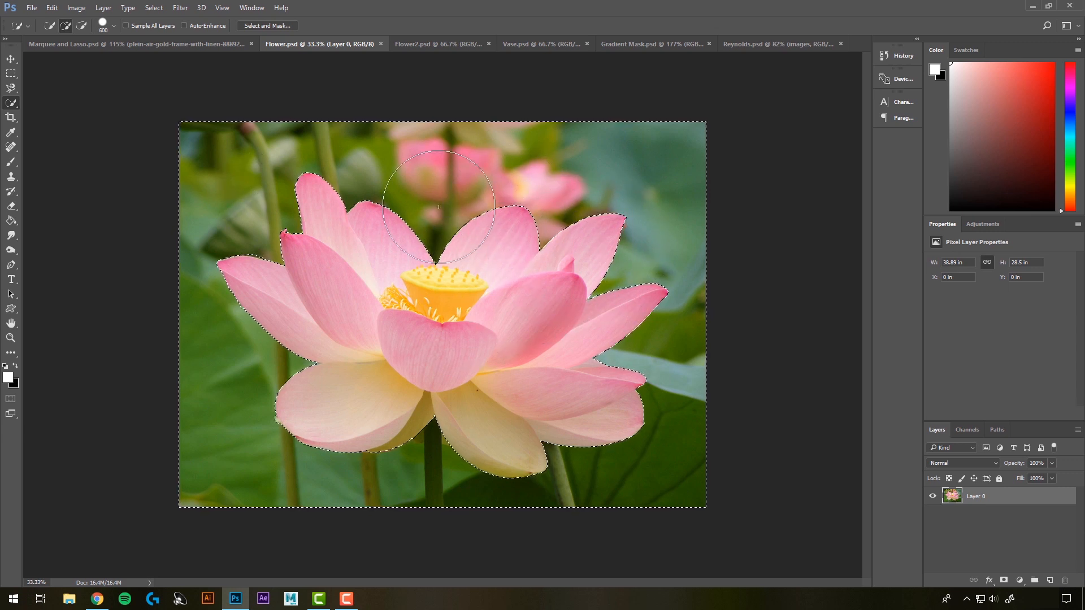
{"action": "key", "text": "bracketleft"}
{"action": "key", "text": "bracketleft"}
{"action": "key", "text": "bracketleft"}
{"action": "key", "text": "bracketleft"}
{"action": "key", "text": "bracketleft"}
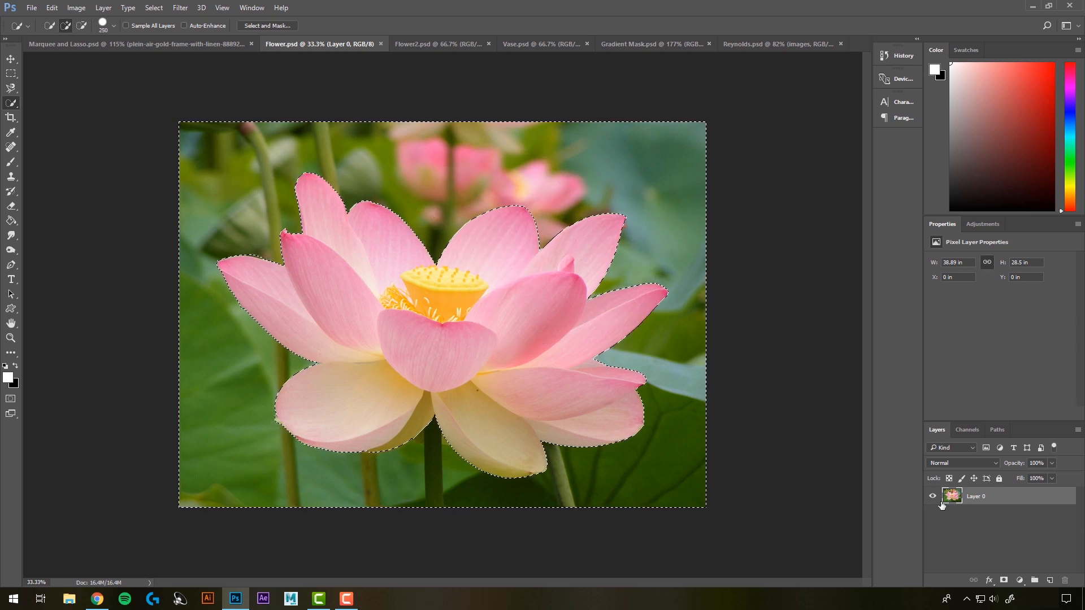
- Create a layer mask on Layer 0 from the selection, and invert it to isolate the lotus flower
{"action": "left_click", "coordinate": [1005, 583], "text": "alt"}
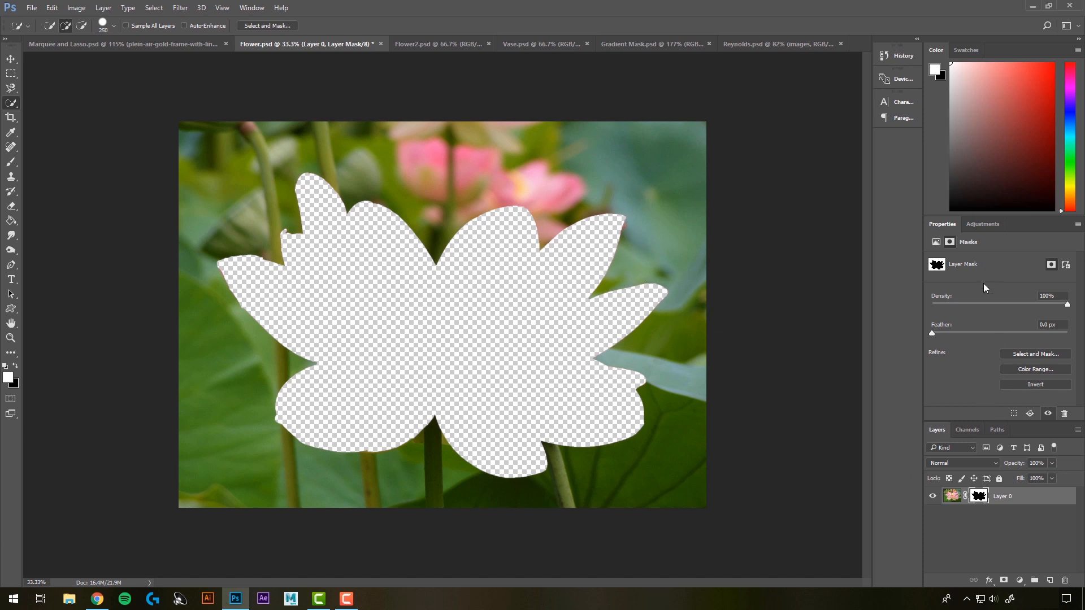
{"action": "left_click", "coordinate": [1033, 384]}
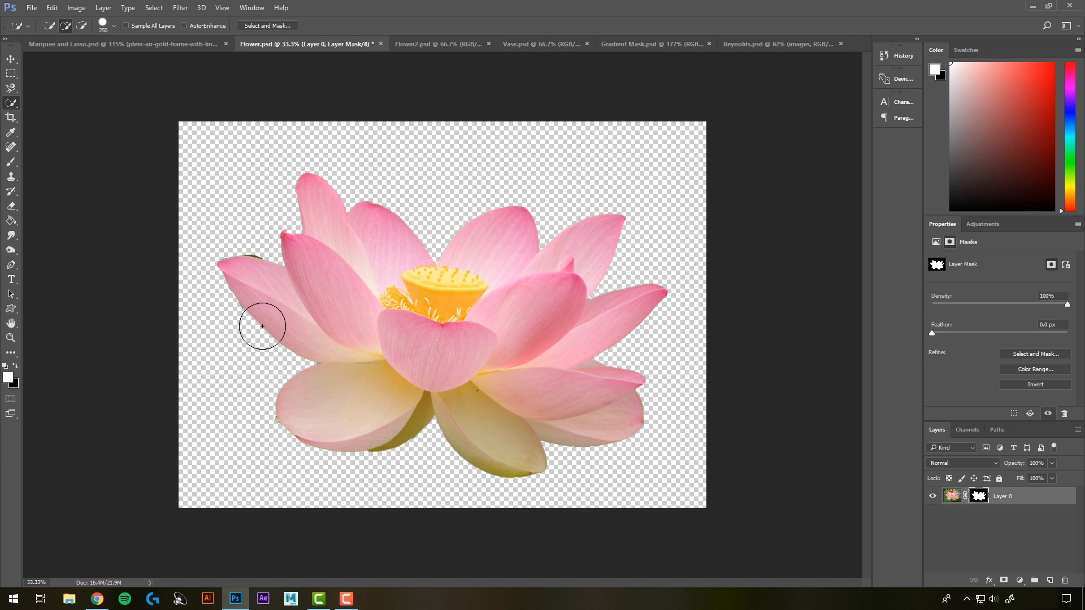
- Activate the Brush Tool and enlarge its brush to 300 px
{"action": "key", "text": "b"}
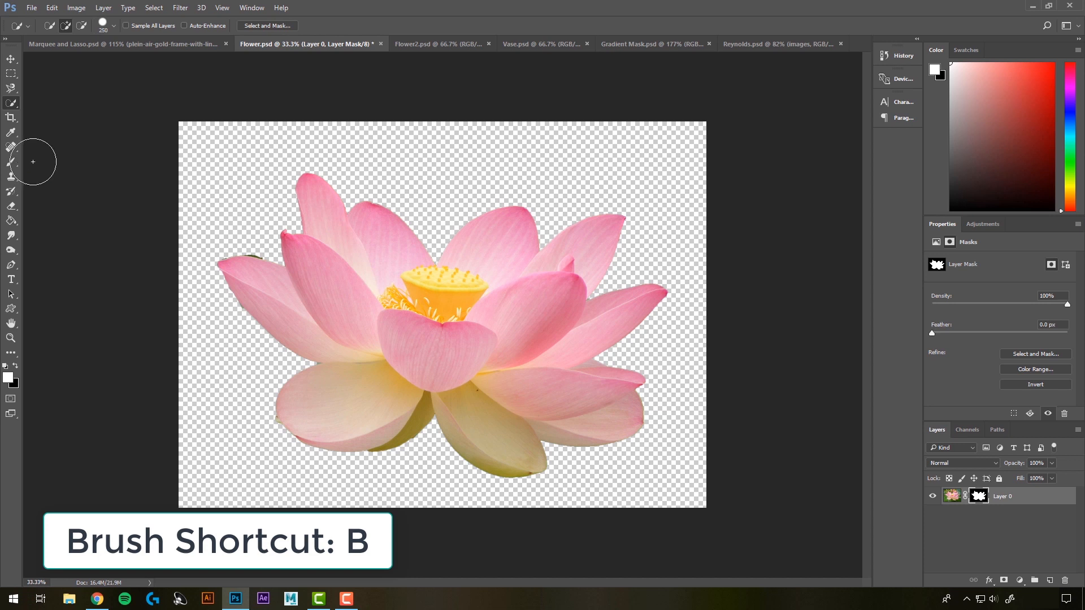
{"action": "left_click", "coordinate": [12, 163]}
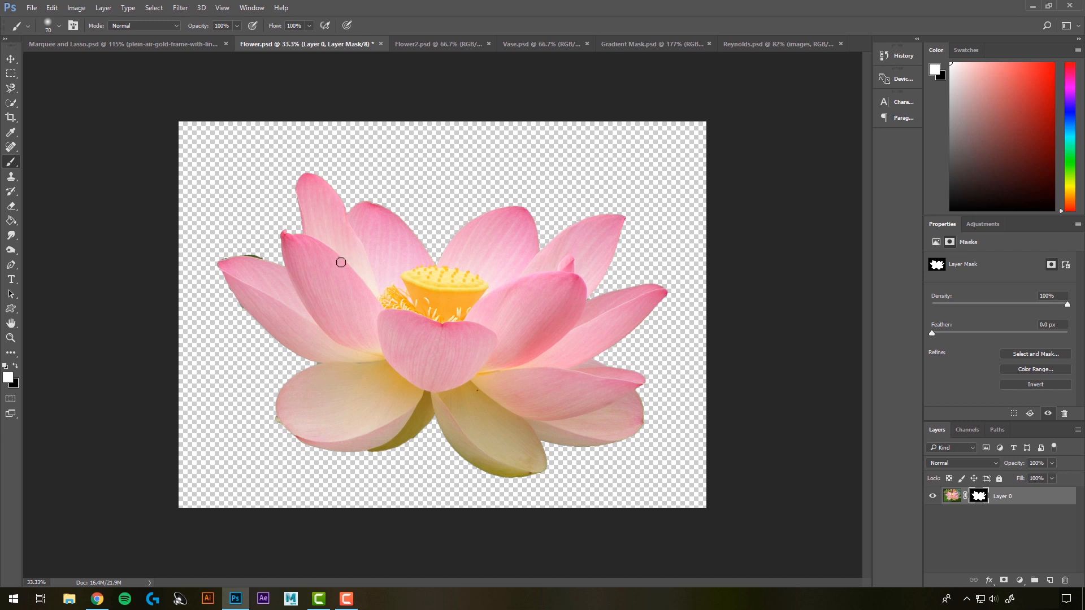
{"action": "key", "text": "bracketright"}
{"action": "key", "text": "bracketright"}
{"action": "key", "text": "bracketright"}
{"action": "key", "text": "bracketright"}
{"action": "key", "text": "bracketright"}
{"action": "key", "text": "bracketright"}
- Add a new empty layer above Layer 0, and hide Layer 0
{"action": "left_click", "coordinate": [1050, 581]}
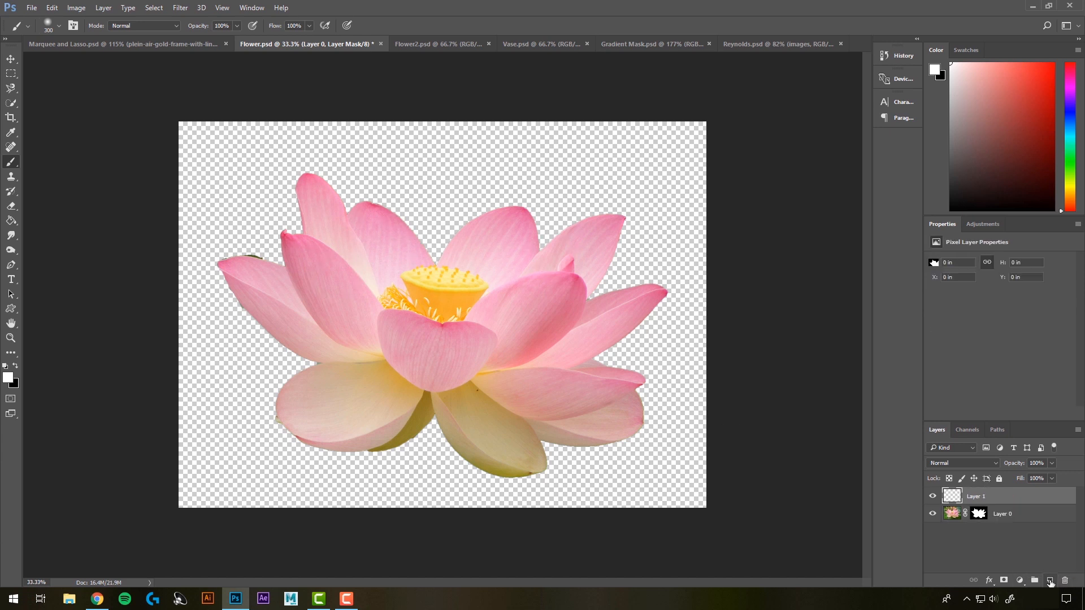
{"action": "left_click", "coordinate": [933, 514]}
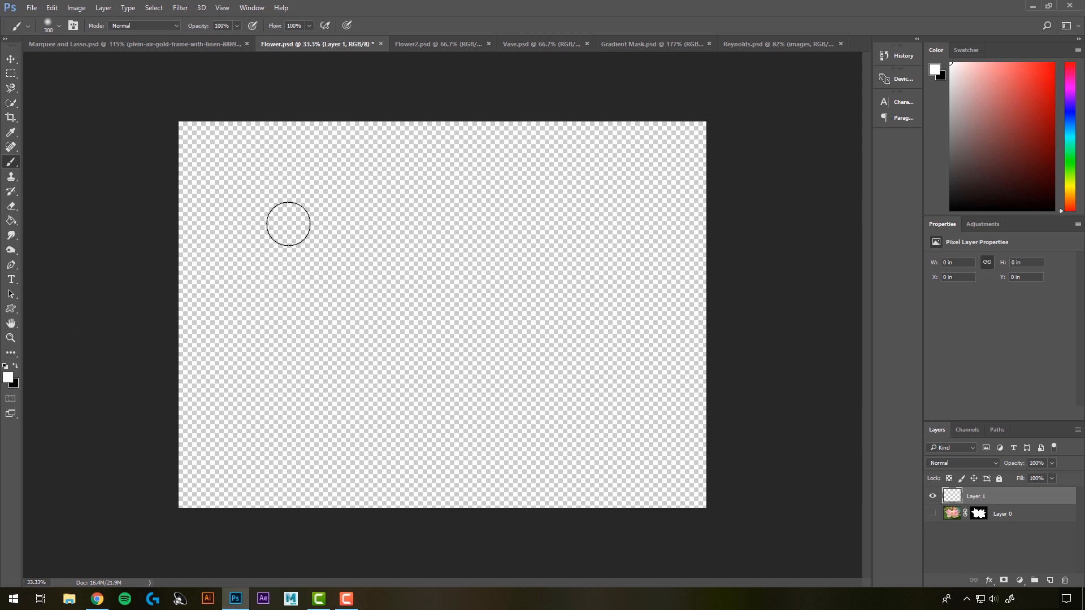
- Paint a white brush stroke and a black brush stroke on the empty layer, undoing each one
{"action": "mouse_move", "coordinate": [288, 223]}
{"action": "left_mouse_down"}
{"action": "mouse_move", "coordinate": [365, 358]}
{"action": "mouse_move", "coordinate": [565, 450]}
{"action": "mouse_move", "coordinate": [588, 474]}
{"action": "left_mouse_up"}
{"action": "key", "text": "ctrl+z"}
{"action": "left_click", "coordinate": [16, 367]}
{"action": "left_click_drag", "start_coordinate": [347, 203], "coordinate": [500, 411]}
{"action": "key", "text": "ctrl+z"}
- Set the foreground color to purple (#7434a1) in the Color Picker, and return to the Brush Tool
{"action": "left_click", "coordinate": [9, 378]}
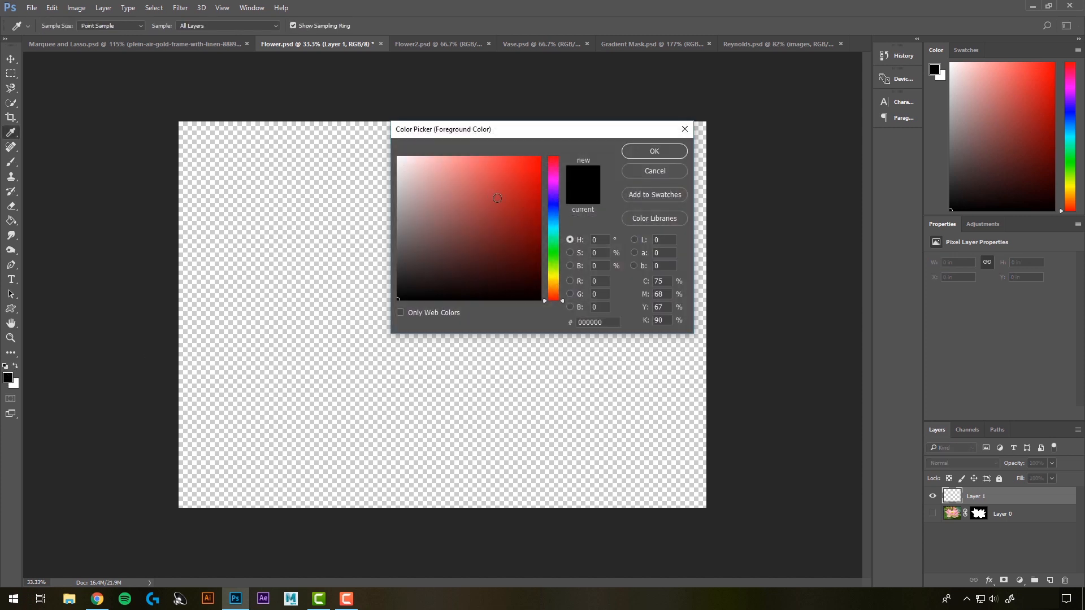
{"action": "left_click", "coordinate": [531, 178]}
{"action": "left_click_drag", "start_coordinate": [552, 205], "coordinate": [547, 243]}
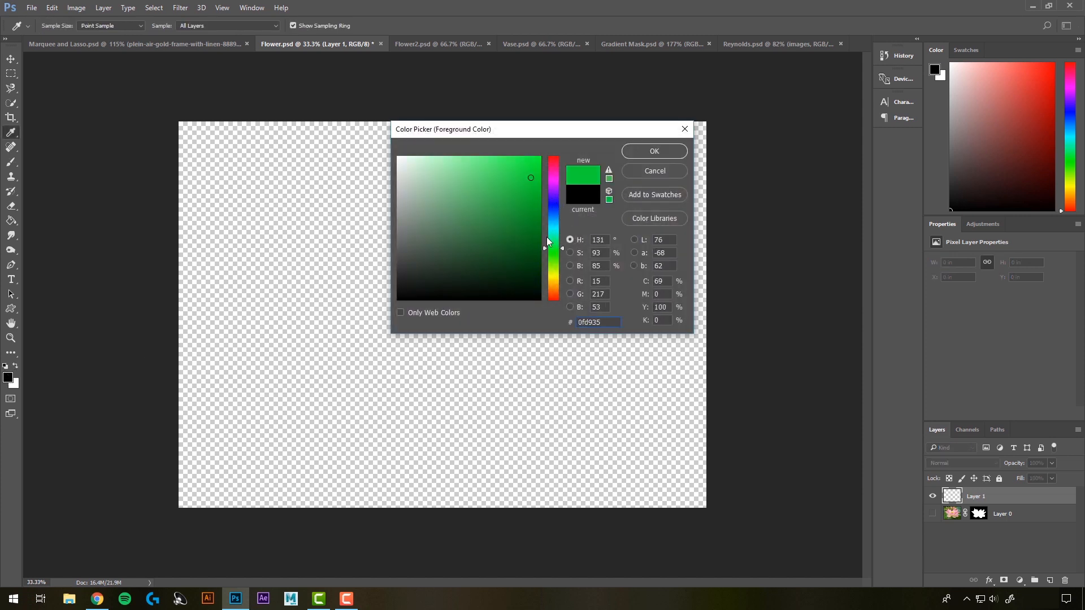
{"action": "left_click", "coordinate": [489, 168]}
{"action": "mouse_move", "coordinate": [490, 167]}
{"action": "left_mouse_down"}
{"action": "mouse_move", "coordinate": [494, 209]}
{"action": "mouse_move", "coordinate": [554, 287]}
{"action": "mouse_move", "coordinate": [553, 192]}
{"action": "left_mouse_up"}
{"action": "left_click", "coordinate": [645, 149]}
{"action": "key", "text": "b"}
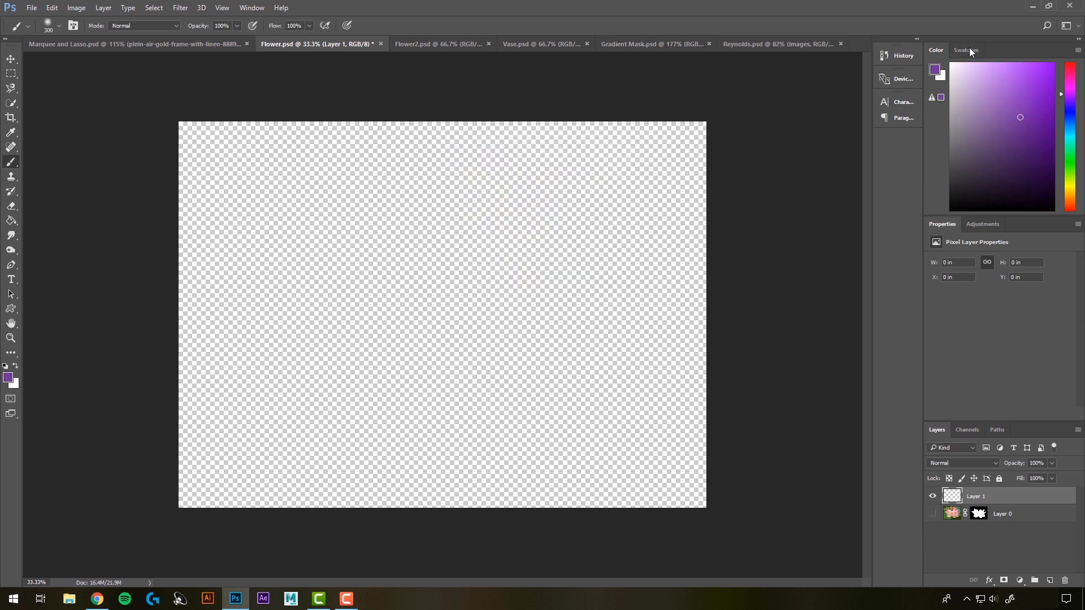
- Look at the color swatches, return to the color field, and look through the list of available panels
{"action": "left_click", "coordinate": [969, 48]}
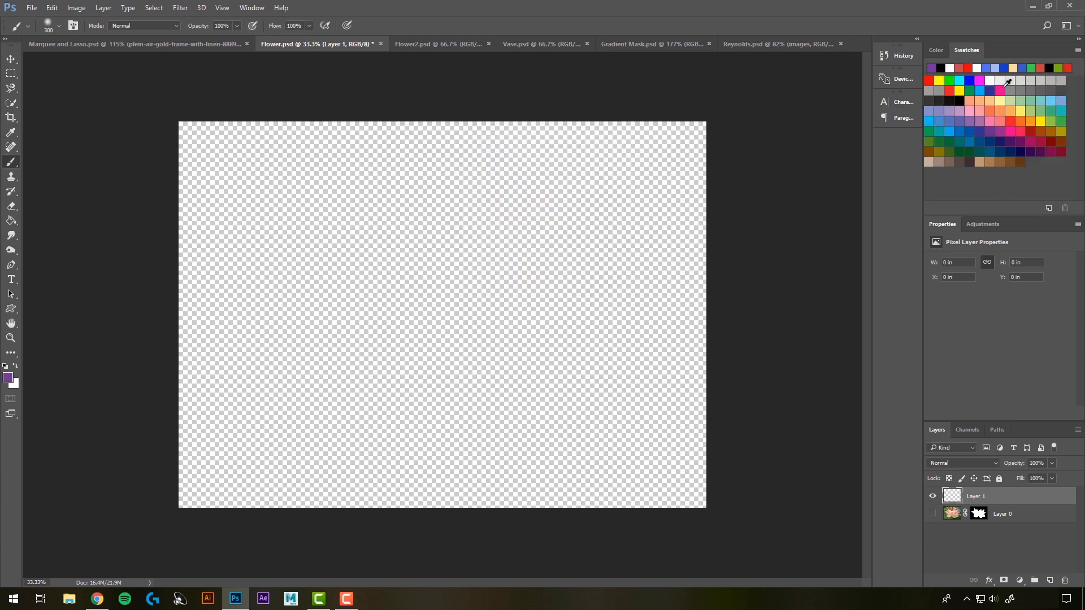
{"action": "left_click", "coordinate": [937, 50]}
{"action": "left_click", "coordinate": [251, 7]}
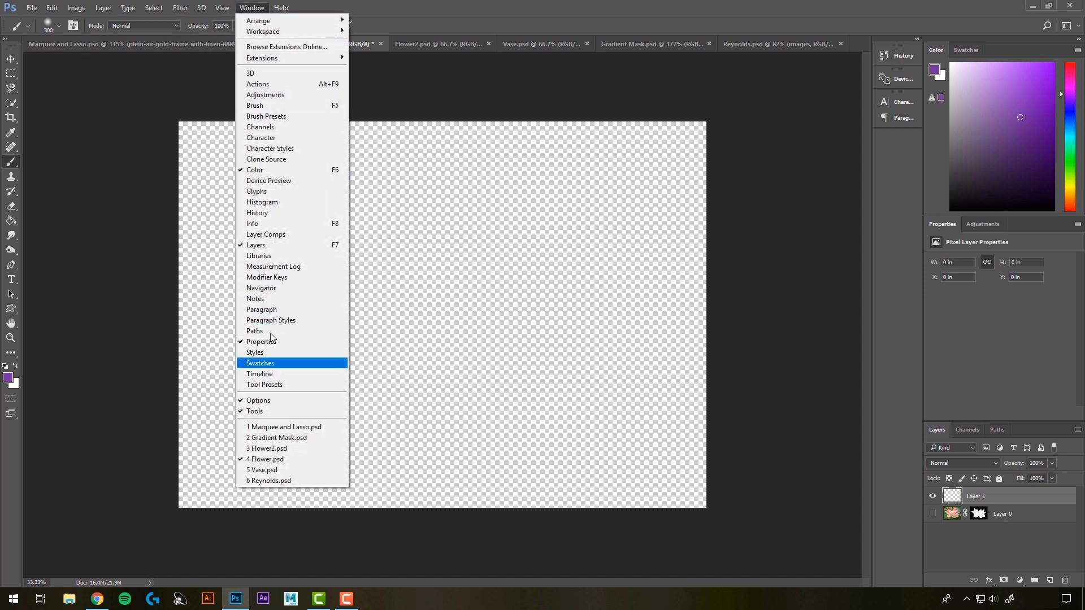
{"action": "left_click", "coordinate": [254, 8]}
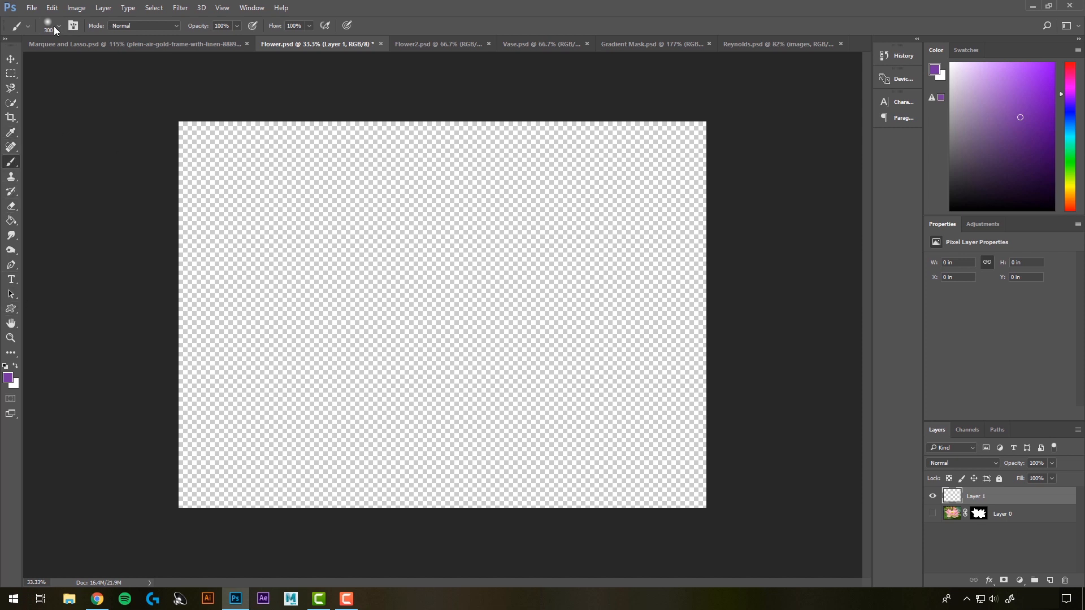
- Paint a soft purple blob on Layer 1 and, with the foreground hue shifted to blue, a second blob right of it
{"action": "mouse_move", "coordinate": [281, 235]}
{"action": "left_mouse_down"}
{"action": "mouse_move", "coordinate": [304, 220]}
{"action": "mouse_move", "coordinate": [317, 232]}
{"action": "mouse_move", "coordinate": [283, 232]}
{"action": "left_mouse_up"}
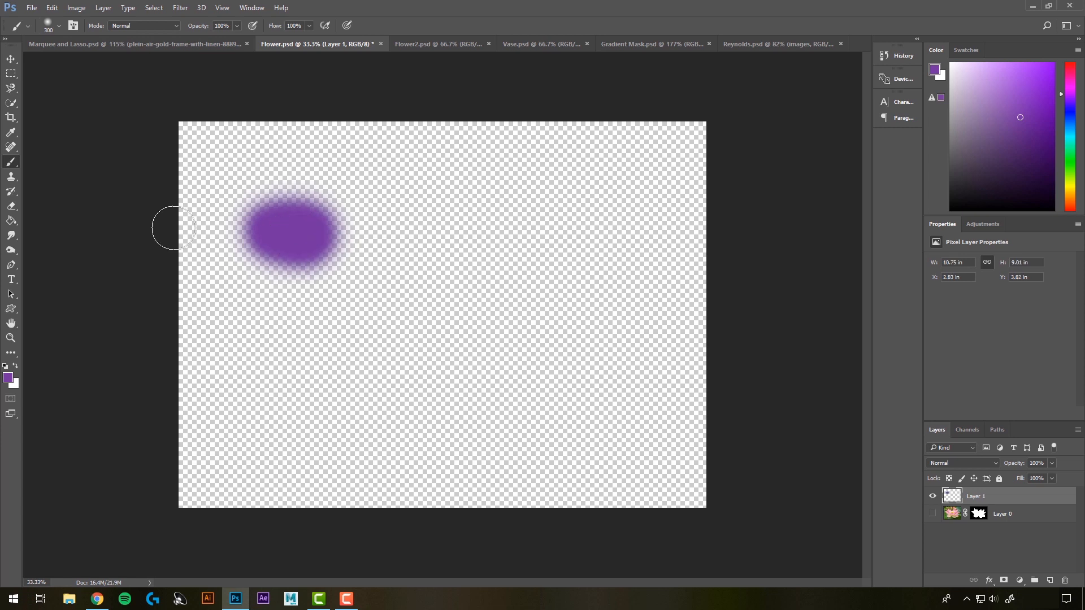
{"action": "left_click", "coordinate": [8, 382]}
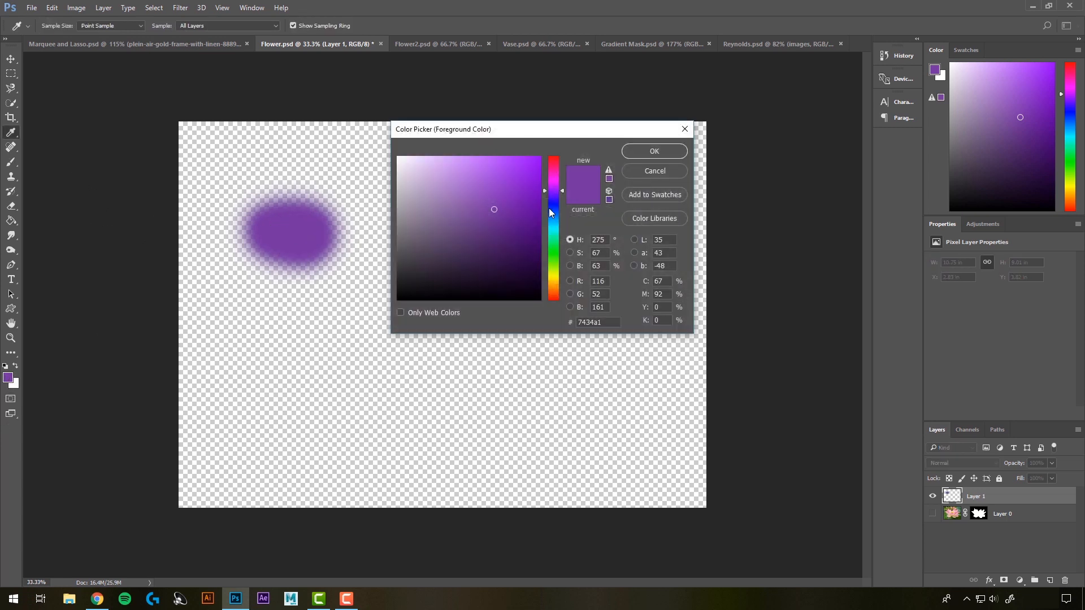
{"action": "left_click_drag", "start_coordinate": [549, 209], "coordinate": [551, 235]}
{"action": "left_click", "coordinate": [664, 151]}
{"action": "mouse_move", "coordinate": [481, 299]}
{"action": "left_mouse_down"}
{"action": "mouse_move", "coordinate": [503, 270]}
{"action": "mouse_move", "coordinate": [529, 285]}
{"action": "left_mouse_up"}
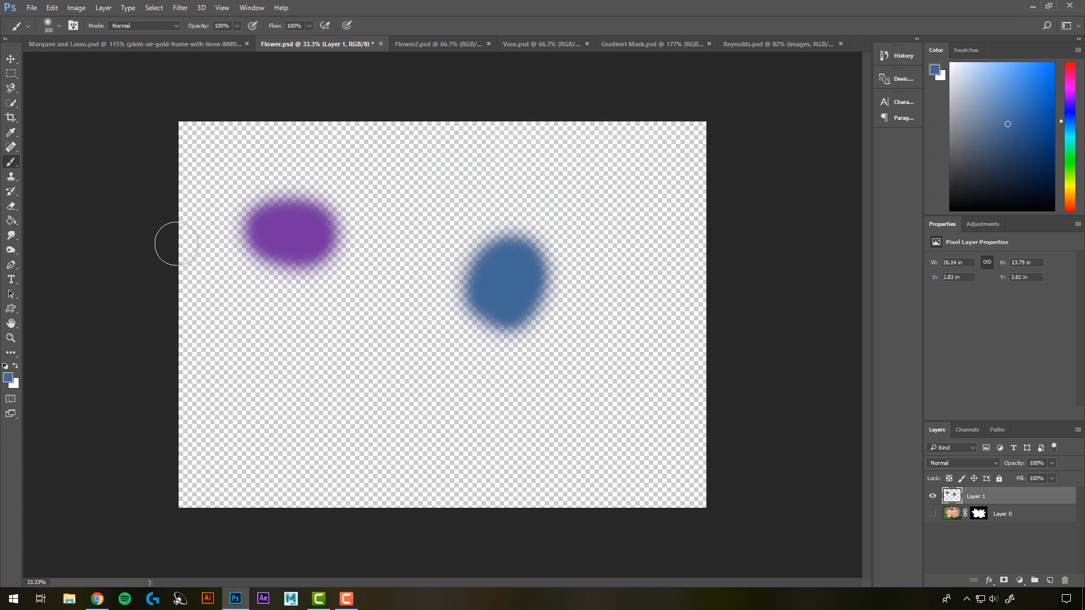
- Sample the purple blob with the Eyedropper Tool, and paint another purple blob below it with the Brush Tool
{"action": "left_click", "coordinate": [11, 134]}
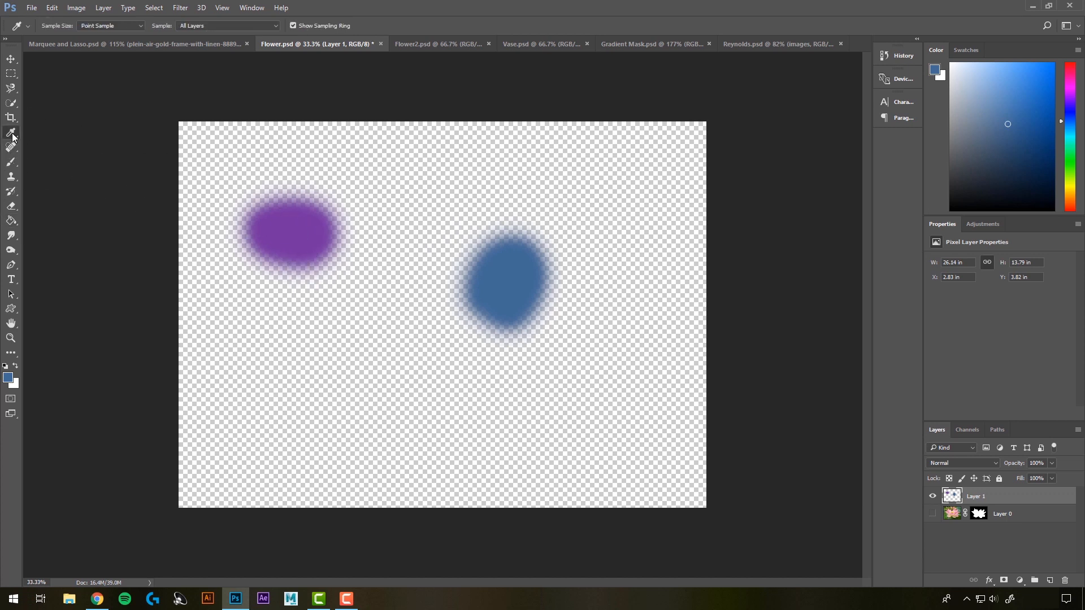
{"action": "left_click", "coordinate": [293, 227]}
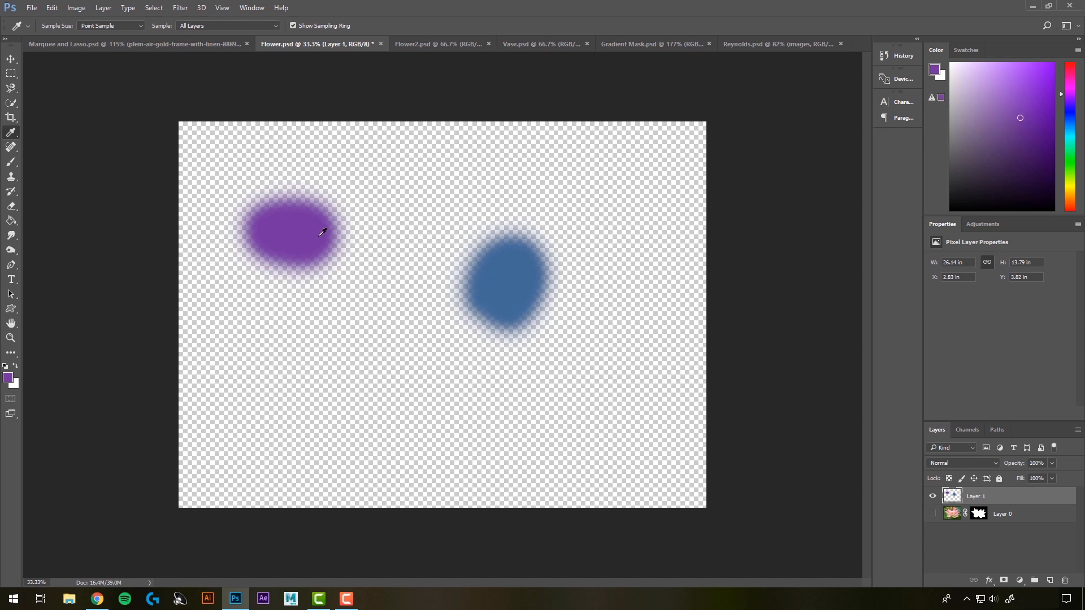
{"action": "left_click", "coordinate": [11, 163]}
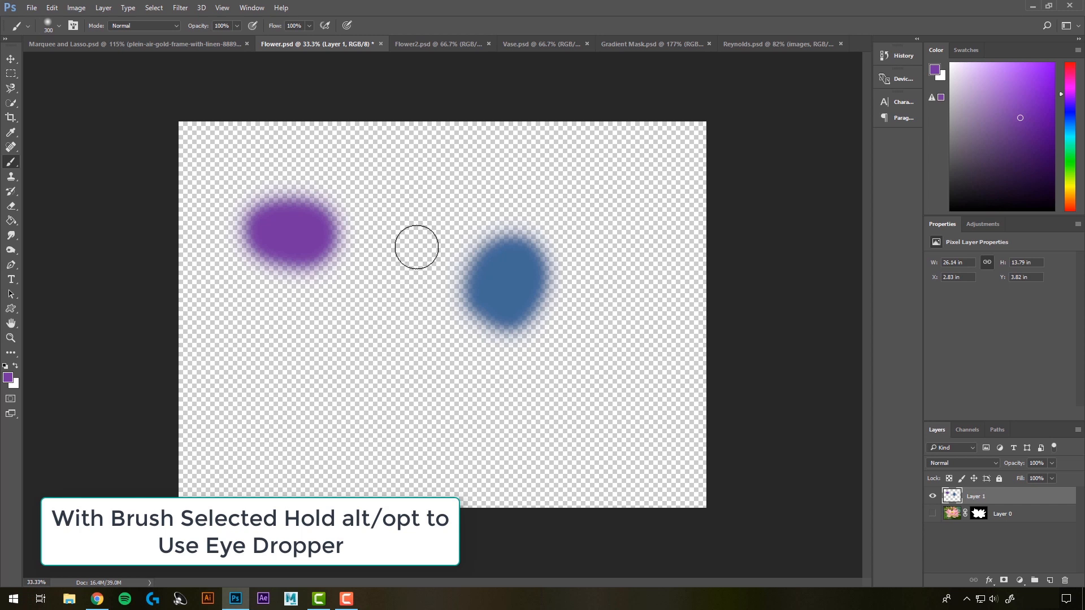
{"action": "key", "text": "alt"}
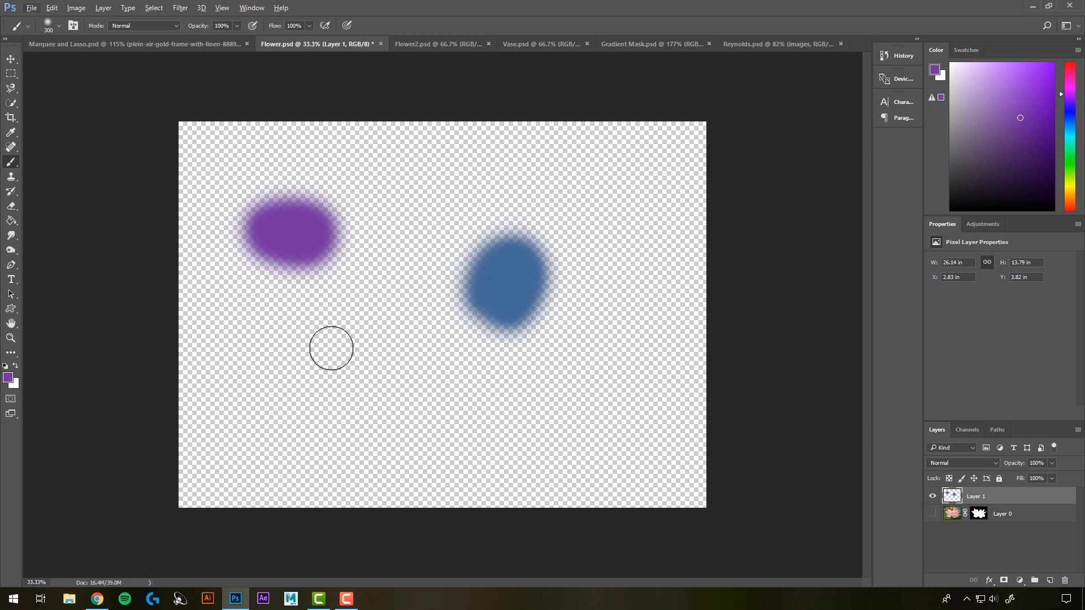
{"action": "mouse_move", "coordinate": [332, 347]}
{"action": "left_mouse_down"}
{"action": "mouse_move", "coordinate": [375, 379]}
{"action": "mouse_move", "coordinate": [483, 296]}
{"action": "mouse_move", "coordinate": [386, 382]}
{"action": "left_mouse_up"}
- Sample the blue and paint with it, and sample the purple-blue overlap to paint a blob between the upper two
{"action": "left_click", "coordinate": [485, 289], "text": "alt"}
{"action": "left_click", "coordinate": [383, 365], "text": "alt"}
{"action": "left_click_drag", "start_coordinate": [400, 256], "coordinate": [421, 214]}
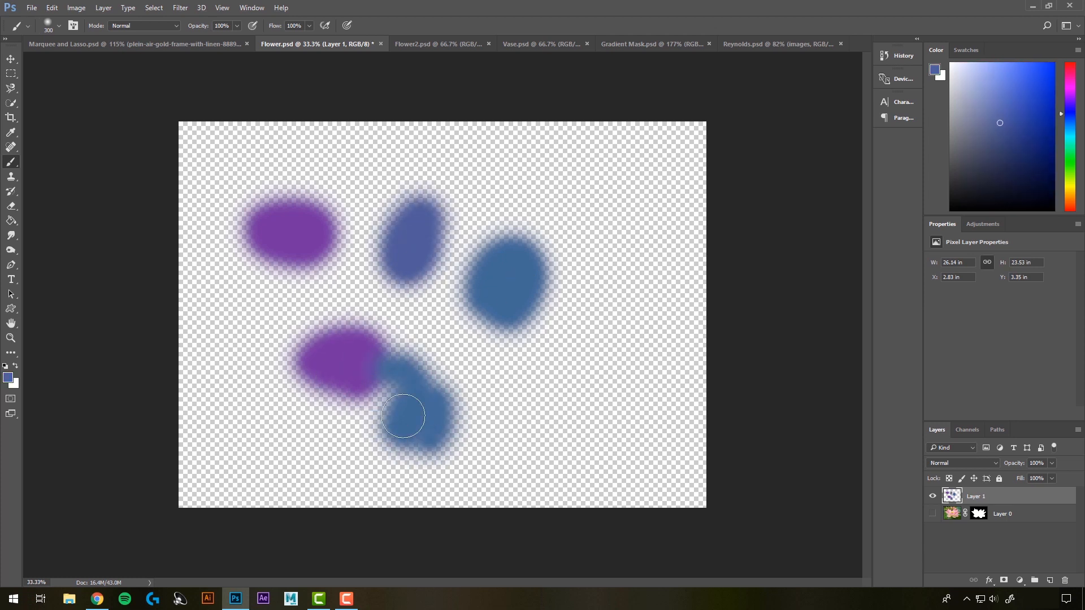
- Undo all the purple and blue brush strokes on Layer 1
{"action": "key", "text": "ctrl+alt+z"}
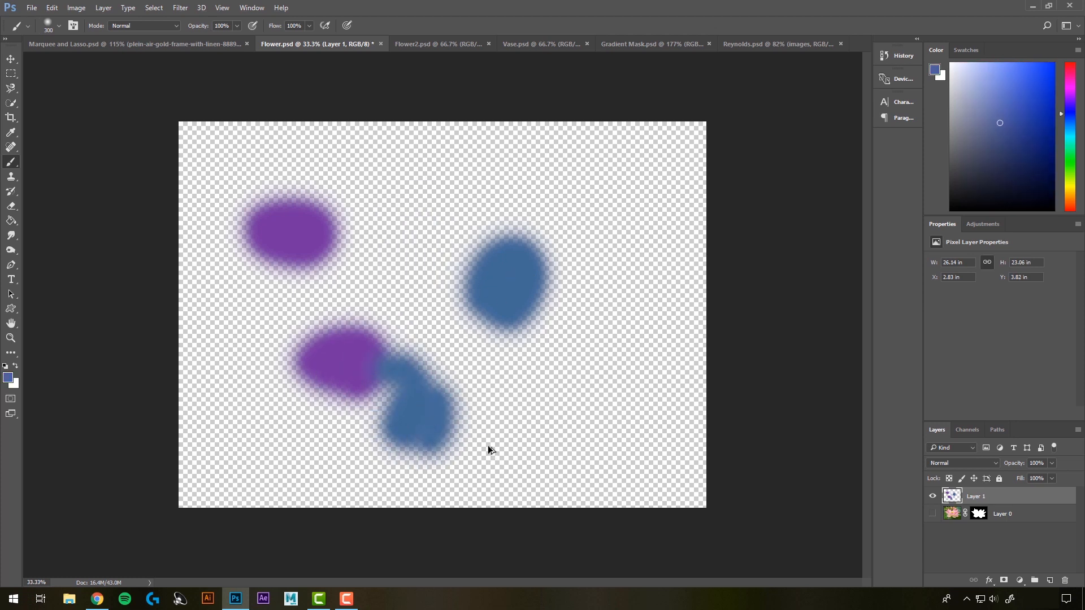
{"action": "key", "text": "ctrl+alt+z"}
{"action": "key", "text": "ctrl+alt+z"}
{"action": "key", "text": "ctrl+alt+z"}
{"action": "key", "text": "ctrl+alt+z"}
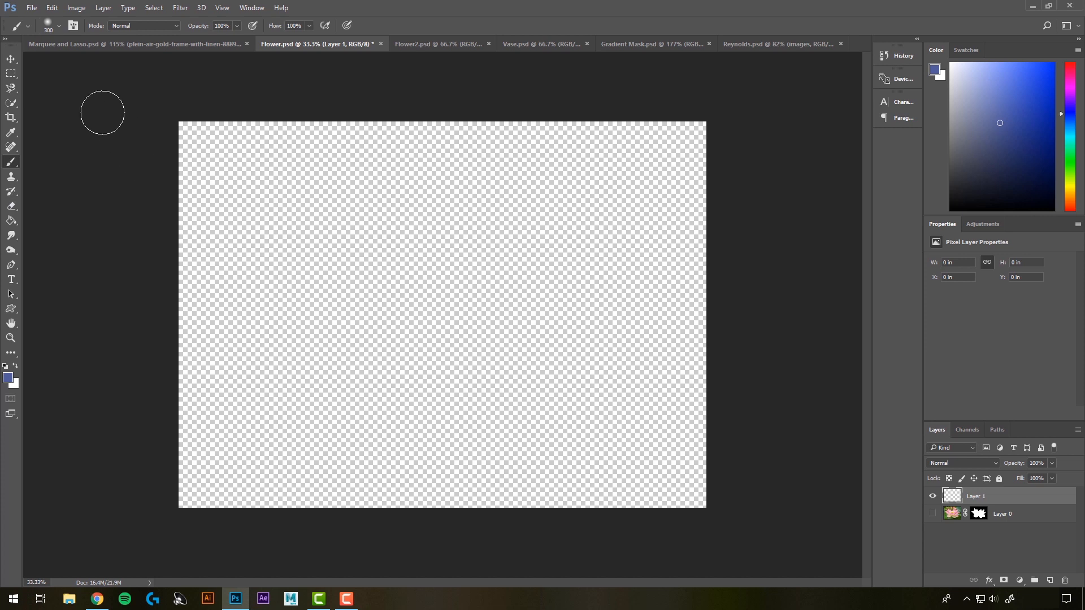
- Stamp one dab with the 300 px soft round brush and one beside it with the hard round preset at 100% hardness
{"action": "left_click", "coordinate": [59, 25]}
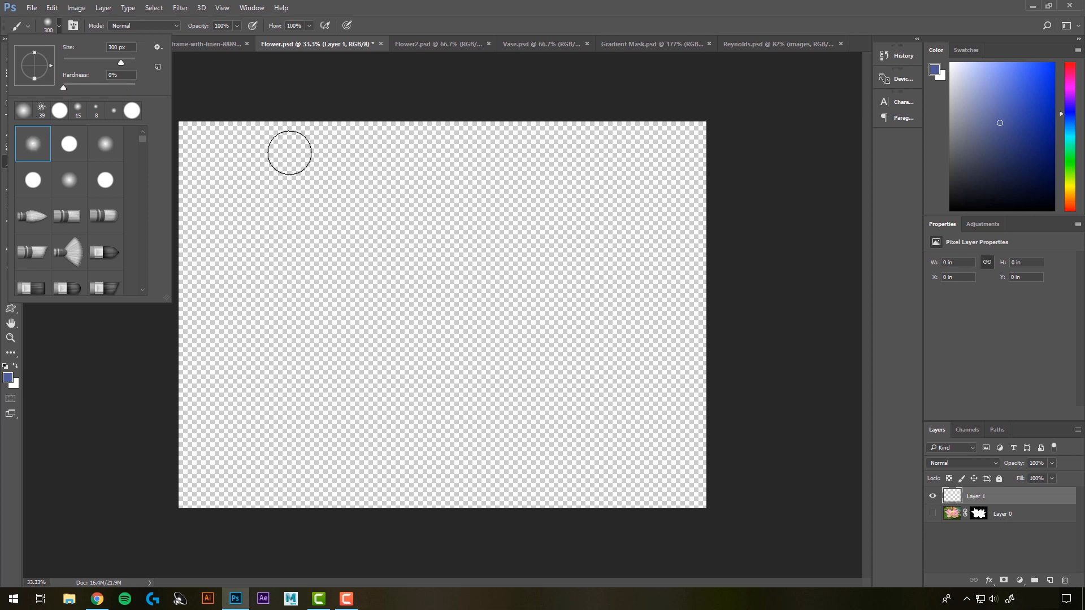
{"action": "left_click", "coordinate": [280, 239]}
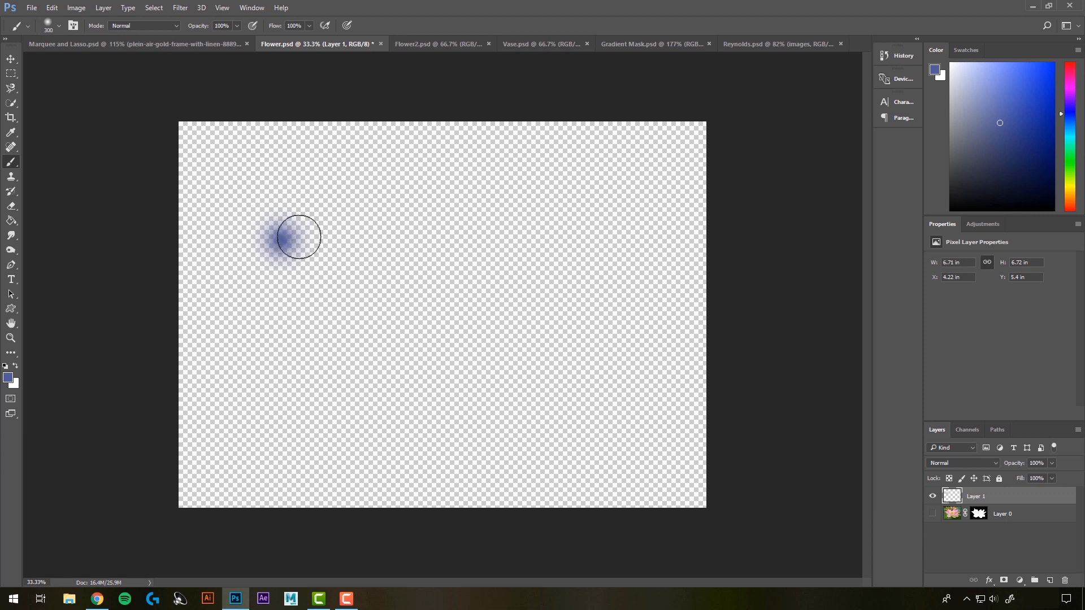
{"action": "left_click", "coordinate": [59, 25]}
{"action": "double_click", "coordinate": [71, 148]}
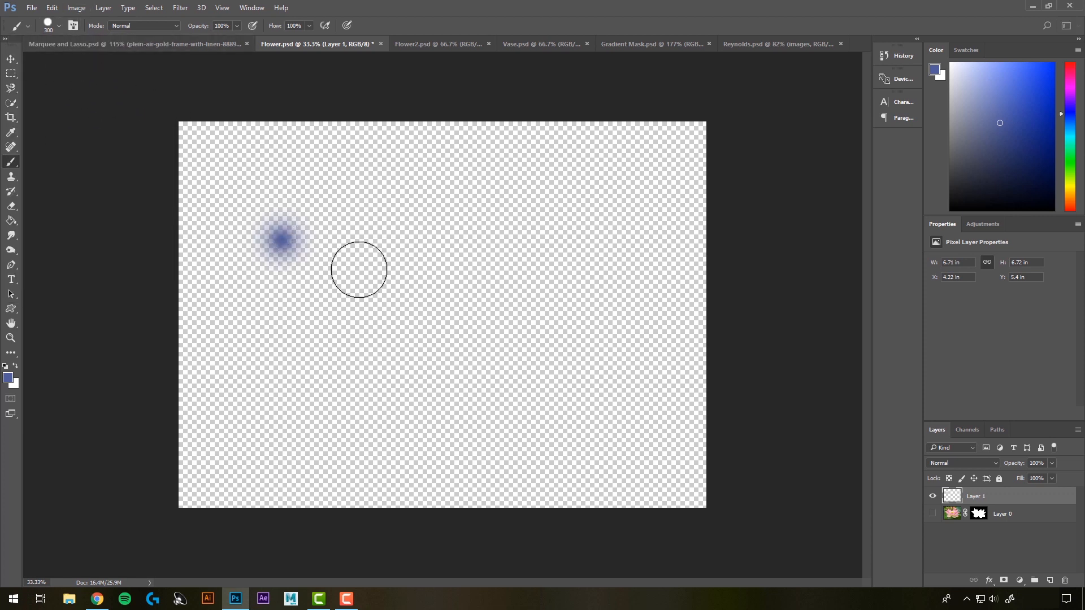
{"action": "left_click", "coordinate": [372, 240]}
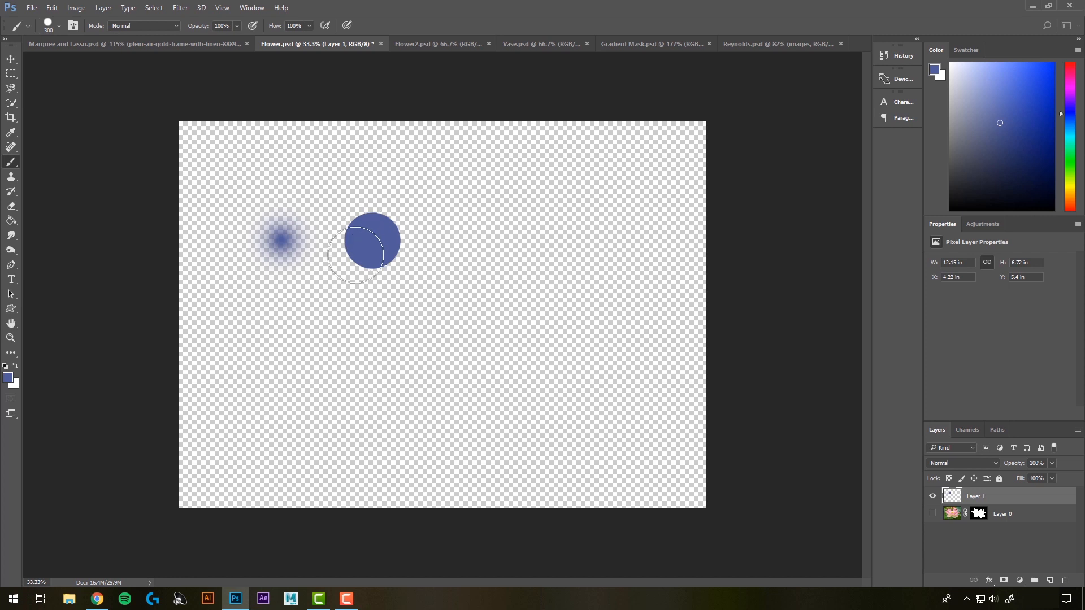
- Review the hard round brush's size and hardness settings, and undo both dabs
{"action": "left_click", "coordinate": [59, 26]}
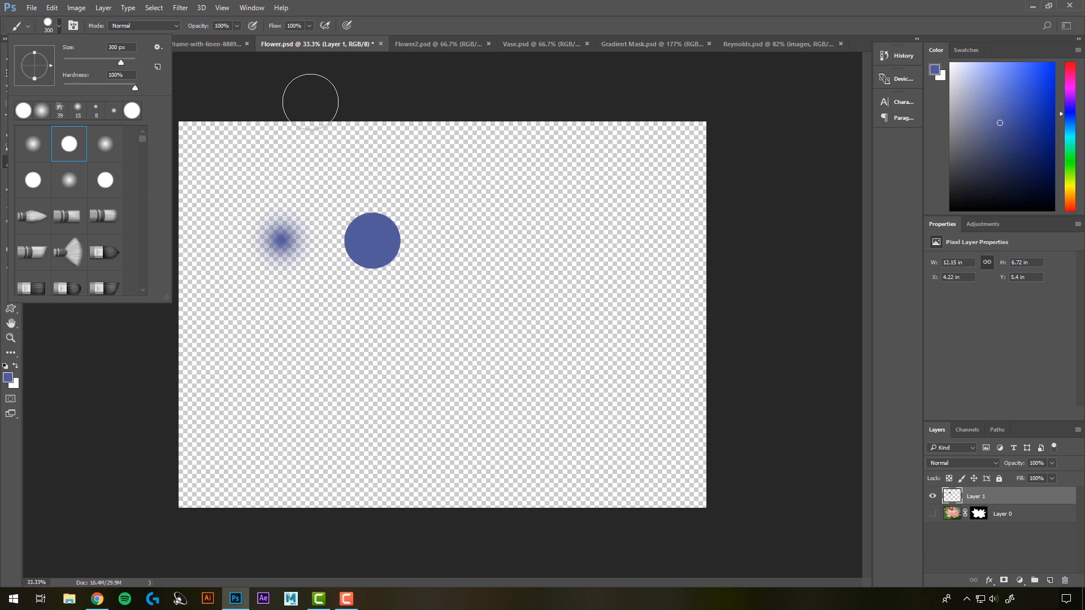
{"action": "left_click", "coordinate": [301, 86]}
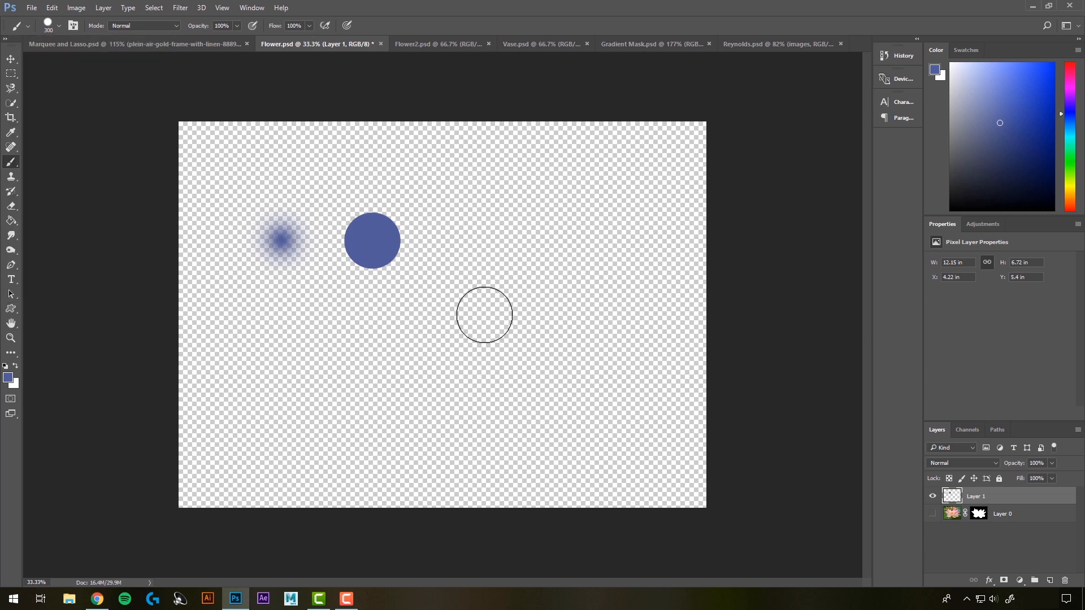
{"action": "key", "text": "ctrl+alt+z"}
{"action": "key", "text": "ctrl+alt+z"}
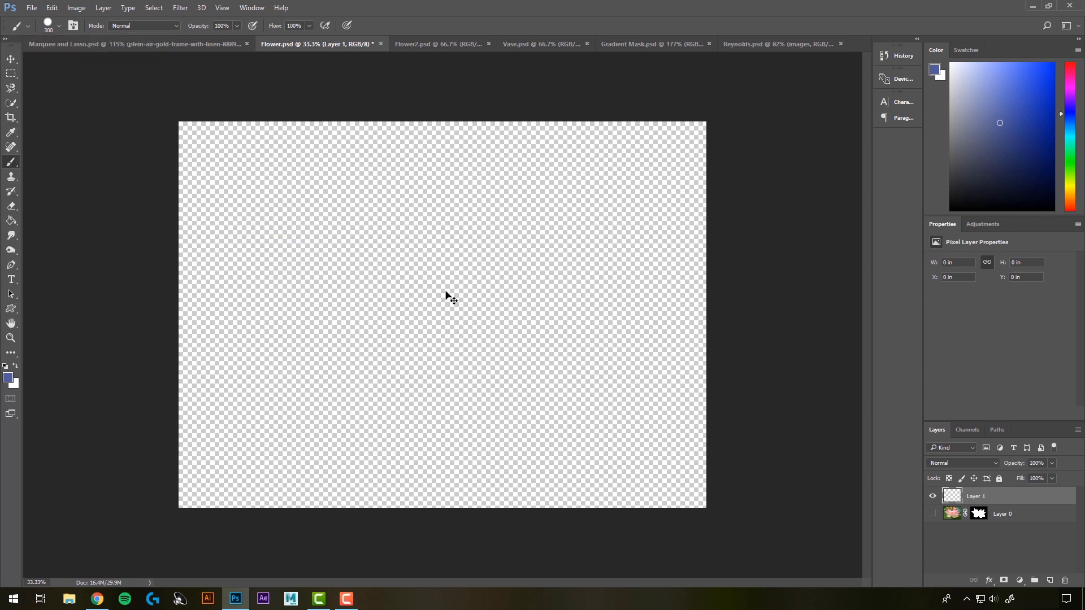
- Reduce the hard round brush to 70 px, and reset the foreground and background colors to black and white
{"action": "left_click", "coordinate": [59, 26]}
{"action": "left_click", "coordinate": [324, 79]}
{"action": "key", "text": "bracketleft"}
{"action": "key", "text": "bracketleft"}
{"action": "key", "text": "d"}
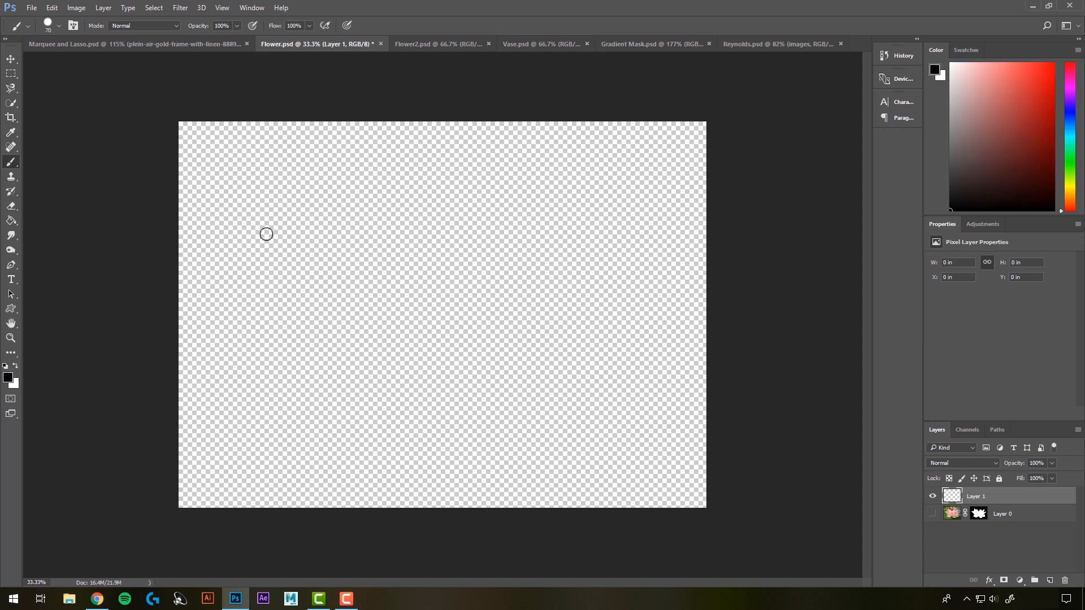
- Paint two freehand black strokes across Layer 1, and a curved white stroke over the upper one
{"action": "left_click", "coordinate": [222, 161]}
{"action": "mouse_move", "coordinate": [222, 161]}
{"action": "left_mouse_down"}
{"action": "mouse_move", "coordinate": [371, 166]}
{"action": "mouse_move", "coordinate": [368, 260]}
{"action": "mouse_move", "coordinate": [460, 165]}
{"action": "mouse_move", "coordinate": [575, 235]}
{"action": "mouse_move", "coordinate": [465, 289]}
{"action": "mouse_move", "coordinate": [448, 235]}
{"action": "mouse_move", "coordinate": [303, 310]}
{"action": "left_mouse_up"}
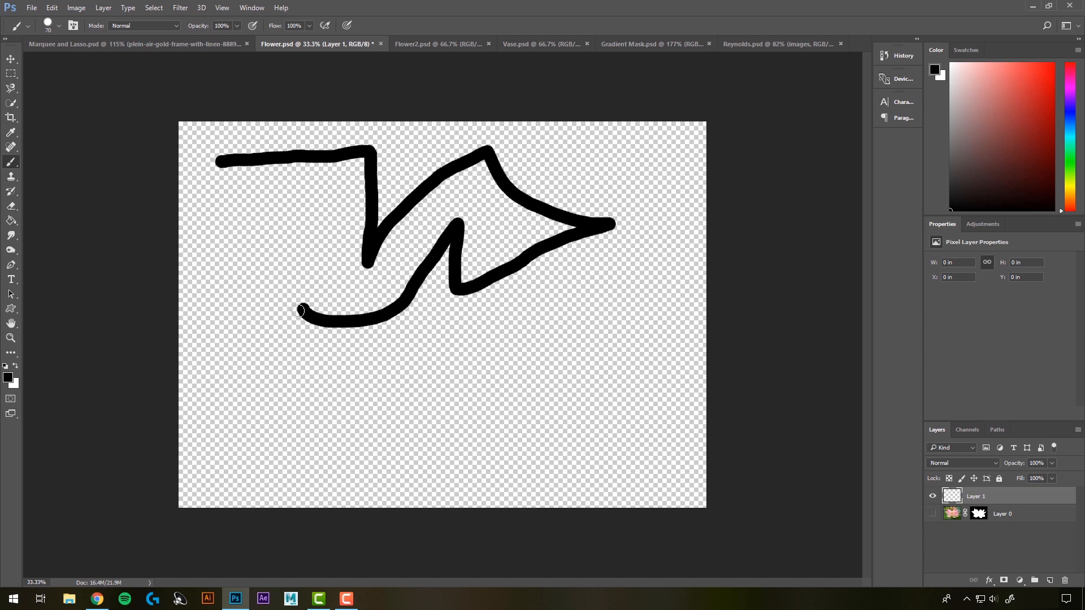
{"action": "mouse_move", "coordinate": [263, 351]}
{"action": "left_mouse_down"}
{"action": "mouse_move", "coordinate": [375, 394]}
{"action": "mouse_move", "coordinate": [526, 351]}
{"action": "mouse_move", "coordinate": [619, 365]}
{"action": "left_mouse_up"}
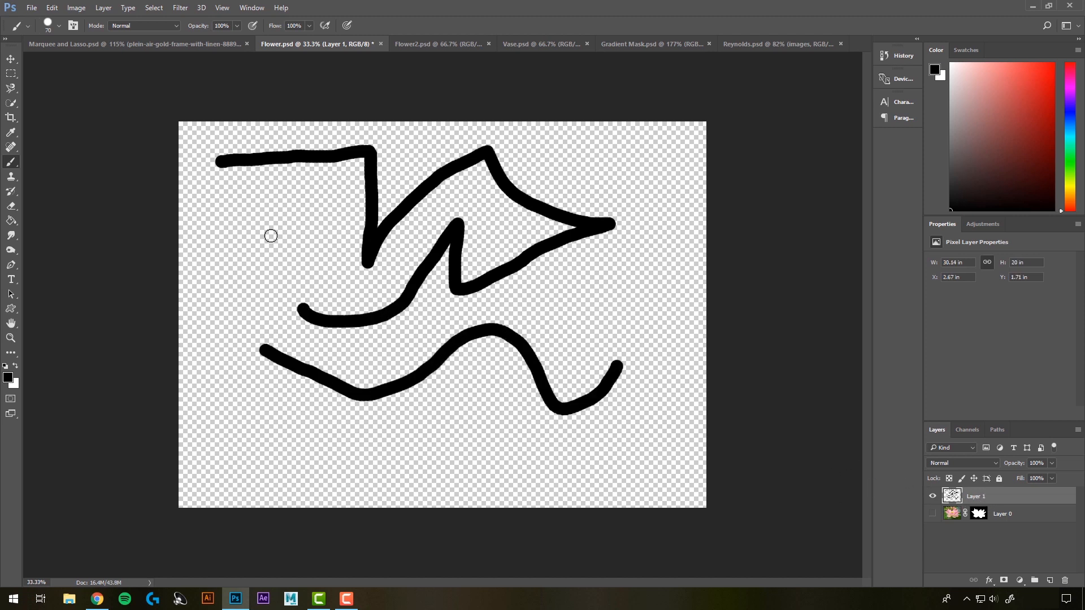
{"action": "left_click", "coordinate": [15, 366]}
{"action": "mouse_move", "coordinate": [249, 183]}
{"action": "left_mouse_down"}
{"action": "mouse_move", "coordinate": [376, 187]}
{"action": "mouse_move", "coordinate": [412, 226]}
{"action": "mouse_move", "coordinate": [249, 229]}
{"action": "left_mouse_up"}
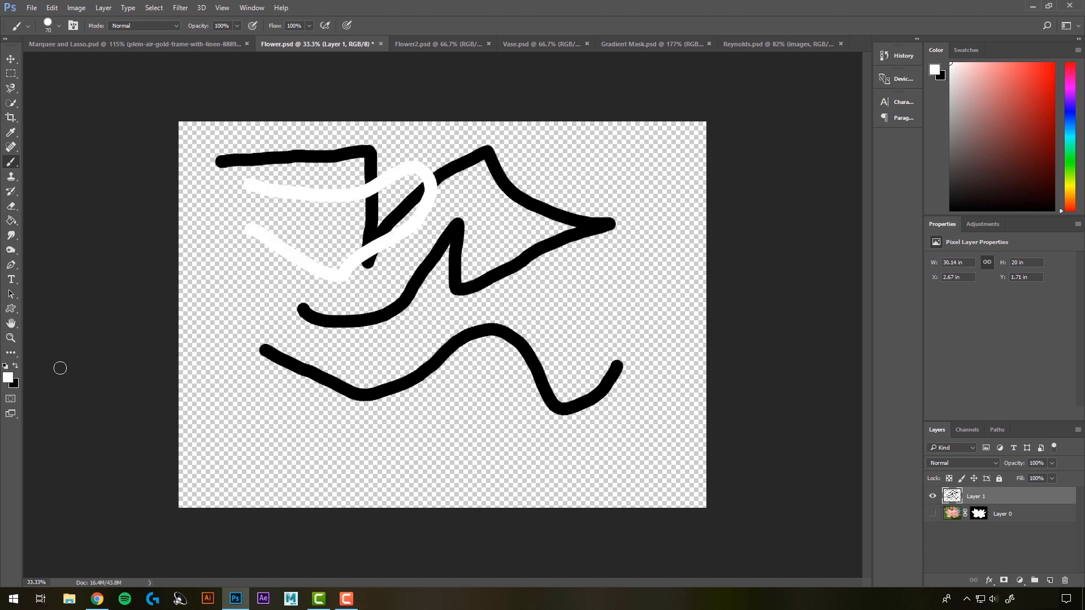
- Swap the foreground back to black, and paint a straight vertical line along the canvas's left side and a horizontal one near its bottom
{"action": "left_click", "coordinate": [13, 369]}
{"action": "mouse_move", "coordinate": [215, 201]}
{"action": "left_mouse_down"}
{"action": "mouse_move", "coordinate": [244, 425]}
{"action": "mouse_move", "coordinate": [245, 270]}
{"action": "mouse_move", "coordinate": [259, 350]}
{"action": "left_mouse_up"}
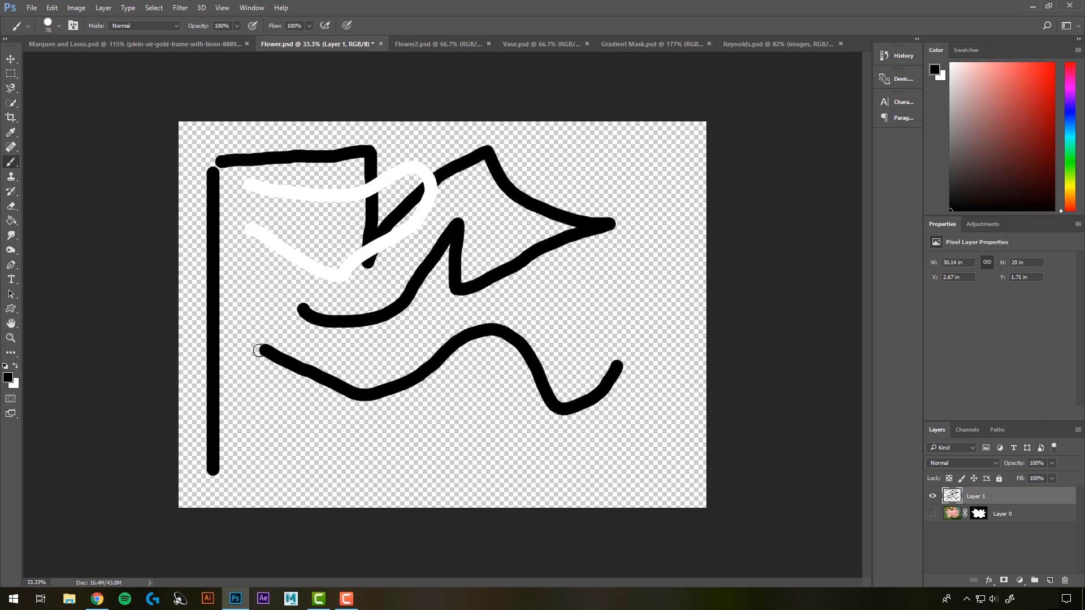
{"action": "mouse_move", "coordinate": [252, 454]}
{"action": "left_mouse_down"}
{"action": "mouse_move", "coordinate": [412, 454]}
{"action": "mouse_move", "coordinate": [436, 422]}
{"action": "mouse_move", "coordinate": [502, 392]}
{"action": "mouse_move", "coordinate": [456, 381]}
{"action": "left_mouse_up"}
{"action": "mouse_move", "coordinate": [573, 386]}
{"action": "left_mouse_down"}
{"action": "mouse_move", "coordinate": [616, 386]}
{"action": "mouse_move", "coordinate": [573, 380]}
{"action": "left_mouse_up"}
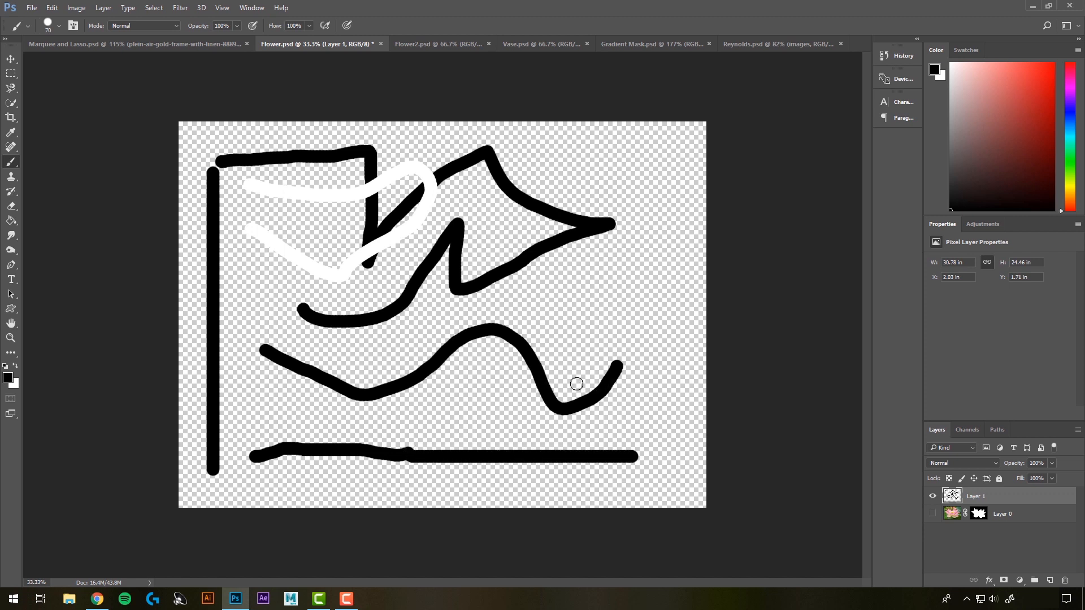
- Paint a chain of connected straight black brush lines from point to point across the canvas, starting near its upper right
{"action": "left_click", "coordinate": [639, 152]}
{"action": "left_click", "coordinate": [259, 330], "text": "shift"}
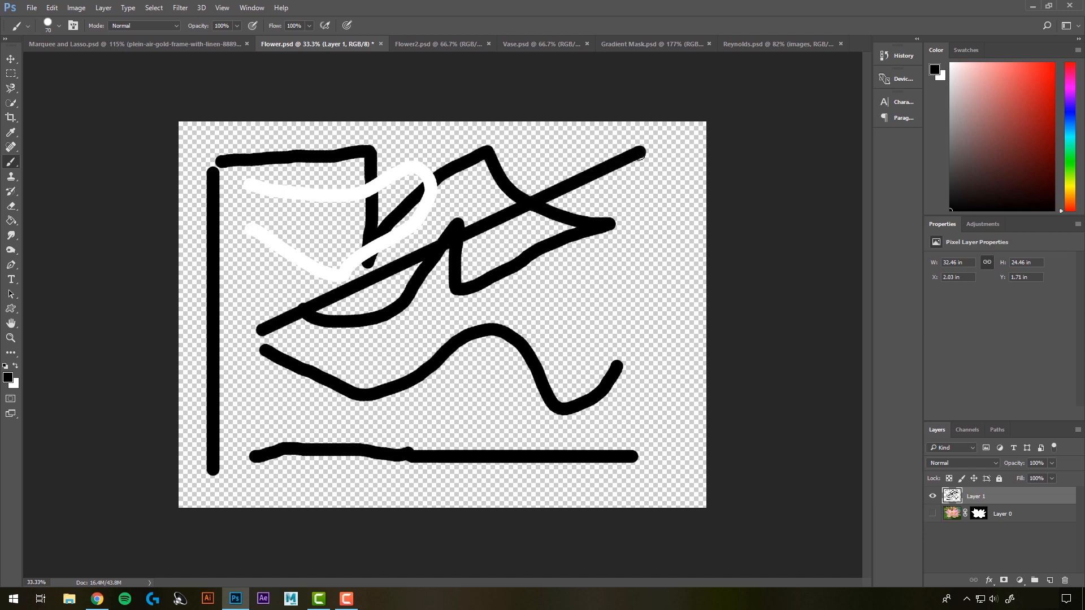
{"action": "left_click", "coordinate": [631, 329], "text": "shift"}
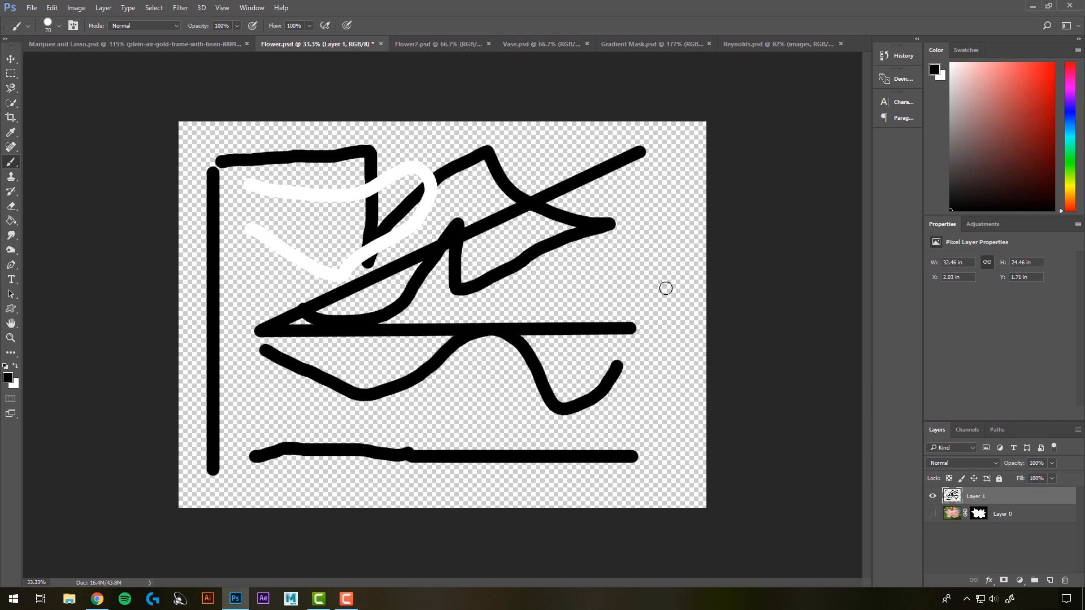
{"action": "left_click", "coordinate": [557, 153], "text": "shift"}
{"action": "left_click", "coordinate": [498, 397], "text": "shift"}
{"action": "left_click", "coordinate": [291, 421], "text": "shift"}
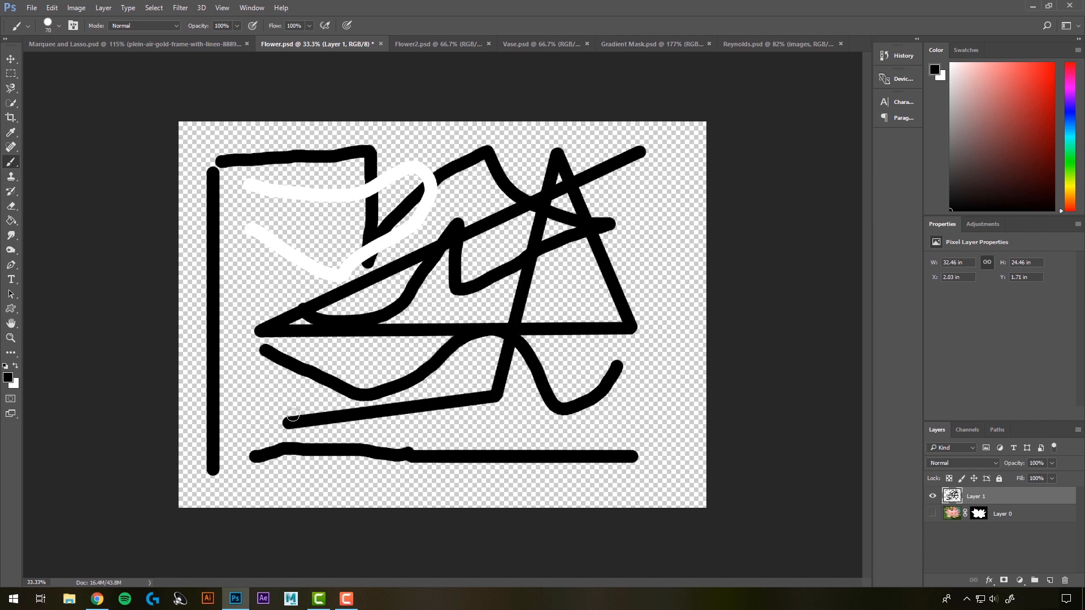
{"action": "left_click", "coordinate": [429, 195], "text": "shift"}
{"action": "left_click", "coordinate": [215, 195], "text": "shift"}
{"action": "left_click", "coordinate": [264, 342], "text": "shift"}
{"action": "left_click", "coordinate": [460, 425], "text": "shift"}
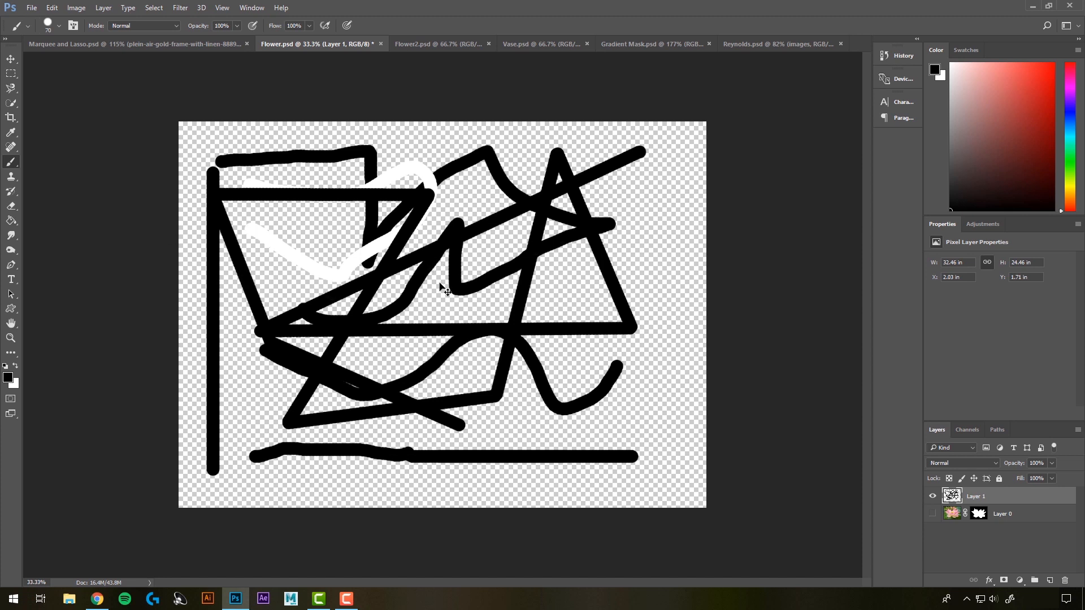
- Undo the last brush line, and delete Layer 1 so that only Layer 0 with the masked flower is shown
{"action": "key", "text": "ctrl+z"}
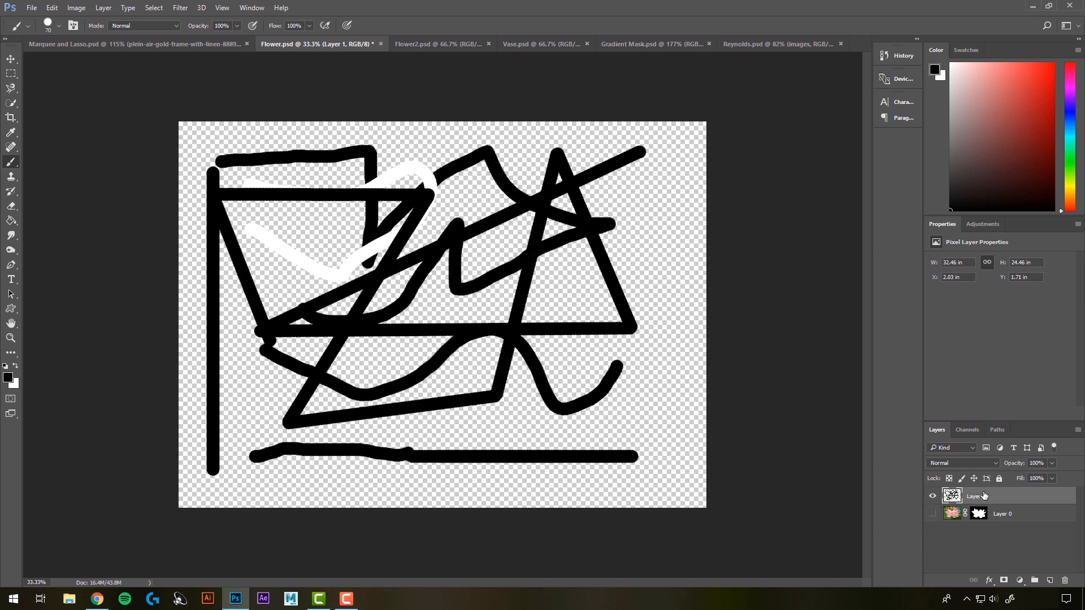
{"action": "left_click", "coordinate": [1066, 582]}
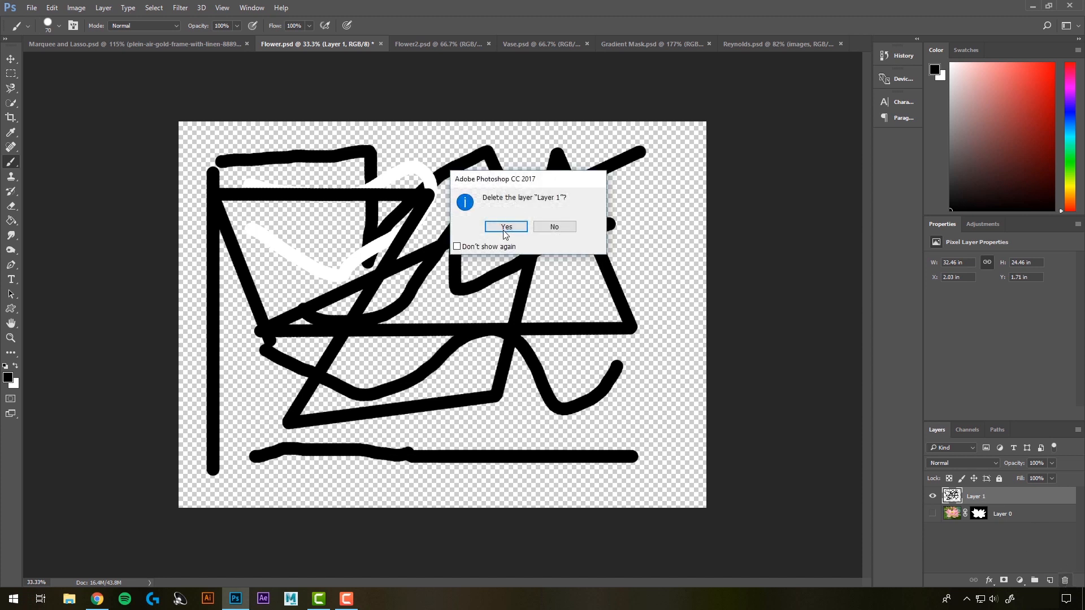
{"action": "left_click", "coordinate": [506, 230]}
{"action": "left_click", "coordinate": [933, 496]}
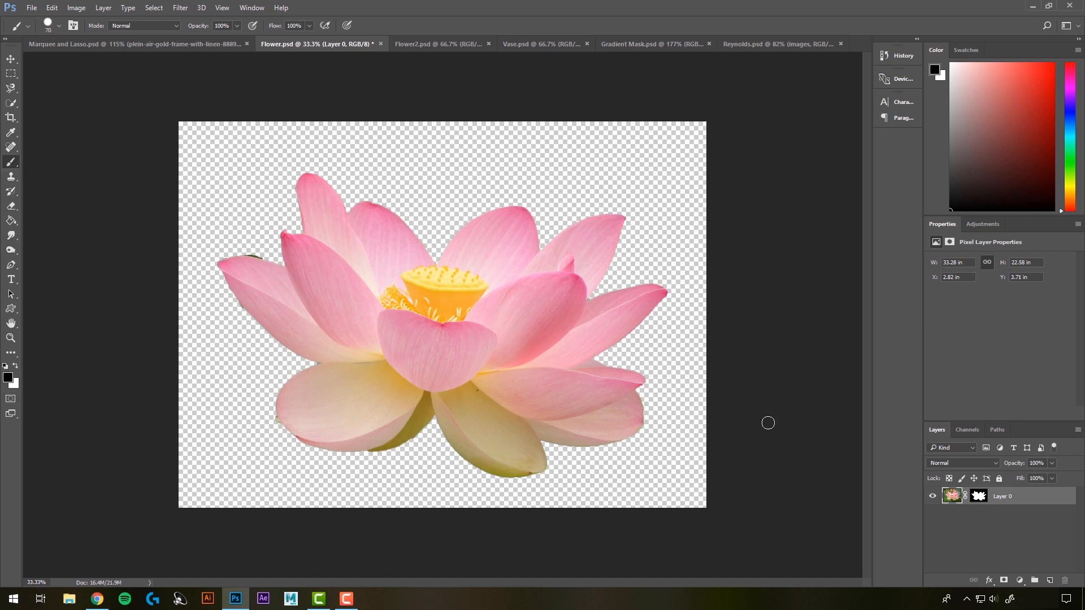
- Try painting a black stroke directly on Layer 0's image instead of its mask, and undo it
{"action": "left_click", "coordinate": [980, 499]}
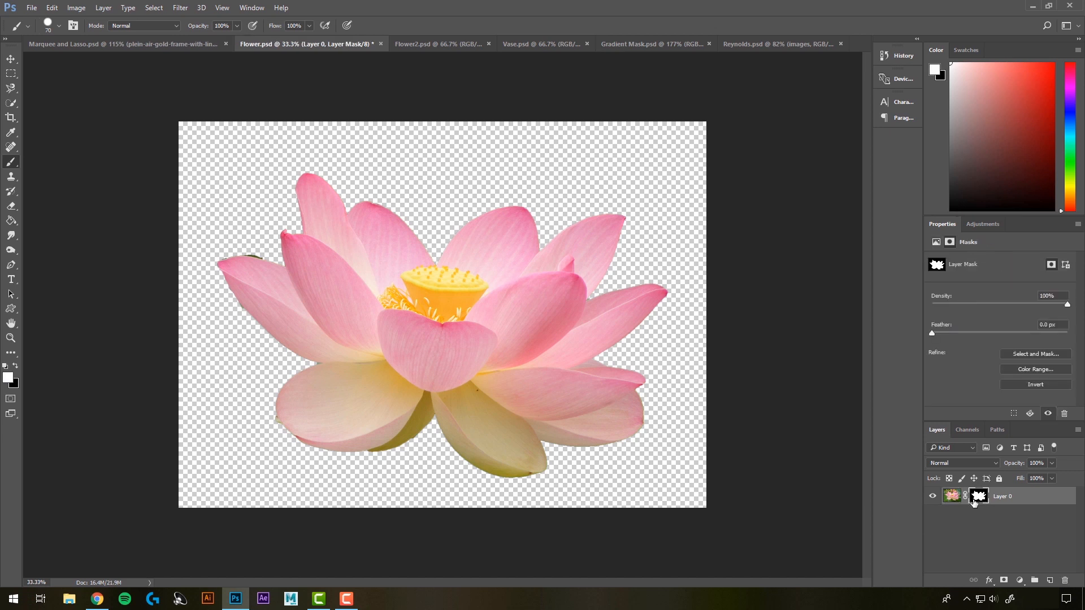
{"action": "left_click", "coordinate": [951, 498]}
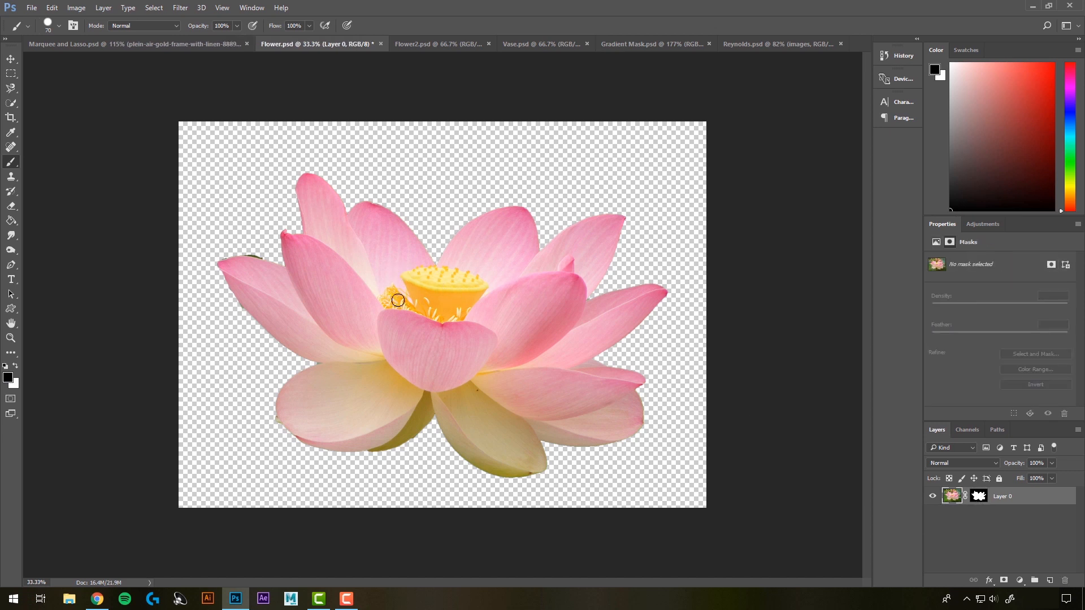
{"action": "mouse_move", "coordinate": [378, 303]}
{"action": "left_mouse_down"}
{"action": "mouse_move", "coordinate": [486, 308]}
{"action": "mouse_move", "coordinate": [429, 340]}
{"action": "left_mouse_up"}
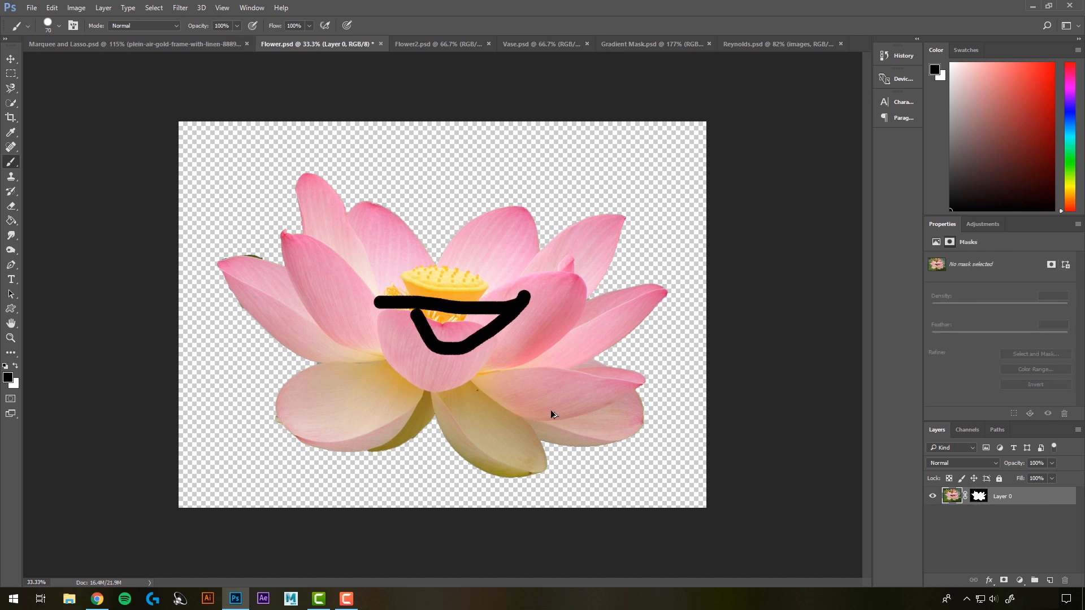
{"action": "key", "text": "ctrl+z"}
- On Layer 0's mask, paint white above the leftmost petal to reveal the background, and hide that area again with black
{"action": "left_click", "coordinate": [978, 496]}
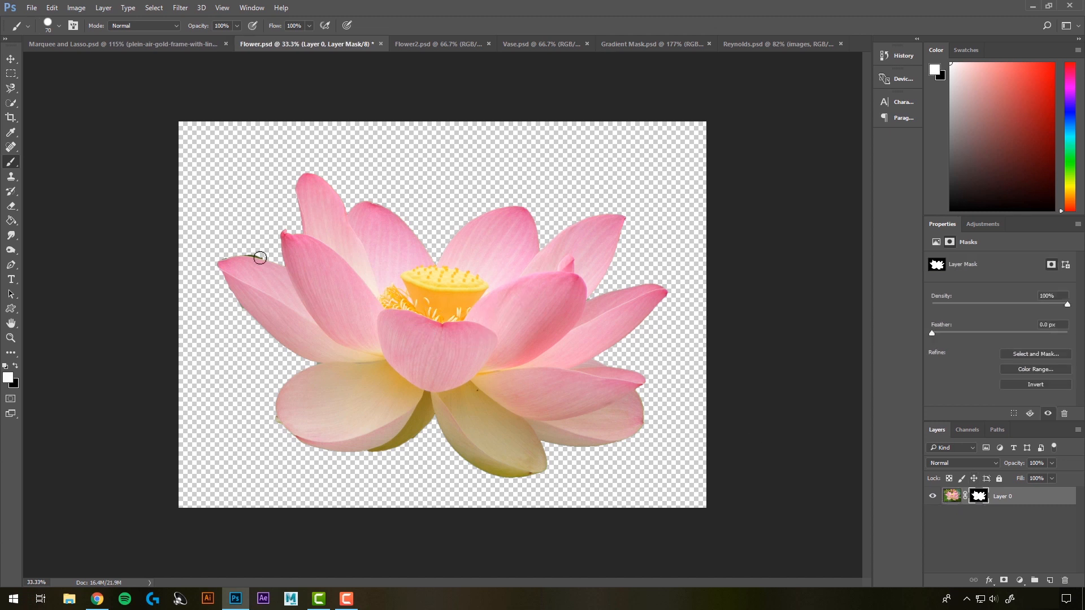
{"action": "scroll", "coordinate": [254, 254], "scroll_direction": "up", "scroll_amount": 3}
{"action": "scroll", "coordinate": [153, 220], "scroll_direction": "up", "scroll_amount": 2}
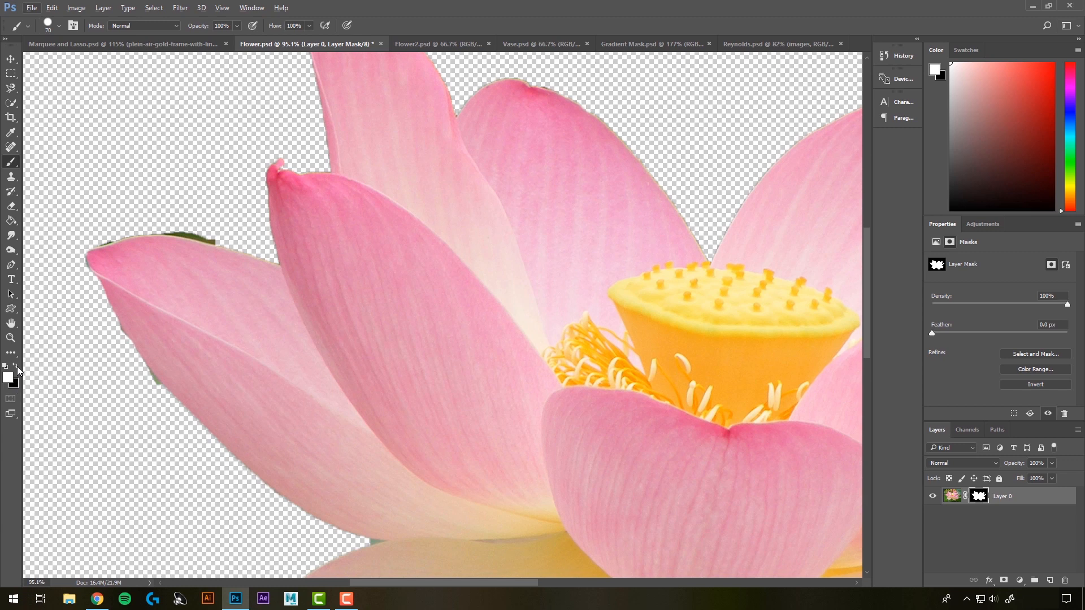
{"action": "mouse_move", "coordinate": [194, 223]}
{"action": "left_mouse_down"}
{"action": "mouse_move", "coordinate": [152, 188]}
{"action": "mouse_move", "coordinate": [211, 205]}
{"action": "mouse_move", "coordinate": [177, 189]}
{"action": "left_mouse_up"}
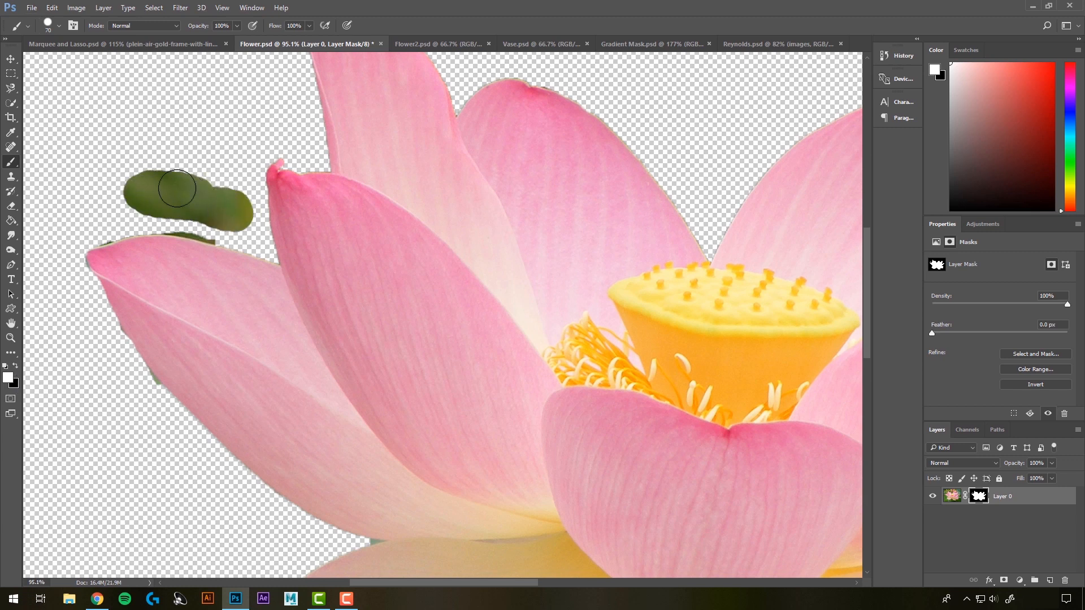
{"action": "left_click", "coordinate": [17, 368]}
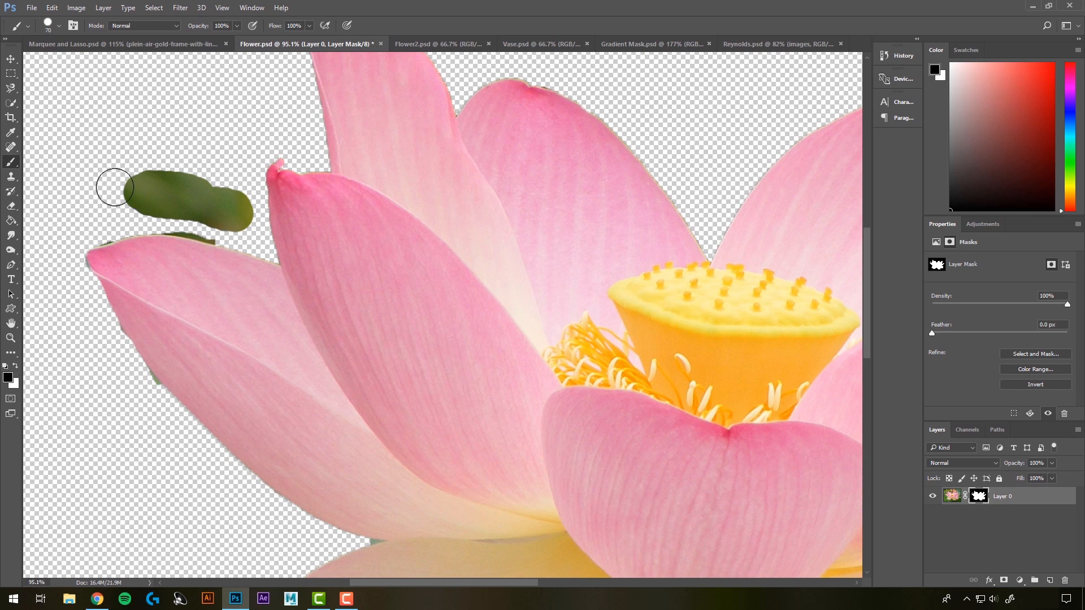
{"action": "mouse_move", "coordinate": [115, 187]}
{"action": "left_mouse_down"}
{"action": "mouse_move", "coordinate": [210, 189]}
{"action": "mouse_move", "coordinate": [227, 204]}
{"action": "left_mouse_up"}
{"action": "mouse_move", "coordinate": [239, 193]}
{"action": "left_mouse_down"}
{"action": "mouse_move", "coordinate": [228, 220]}
{"action": "mouse_move", "coordinate": [144, 195]}
{"action": "mouse_move", "coordinate": [201, 210]}
{"action": "left_mouse_up"}
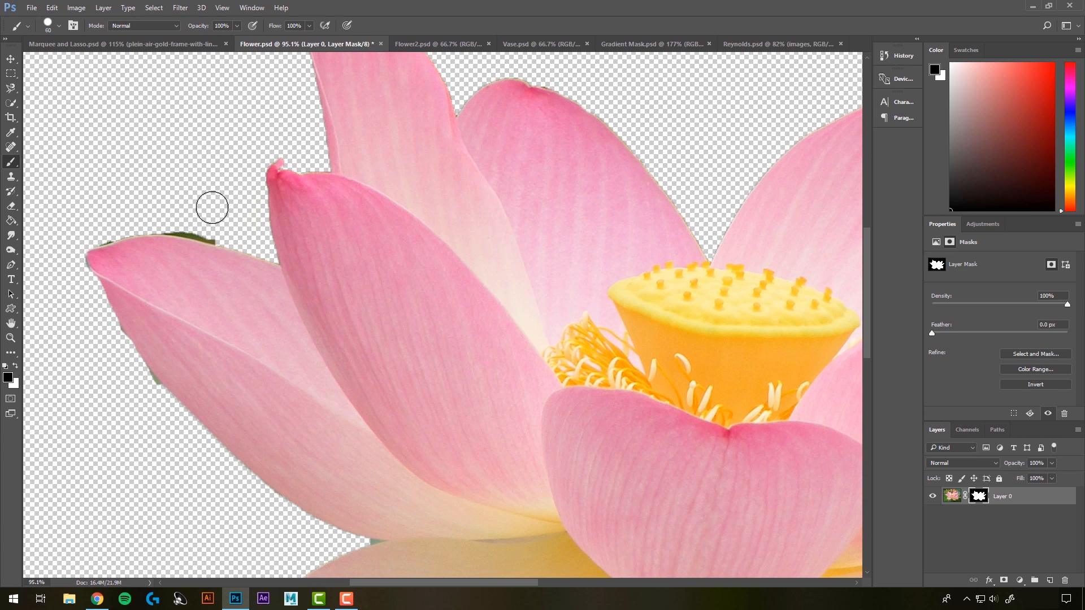
- Reduce the brush to 20 px and paint black on the mask over the green fringe at the leftmost petal's upper edge
{"action": "key", "text": "bracketleft"}
{"action": "key", "text": "bracketleft"}
{"action": "key", "text": "bracketleft"}
{"action": "key", "text": "bracketleft"}
{"action": "key", "text": "bracketleft"}
{"action": "key", "text": "bracketleft"}
{"action": "key", "text": "bracketleft"}
{"action": "key", "text": "bracketleft"}
{"action": "left_click_drag", "start_coordinate": [166, 247], "coordinate": [173, 242]}
- Restore the overpainted notch in the leftmost petal with white, and mask the fringe around its tip with black
{"action": "key", "text": "x"}
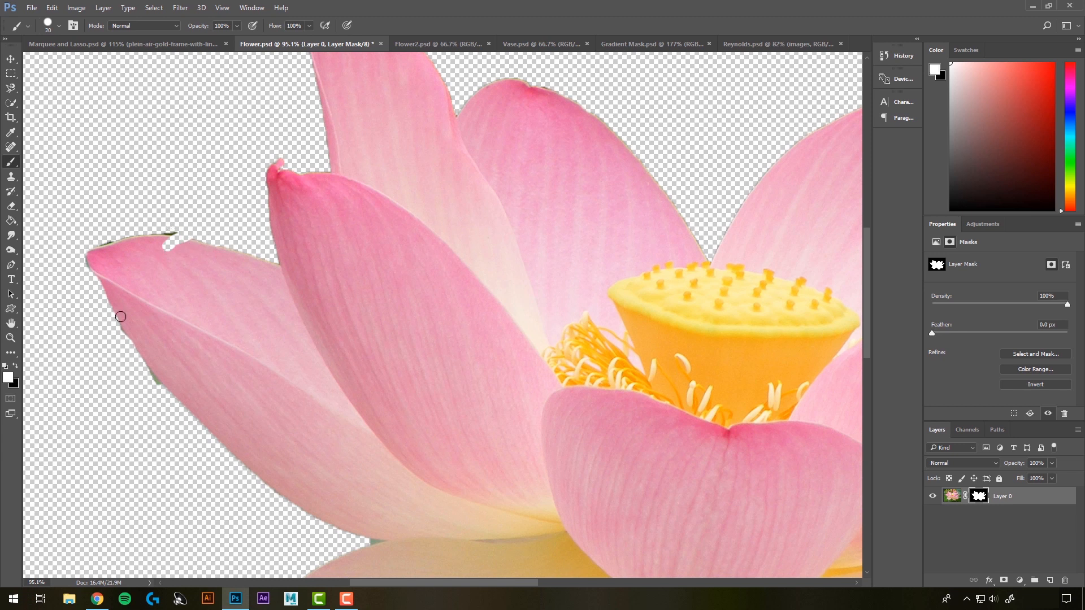
{"action": "mouse_move", "coordinate": [171, 248]}
{"action": "left_mouse_down"}
{"action": "mouse_move", "coordinate": [184, 249]}
{"action": "mouse_move", "coordinate": [169, 238]}
{"action": "mouse_move", "coordinate": [192, 245]}
{"action": "left_mouse_up"}
{"action": "key", "text": "x"}
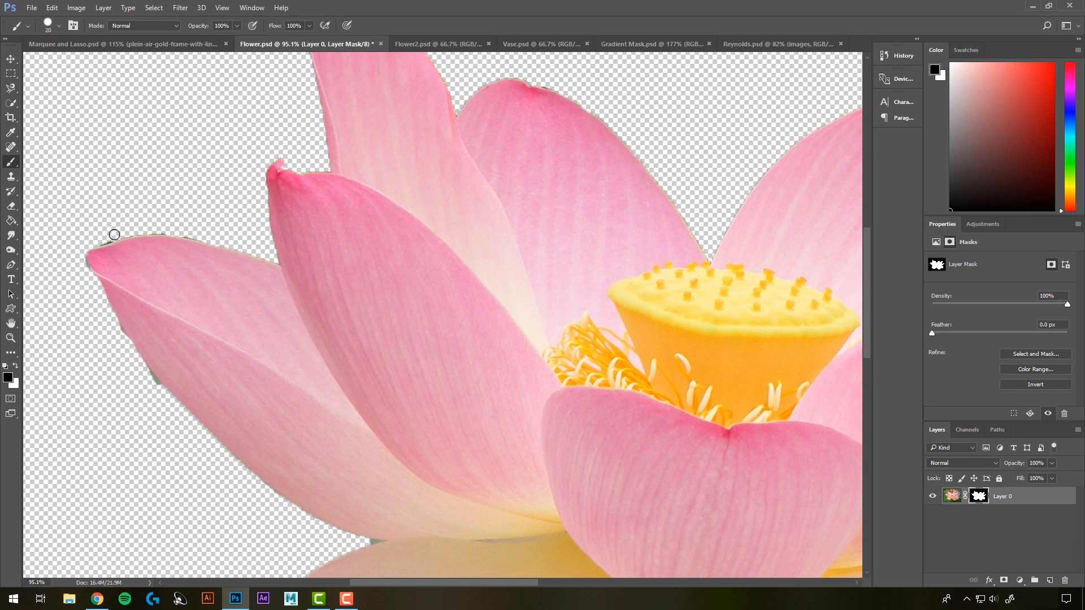
{"action": "left_click_drag", "start_coordinate": [114, 234], "coordinate": [79, 268]}
{"action": "key", "text": "h"}
{"action": "mouse_move", "coordinate": [542, 312]}
{"action": "left_mouse_down"}
{"action": "mouse_move", "coordinate": [503, 296]}
{"action": "mouse_move", "coordinate": [444, 100]}
{"action": "left_mouse_up"}
{"action": "scroll", "coordinate": [444, 101], "scroll_direction": "up", "scroll_amount": 1}
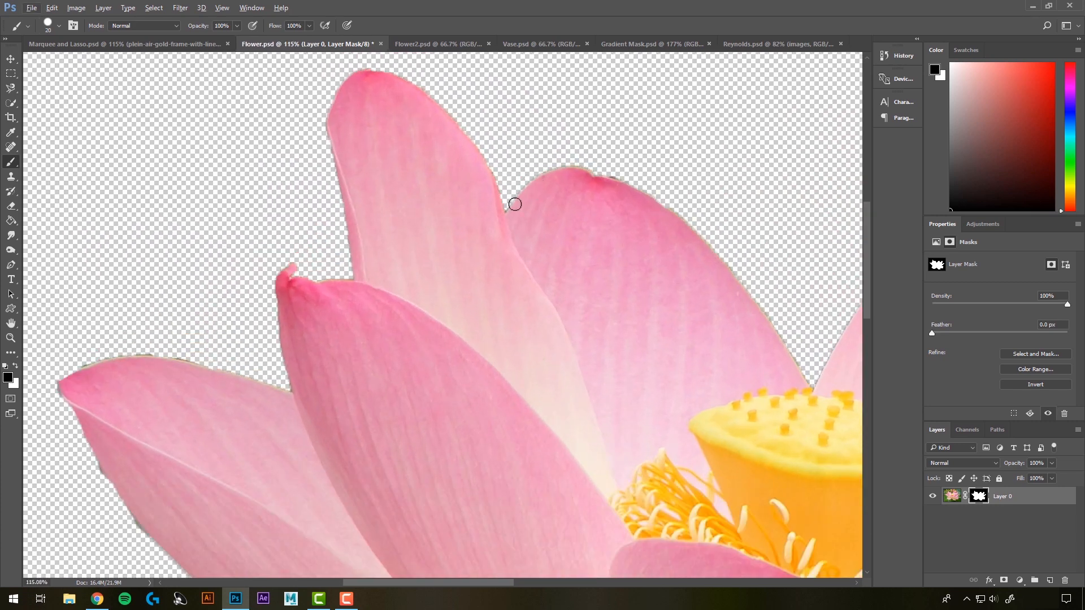
{"action": "scroll", "coordinate": [418, 324], "scroll_direction": "down", "scroll_amount": 3}
{"action": "left_click_drag", "start_coordinate": [539, 415], "coordinate": [413, 268]}
{"action": "scroll", "coordinate": [522, 251], "scroll_direction": "down", "scroll_amount": 3}
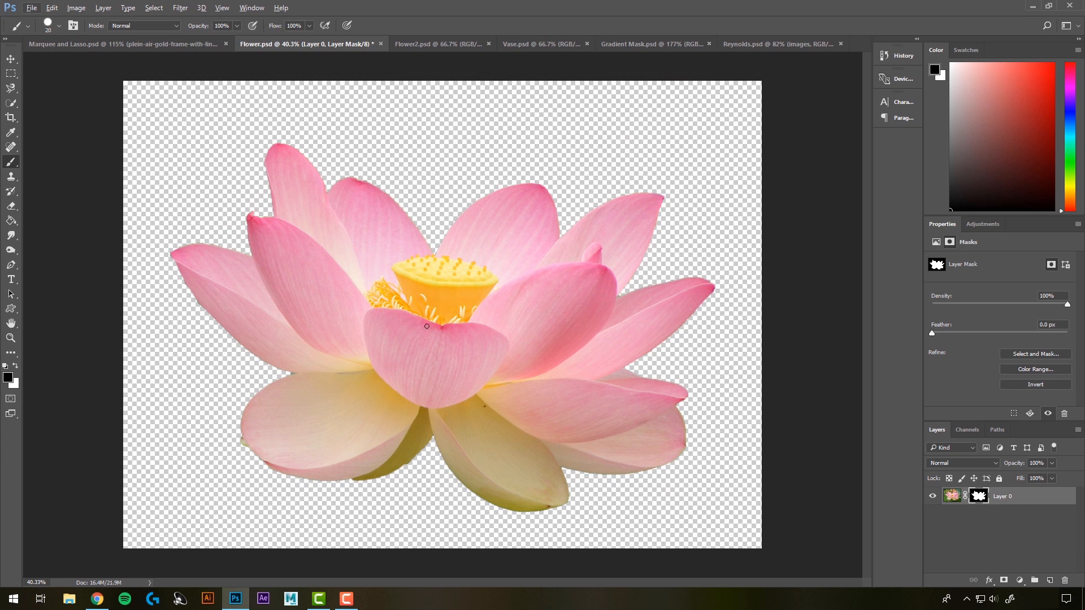
- Switch to the Flower2.psd document and choose the Magic Wand tool
{"action": "left_click", "coordinate": [430, 44]}
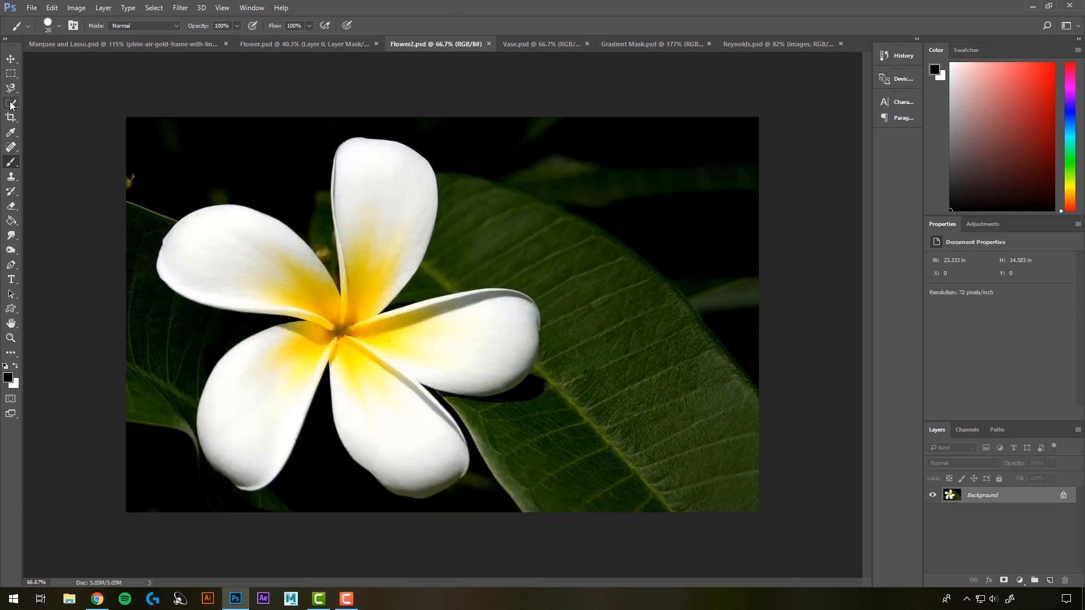
{"action": "left_click_drag", "start_coordinate": [11, 104], "coordinate": [50, 103]}
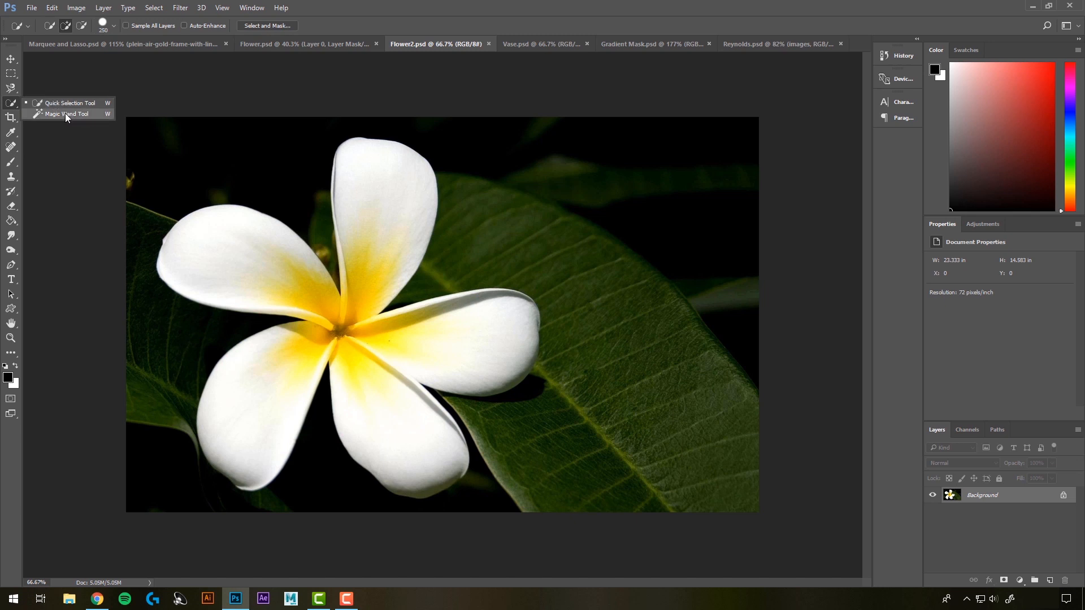
{"action": "left_click", "coordinate": [65, 113]}
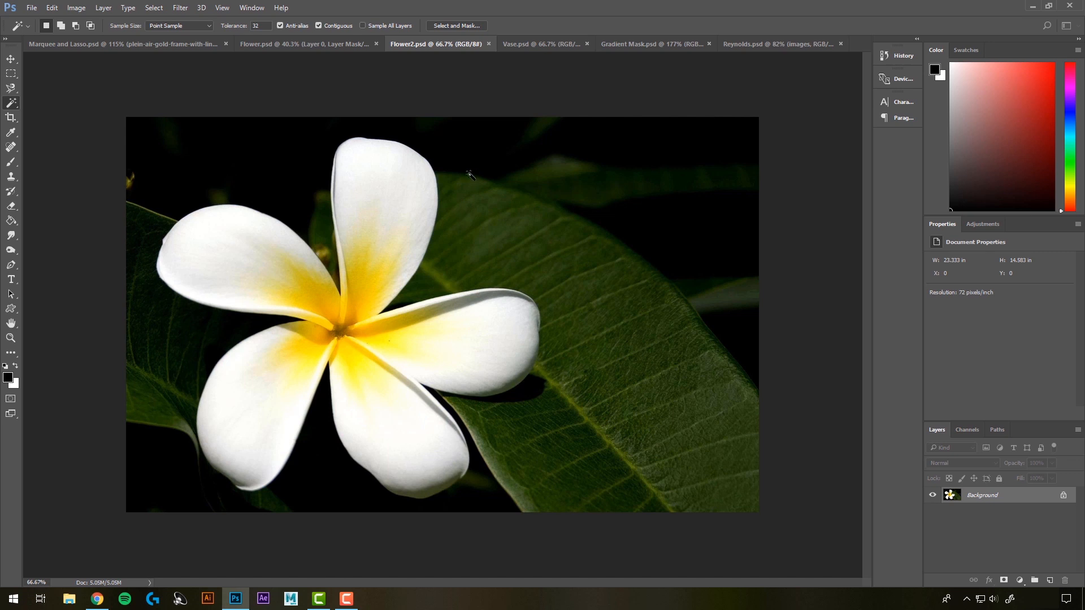
- Try the Magic Wand on the dark background and on the large green leaf, and clear the selection
{"action": "left_click", "coordinate": [268, 154]}
{"action": "left_click", "coordinate": [614, 281]}
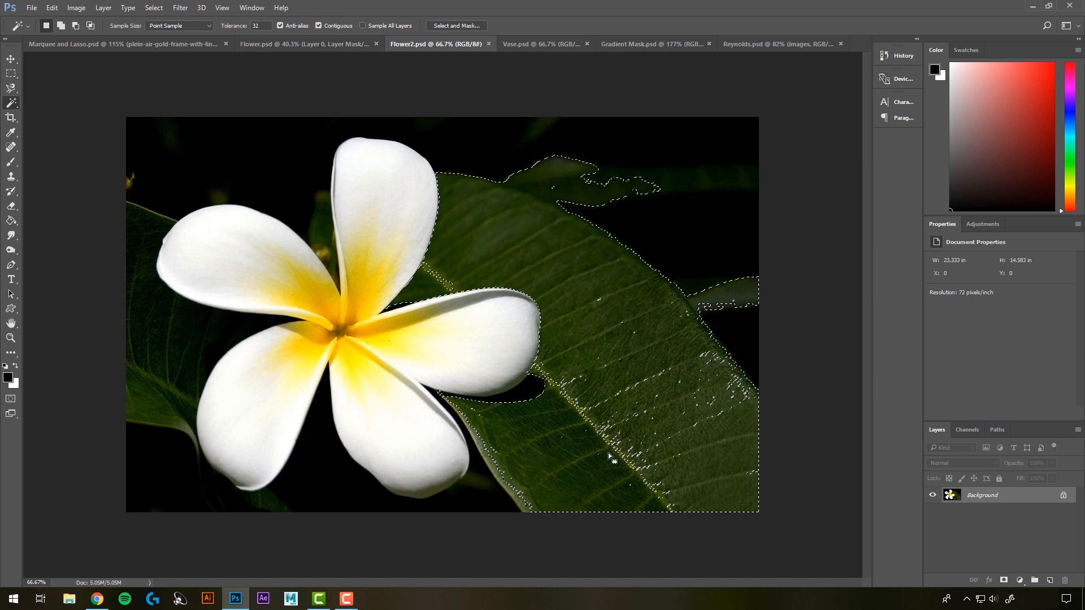
{"action": "left_click", "coordinate": [679, 237]}
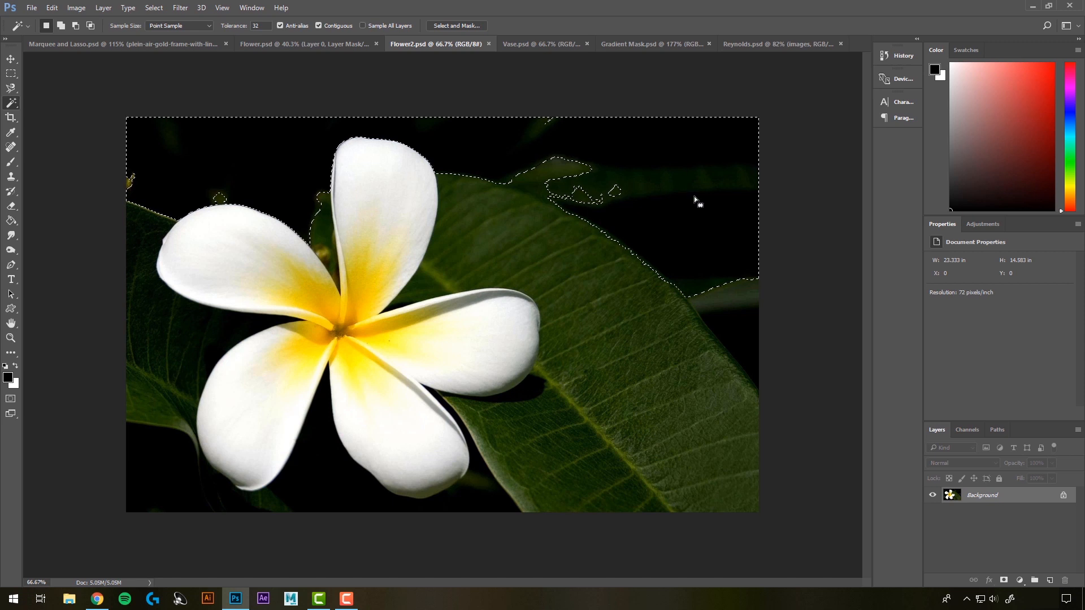
{"action": "key", "text": "ctrl+d"}
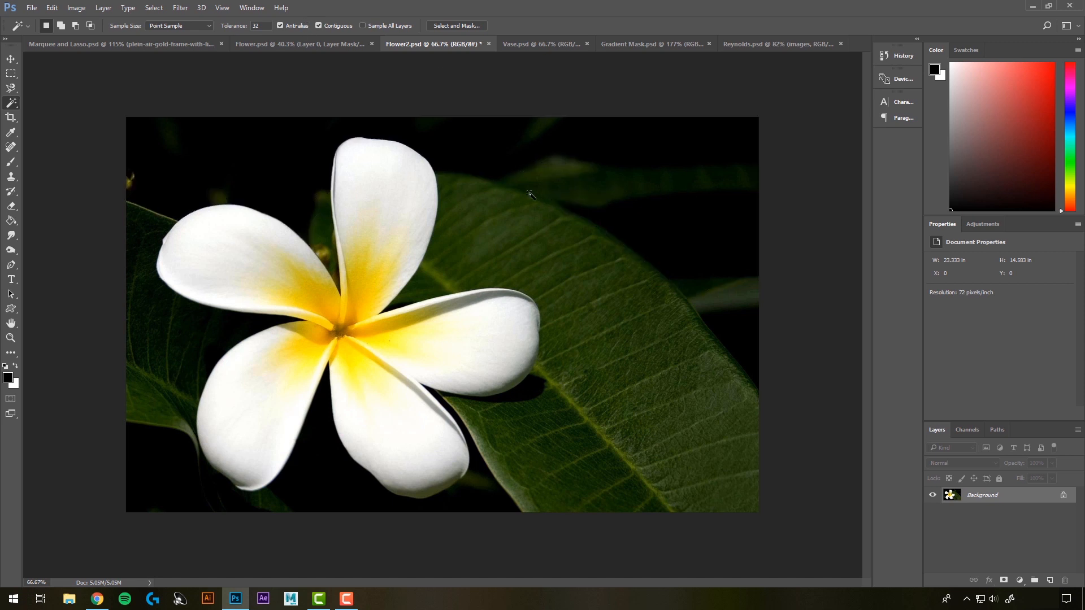
- Select the white areas of all five petals with the Magic Wand, and add yellow areas of the two upper petals
{"action": "left_click", "coordinate": [197, 255]}
{"action": "key", "text": "shift"}
{"action": "left_click", "coordinate": [249, 444]}
{"action": "left_click", "coordinate": [394, 178]}
{"action": "left_click", "coordinate": [475, 364]}
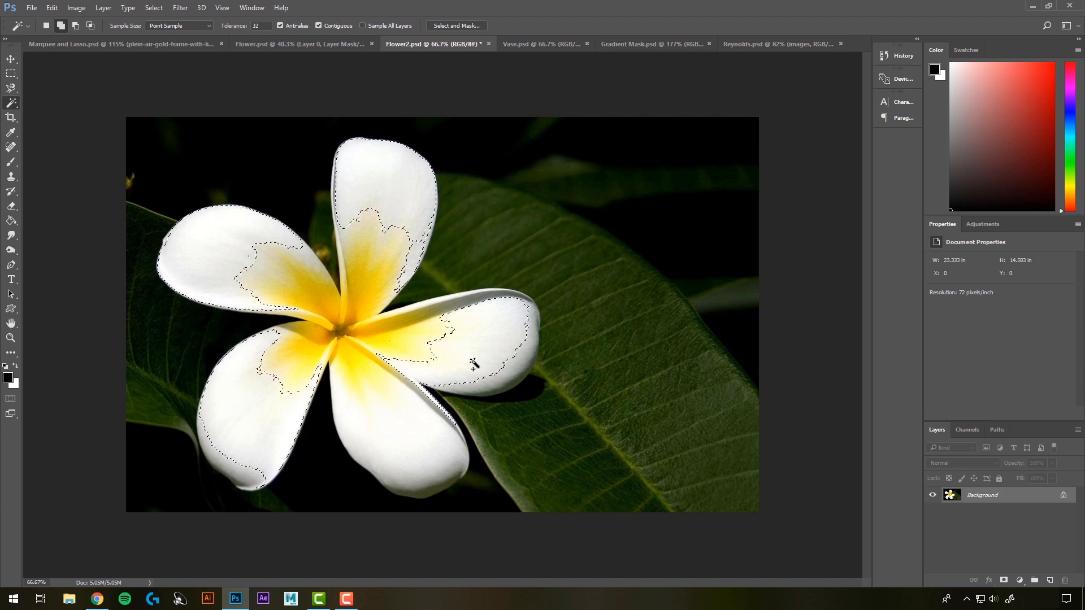
{"action": "left_click", "coordinate": [407, 443]}
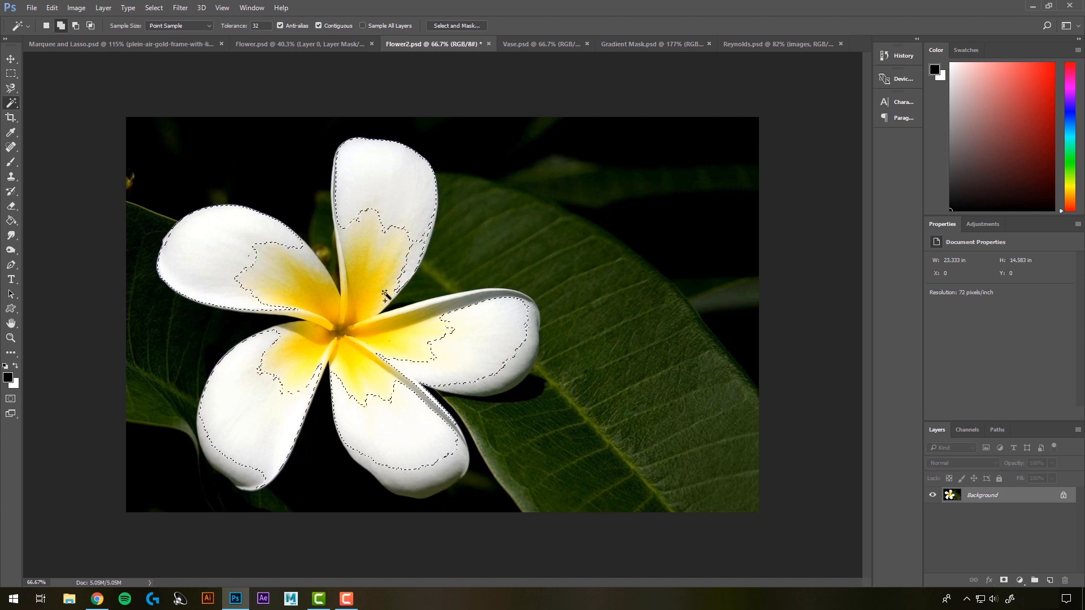
{"action": "left_click", "coordinate": [312, 301]}
{"action": "left_click", "coordinate": [363, 259]}
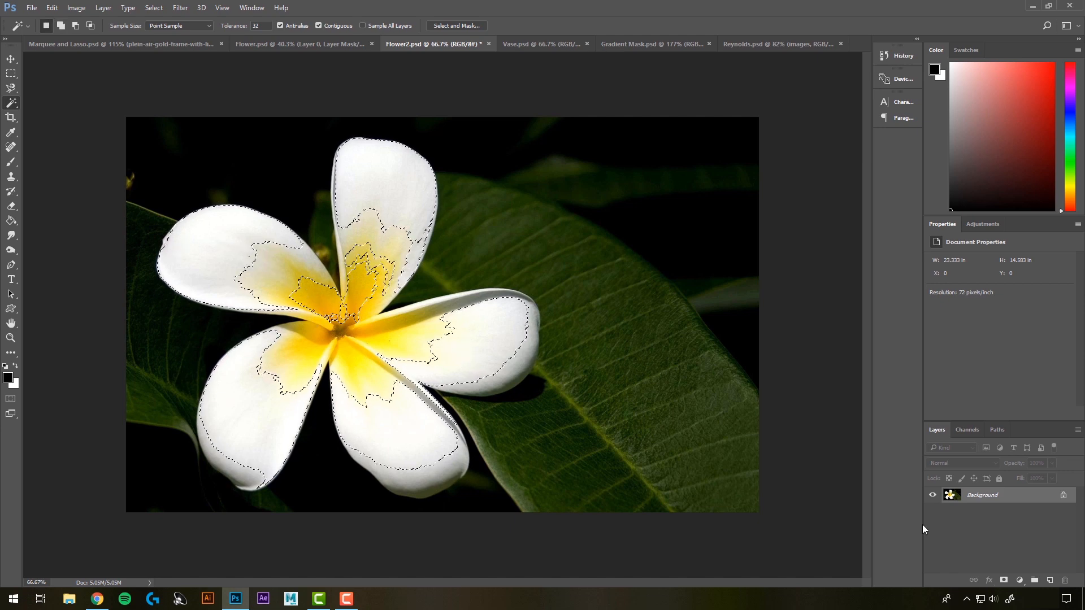
- Add a layer mask from the petal selection, undo it, and clear the selection
{"action": "left_click", "coordinate": [998, 582]}
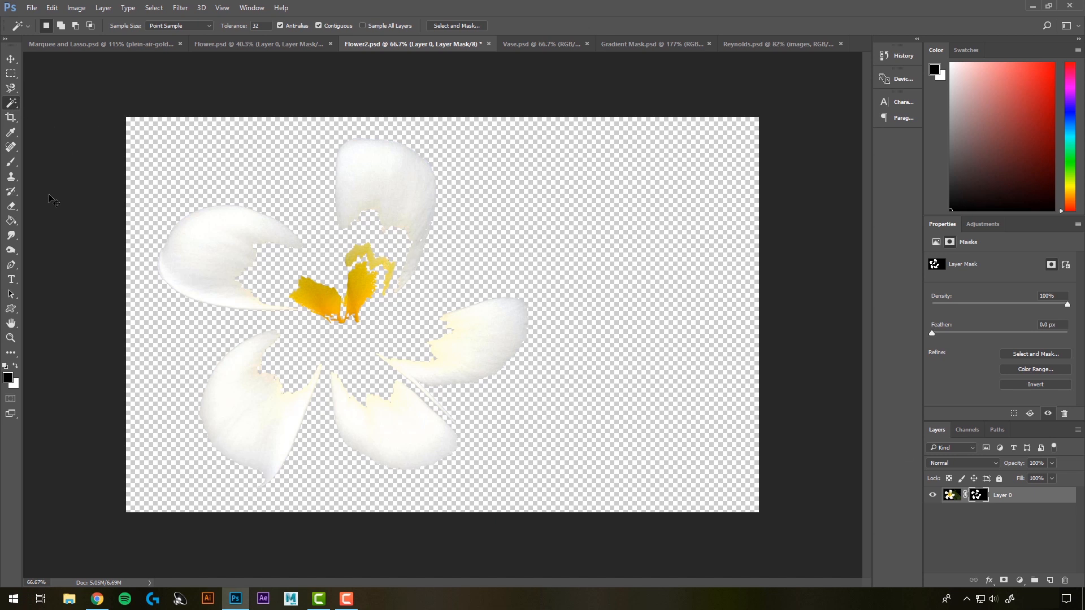
{"action": "right_click", "coordinate": [12, 106]}
{"action": "left_click", "coordinate": [50, 113]}
{"action": "key", "text": "ctrl+z"}
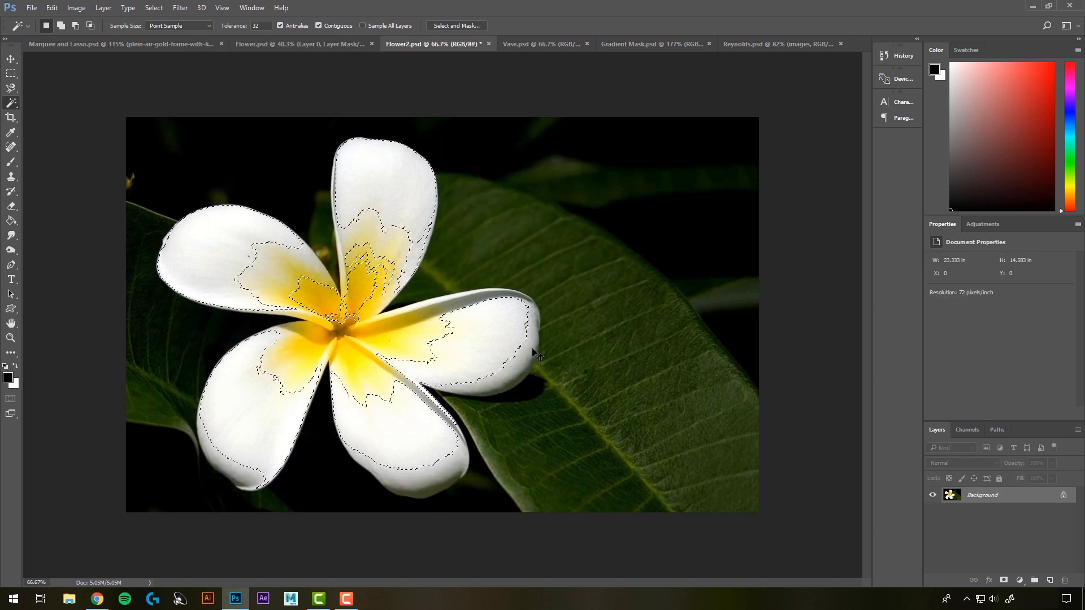
{"action": "key", "text": "ctrl+d"}
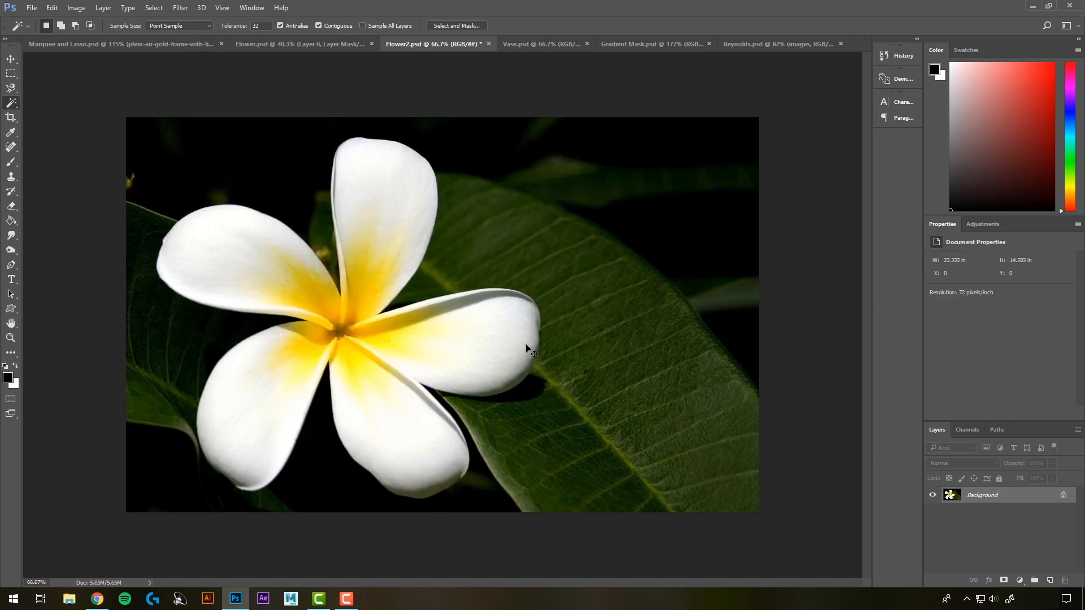
- Select the entire background around the flower with the Quick Selection tool, and reduce its brush to 60 px
{"action": "right_click", "coordinate": [15, 106]}
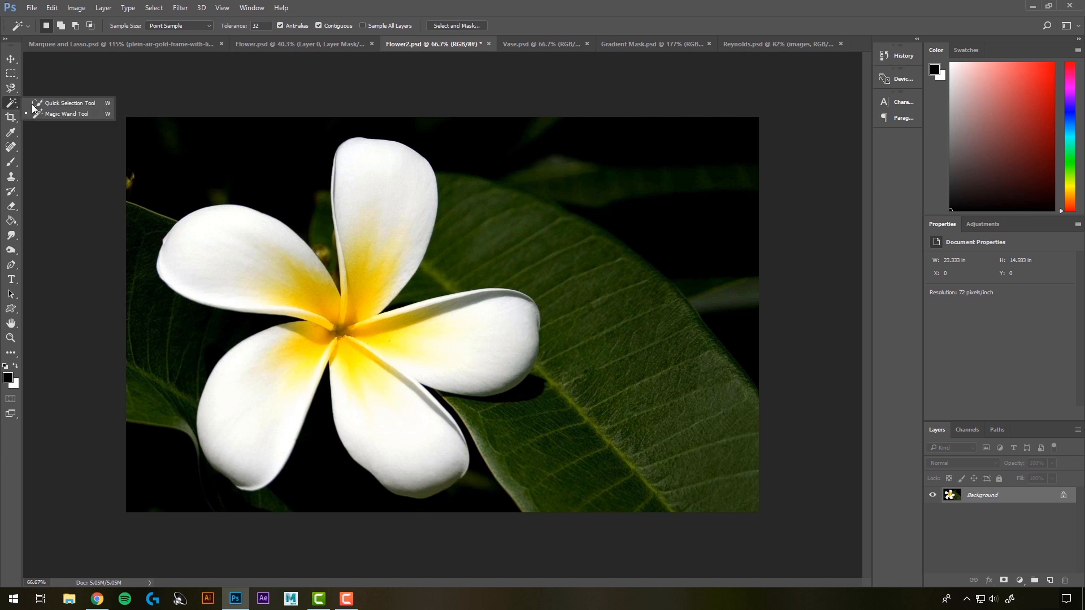
{"action": "left_click", "coordinate": [75, 107]}
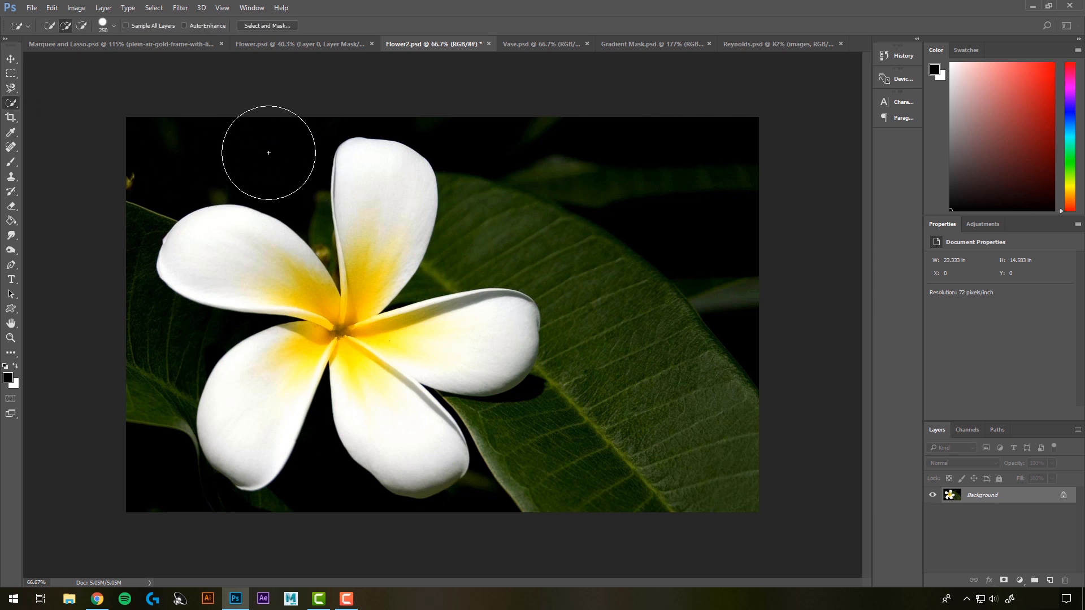
{"action": "mouse_move", "coordinate": [470, 150]}
{"action": "left_mouse_down"}
{"action": "mouse_move", "coordinate": [476, 230]}
{"action": "mouse_move", "coordinate": [513, 226]}
{"action": "mouse_move", "coordinate": [578, 253]}
{"action": "mouse_move", "coordinate": [642, 314]}
{"action": "mouse_move", "coordinate": [613, 410]}
{"action": "mouse_move", "coordinate": [547, 431]}
{"action": "mouse_move", "coordinate": [594, 370]}
{"action": "mouse_move", "coordinate": [358, 495]}
{"action": "mouse_move", "coordinate": [255, 497]}
{"action": "mouse_move", "coordinate": [180, 516]}
{"action": "mouse_move", "coordinate": [155, 495]}
{"action": "left_mouse_up"}
{"action": "mouse_move", "coordinate": [149, 376]}
{"action": "left_mouse_down"}
{"action": "mouse_move", "coordinate": [177, 148]}
{"action": "mouse_move", "coordinate": [233, 145]}
{"action": "mouse_move", "coordinate": [290, 117]}
{"action": "left_mouse_up"}
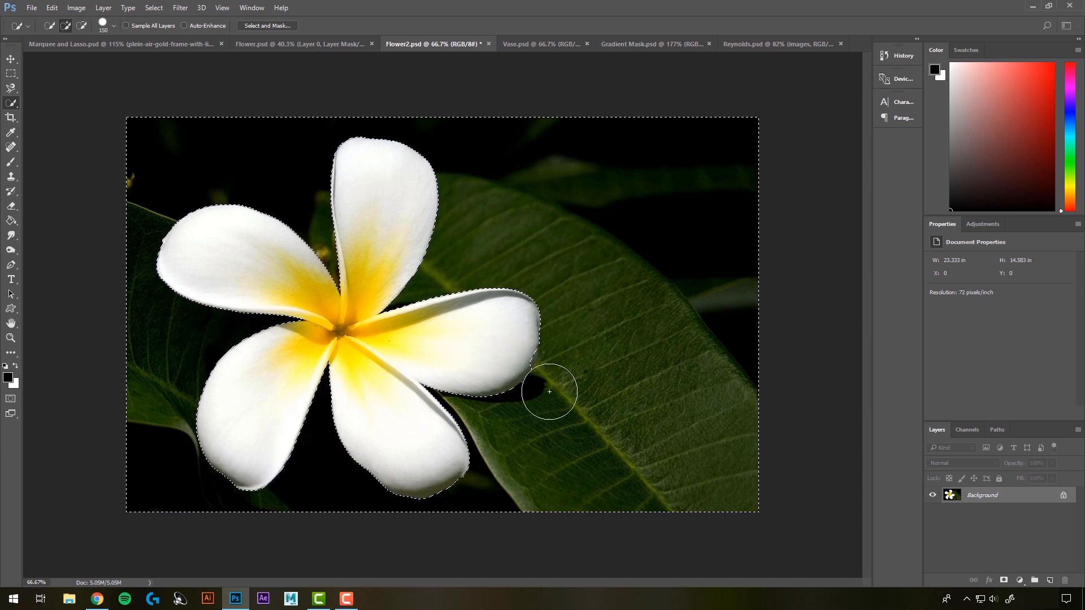
{"action": "key", "text": "bracketleft"}
{"action": "key", "text": "bracketleft"}
{"action": "key", "text": "bracketleft"}
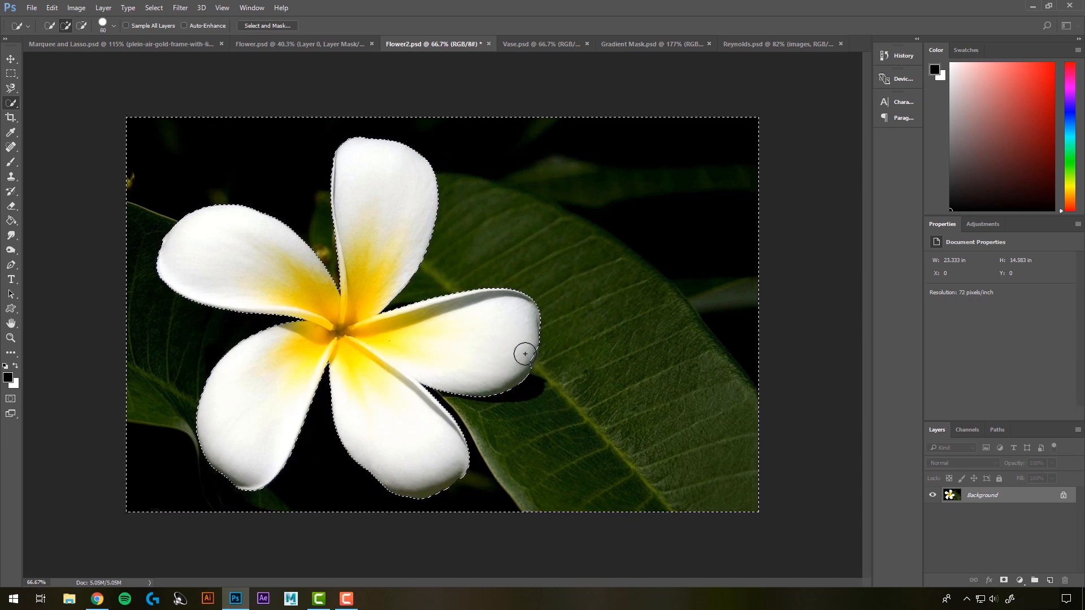
- Add a layer mask from the background selection, invert it to isolate the flower, and undo both changes
{"action": "key", "text": "alt"}
{"action": "left_click", "coordinate": [1005, 583], "text": "alt"}
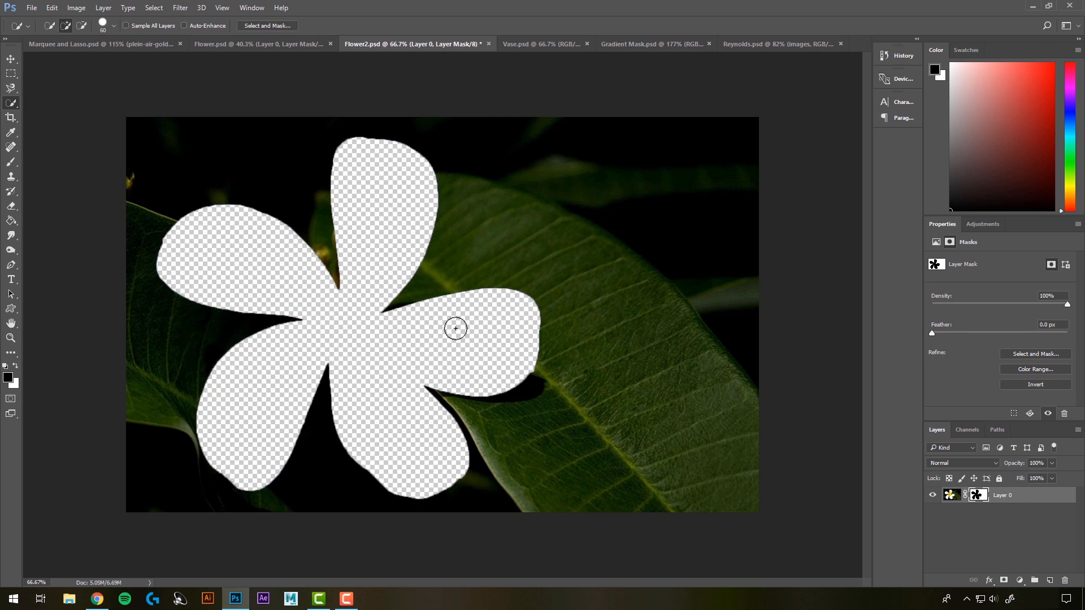
{"action": "left_click", "coordinate": [1027, 385]}
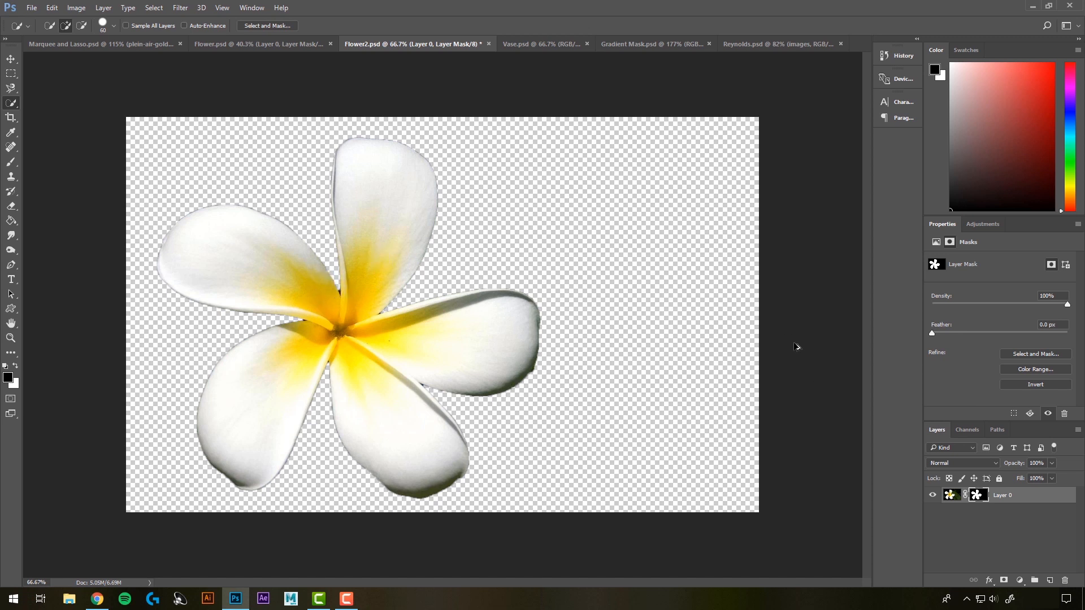
{"action": "key", "text": "ctrl+alt+z"}
{"action": "key", "text": "ctrl+alt+z"}
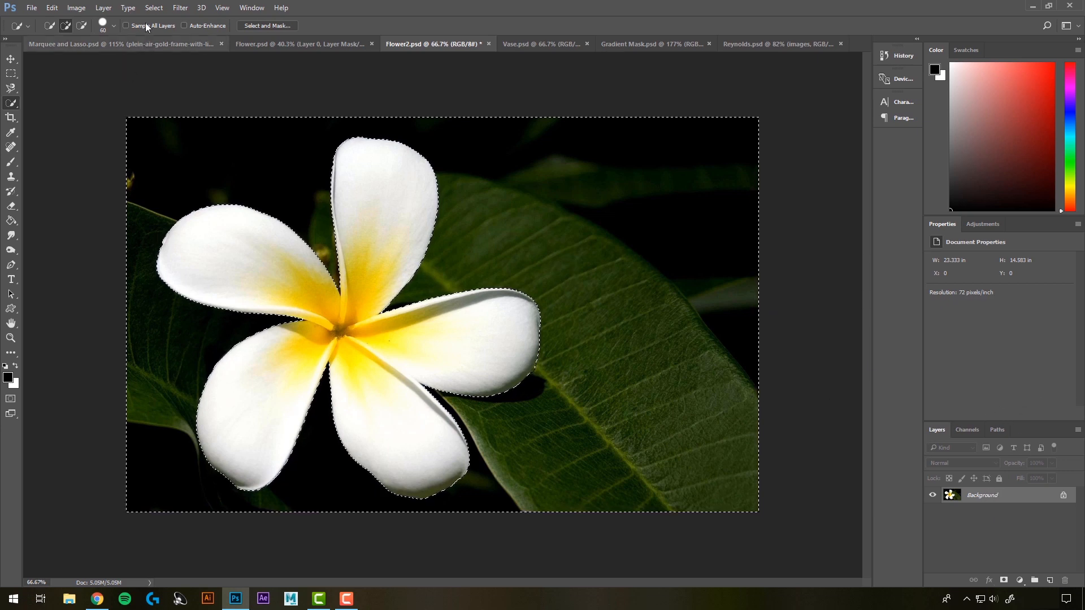
- Invert the background selection so the white flower is selected, and add a layer mask from it
{"action": "left_click", "coordinate": [154, 8]}
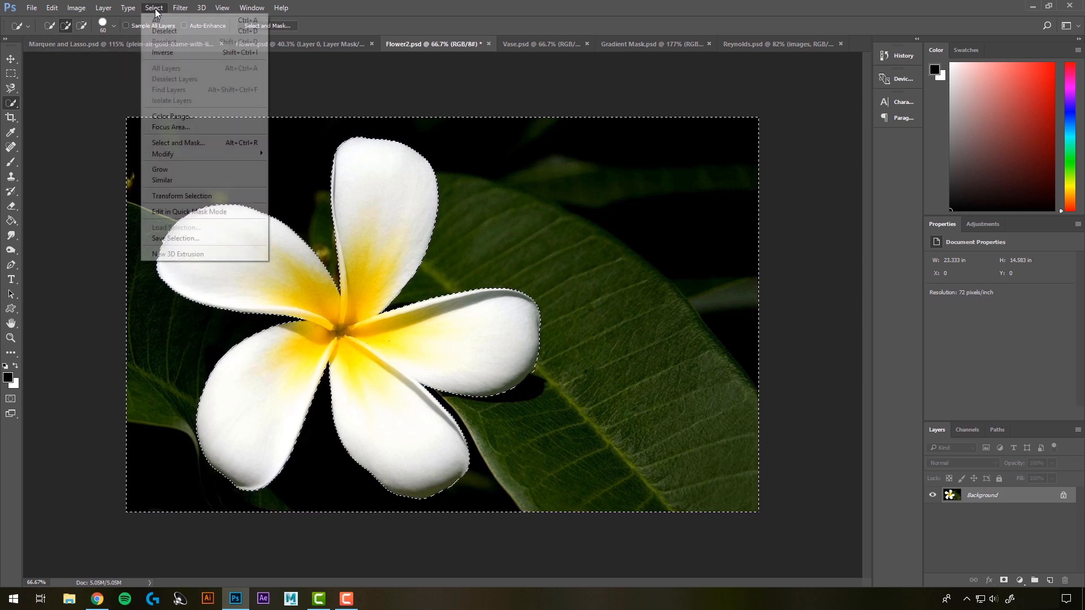
{"action": "left_click", "coordinate": [169, 54]}
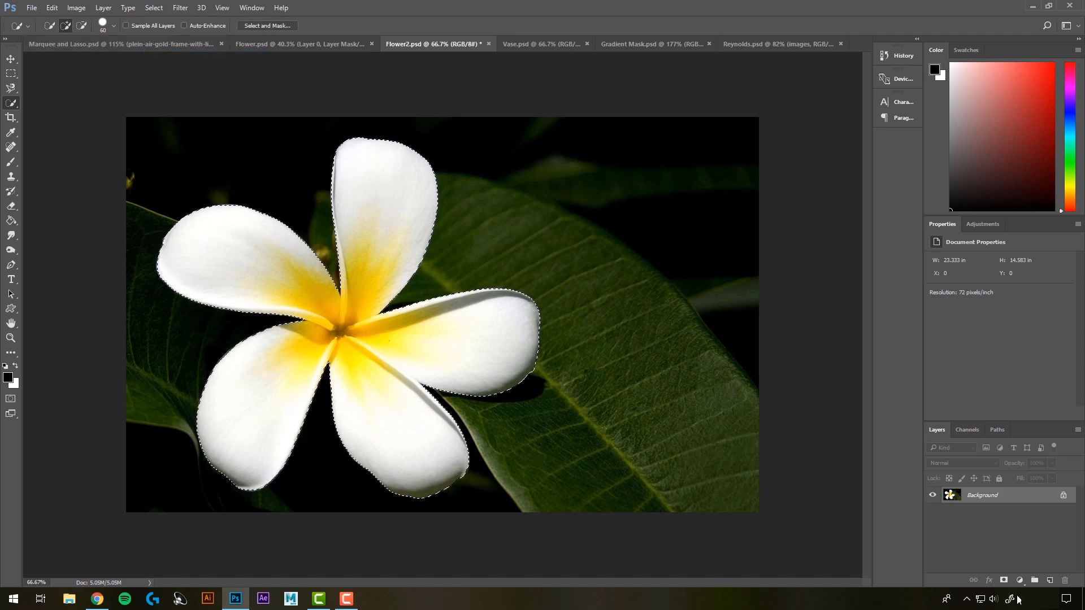
{"action": "left_click", "coordinate": [1004, 580]}
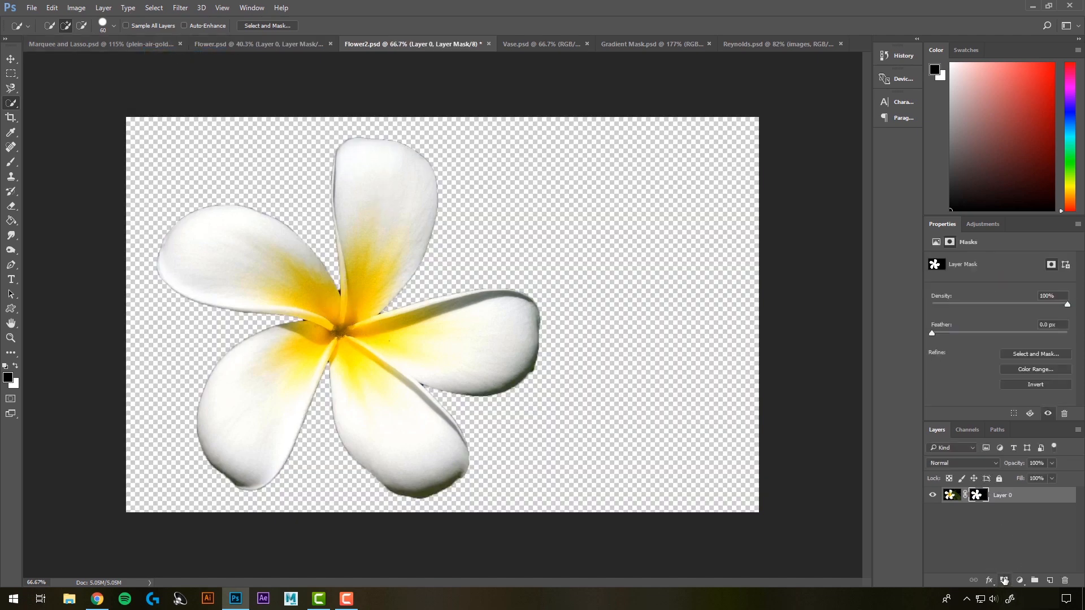
- Bring up the Vase.psd document and activate the Magic Wand tool
{"action": "left_click", "coordinate": [532, 44]}
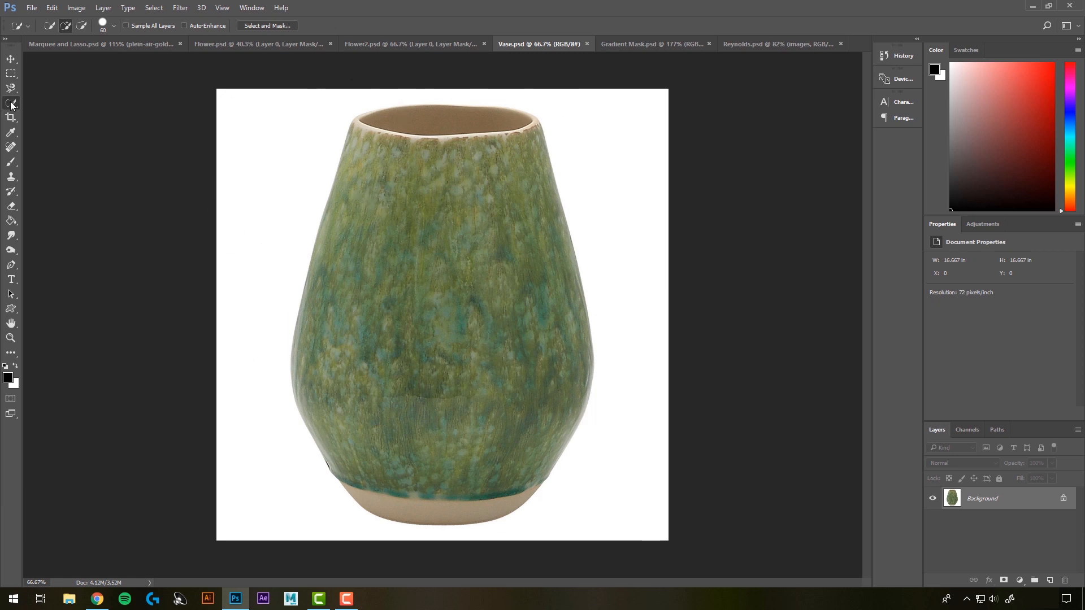
{"action": "right_click", "coordinate": [14, 109]}
{"action": "left_click", "coordinate": [76, 117]}
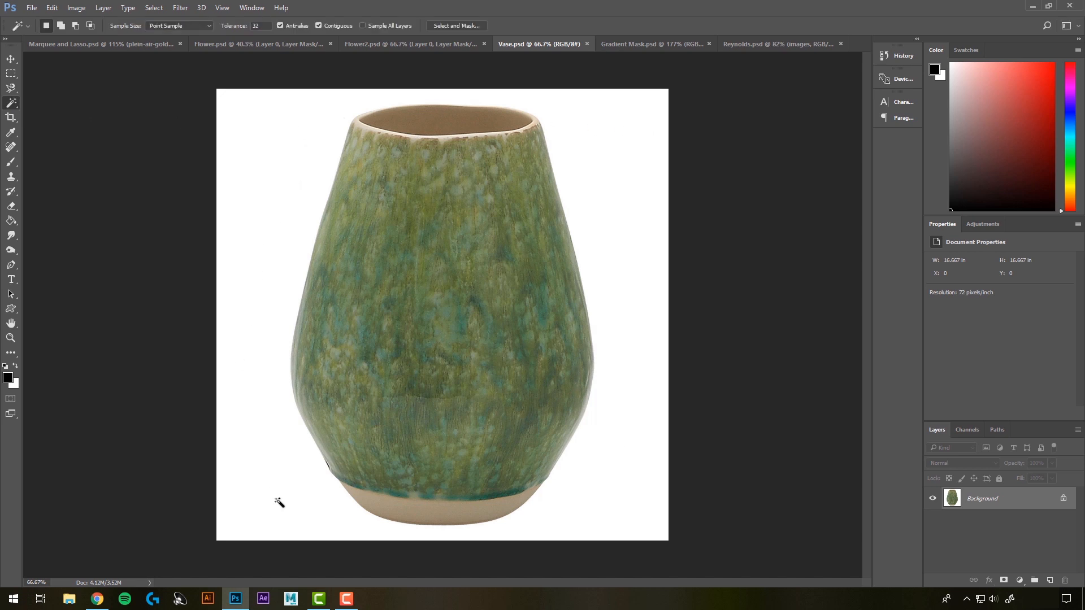
- Try Magic Wand selections of the white area around the vase while toggling the Contiguous option, clearing each selection
{"action": "left_click", "coordinate": [296, 121]}
{"action": "left_click", "coordinate": [318, 25]}
{"action": "key", "text": "ctrl+d"}
{"action": "left_click", "coordinate": [586, 143]}
{"action": "key", "text": "ctrl+d"}
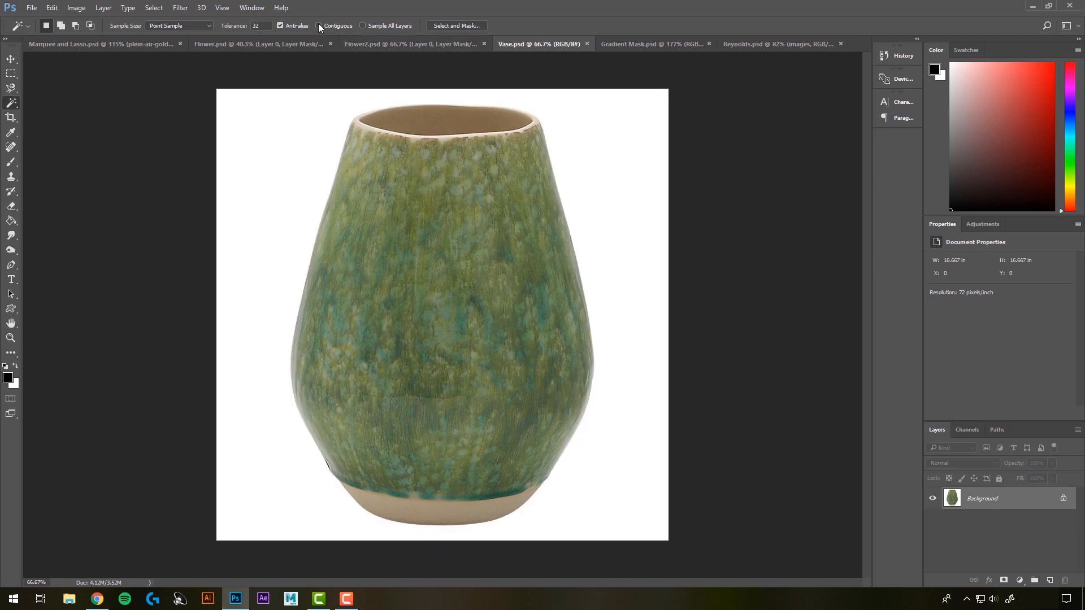
- Mask the vase image from a contiguous Magic Wand selection of the white background, and invert the mask to keep the vase
{"action": "left_click", "coordinate": [622, 201]}
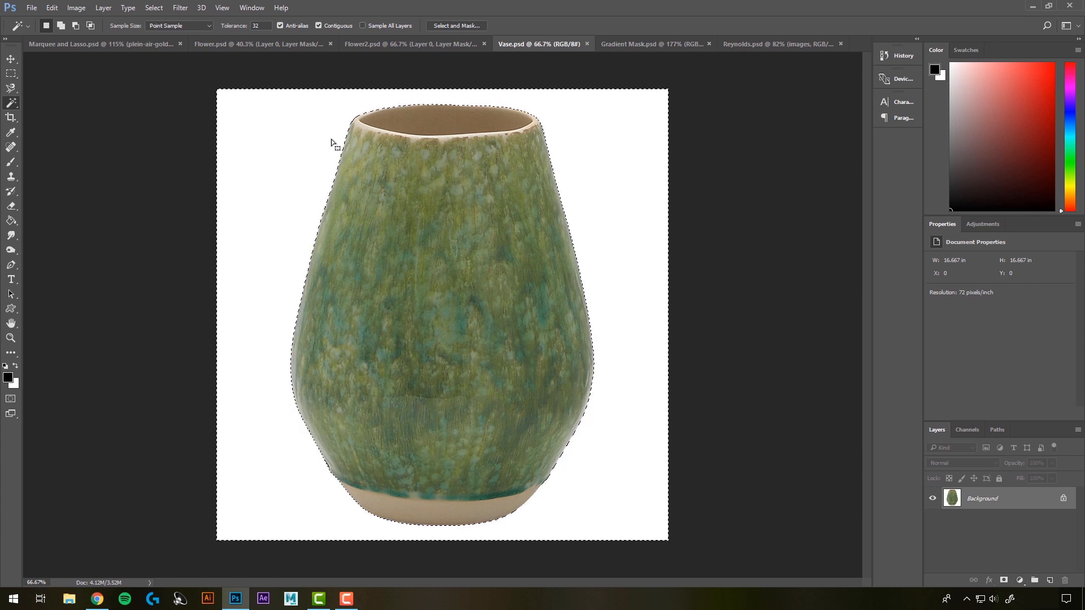
{"action": "left_click", "coordinate": [1004, 581]}
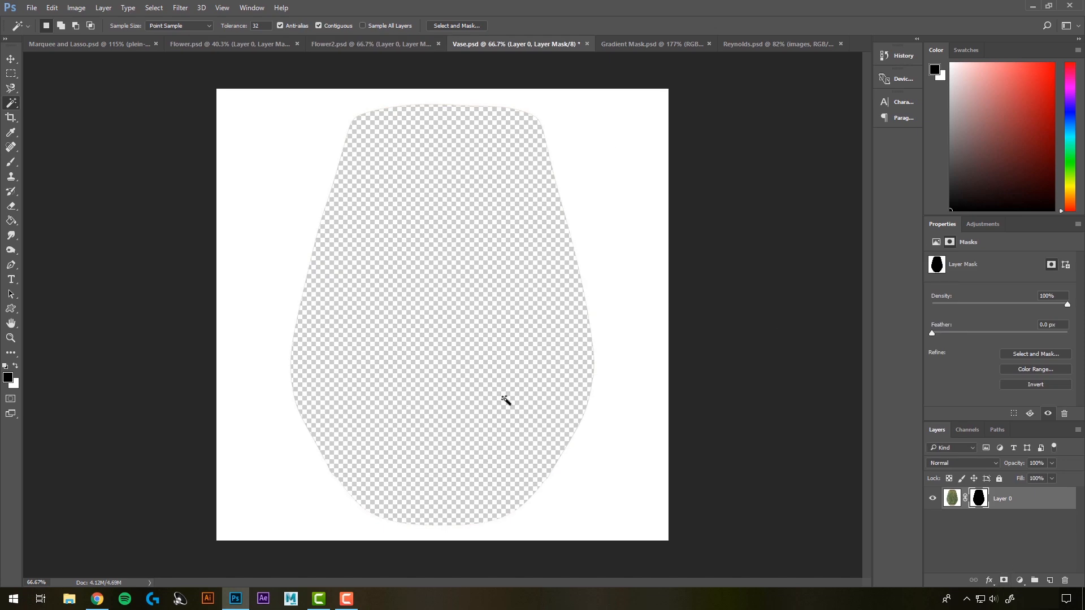
{"action": "left_click", "coordinate": [1034, 386]}
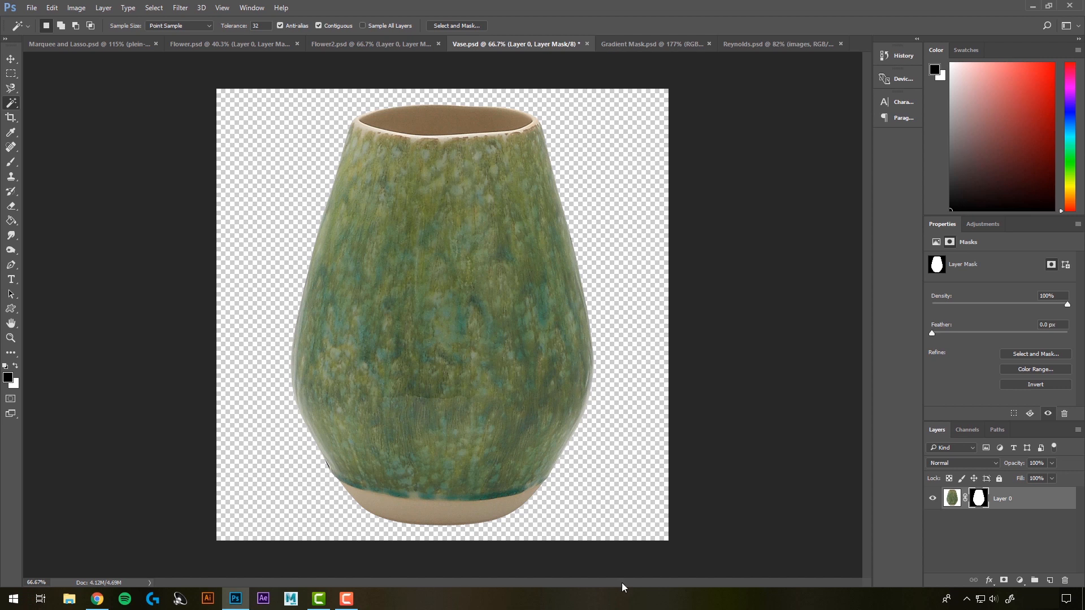
- Scale the masked vase to about 48% with Free Transform and place it in the lower middle of the canvas
{"action": "key", "text": "v"}
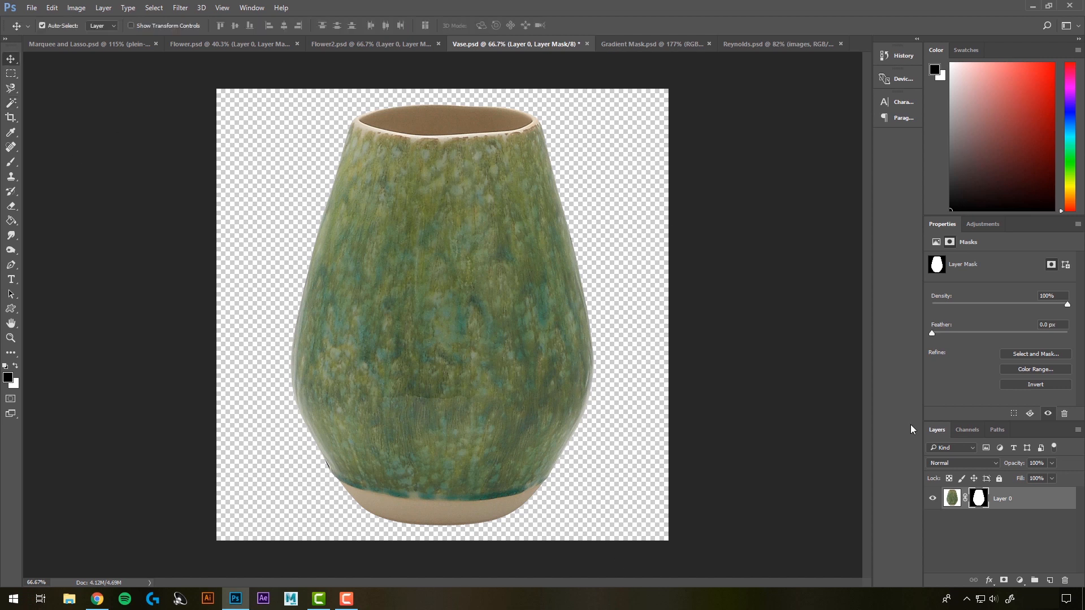
{"action": "key", "text": "ctrl+t"}
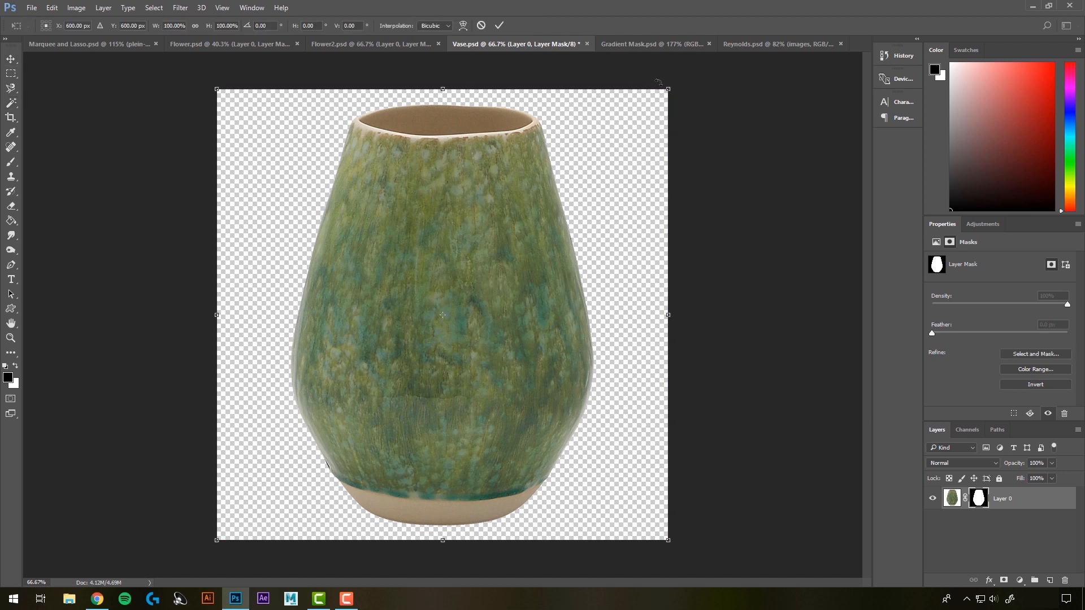
{"action": "left_click_drag", "start_coordinate": [670, 87], "coordinate": [434, 323]}
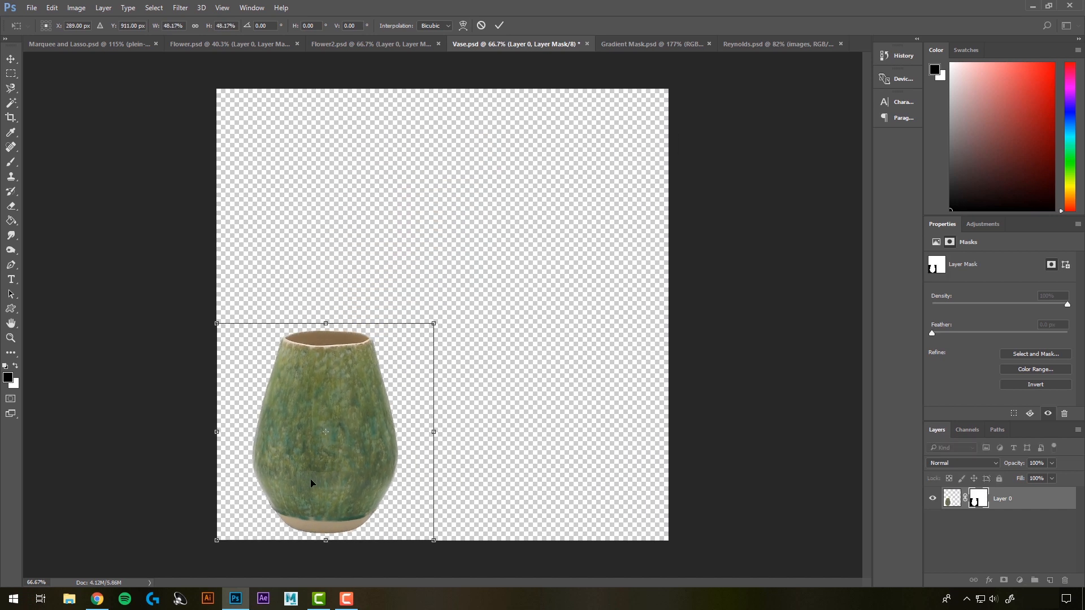
{"action": "left_click_drag", "start_coordinate": [313, 480], "coordinate": [430, 462]}
{"action": "key", "text": "Return"}
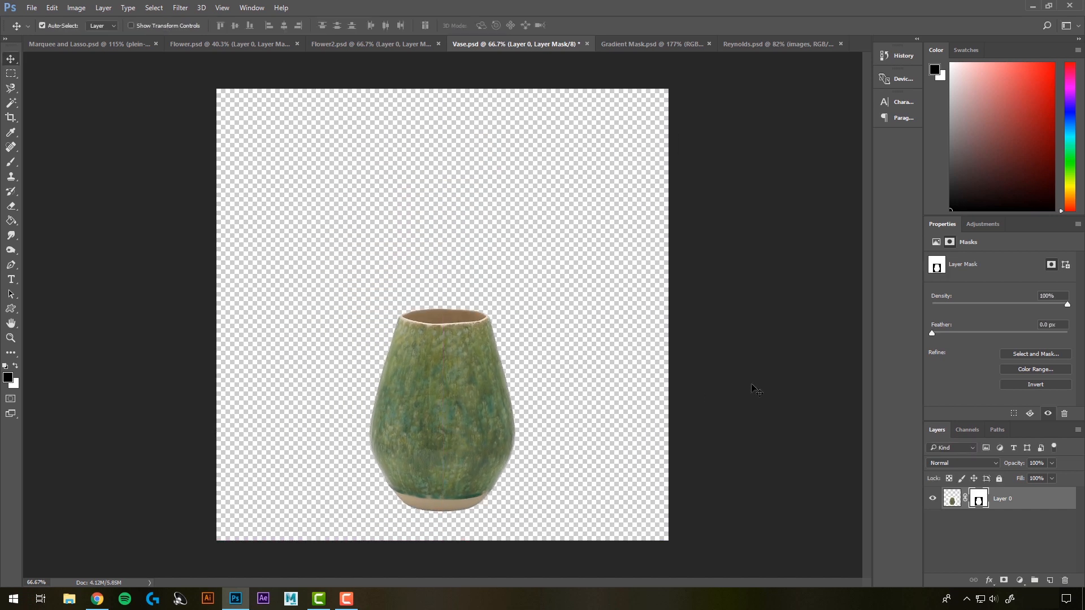
- Bring the masked white flower from Flower2.psd into Vase.psd, scale it to about 42%, and place it at the vase's mouth
{"action": "left_click", "coordinate": [355, 43]}
{"action": "left_click_drag", "start_coordinate": [354, 369], "coordinate": [493, 315]}
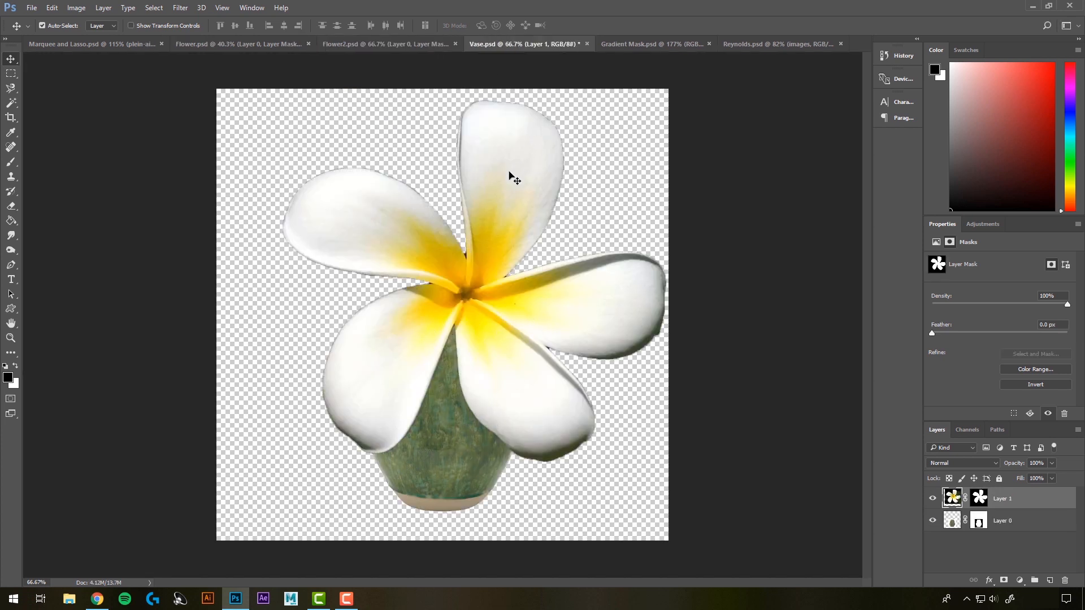
{"action": "key", "text": "ctrl+t"}
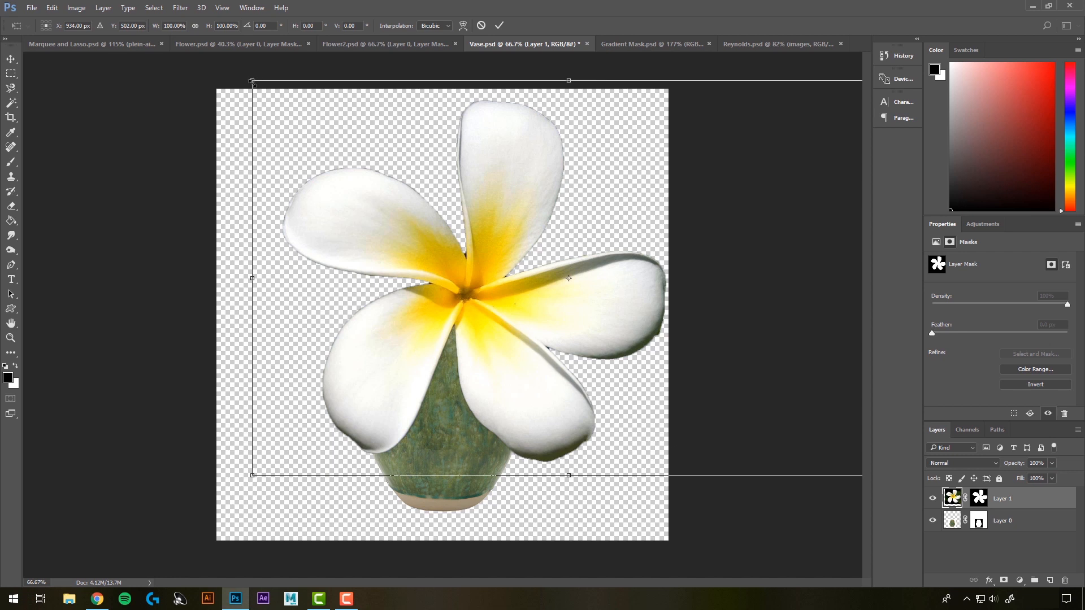
{"action": "left_click_drag", "start_coordinate": [252, 82], "coordinate": [618, 307]}
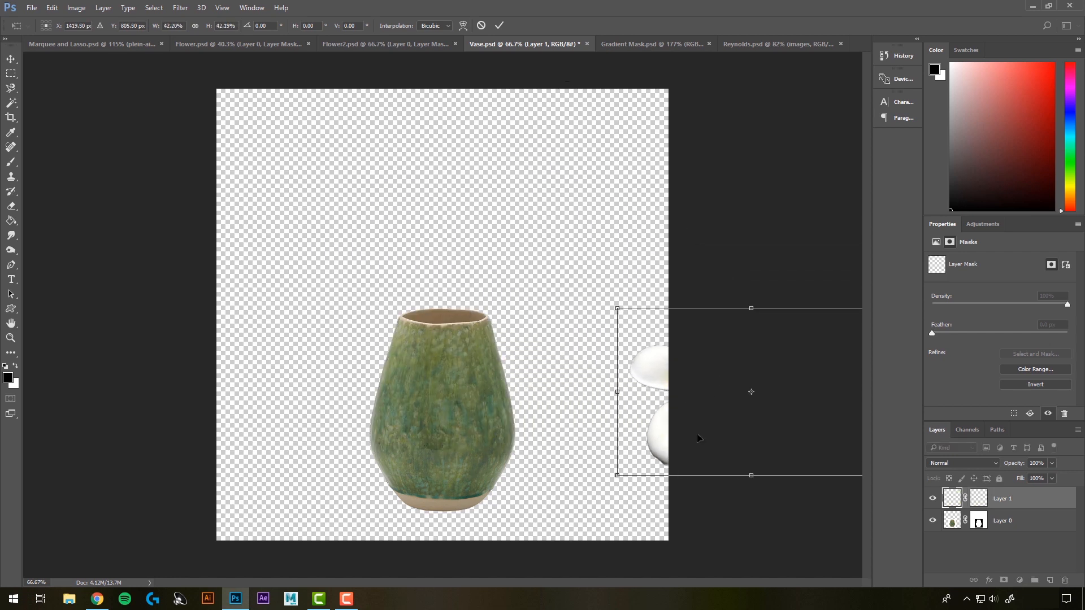
{"action": "left_click_drag", "start_coordinate": [719, 421], "coordinate": [534, 349]}
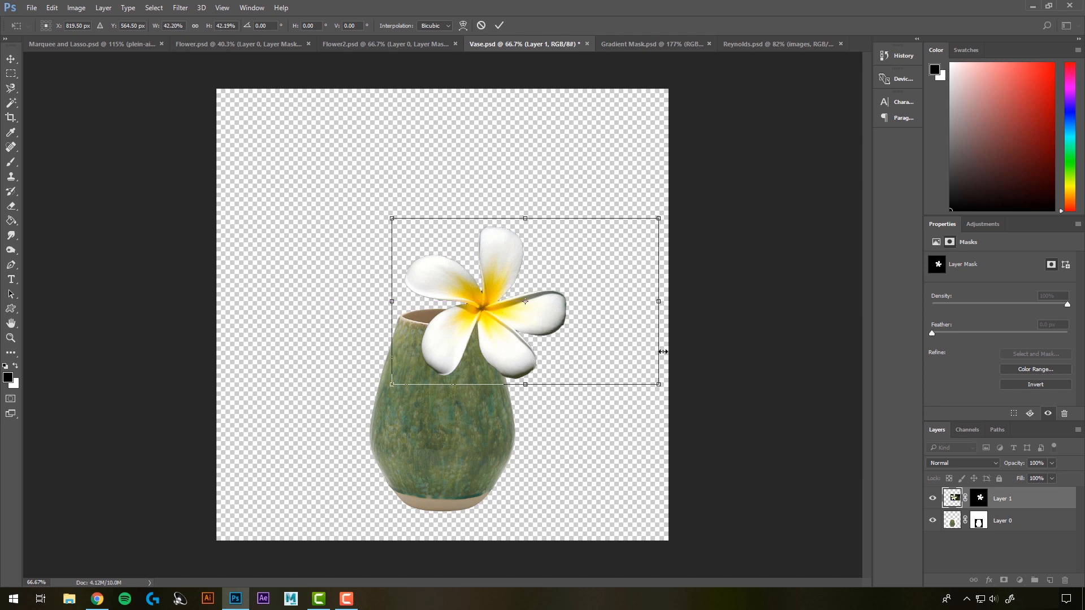
{"action": "key", "text": "Return"}
- Bring the masked pink lotus from Flower.psd into Vase.psd, shrink it, and place it over the vase's mouth, overlapping the white flower
{"action": "left_click", "coordinate": [236, 44]}
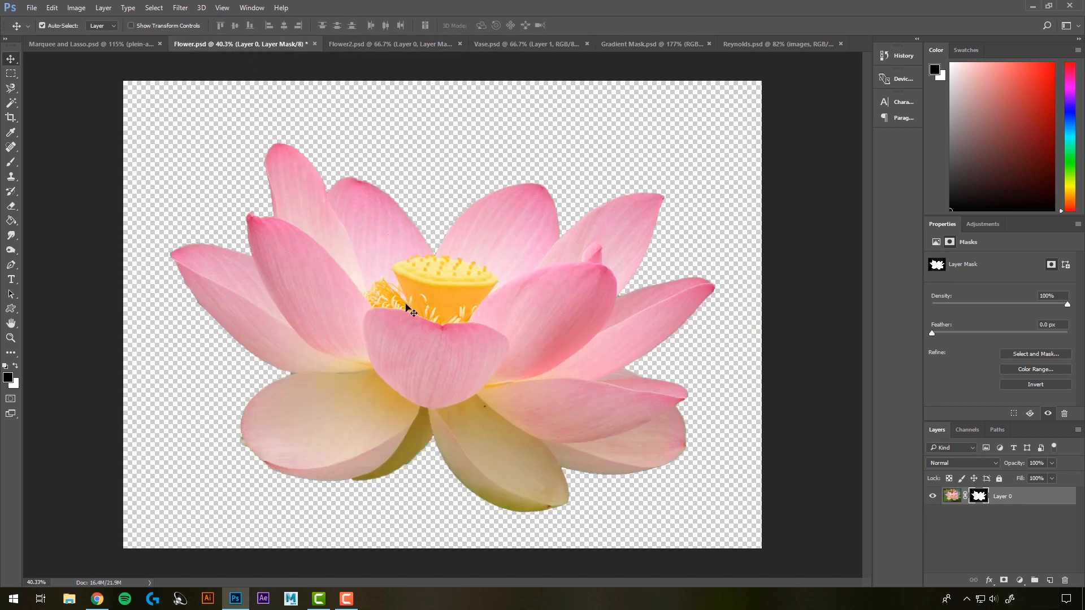
{"action": "left_click_drag", "start_coordinate": [407, 333], "coordinate": [420, 305]}
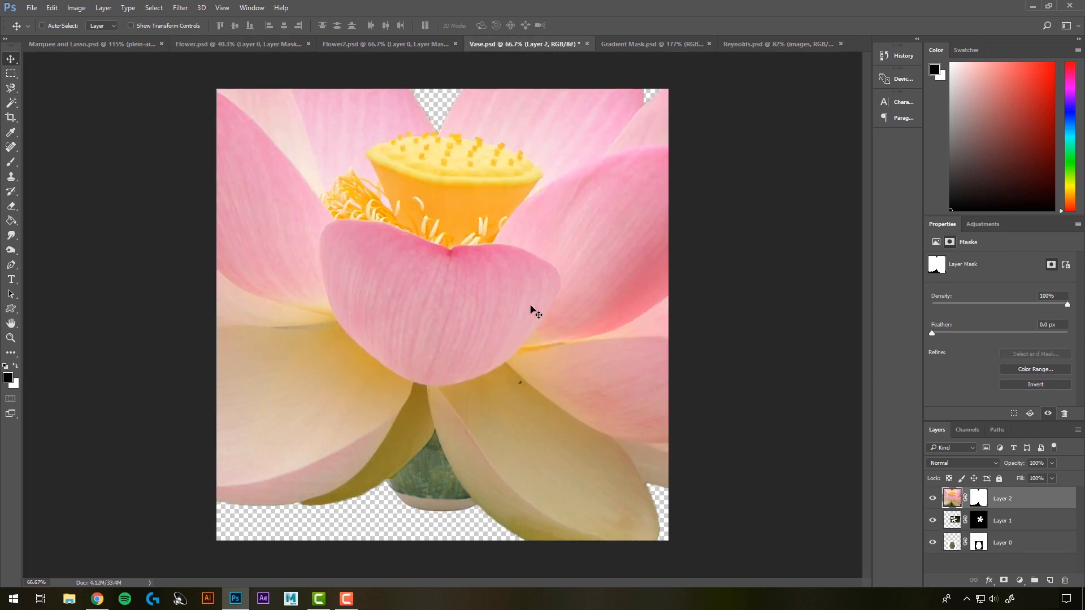
{"action": "key", "text": "ctrl+t"}
{"action": "key", "text": "ctrl+0"}
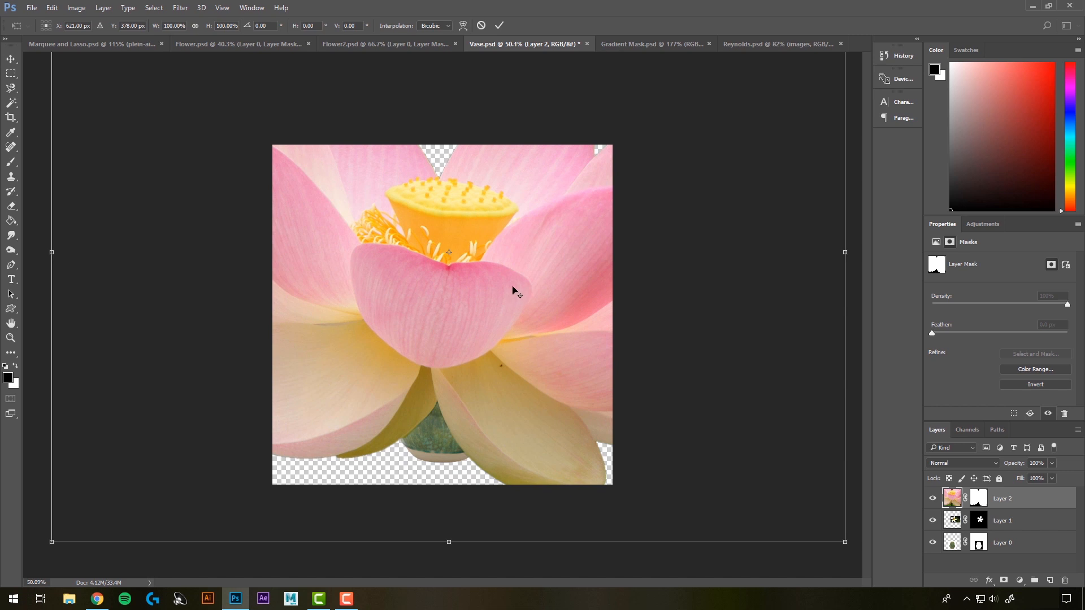
{"action": "key", "text": "ctrl+plus"}
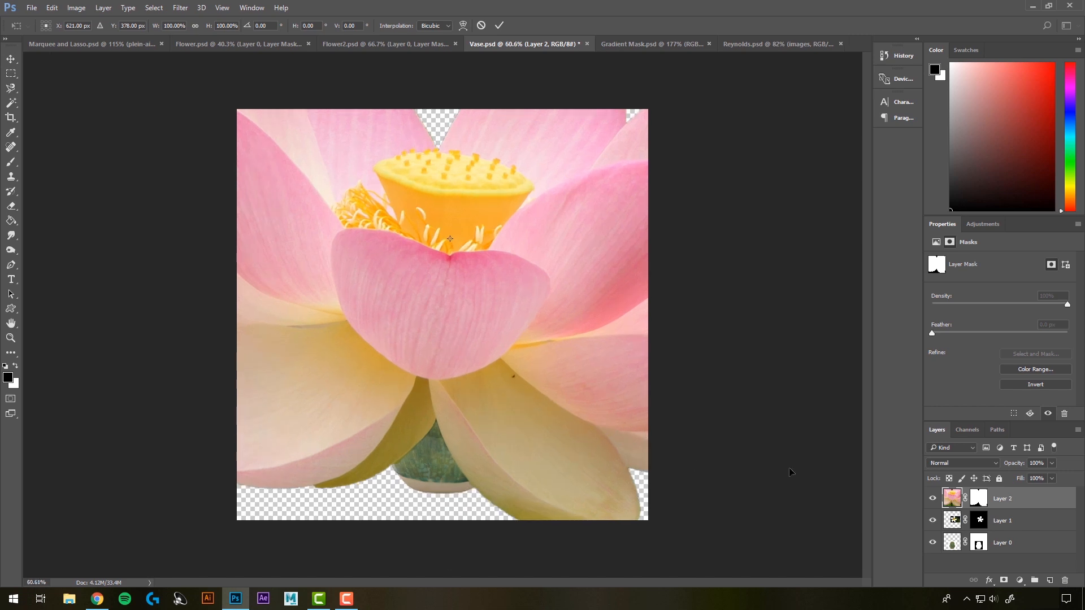
{"action": "key", "text": "ctrl+0"}
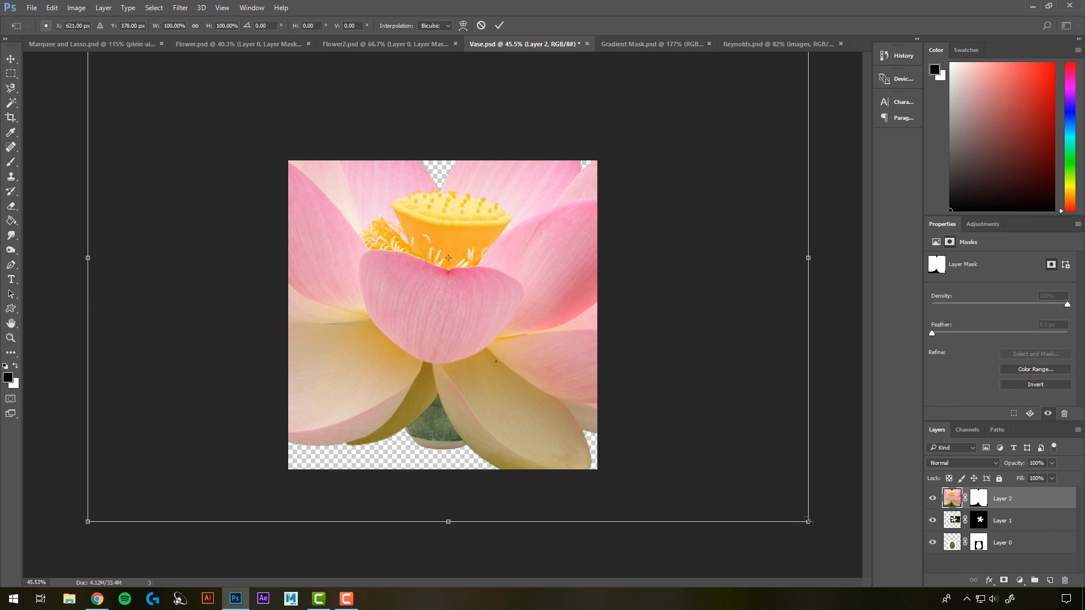
{"action": "left_click_drag", "start_coordinate": [809, 521], "coordinate": [249, 112]}
{"action": "left_click_drag", "start_coordinate": [171, 86], "coordinate": [420, 332]}
{"action": "key", "text": "Return"}
{"action": "scroll", "coordinate": [552, 340], "scroll_direction": "up", "scroll_amount": 5}
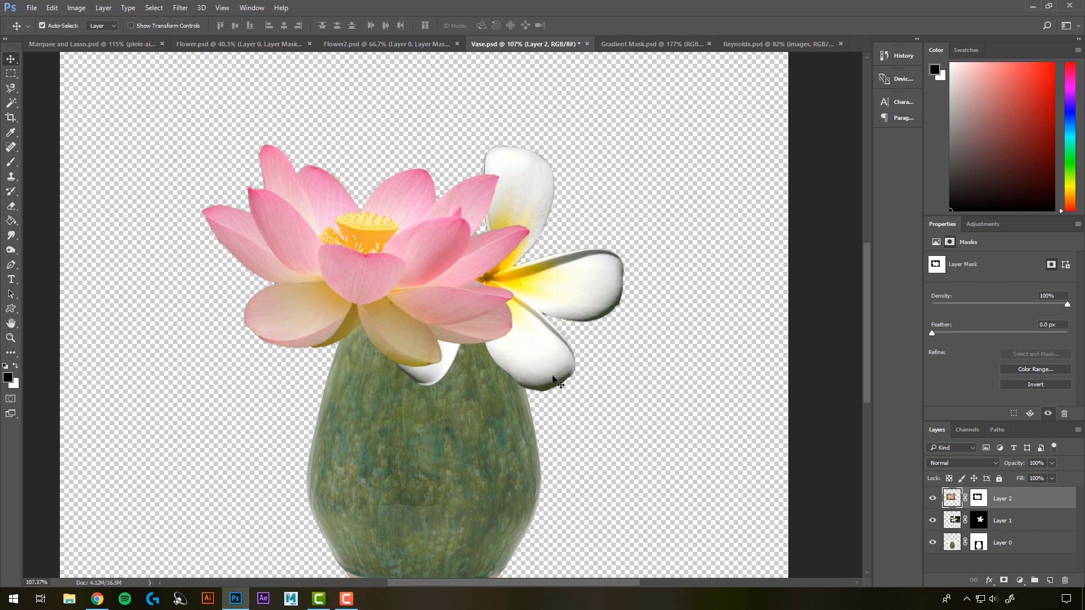
{"action": "left_click", "coordinate": [248, 44]}
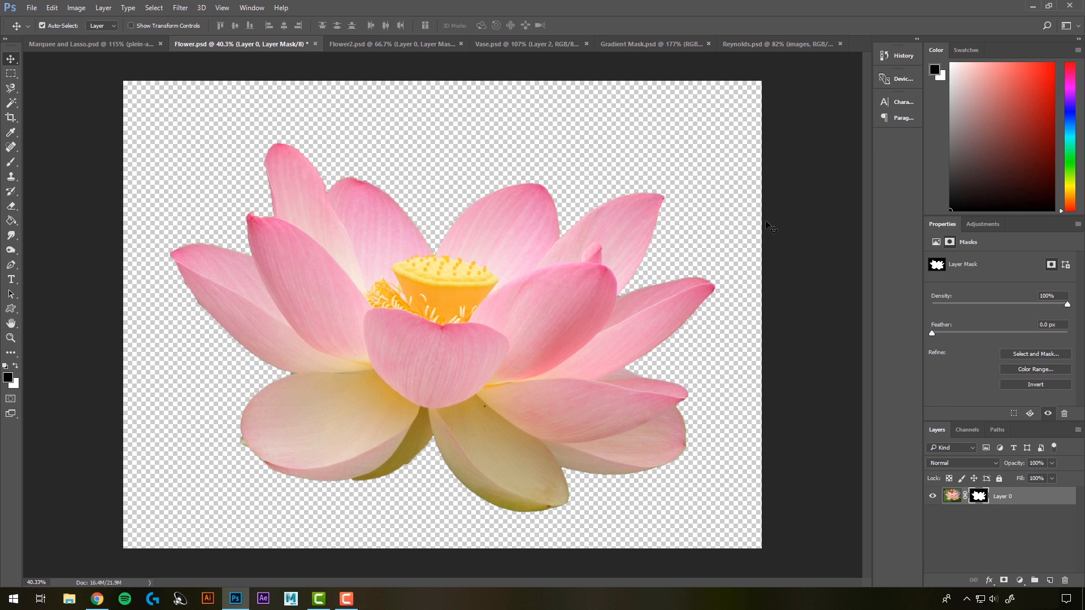
{"action": "left_click_drag", "start_coordinate": [439, 14], "coordinate": [545, 310]}
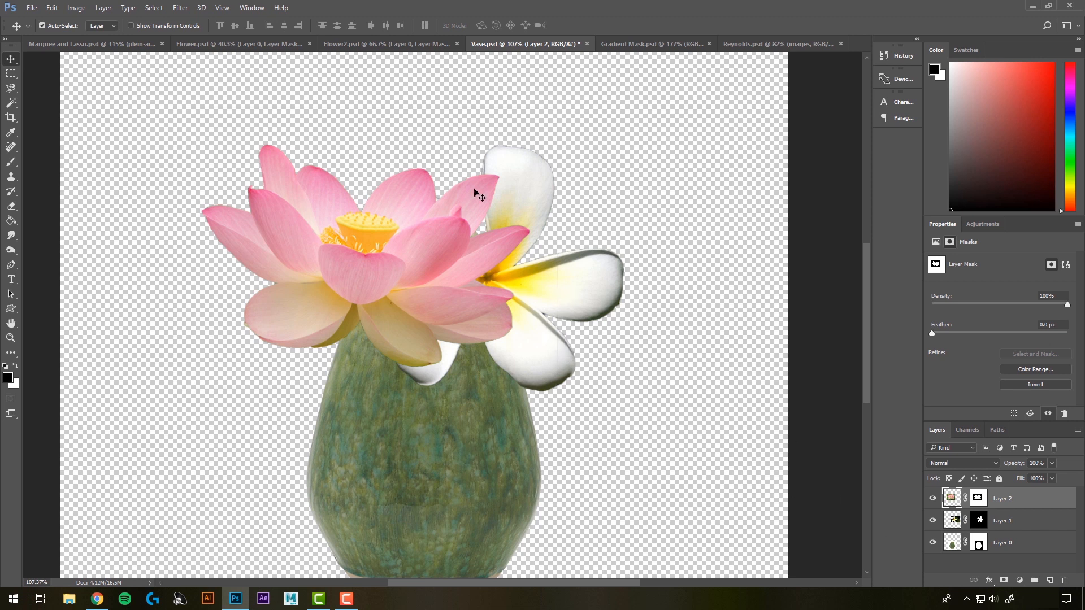
- Add a new layer beneath the vase layer and fill it with blue #4736c3 using the Paint Bucket
{"action": "left_click", "coordinate": [1049, 581]}
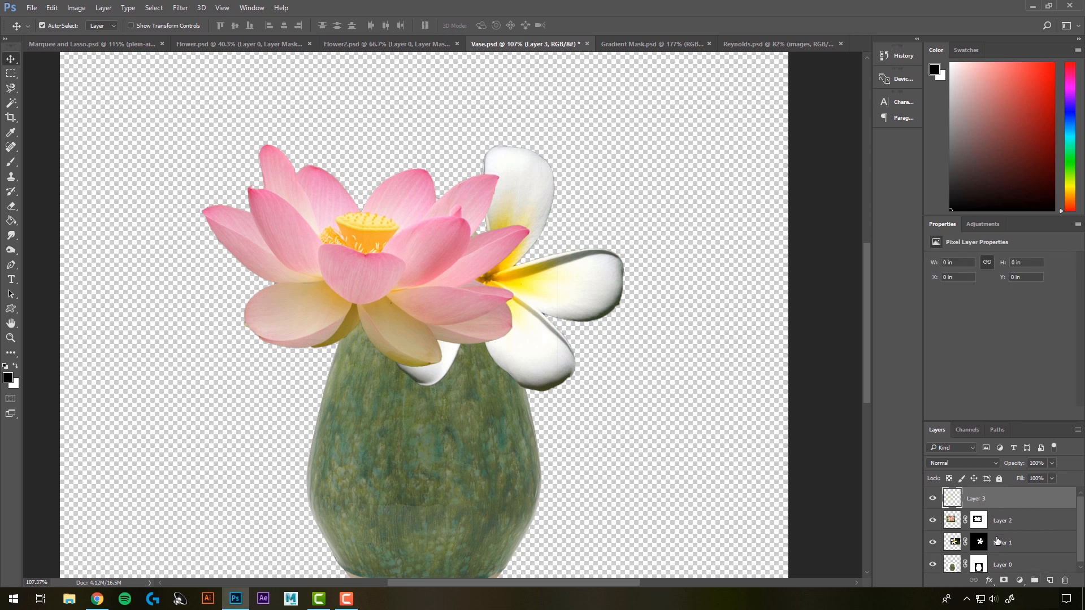
{"action": "left_click_drag", "start_coordinate": [999, 504], "coordinate": [1015, 548]}
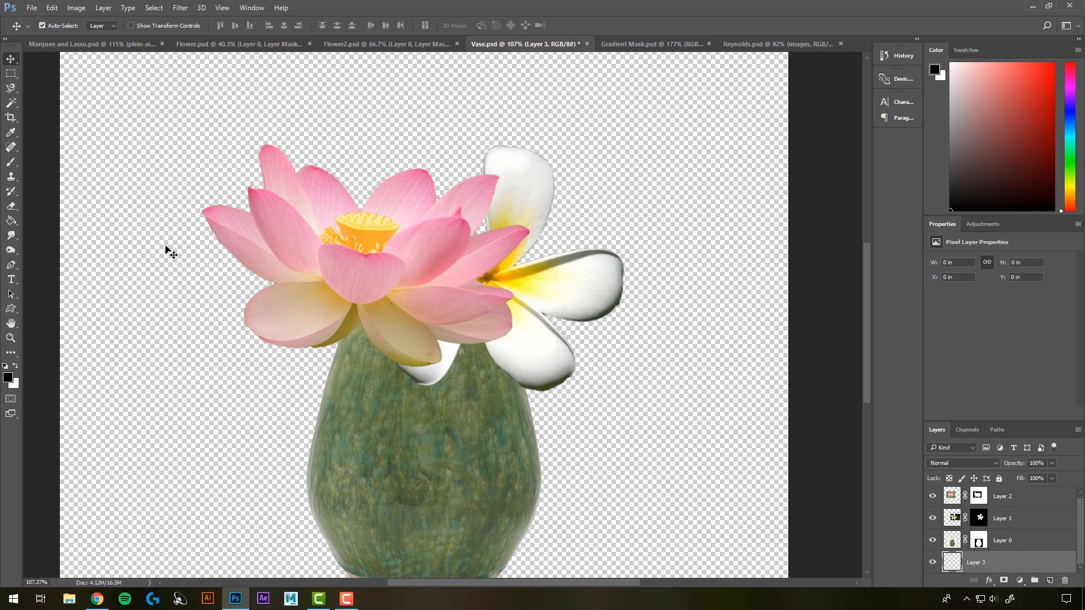
{"action": "left_click", "coordinate": [11, 222]}
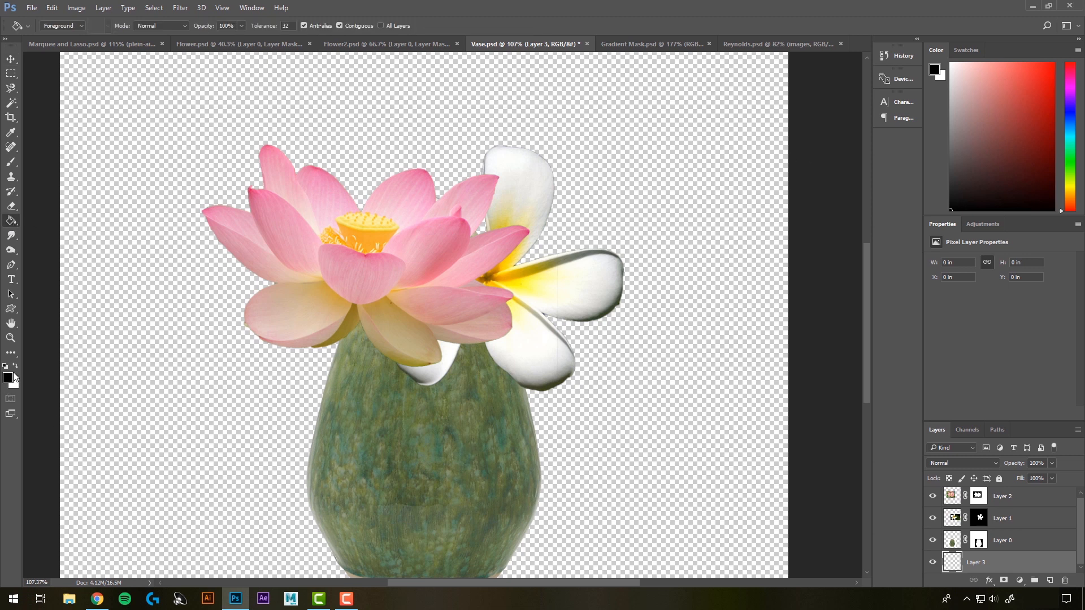
{"action": "left_click", "coordinate": [9, 380]}
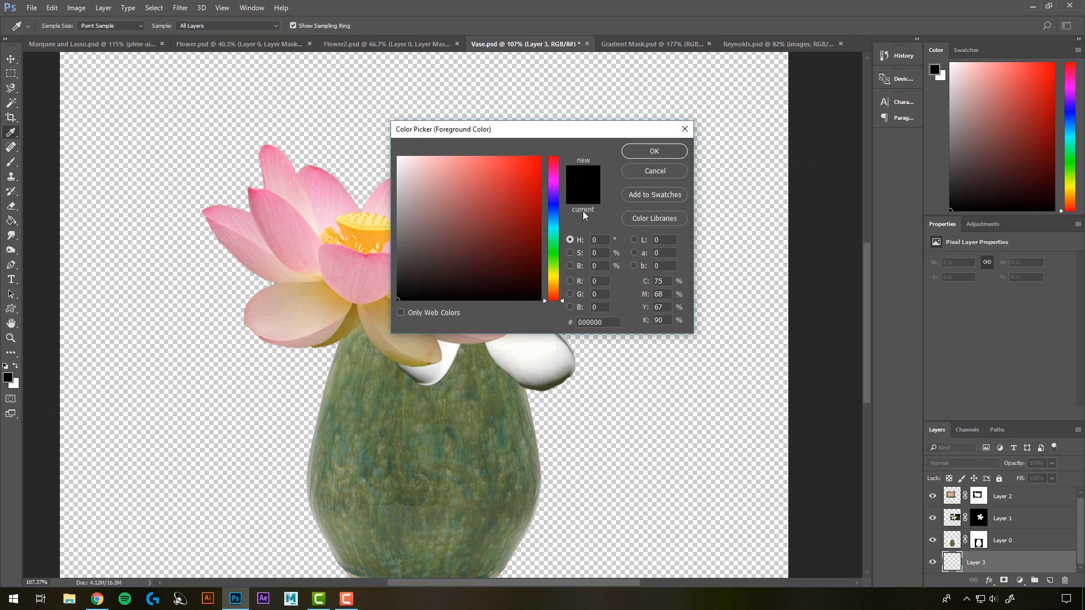
{"action": "left_click", "coordinate": [554, 202]}
{"action": "left_click", "coordinate": [501, 190]}
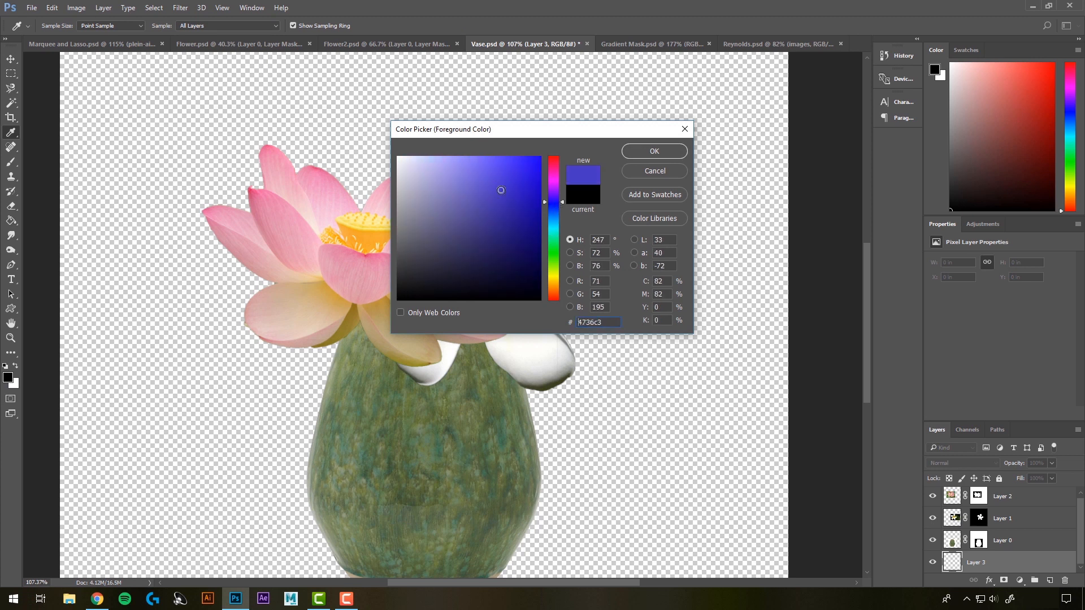
{"action": "left_click", "coordinate": [666, 151]}
{"action": "key", "text": "g"}
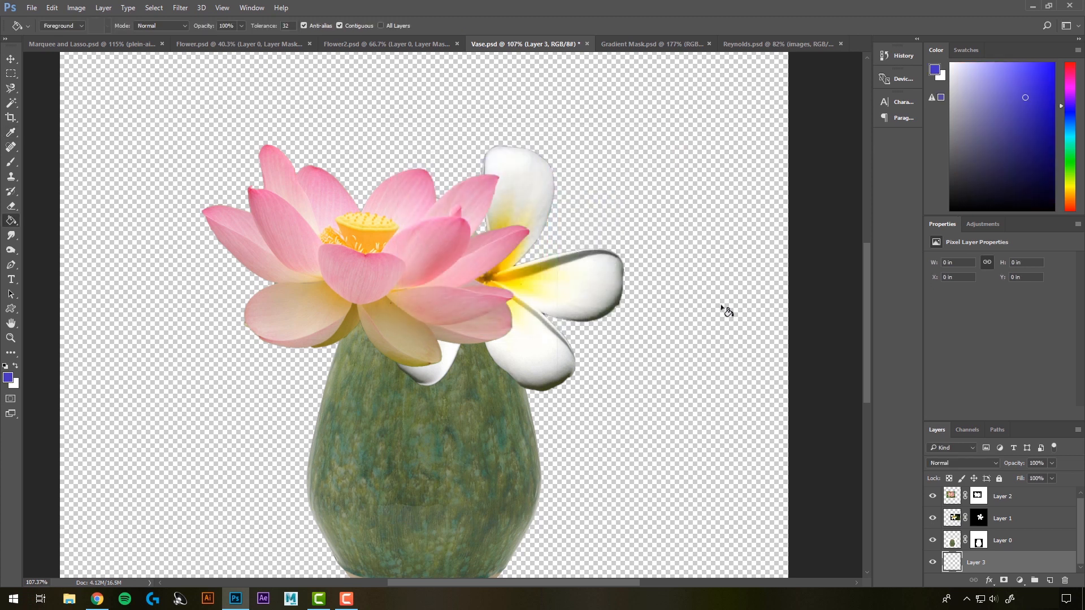
{"action": "left_click", "coordinate": [717, 314]}
- Hide the white flower and pink lotus layers, and reset the foreground and background colors to default black and white
{"action": "left_click_drag", "start_coordinate": [668, 438], "coordinate": [639, 297]}
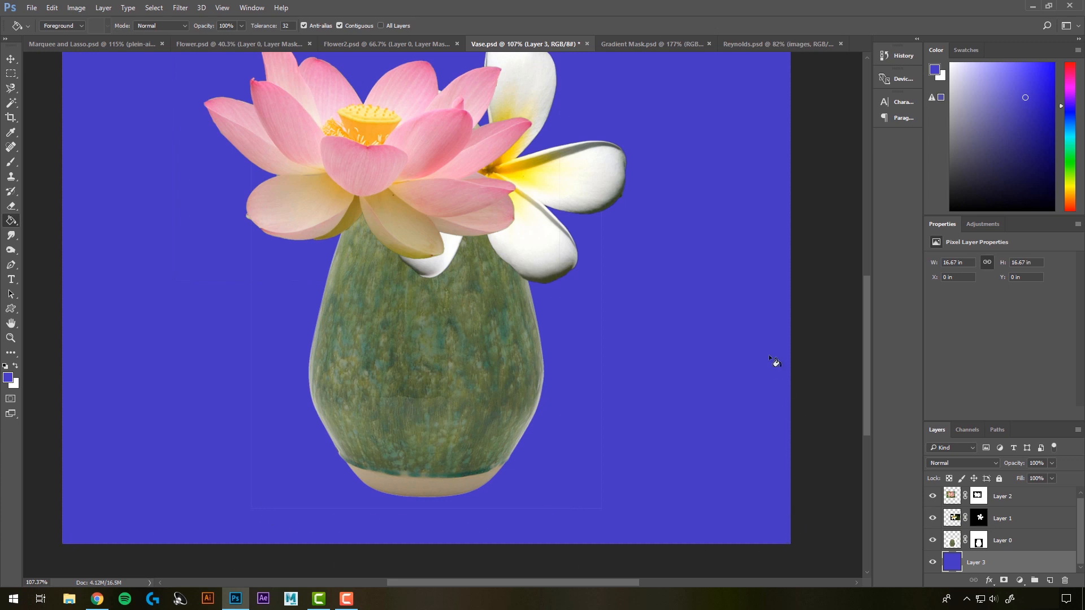
{"action": "left_click", "coordinate": [932, 518]}
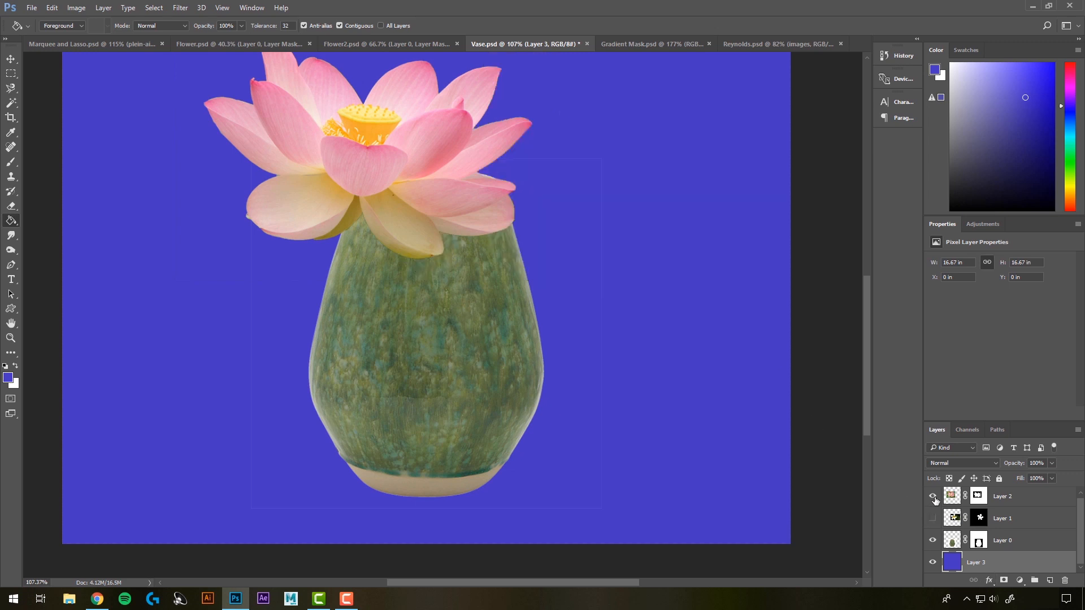
{"action": "left_click", "coordinate": [933, 496]}
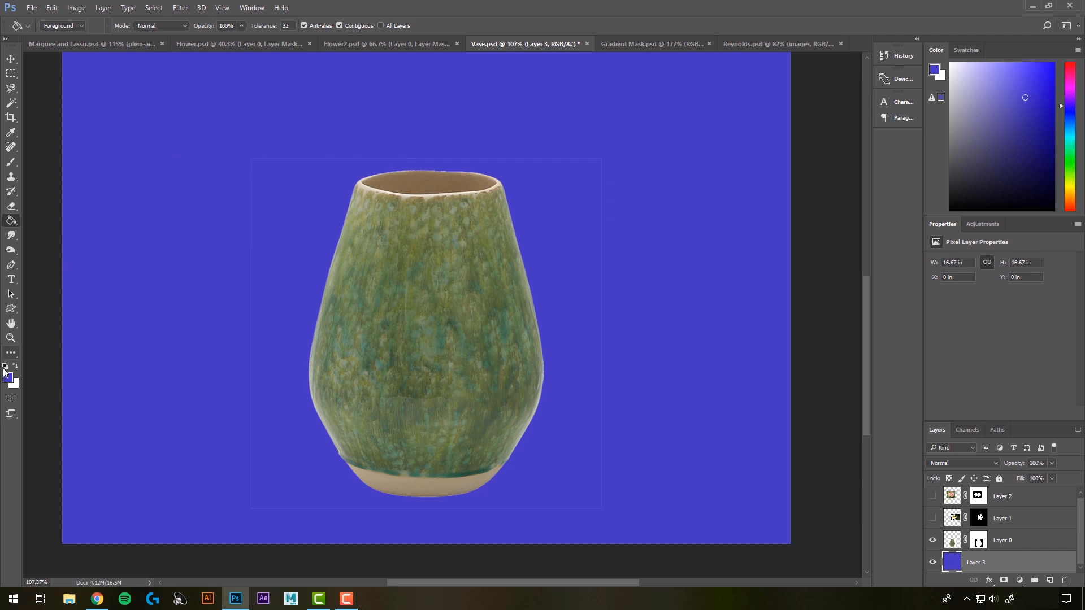
{"action": "key", "text": "d"}
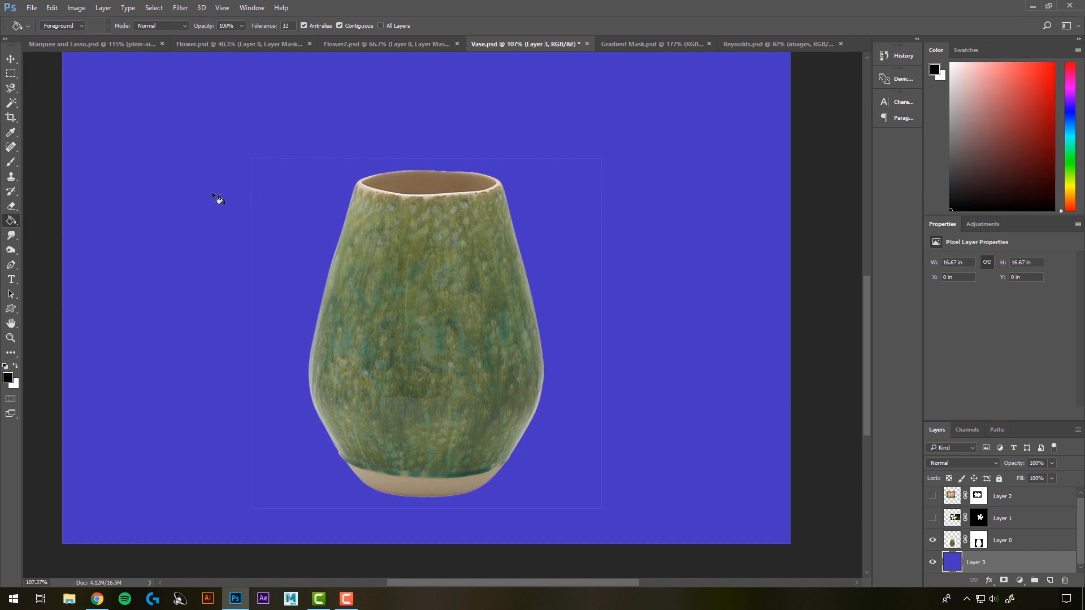
- Brush black on the vase layer's mask to clear the faint leftover outline around the vase, and hide the vase layer
{"action": "key", "text": "b"}
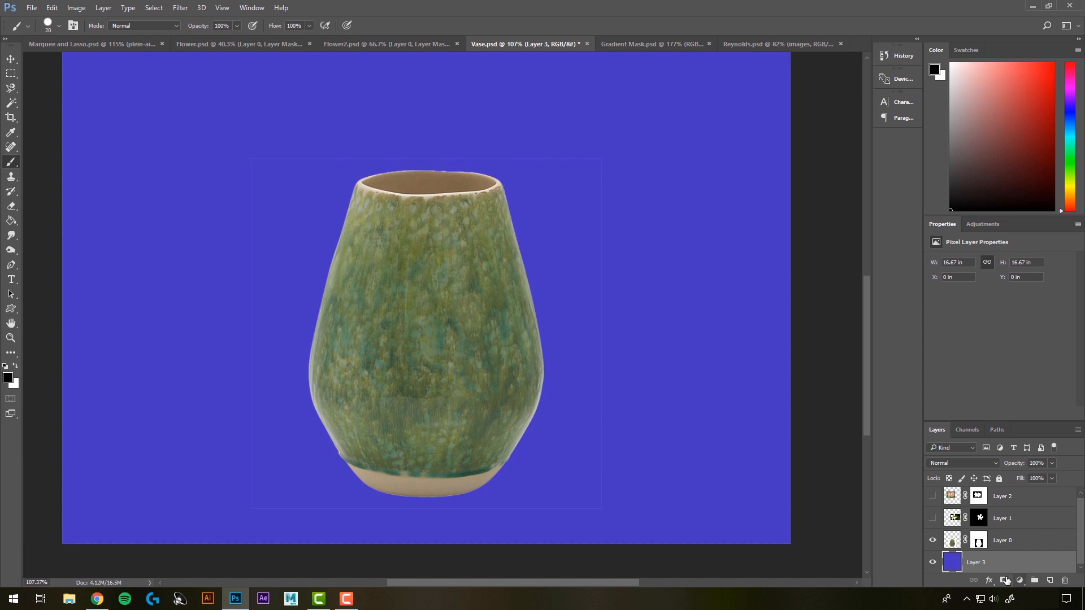
{"action": "left_click", "coordinate": [979, 542]}
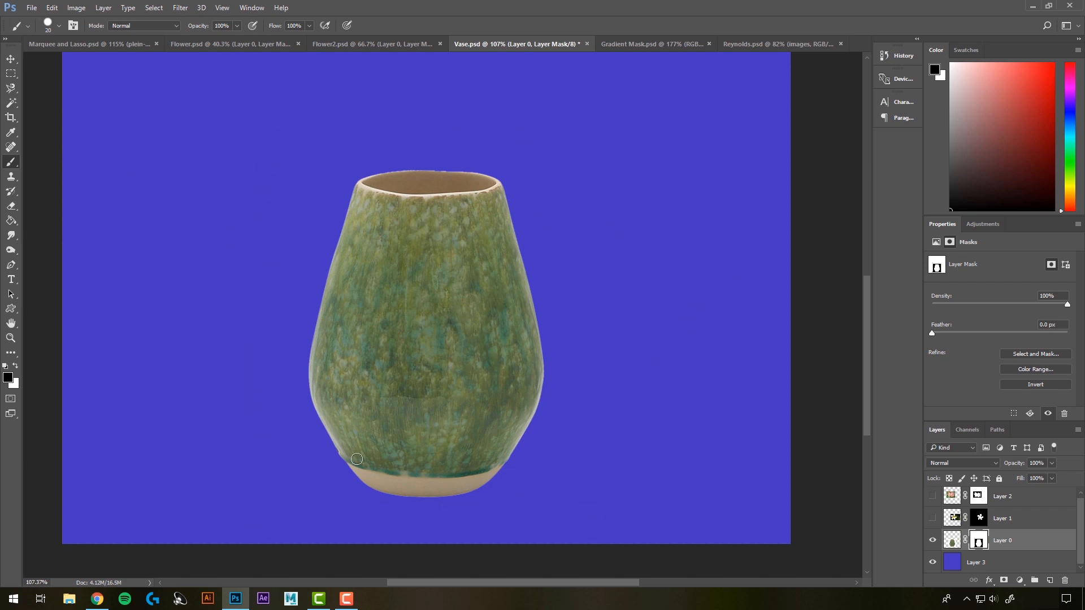
{"action": "left_click", "coordinate": [932, 541]}
- Show the white flower and the pink lotus one at a time against the blue background to check their masks for leftover edges
{"action": "left_click", "coordinate": [933, 519]}
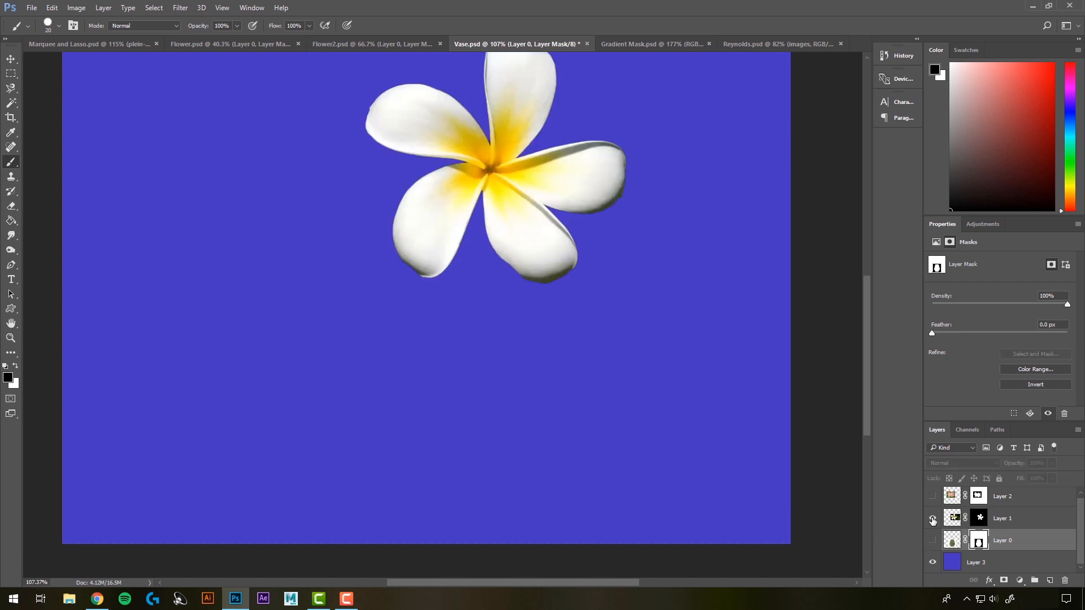
{"action": "left_click_drag", "start_coordinate": [673, 211], "coordinate": [662, 265]}
{"action": "left_click_drag", "start_coordinate": [670, 313], "coordinate": [671, 327]}
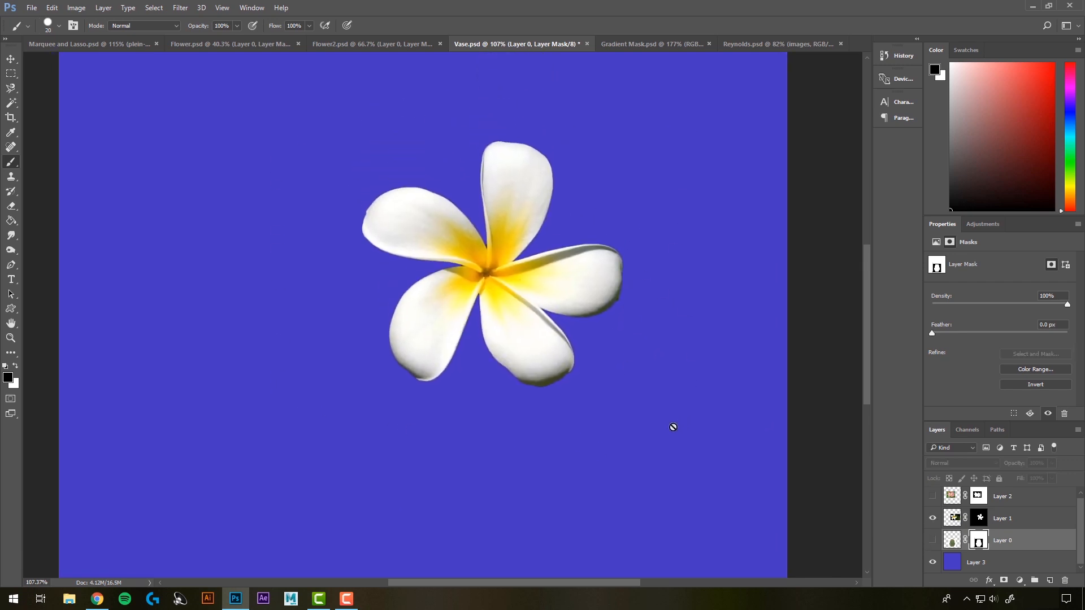
{"action": "left_click", "coordinate": [932, 518]}
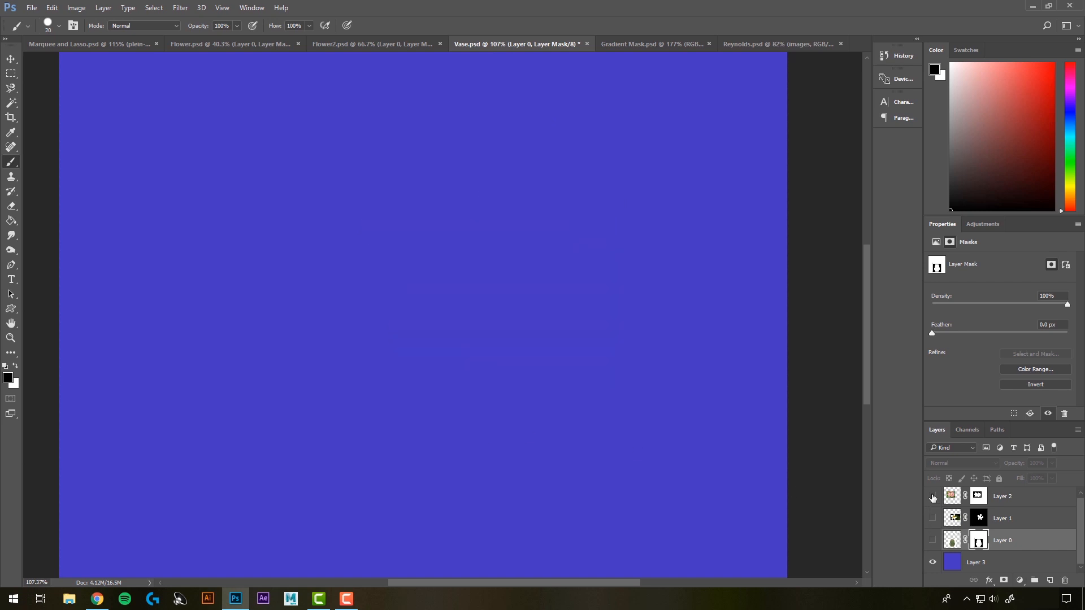
{"action": "left_click", "coordinate": [932, 496]}
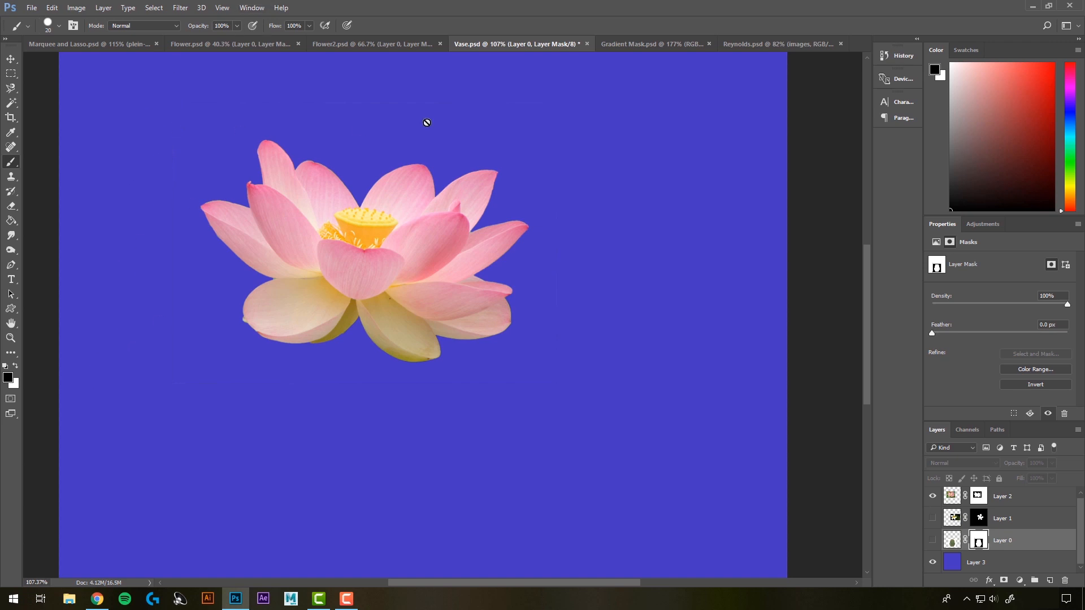
- Fill the blue background layer with black using the Paint Bucket
{"action": "left_click", "coordinate": [8, 377]}
{"action": "left_click", "coordinate": [654, 172]}
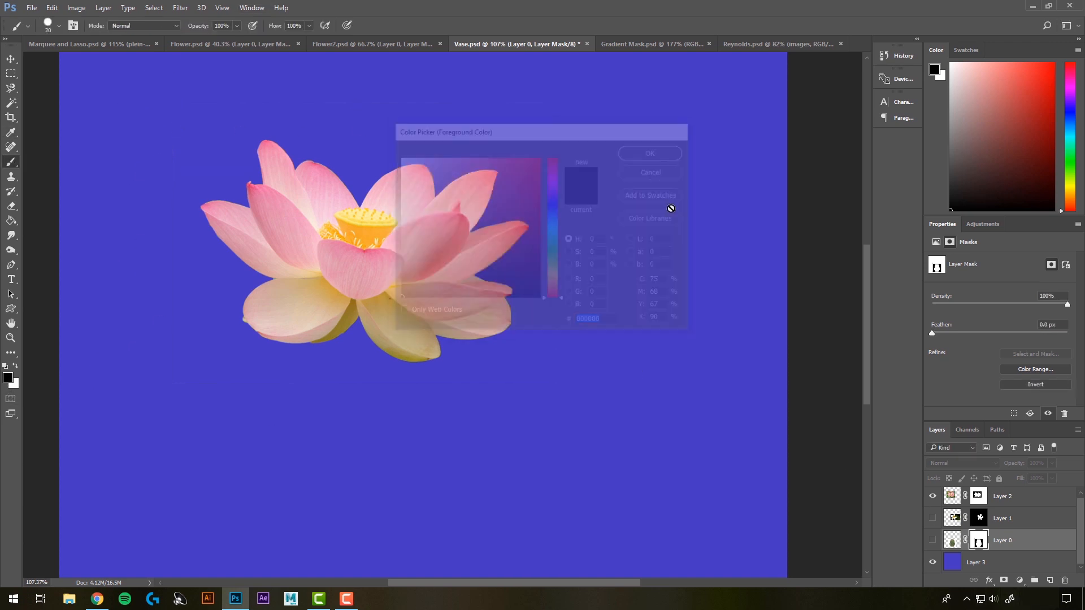
{"action": "left_click", "coordinate": [985, 570]}
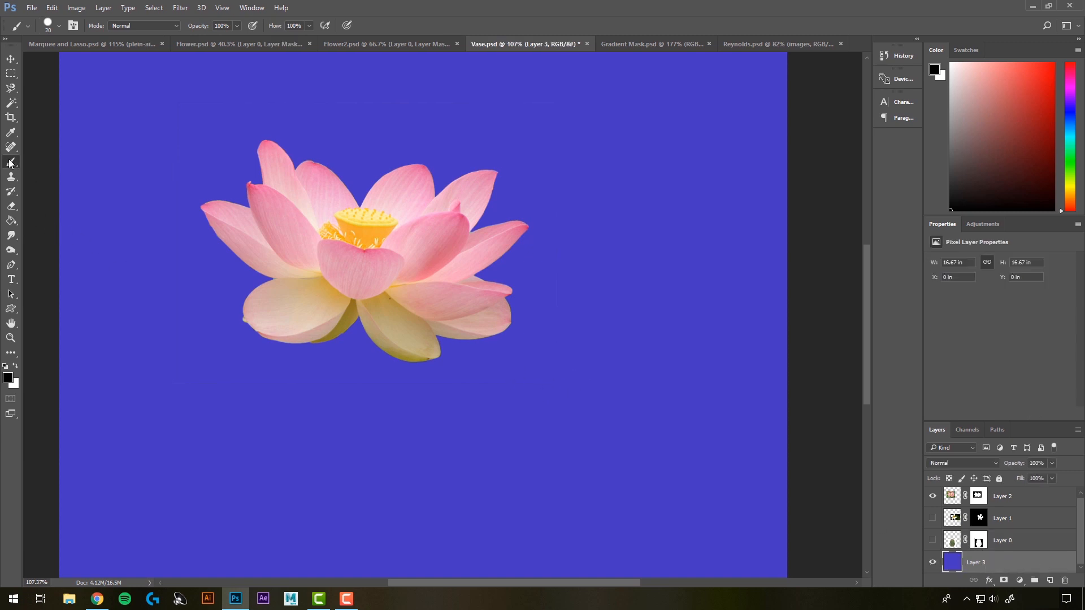
{"action": "key", "text": "g"}
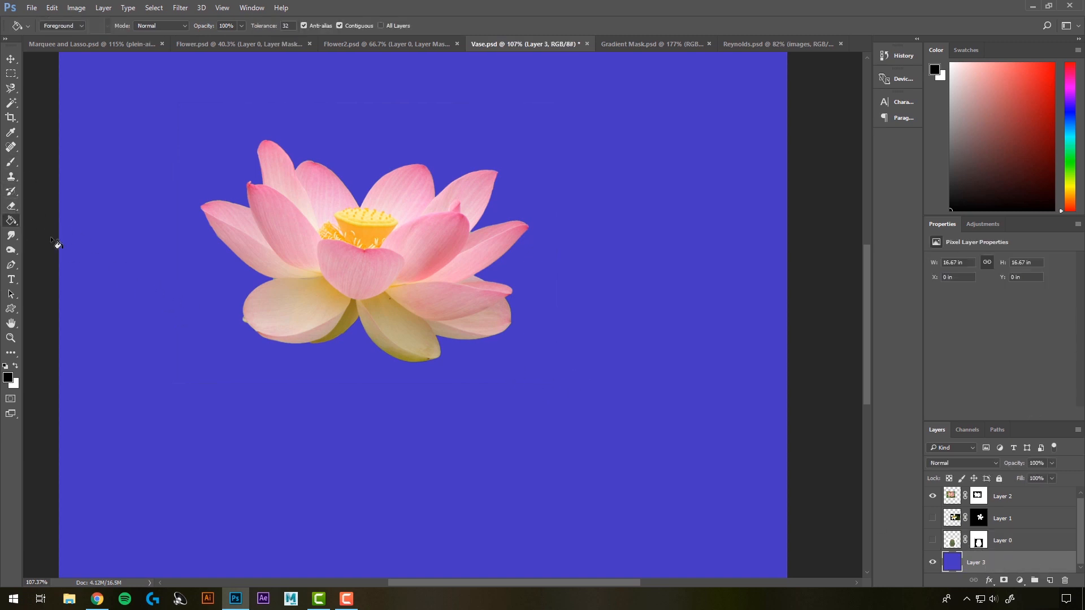
{"action": "left_click", "coordinate": [139, 260]}
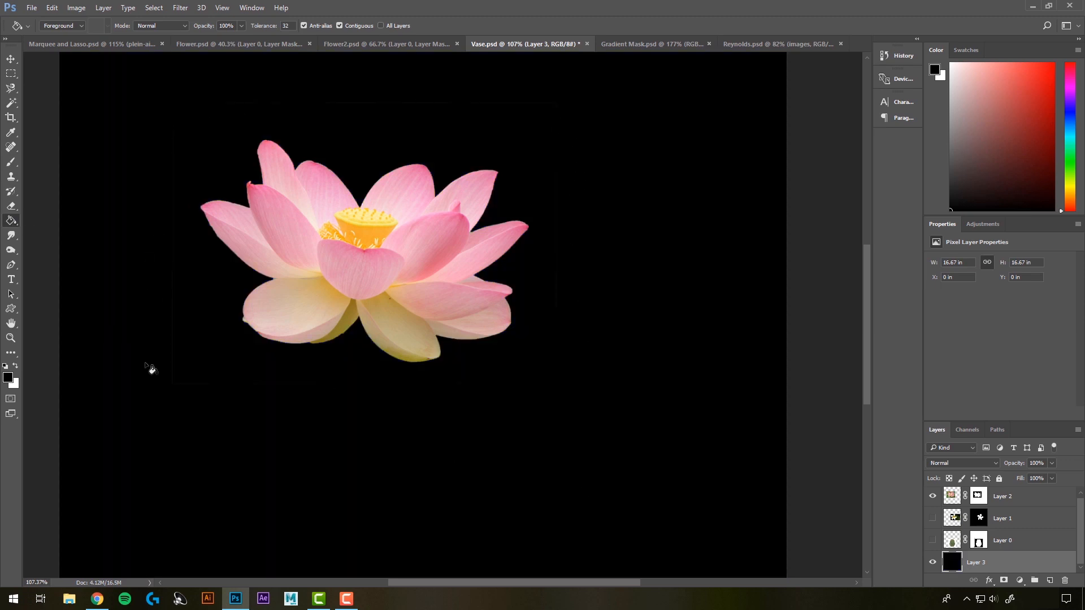
- Brush black on the pink lotus layer's mask to clear the faint leftover edges around the flower
{"action": "left_click", "coordinate": [978, 497]}
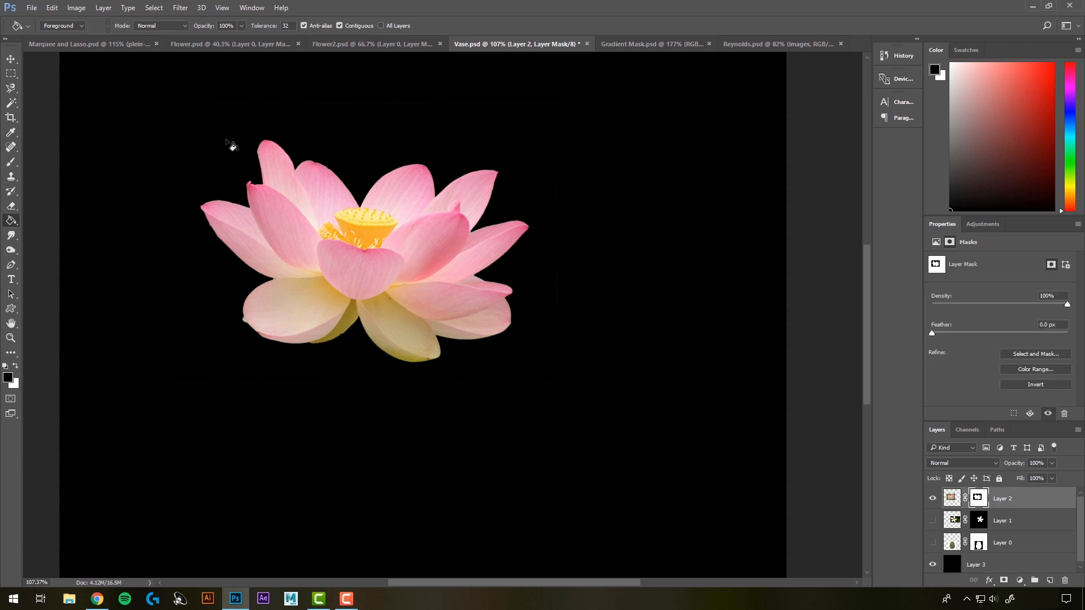
{"action": "key", "text": "b"}
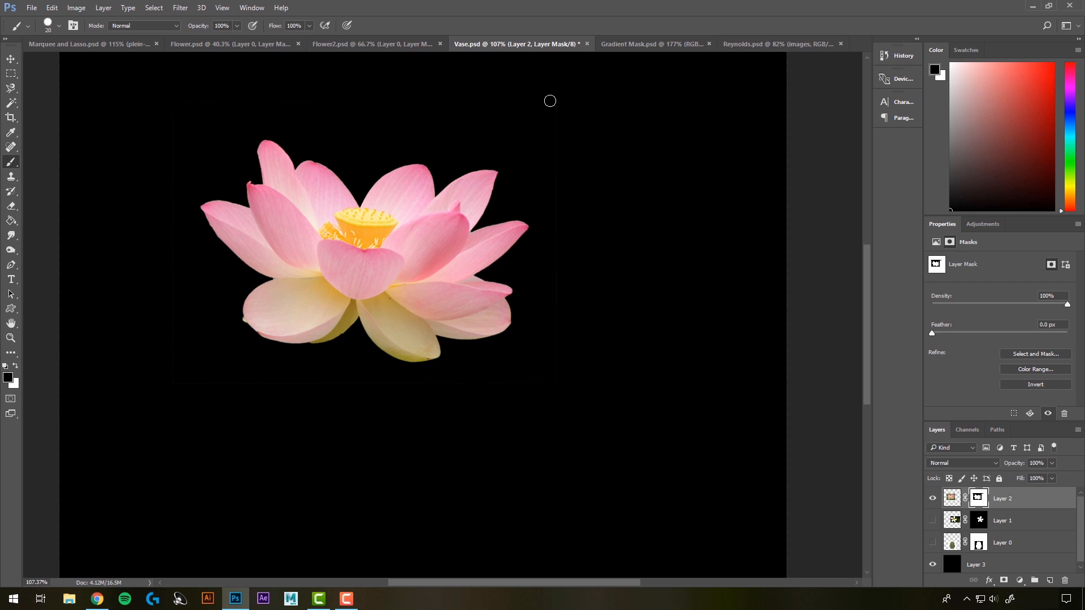
{"action": "mouse_move", "coordinate": [550, 101]}
{"action": "left_mouse_down"}
{"action": "mouse_move", "coordinate": [550, 474]}
{"action": "mouse_move", "coordinate": [554, 380]}
{"action": "mouse_move", "coordinate": [181, 364]}
{"action": "mouse_move", "coordinate": [155, 380]}
{"action": "mouse_move", "coordinate": [175, 380]}
{"action": "mouse_move", "coordinate": [205, 54]}
{"action": "left_mouse_up"}
- Hide the black background layer and show the vase and white flower layers together with the lotus
{"action": "left_click", "coordinate": [932, 565]}
{"action": "left_click", "coordinate": [933, 544]}
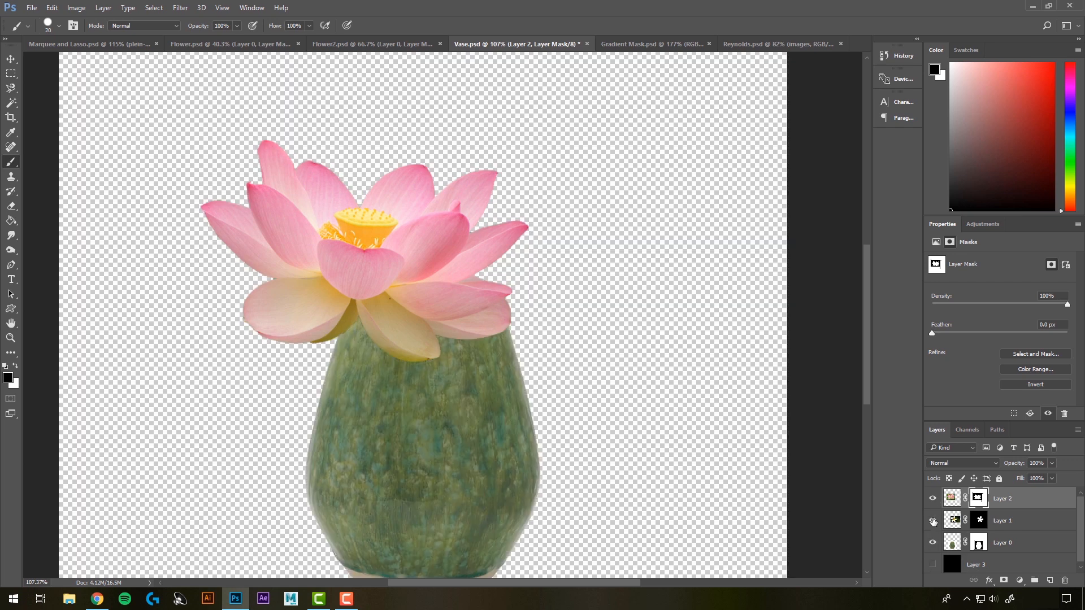
{"action": "left_click", "coordinate": [933, 521]}
{"action": "scroll", "coordinate": [618, 445], "scroll_direction": "down", "scroll_amount": 2}
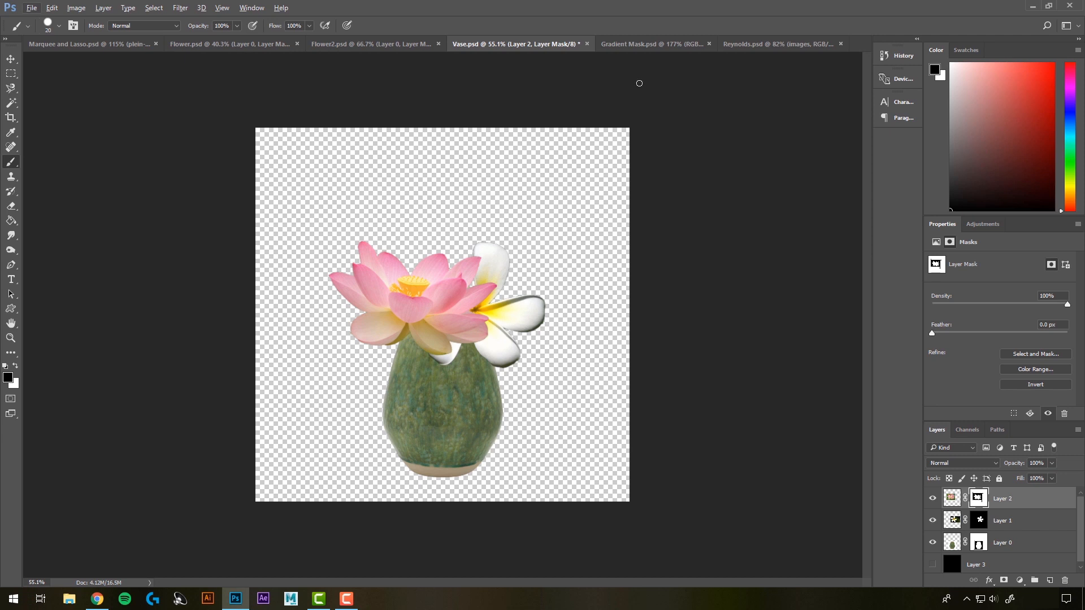
- Switch to Gradient Mask.psd, select the Sky layer, and hide the Background layer
{"action": "left_click", "coordinate": [637, 46]}
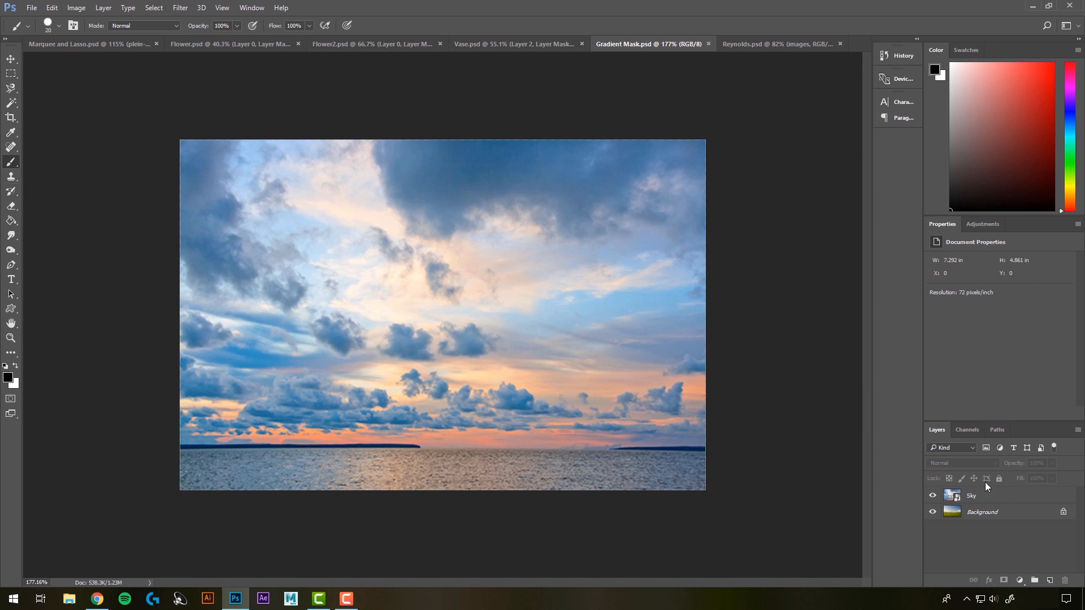
{"action": "left_click", "coordinate": [977, 495]}
{"action": "left_click", "coordinate": [932, 512]}
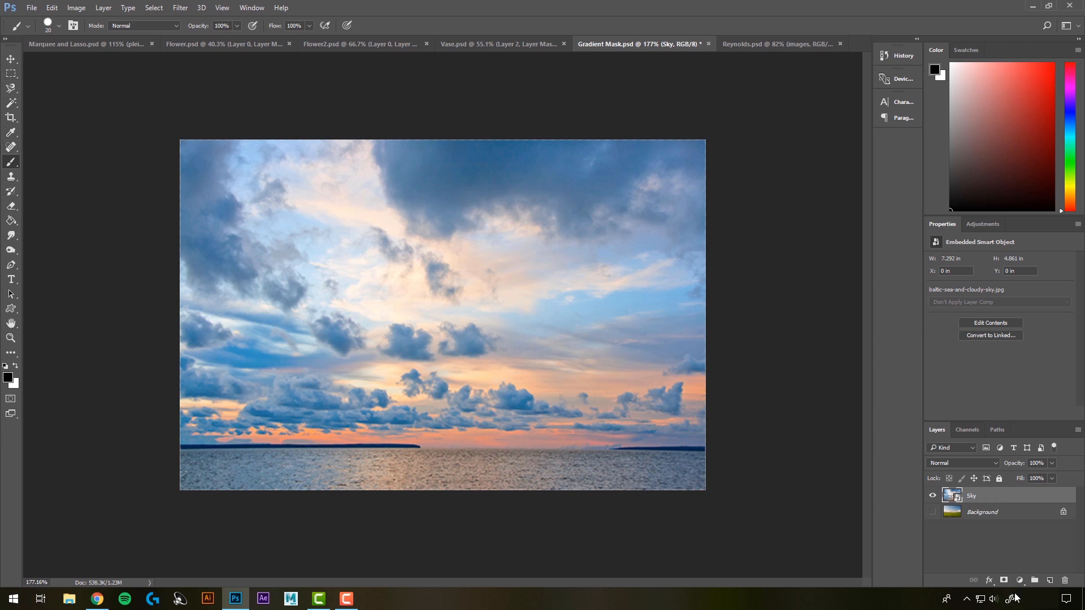
- Add a layer mask to the Sky layer, and try a black stroke across it with a 60 px brush at 100% opacity before undoing the stroke
{"action": "left_click", "coordinate": [1004, 581]}
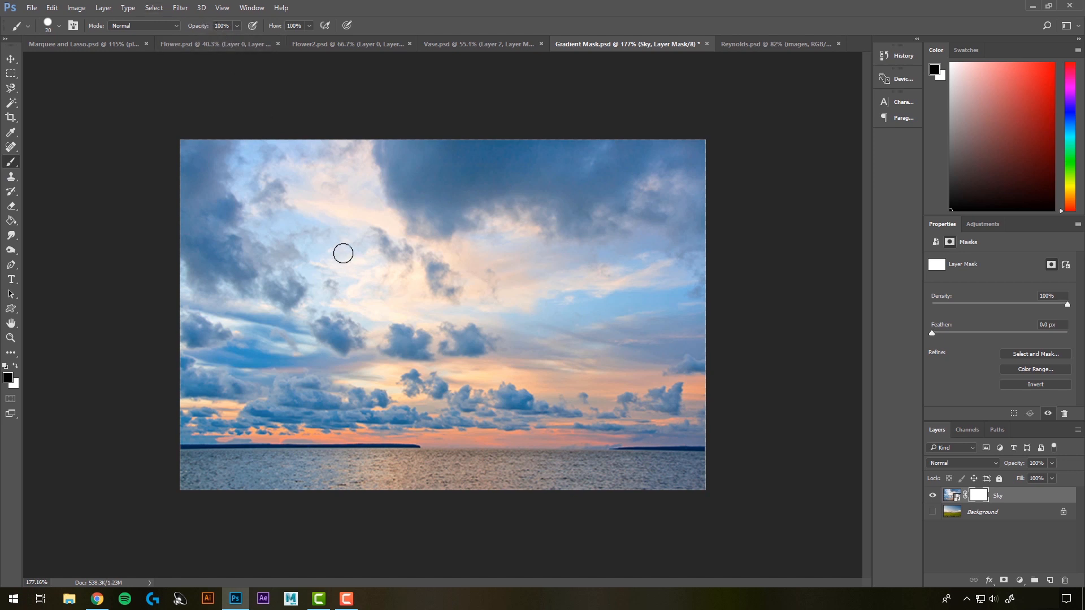
{"action": "key", "text": "bracketright"}
{"action": "key", "text": "bracketright"}
{"action": "key", "text": "bracketright"}
{"action": "key", "text": "bracketright"}
{"action": "key", "text": "bracketright"}
{"action": "key", "text": "bracketright"}
{"action": "key", "text": "bracketright"}
{"action": "left_click_drag", "start_coordinate": [328, 264], "coordinate": [539, 262]}
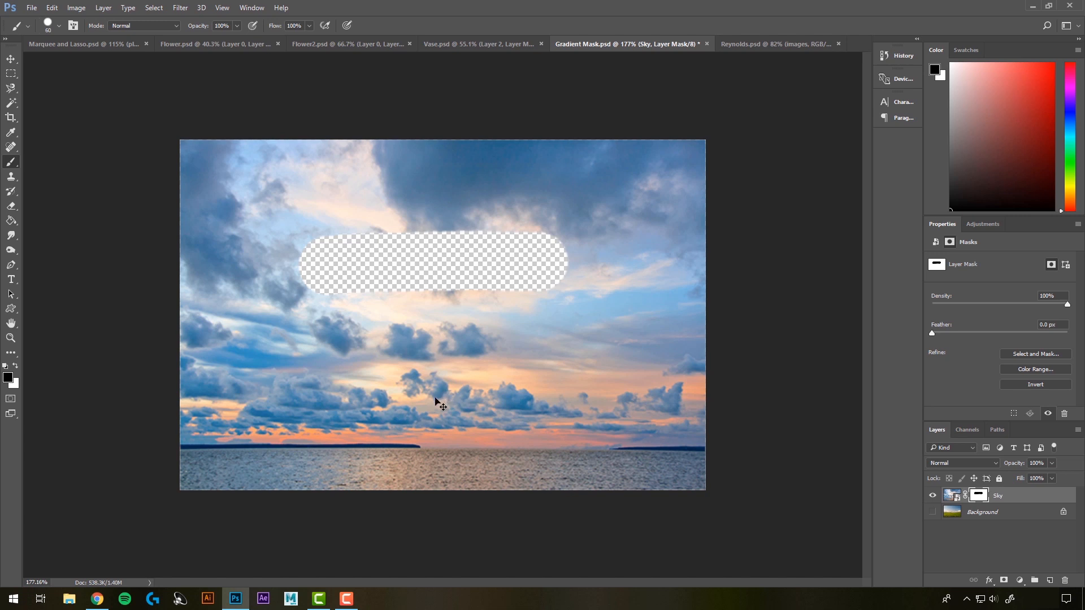
{"action": "key", "text": "ctrl+z"}
- Paint black on the Sky layer's mask at 51% brush opacity over the upper clouds and at 13% over the lower clouds
{"action": "left_click", "coordinate": [236, 26]}
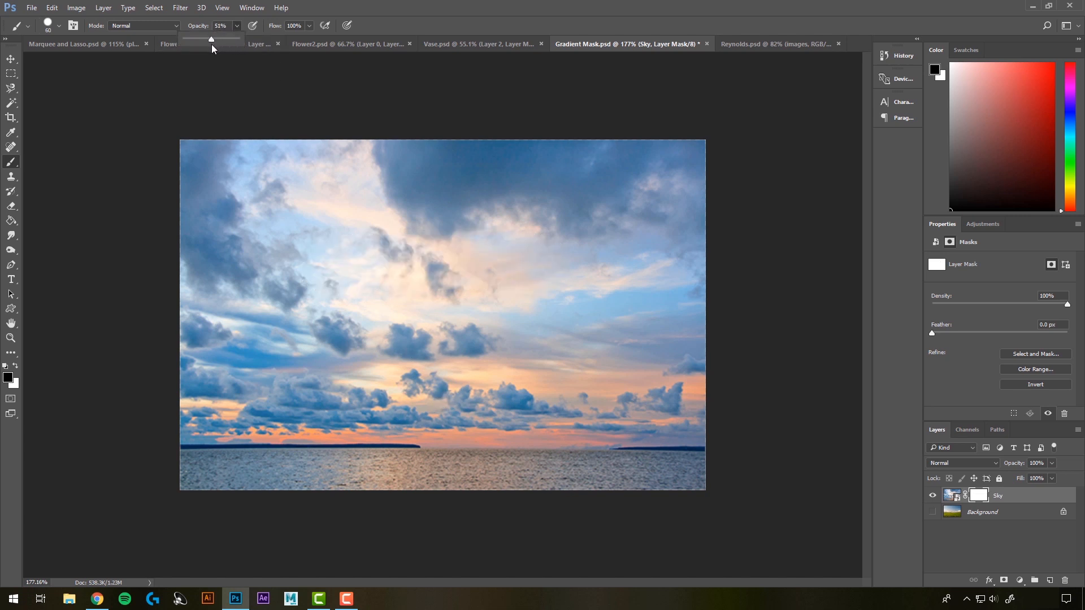
{"action": "mouse_move", "coordinate": [256, 229]}
{"action": "left_mouse_down"}
{"action": "mouse_move", "coordinate": [650, 226]}
{"action": "mouse_move", "coordinate": [654, 206]}
{"action": "mouse_move", "coordinate": [470, 164]}
{"action": "mouse_move", "coordinate": [339, 165]}
{"action": "mouse_move", "coordinate": [274, 211]}
{"action": "mouse_move", "coordinate": [385, 162]}
{"action": "mouse_move", "coordinate": [520, 189]}
{"action": "left_mouse_up"}
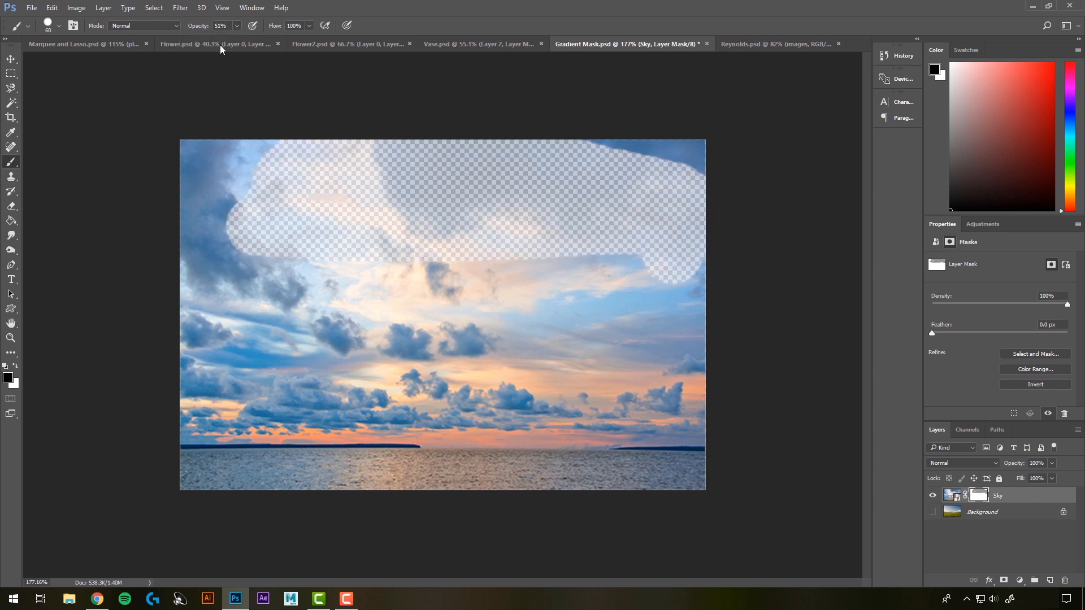
{"action": "key", "text": "1"}
{"action": "key", "text": "3"}
{"action": "mouse_move", "coordinate": [254, 334]}
{"action": "left_mouse_down"}
{"action": "mouse_move", "coordinate": [483, 315]}
{"action": "mouse_move", "coordinate": [513, 340]}
{"action": "mouse_move", "coordinate": [345, 338]}
{"action": "mouse_move", "coordinate": [271, 381]}
{"action": "mouse_move", "coordinate": [465, 355]}
{"action": "mouse_move", "coordinate": [575, 366]}
{"action": "mouse_move", "coordinate": [297, 392]}
{"action": "mouse_move", "coordinate": [281, 328]}
{"action": "mouse_move", "coordinate": [566, 367]}
{"action": "mouse_move", "coordinate": [460, 348]}
{"action": "mouse_move", "coordinate": [323, 348]}
{"action": "mouse_move", "coordinate": [303, 374]}
{"action": "mouse_move", "coordinate": [320, 357]}
{"action": "mouse_move", "coordinate": [464, 338]}
{"action": "mouse_move", "coordinate": [577, 367]}
{"action": "mouse_move", "coordinate": [551, 347]}
{"action": "mouse_move", "coordinate": [352, 358]}
{"action": "mouse_move", "coordinate": [293, 345]}
{"action": "mouse_move", "coordinate": [466, 363]}
{"action": "mouse_move", "coordinate": [550, 406]}
{"action": "left_mouse_up"}
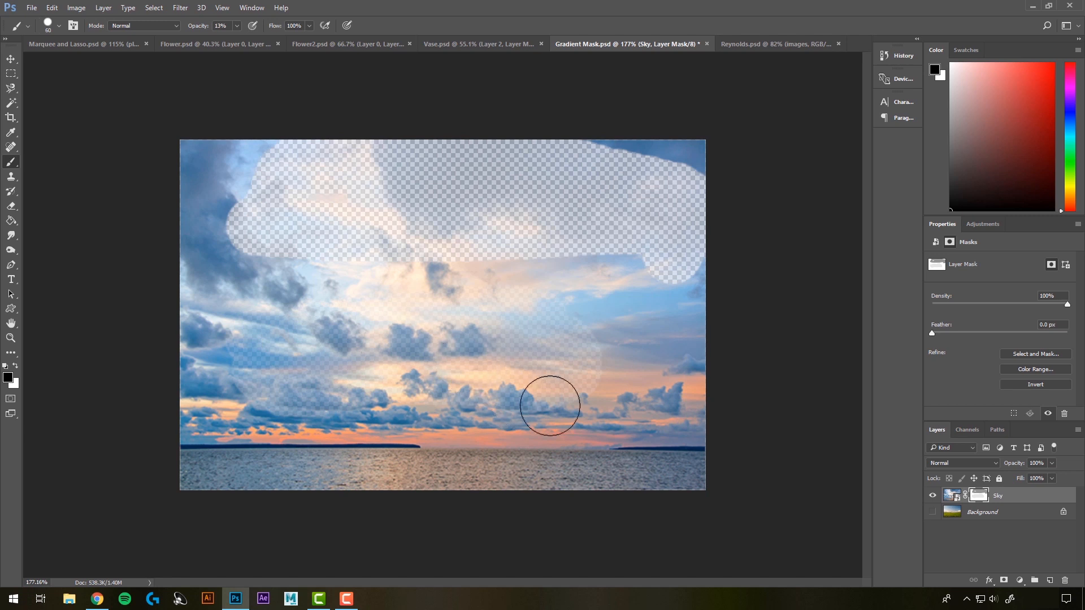
- Disable and re-enable the Sky layer's mask, and delete it
{"action": "right_click", "coordinate": [980, 497]}
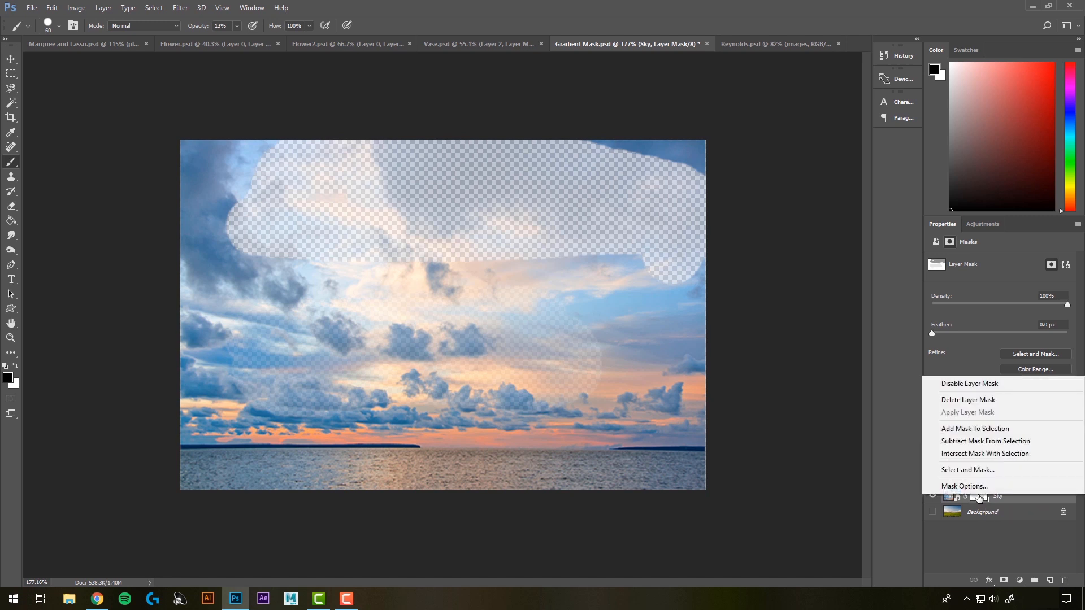
{"action": "left_click", "coordinate": [964, 384]}
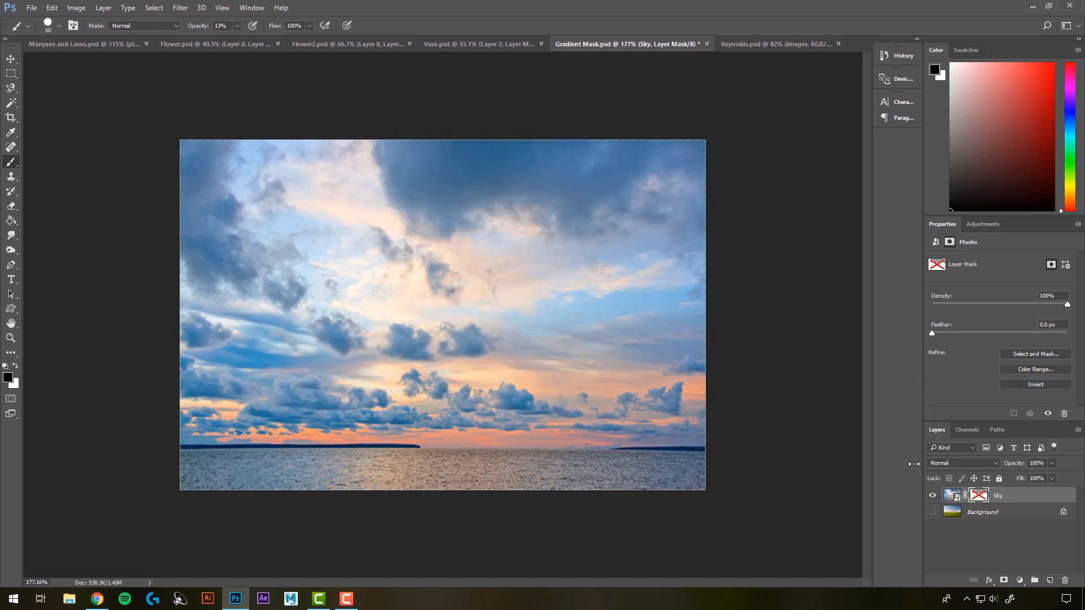
{"action": "right_click", "coordinate": [980, 498]}
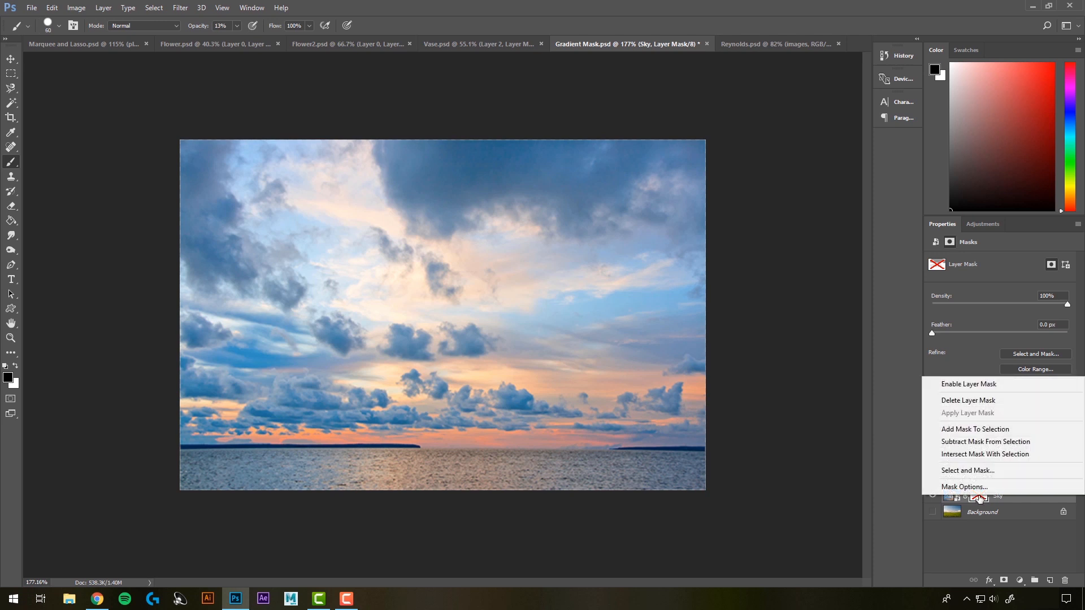
{"action": "left_click", "coordinate": [954, 385]}
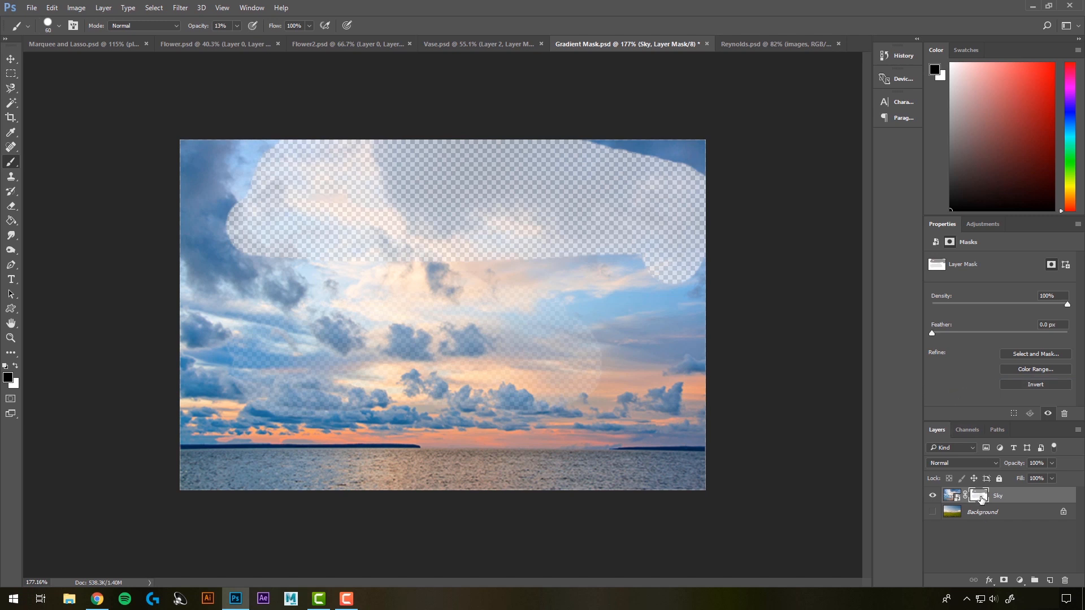
{"action": "right_click", "coordinate": [979, 498]}
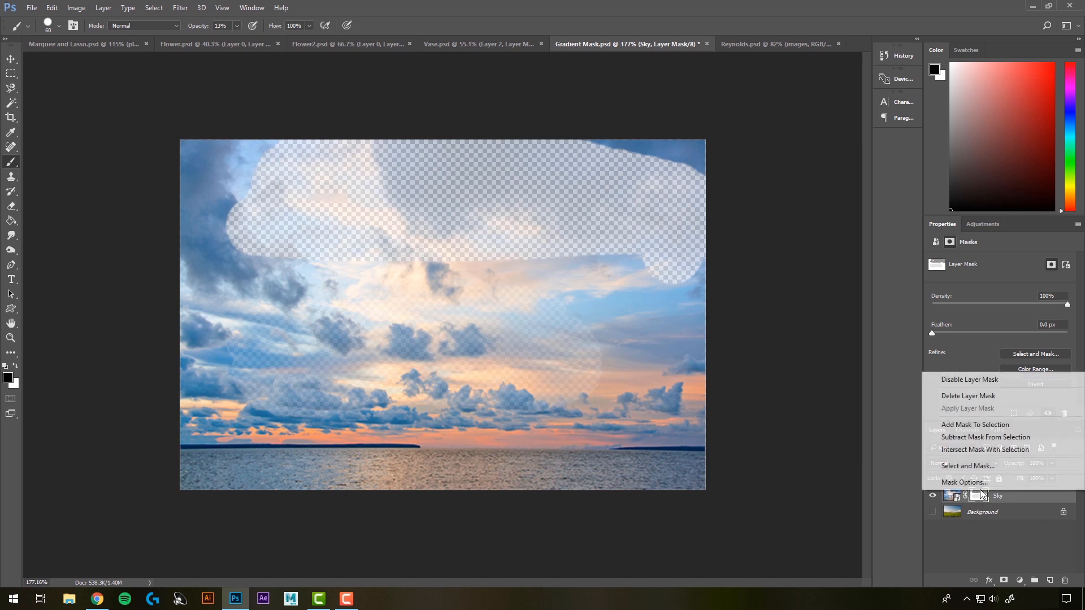
{"action": "left_click", "coordinate": [969, 395]}
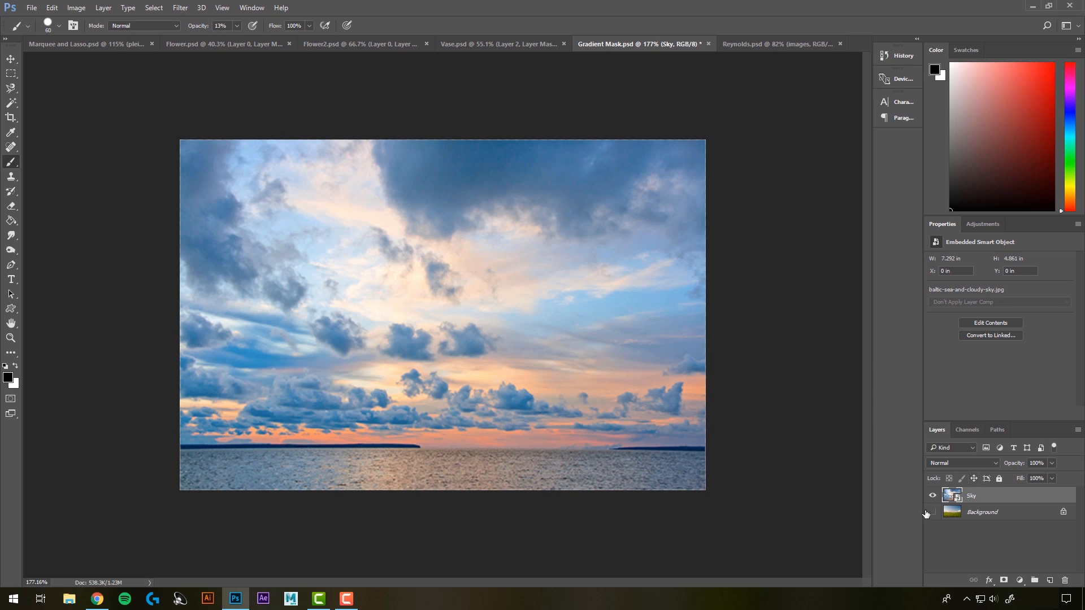
- Show the Background layer and hide the Sky layer so only the green field image is displayed
{"action": "left_click", "coordinate": [934, 511]}
{"action": "left_click", "coordinate": [933, 497]}
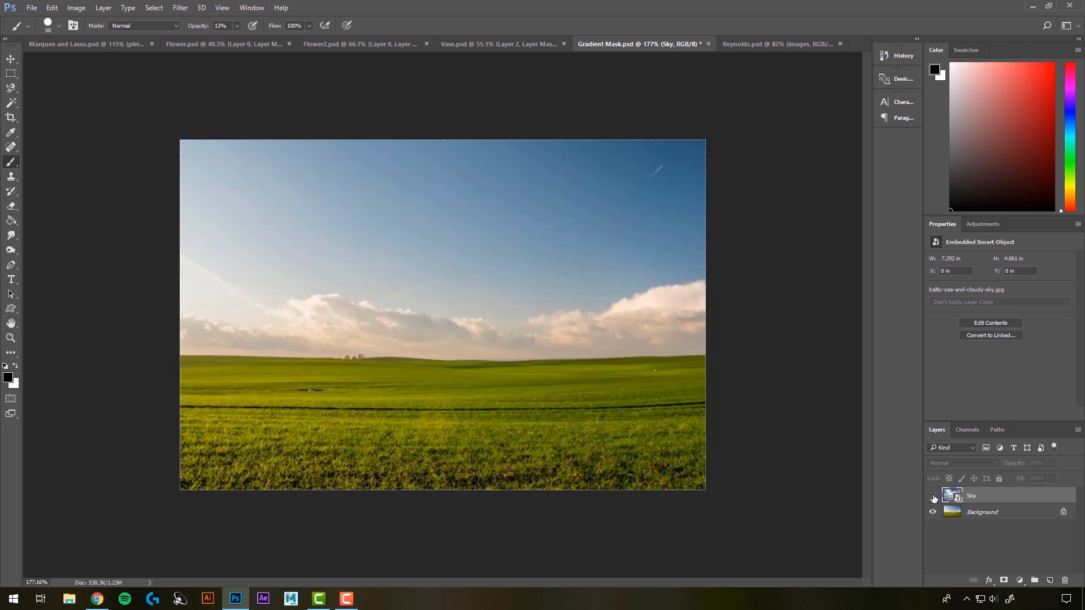
{"action": "left_click", "coordinate": [933, 496]}
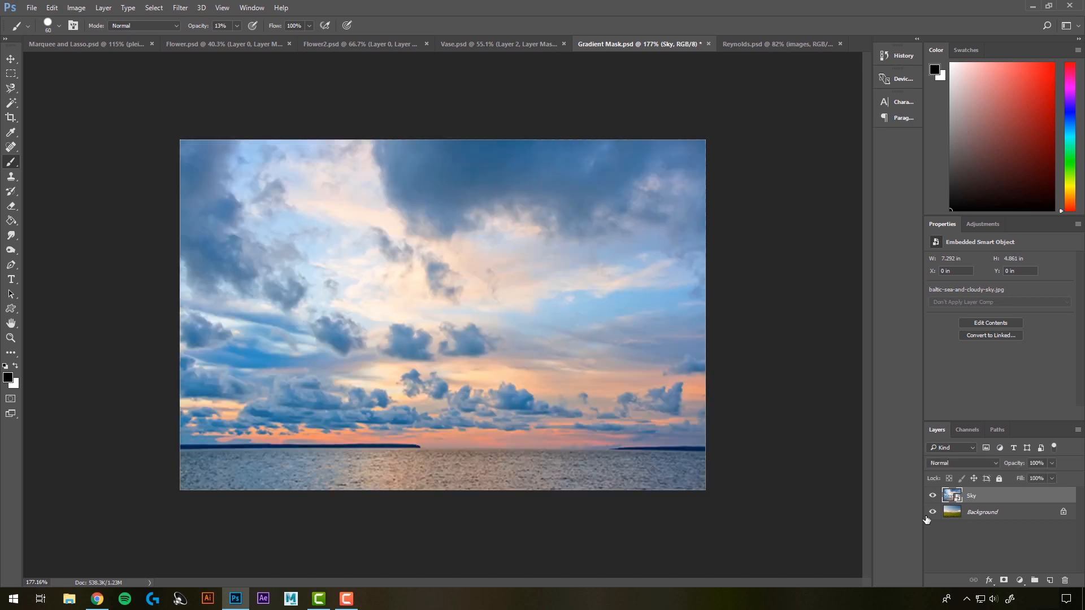
{"action": "left_click", "coordinate": [933, 496]}
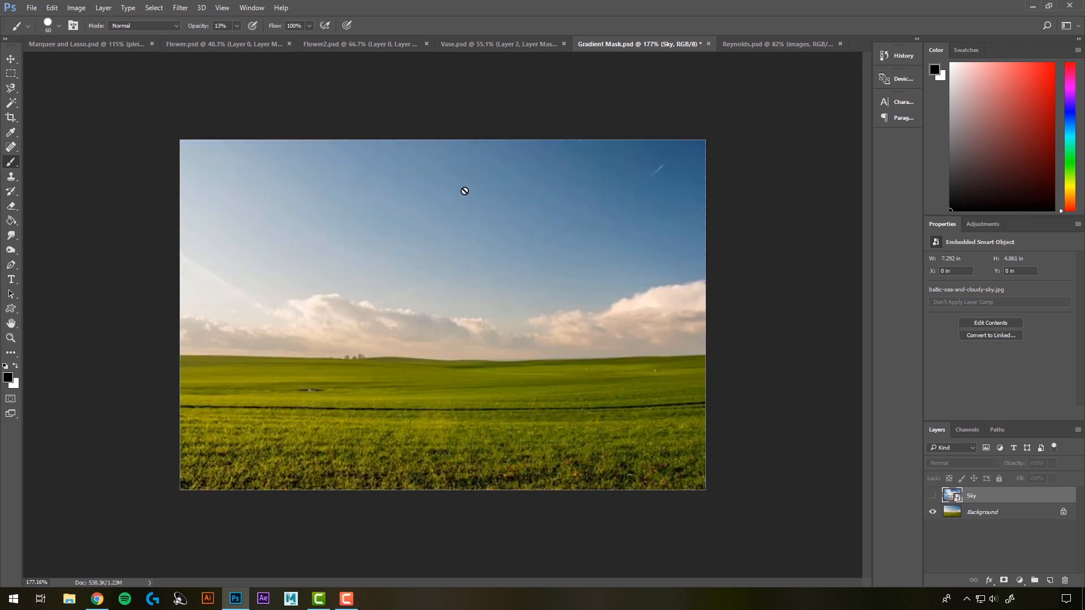
- Add a layer mask to the green field's Background layer, and activate the Paint Bucket tool after trying the Gradient tool
{"action": "left_click", "coordinate": [984, 514]}
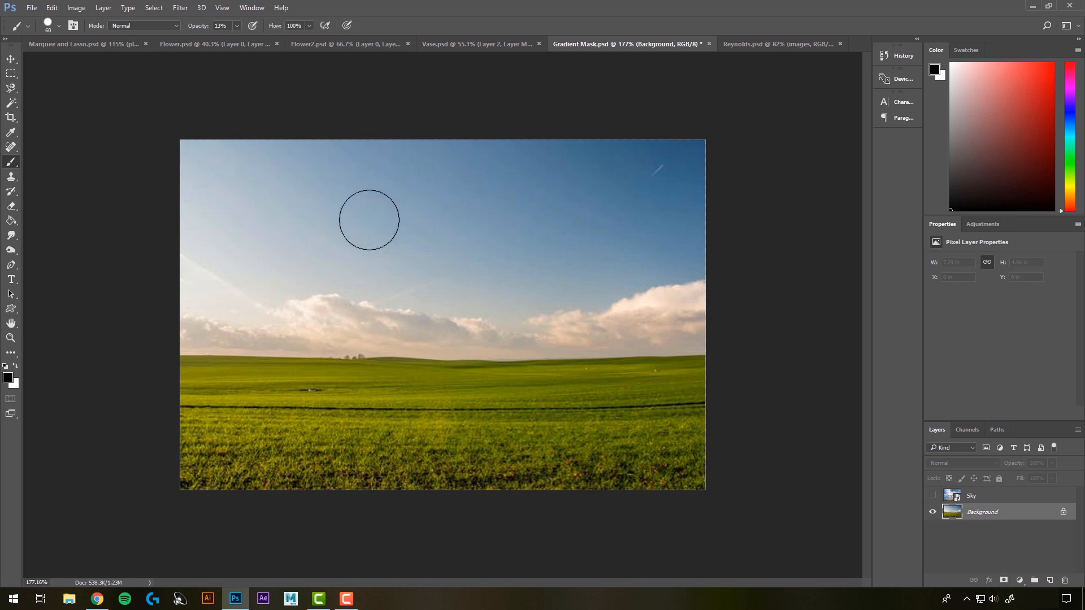
{"action": "left_click", "coordinate": [1004, 580]}
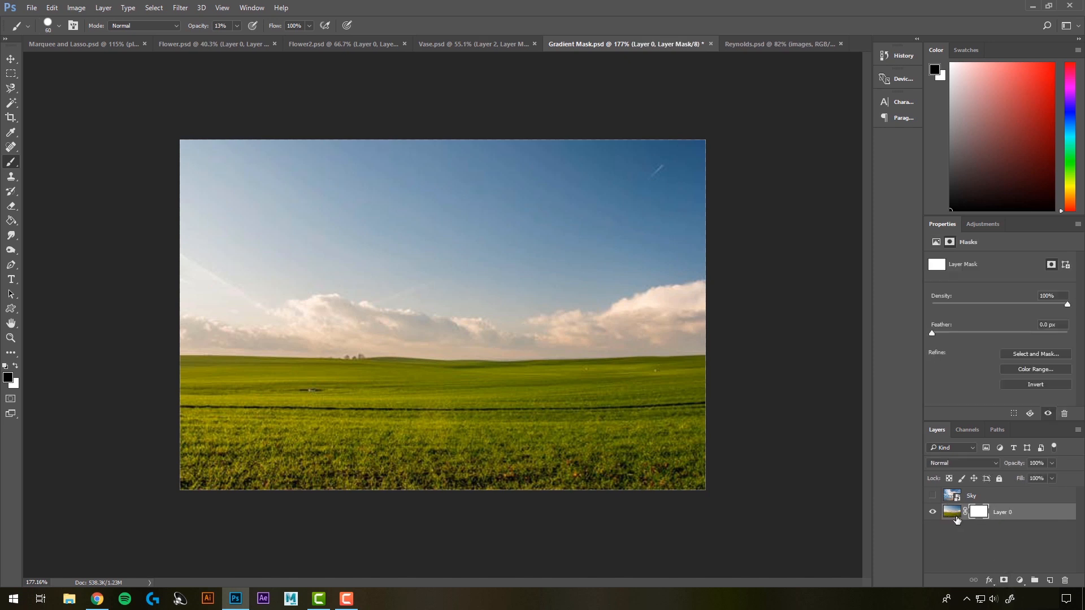
{"action": "left_click", "coordinate": [12, 222]}
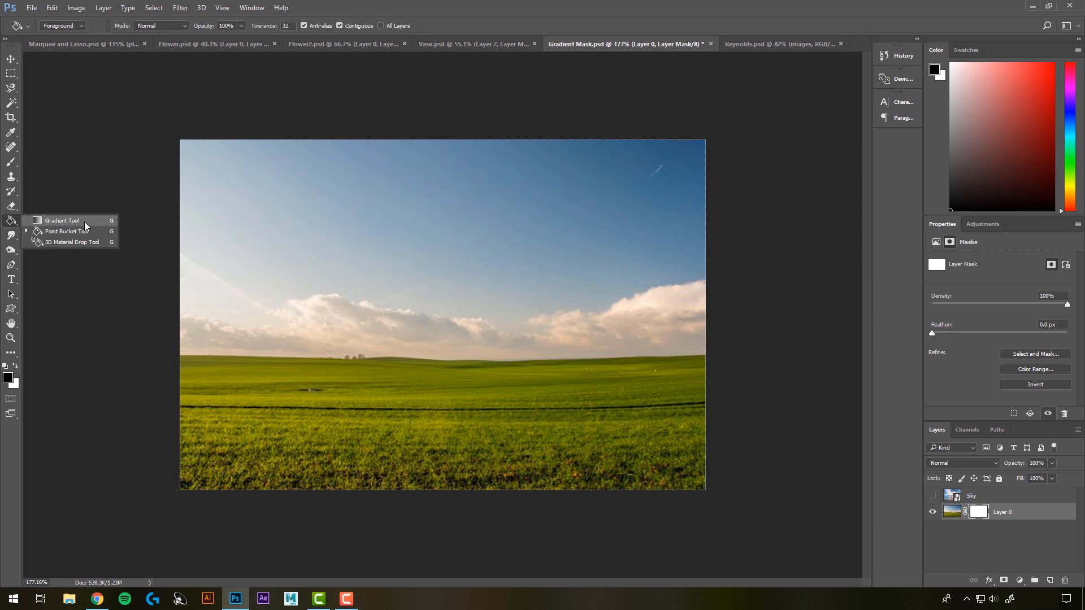
{"action": "left_click", "coordinate": [84, 221]}
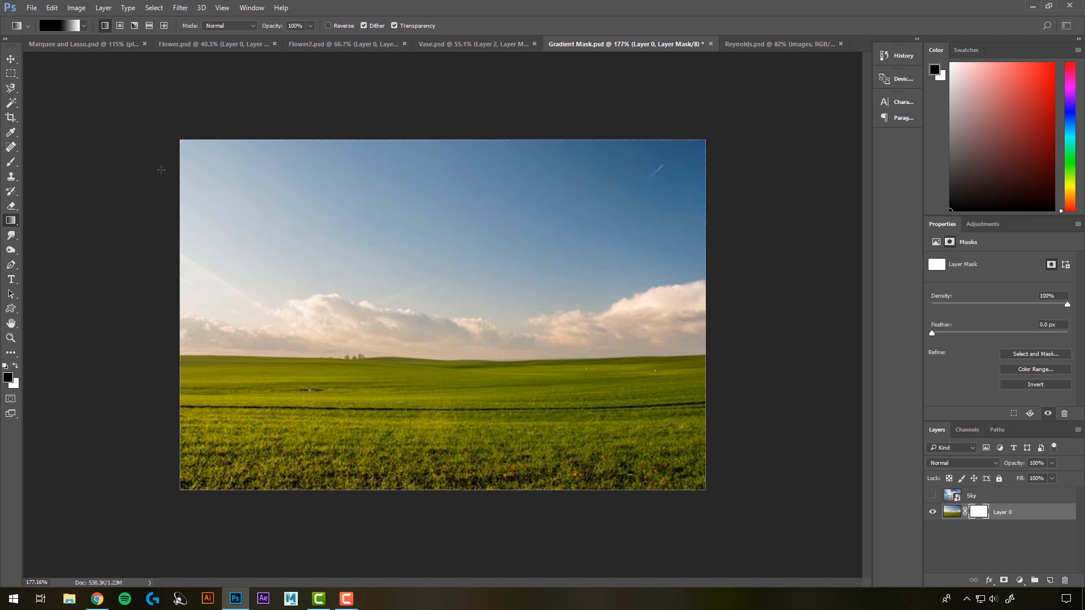
{"action": "left_click", "coordinate": [13, 223]}
{"action": "left_click", "coordinate": [49, 230]}
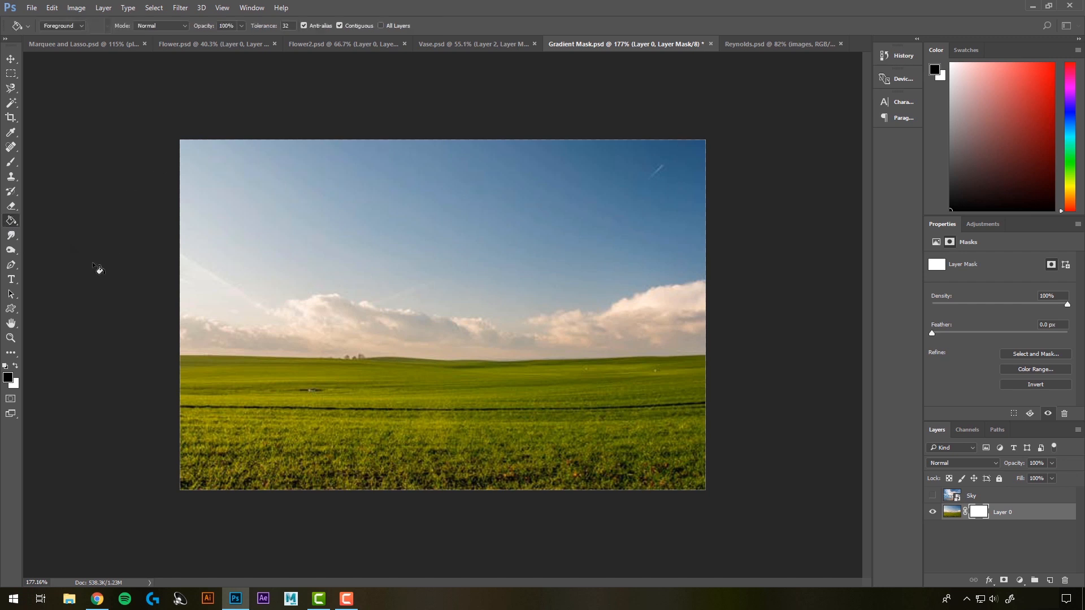
- Activate the Gradient tool and choose the black-to-white gradient preset
{"action": "left_click", "coordinate": [17, 226]}
{"action": "left_click", "coordinate": [56, 221]}
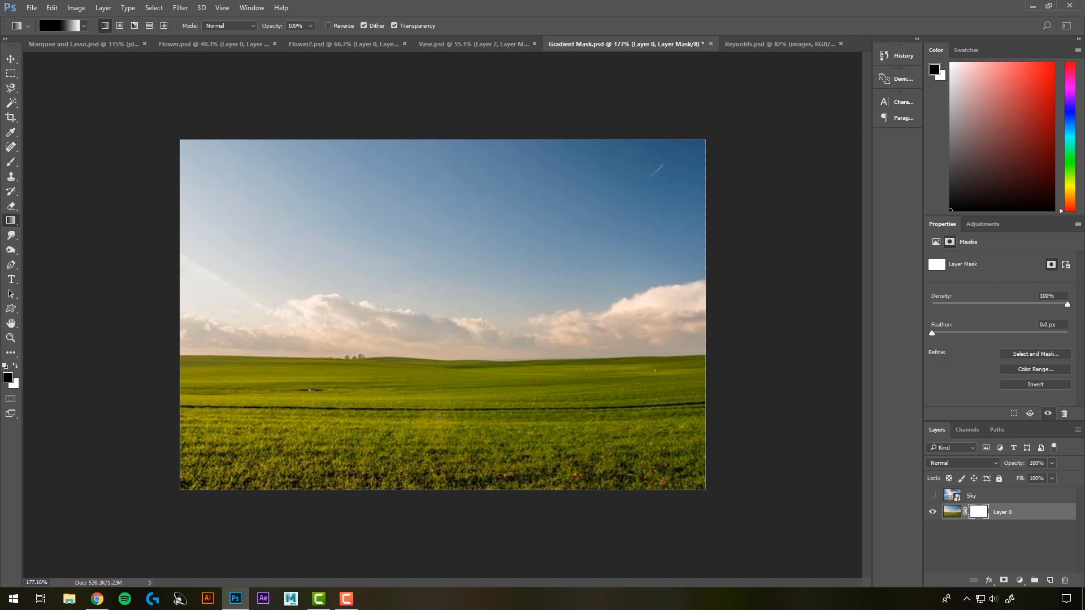
{"action": "left_click", "coordinate": [83, 25]}
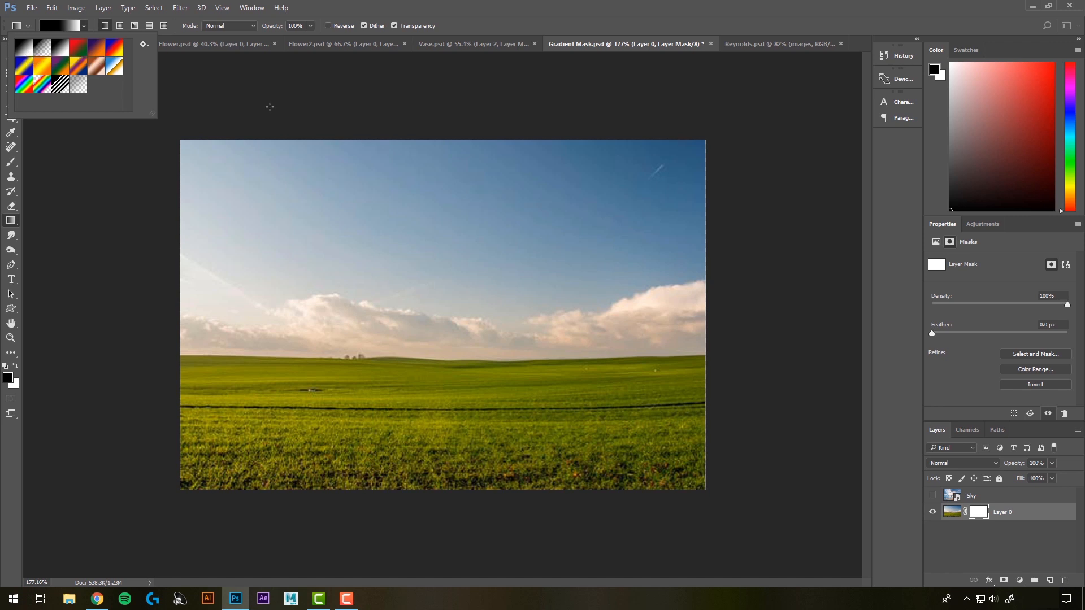
{"action": "left_click", "coordinate": [26, 50]}
{"action": "left_click", "coordinate": [487, 21]}
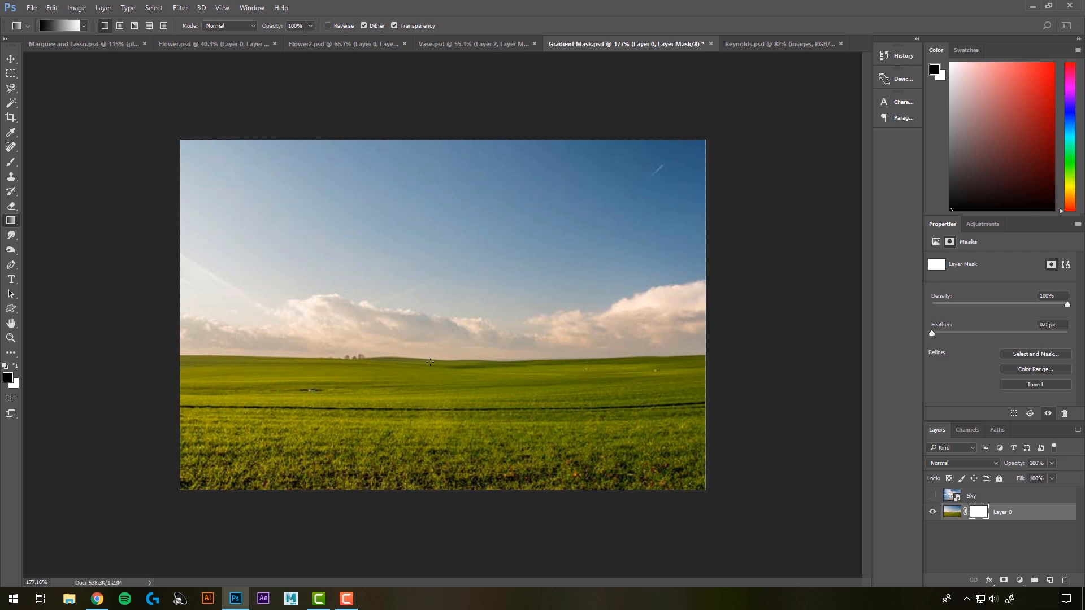
- Try black-to-white linear gradients of different directions and lengths on Layer 0's mask, including upward from the horizon, undoing the unwanted ones
{"action": "left_click_drag", "start_coordinate": [432, 362], "coordinate": [431, 158]}
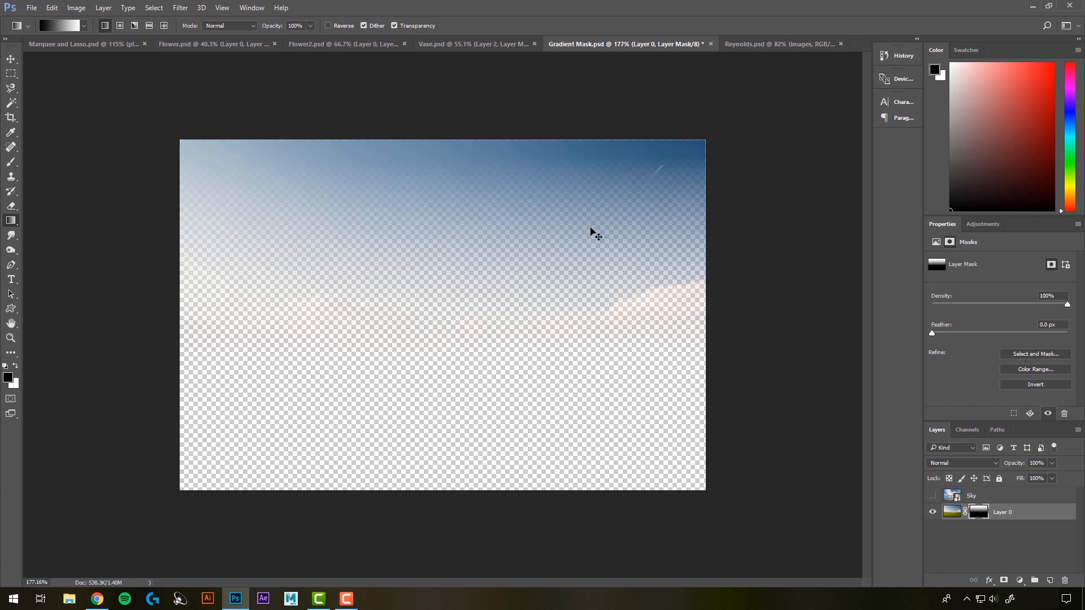
{"action": "key", "text": "ctrl+z"}
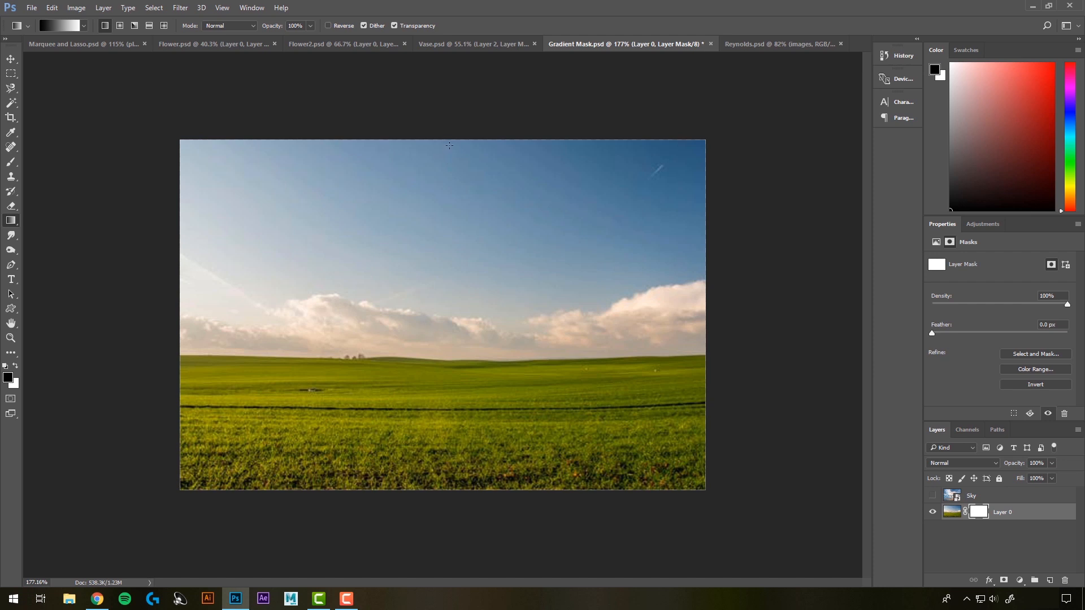
{"action": "left_click_drag", "start_coordinate": [450, 151], "coordinate": [453, 331]}
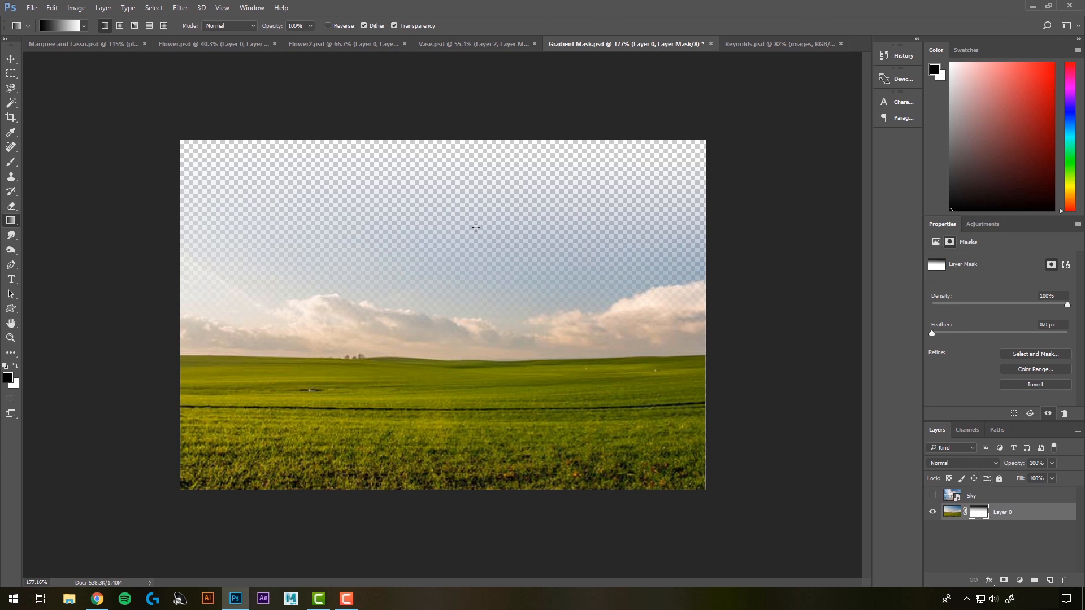
{"action": "left_click_drag", "start_coordinate": [447, 191], "coordinate": [449, 313]}
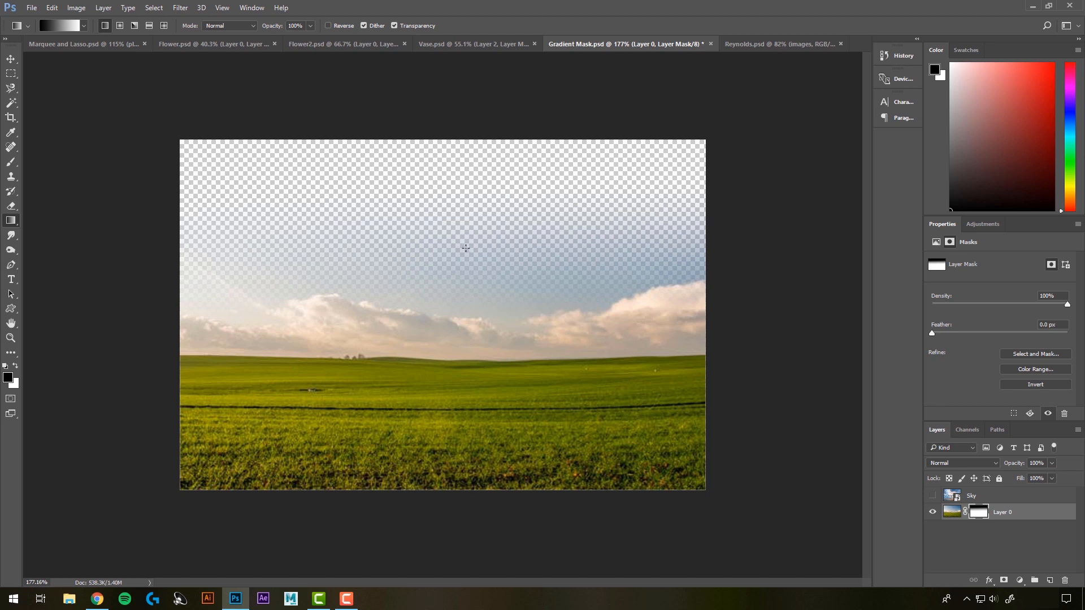
{"action": "left_click_drag", "start_coordinate": [461, 210], "coordinate": [464, 361]}
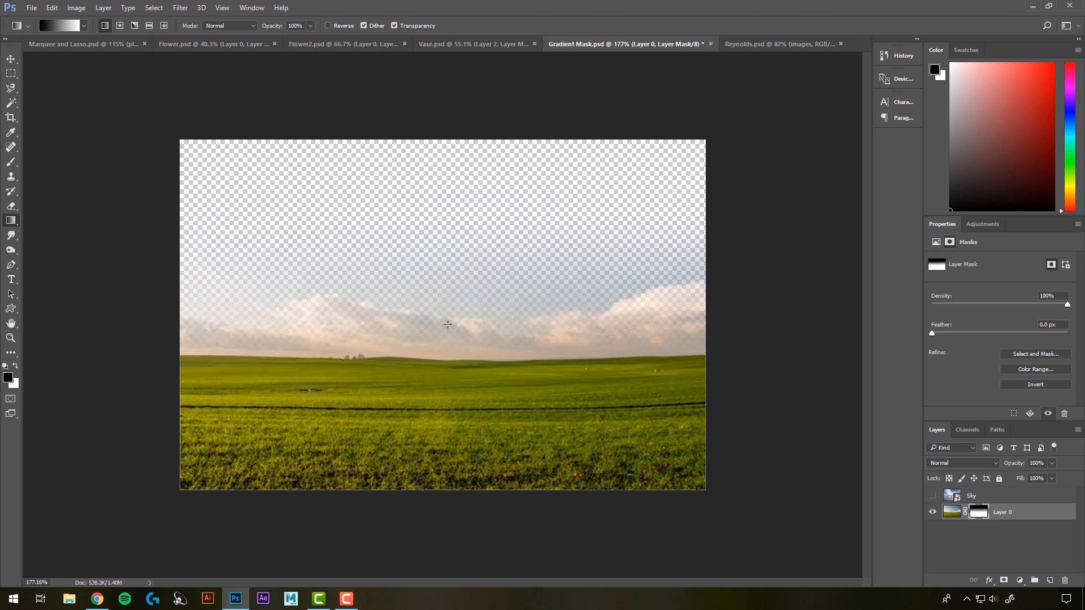
{"action": "left_click_drag", "start_coordinate": [453, 352], "coordinate": [452, 352]}
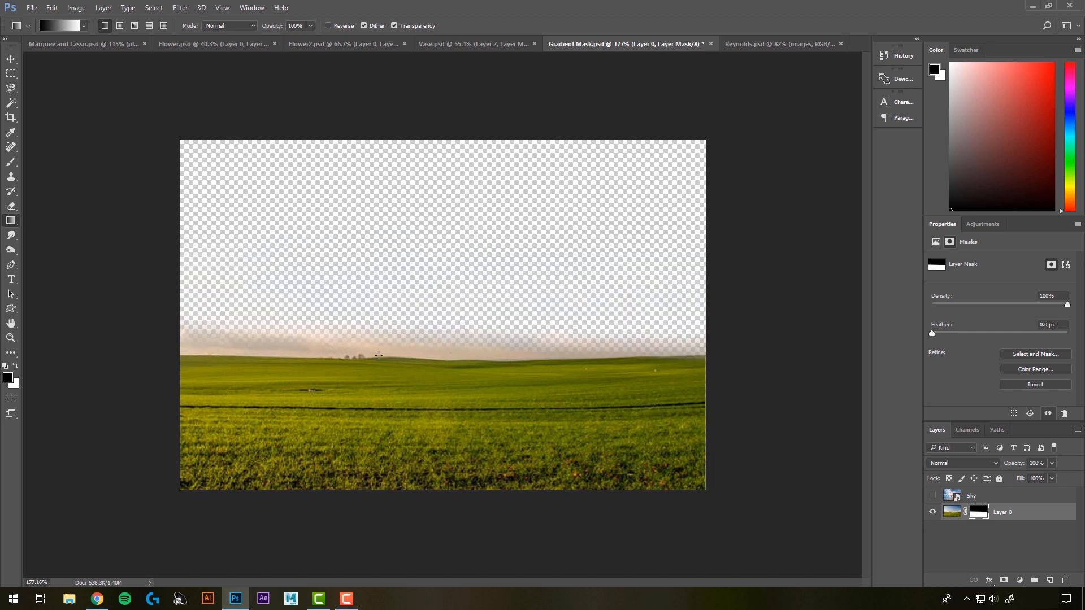
{"action": "left_click_drag", "start_coordinate": [452, 360], "coordinate": [456, 363]}
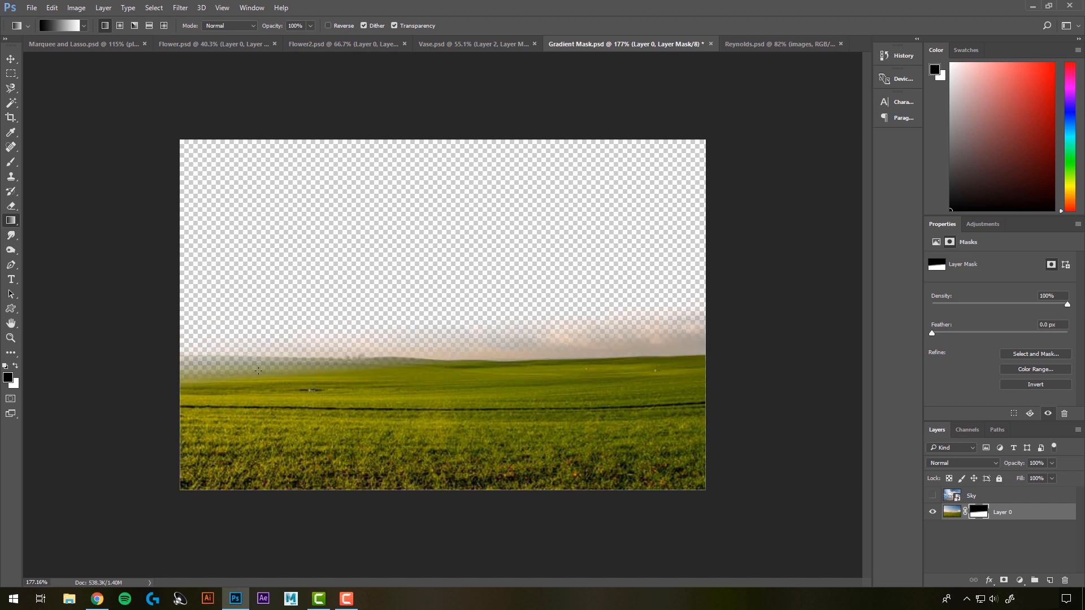
{"action": "left_click_drag", "start_coordinate": [396, 323], "coordinate": [394, 362]}
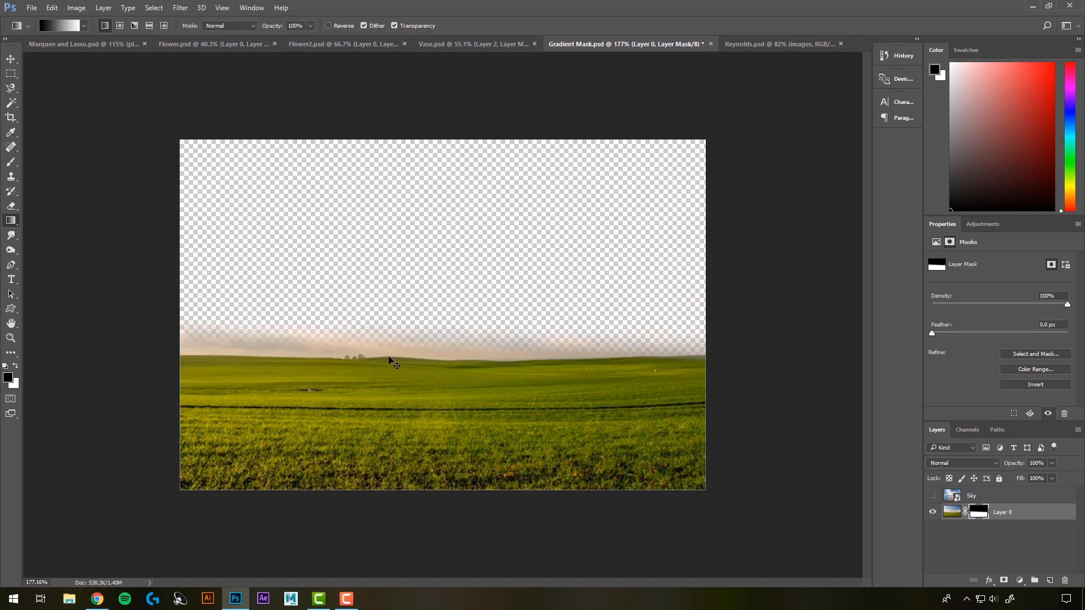
{"action": "key", "text": "ctrl+alt+z"}
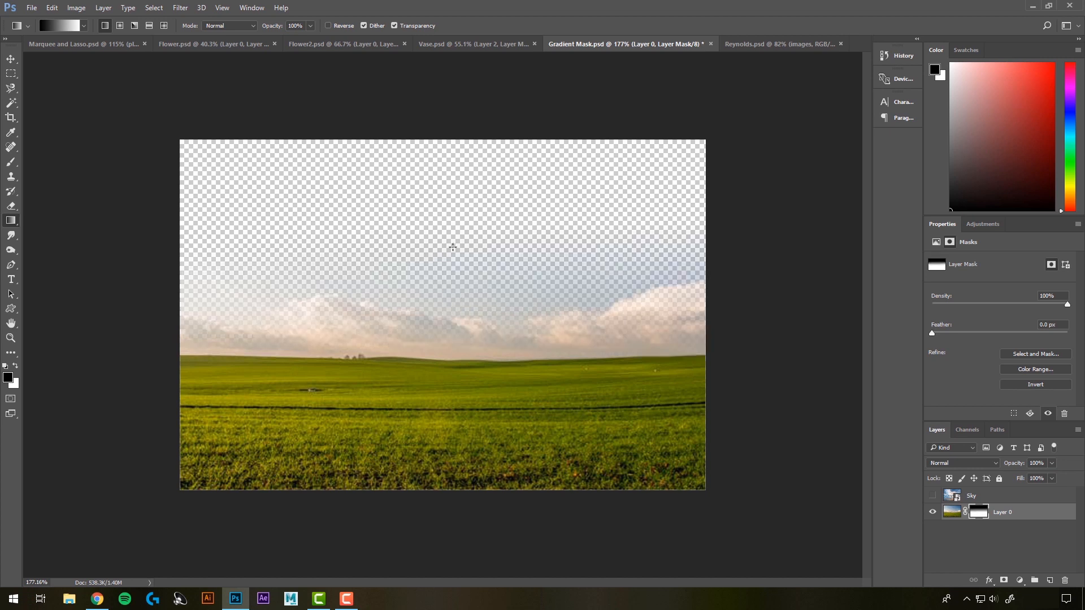
- Redraw the black-to-white gradient on Layer 0's mask several times, ending with a short one from the clouds down to the horizon
{"action": "left_click_drag", "start_coordinate": [450, 239], "coordinate": [451, 328]}
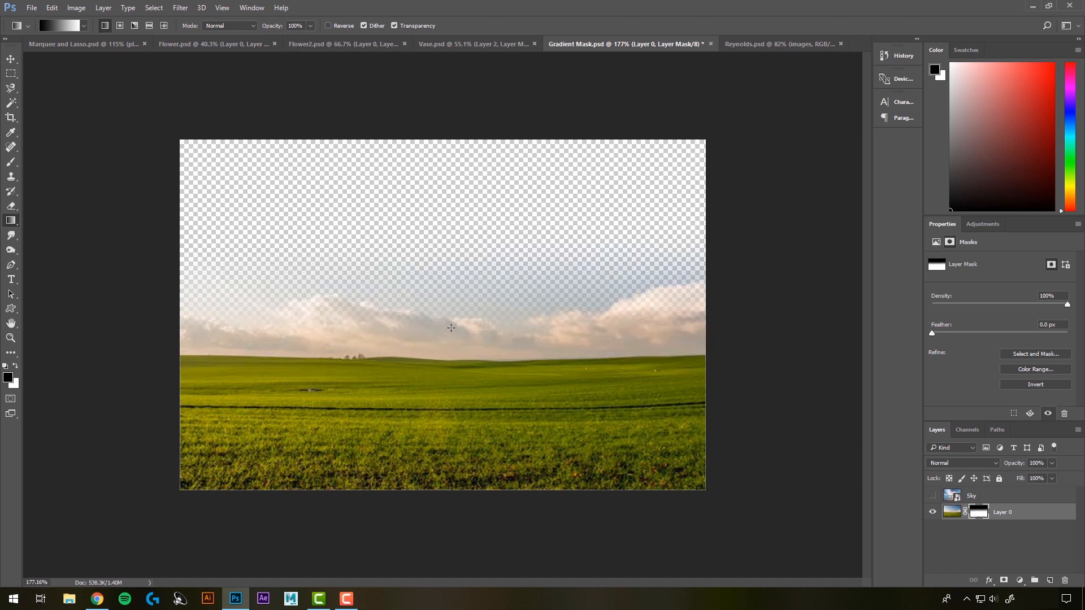
{"action": "left_click_drag", "start_coordinate": [452, 252], "coordinate": [455, 351]}
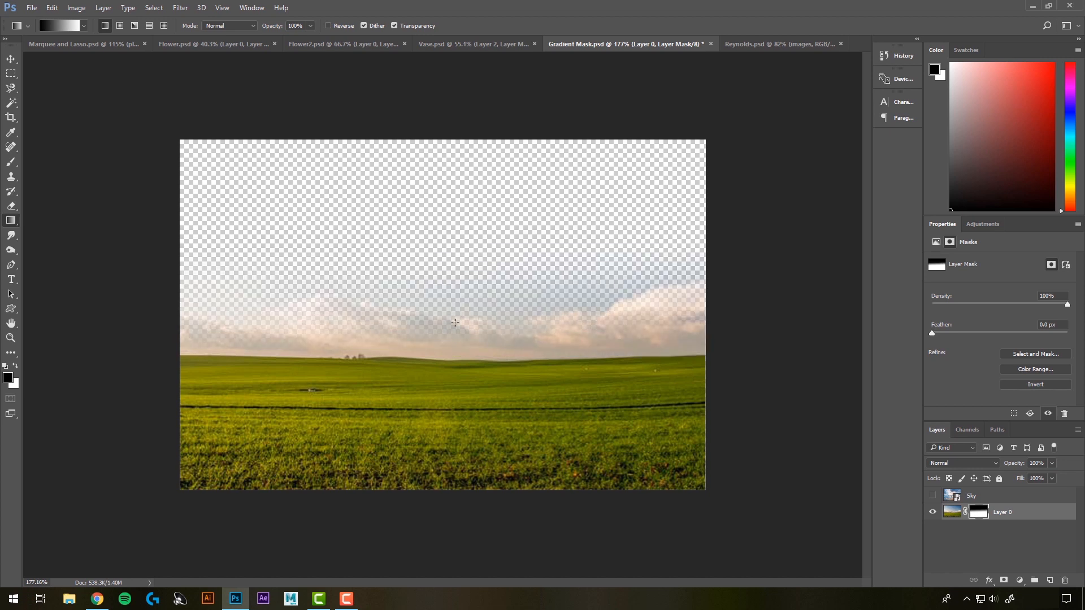
{"action": "left_click_drag", "start_coordinate": [456, 262], "coordinate": [458, 352]}
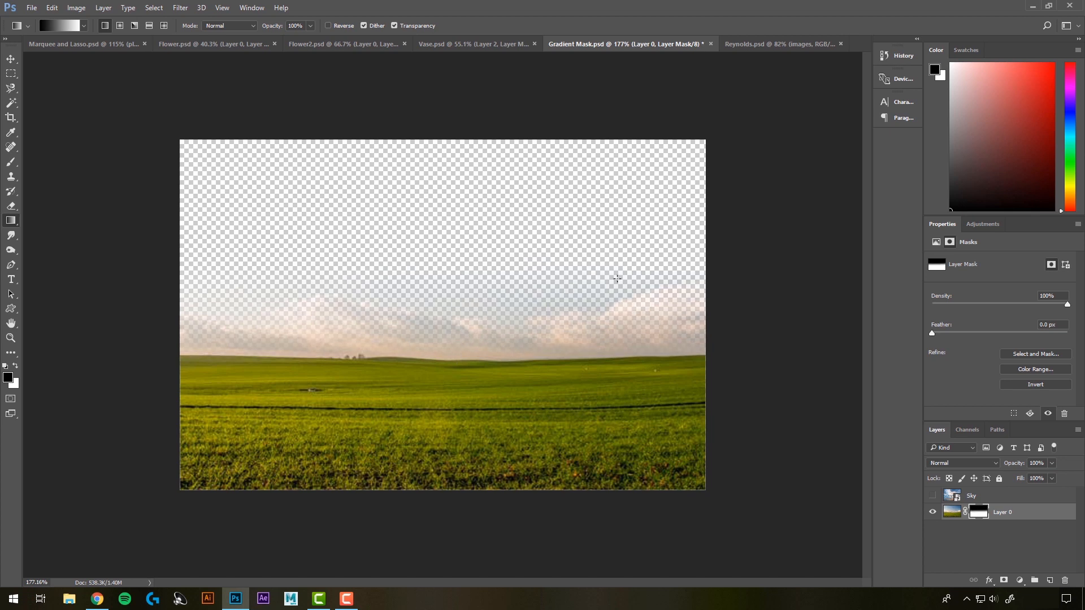
{"action": "left_click_drag", "start_coordinate": [658, 269], "coordinate": [657, 356]}
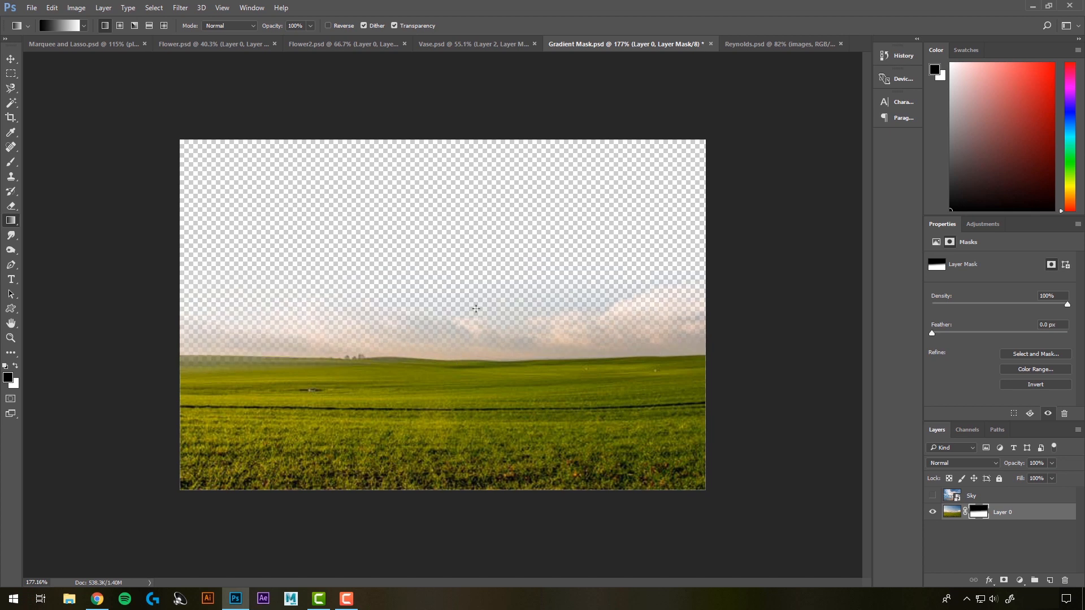
{"action": "left_click_drag", "start_coordinate": [456, 299], "coordinate": [459, 361]}
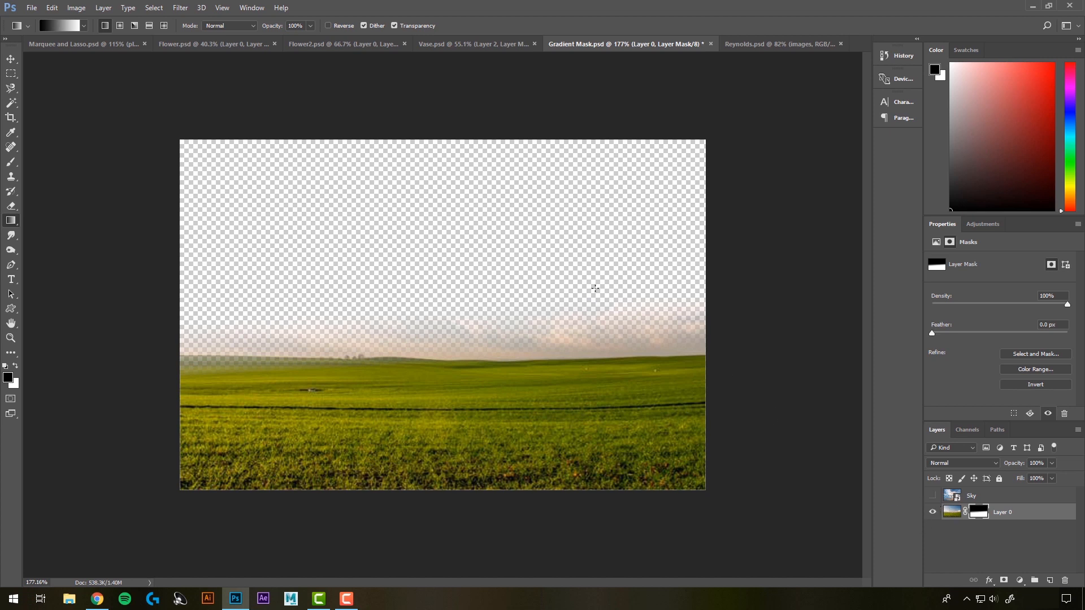
- Show the Sky layer, move it beneath Layer 0, and toggle its visibility off and on to compare the blend
{"action": "left_click", "coordinate": [933, 497]}
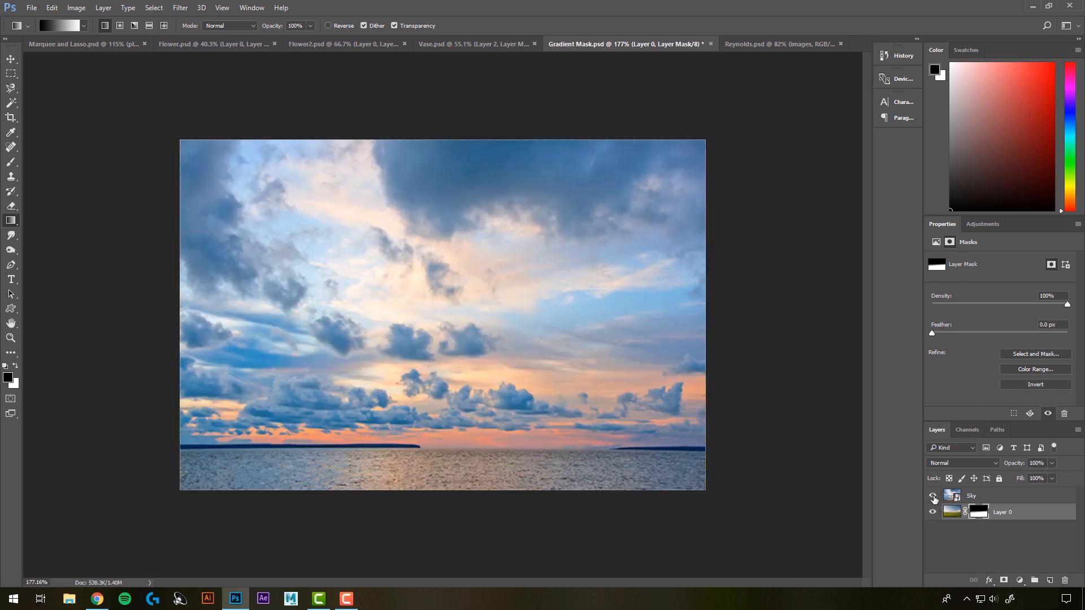
{"action": "key", "text": "v"}
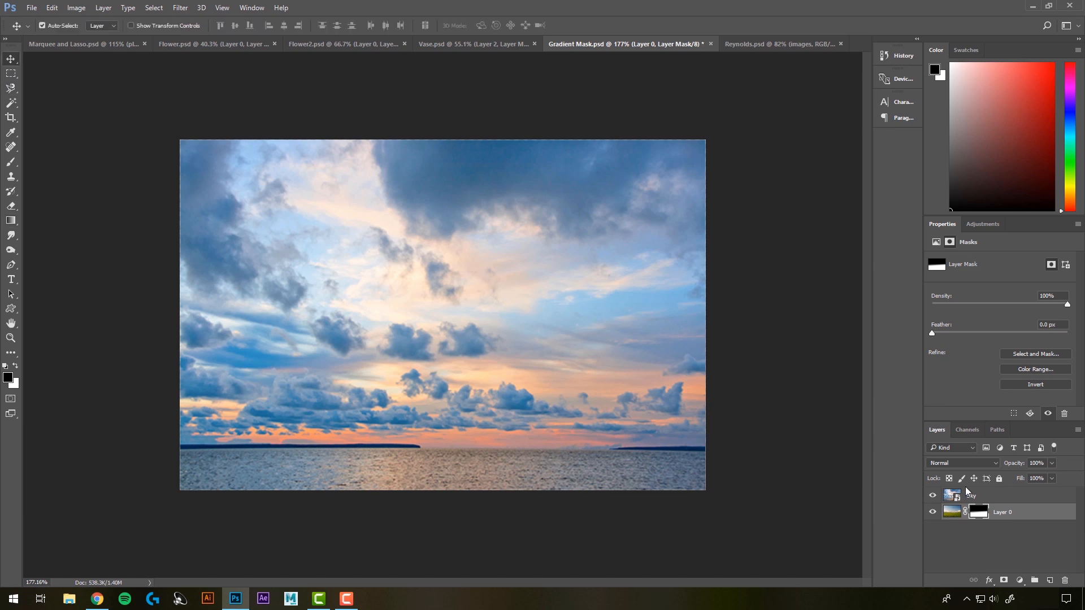
{"action": "left_click_drag", "start_coordinate": [977, 496], "coordinate": [979, 529]}
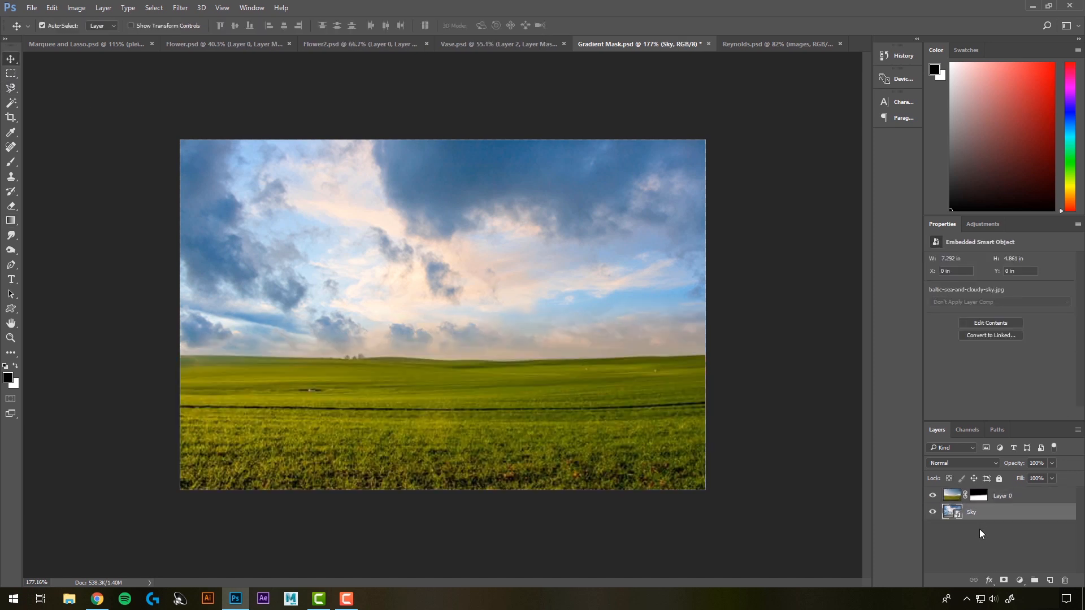
{"action": "left_click", "coordinate": [932, 513]}
{"action": "left_click", "coordinate": [933, 513]}
- Delete Layer 0's gradient mask and add a new white layer mask to the same layer
{"action": "left_click", "coordinate": [979, 495]}
{"action": "right_click", "coordinate": [979, 496]}
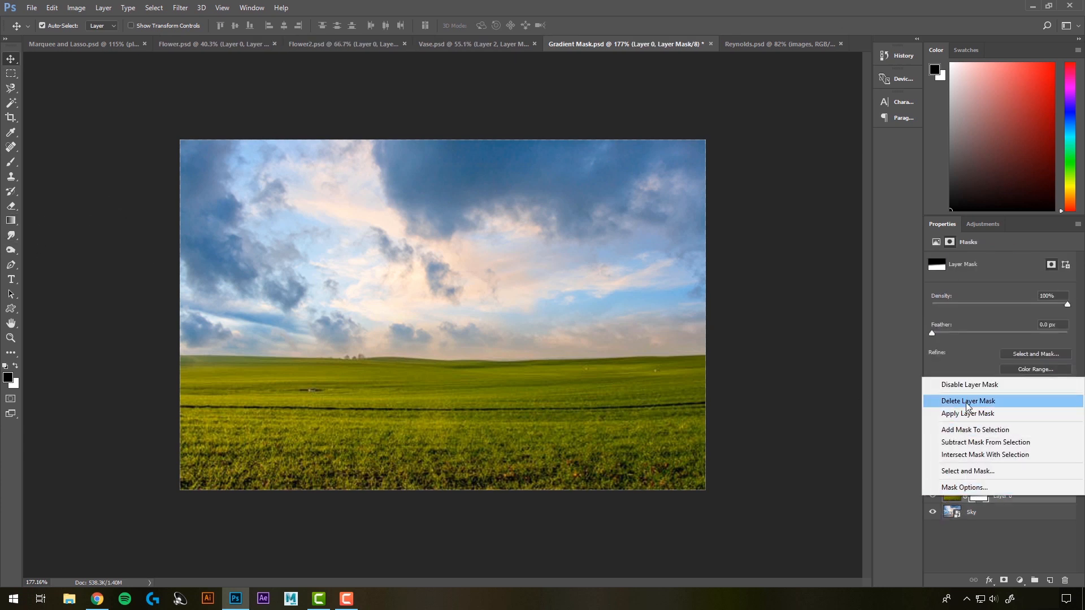
{"action": "left_click", "coordinate": [966, 401]}
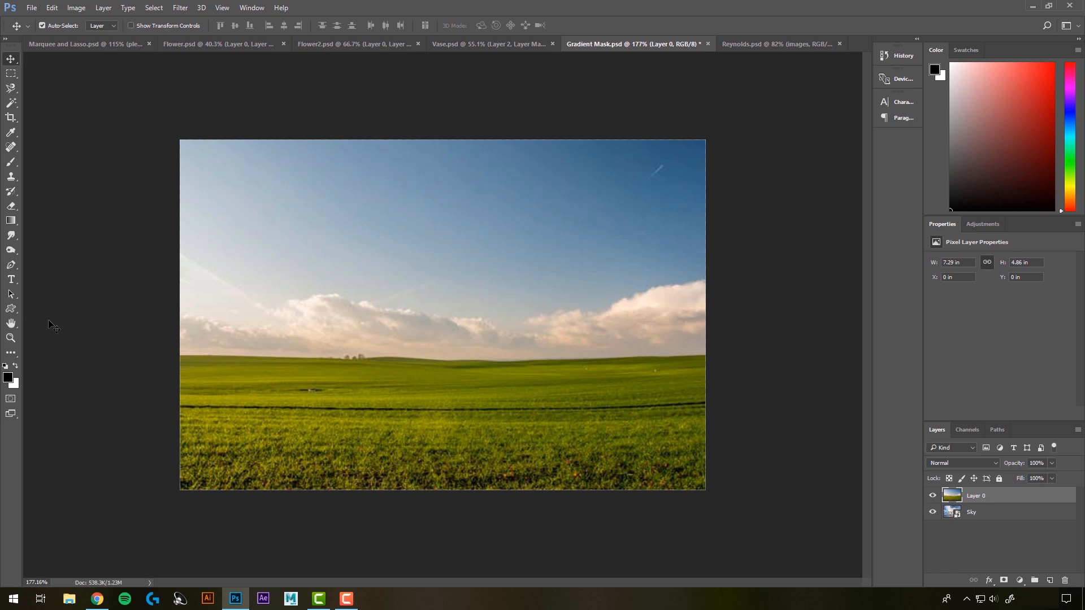
{"action": "left_click", "coordinate": [1004, 580]}
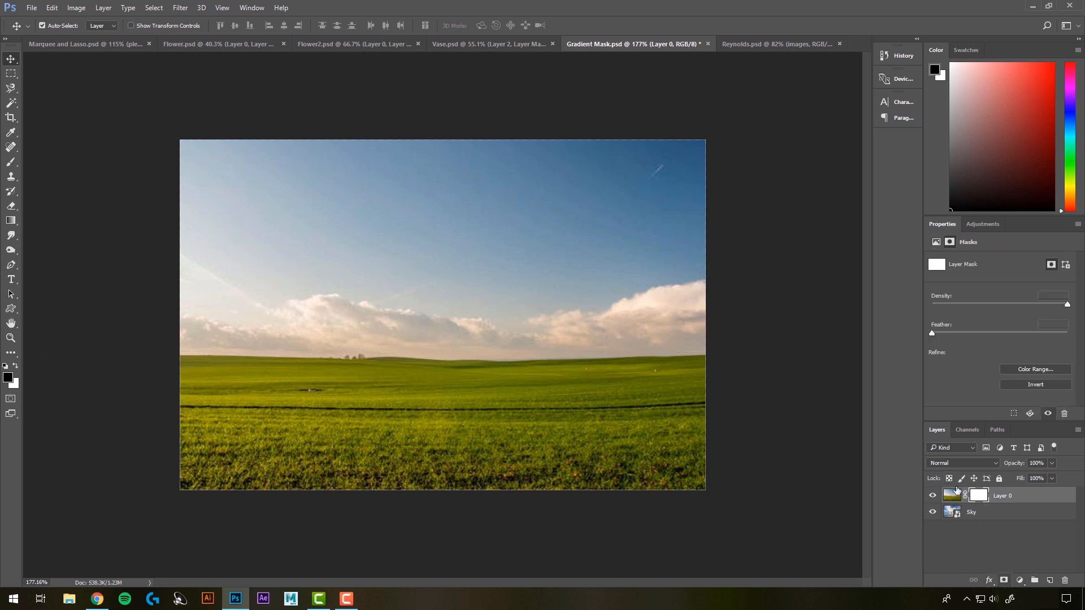
- Paint a test stroke in black across the upper sky on Layer 0's mask with the hard 60 px brush, and undo it
{"action": "left_click", "coordinate": [12, 163]}
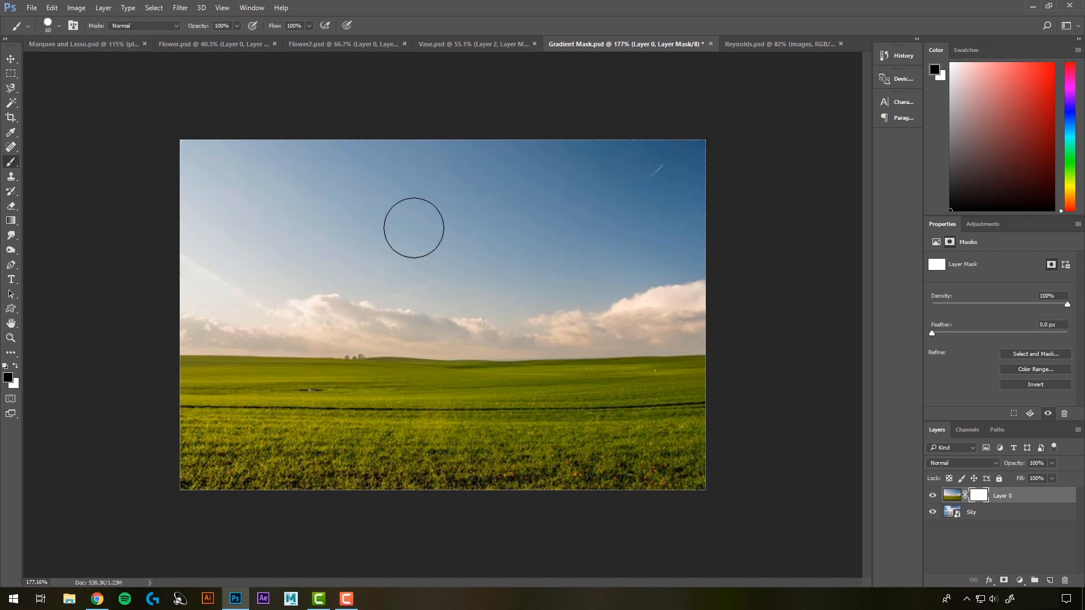
{"action": "left_click_drag", "start_coordinate": [233, 199], "coordinate": [443, 198]}
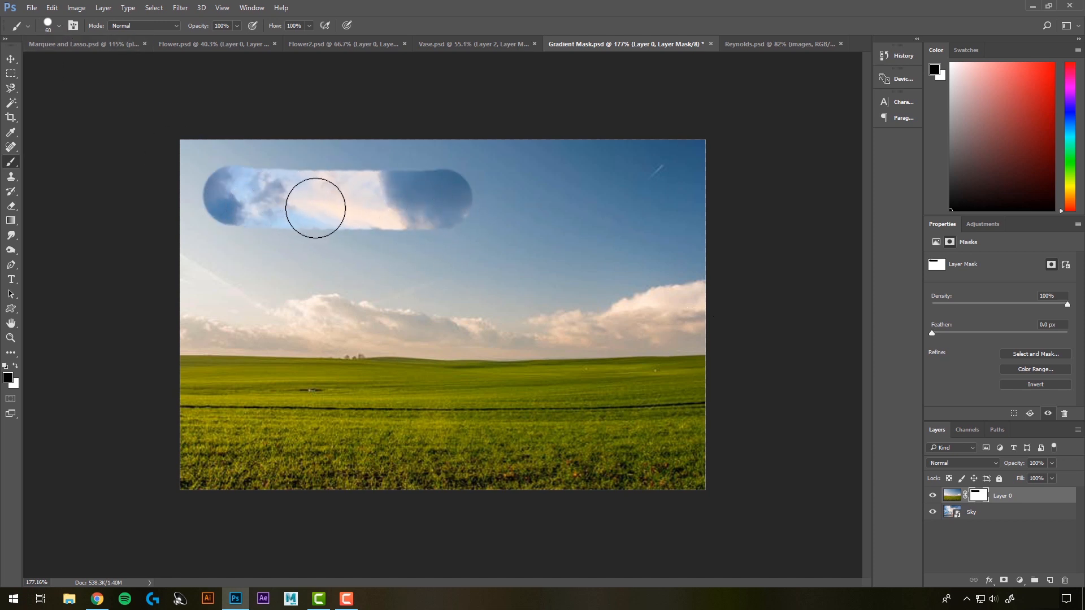
{"action": "key", "text": "ctrl+z"}
- Switch to a soft round brush with 0% hardness, test a black stroke above the clouds on Layer 0's mask, and undo it
{"action": "left_click", "coordinate": [59, 26]}
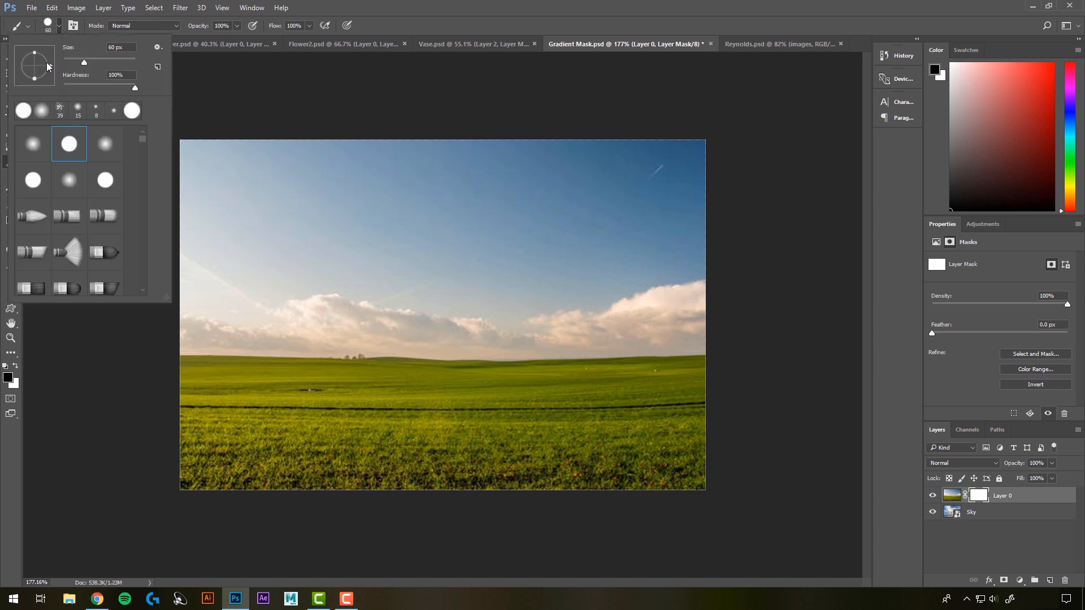
{"action": "left_click", "coordinate": [33, 145]}
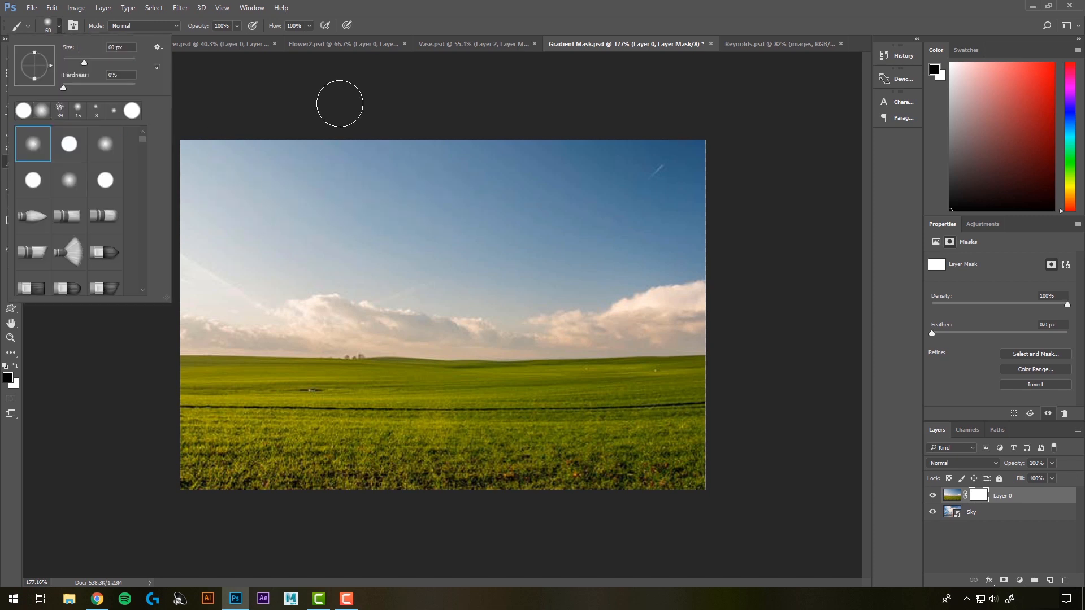
{"action": "left_click", "coordinate": [353, 114]}
{"action": "left_click_drag", "start_coordinate": [206, 272], "coordinate": [351, 272]}
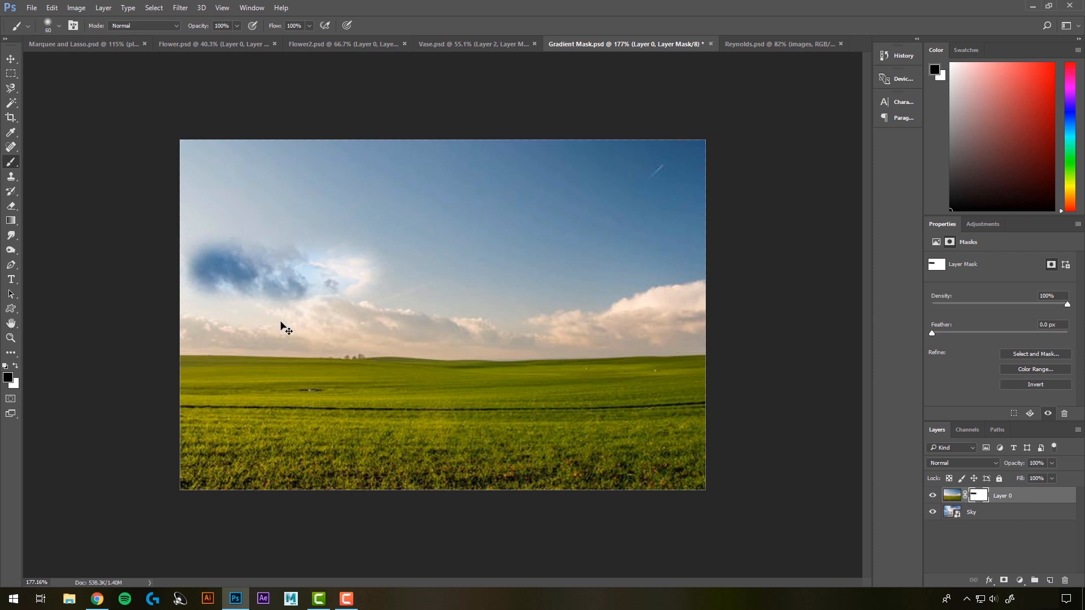
{"action": "key", "text": "ctrl+z"}
- Enlarge the soft brush to 150 px and paint black on Layer 0's mask over the whole sky down to the horizon
{"action": "key", "text": "bracketright"}
{"action": "key", "text": "bracketright"}
{"action": "key", "text": "bracketright"}
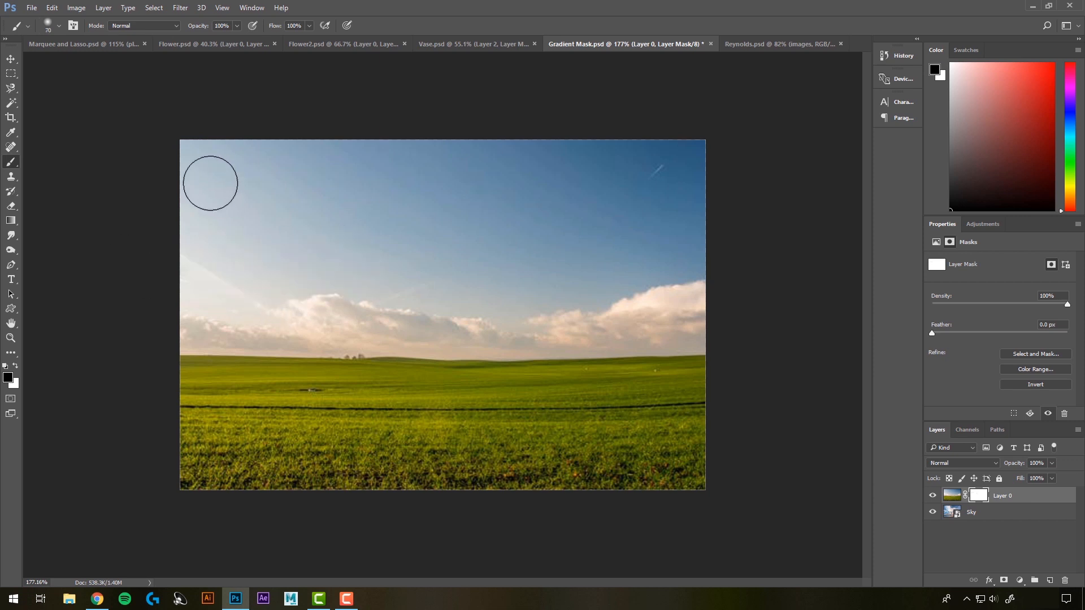
{"action": "key", "text": "bracketright"}
{"action": "key", "text": "bracketright"}
{"action": "key", "text": "bracketright"}
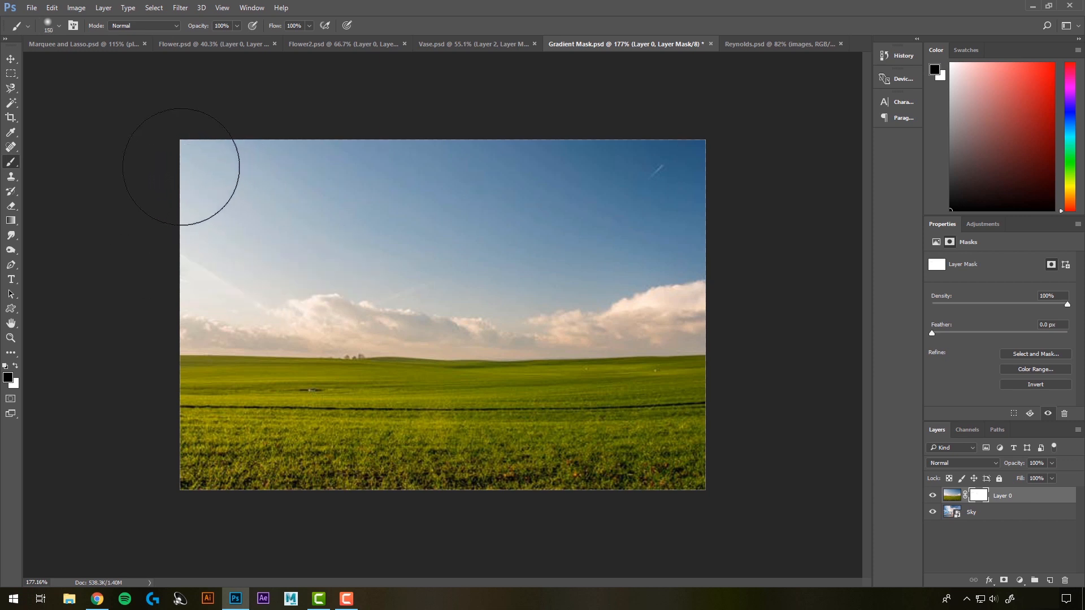
{"action": "mouse_move", "coordinate": [189, 170]}
{"action": "left_mouse_down"}
{"action": "mouse_move", "coordinate": [706, 183]}
{"action": "mouse_move", "coordinate": [727, 226]}
{"action": "left_mouse_up"}
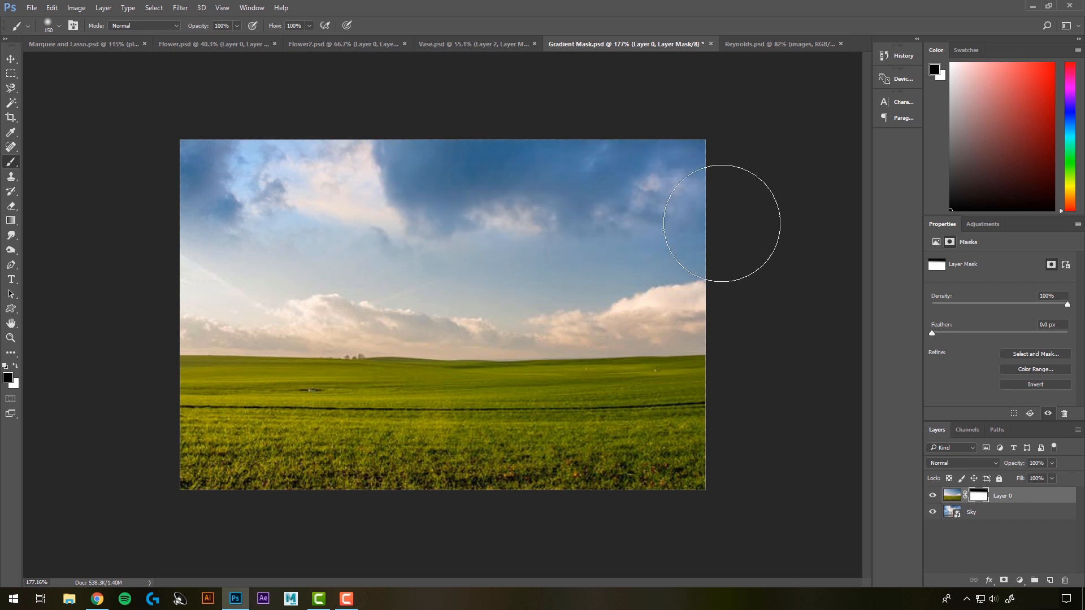
{"action": "mouse_move", "coordinate": [151, 230]}
{"action": "left_mouse_down"}
{"action": "mouse_move", "coordinate": [291, 218]}
{"action": "mouse_move", "coordinate": [710, 248]}
{"action": "left_mouse_up"}
{"action": "mouse_move", "coordinate": [182, 266]}
{"action": "left_mouse_down"}
{"action": "mouse_move", "coordinate": [380, 266]}
{"action": "mouse_move", "coordinate": [554, 288]}
{"action": "mouse_move", "coordinate": [712, 252]}
{"action": "left_mouse_up"}
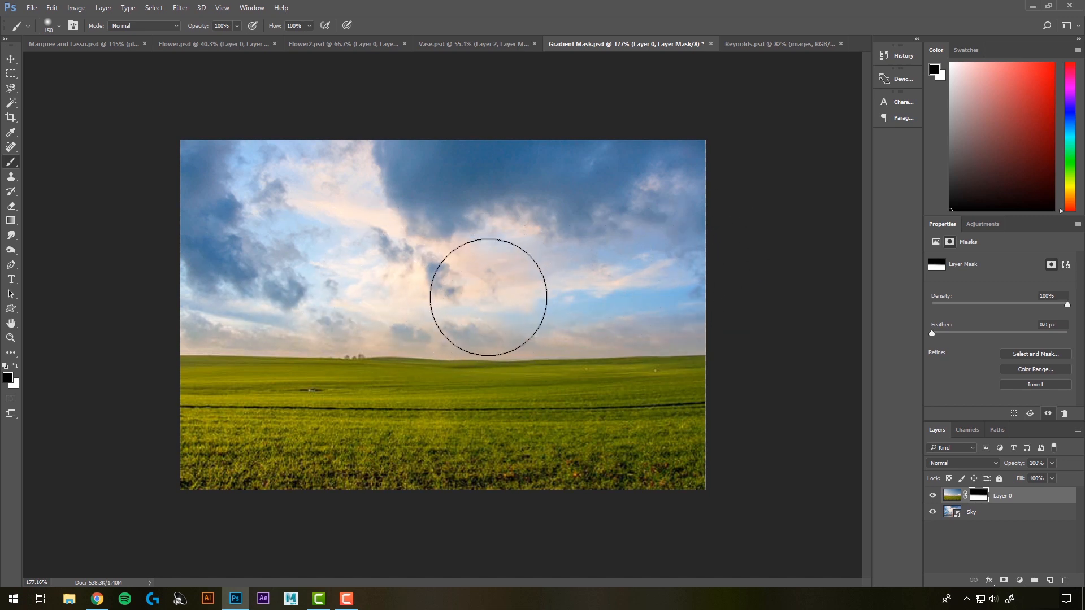
- Try painting black past the horizon into the field on Layer 0's mask with the 150 px brush, and undo it
{"action": "mouse_move", "coordinate": [492, 305]}
{"action": "left_mouse_down"}
{"action": "mouse_move", "coordinate": [495, 337]}
{"action": "mouse_move", "coordinate": [537, 326]}
{"action": "mouse_move", "coordinate": [416, 416]}
{"action": "left_mouse_up"}
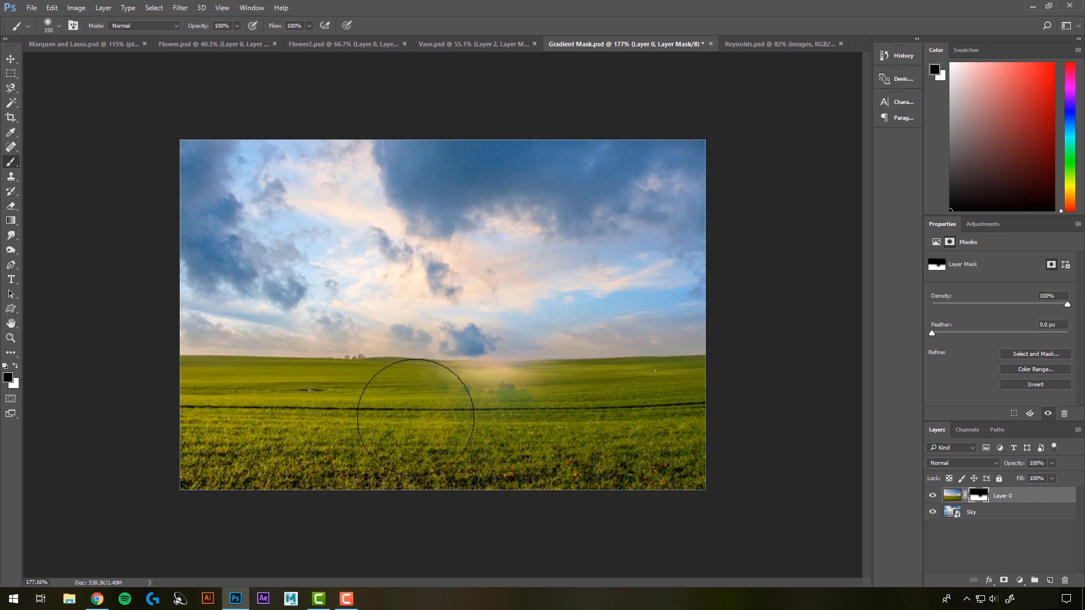
{"action": "key", "text": "ctrl+alt+z"}
{"action": "key", "text": "ctrl+alt+z"}
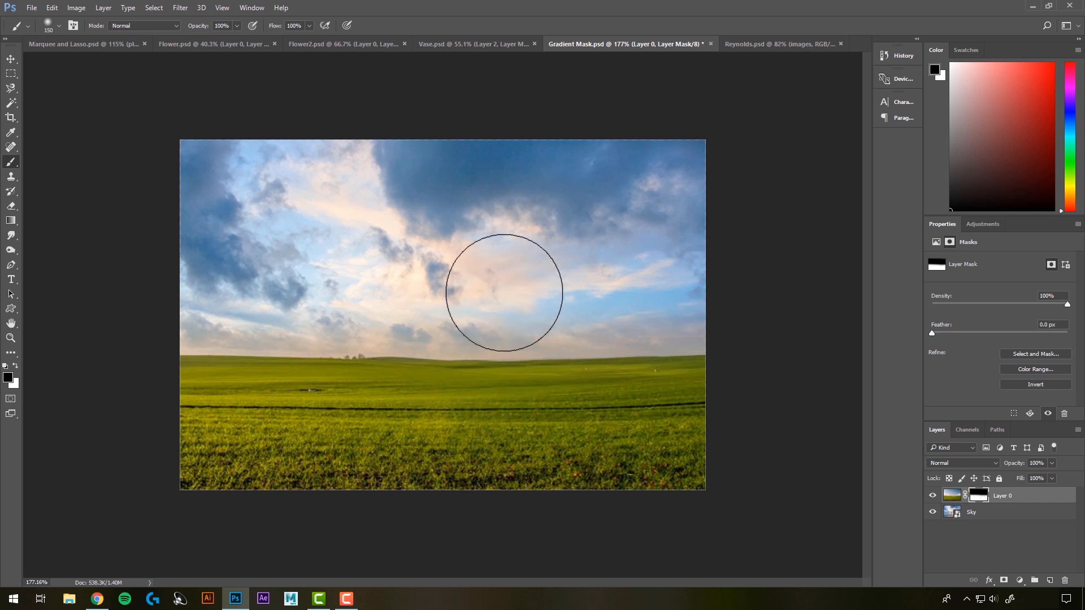
- Reduce the soft brush size to 50 px for finer mask painting near the horizon
{"action": "key", "text": "bracketleft"}
{"action": "key", "text": "bracketleft"}
{"action": "key", "text": "bracketleft"}
{"action": "key", "text": "bracketleft"}
{"action": "key", "text": "bracketleft"}
{"action": "key", "text": "bracketleft"}
{"action": "key", "text": "bracketleft"}
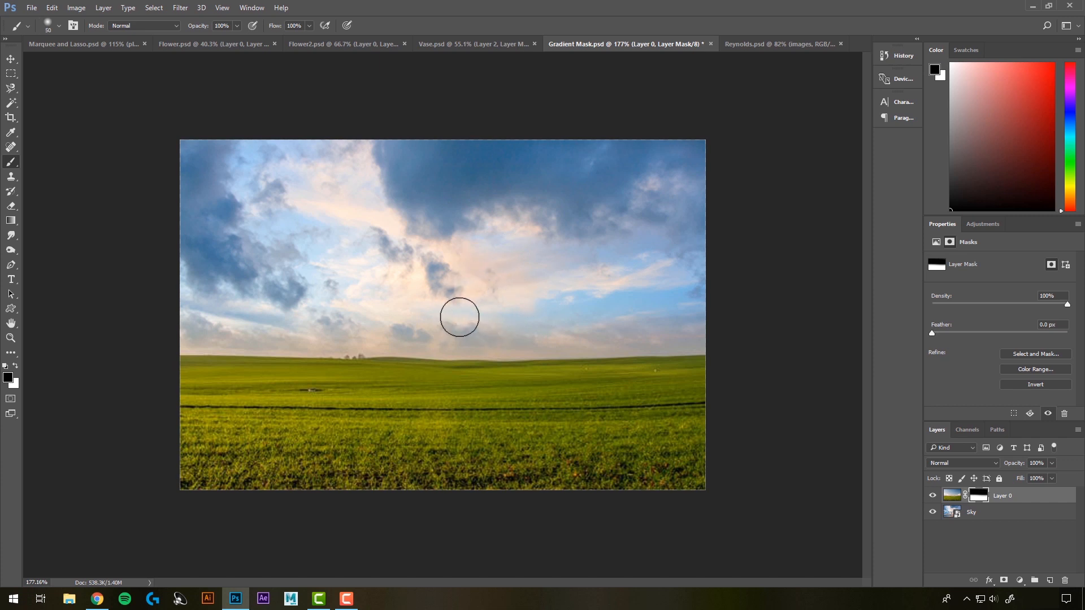
- Paint black over the remaining clouds just above the horizon on Layer 0's mask, and delete the layer mask
{"action": "mouse_move", "coordinate": [476, 323]}
{"action": "left_mouse_down"}
{"action": "mouse_move", "coordinate": [729, 317]}
{"action": "mouse_move", "coordinate": [475, 339]}
{"action": "mouse_move", "coordinate": [149, 310]}
{"action": "mouse_move", "coordinate": [364, 326]}
{"action": "mouse_move", "coordinate": [154, 333]}
{"action": "left_mouse_up"}
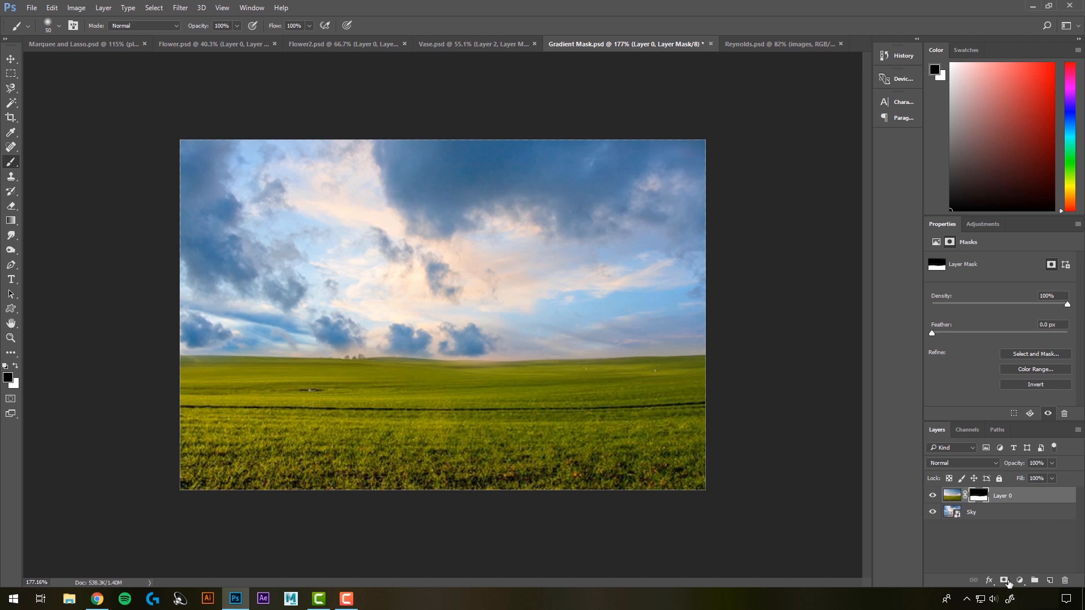
{"action": "right_click", "coordinate": [988, 499]}
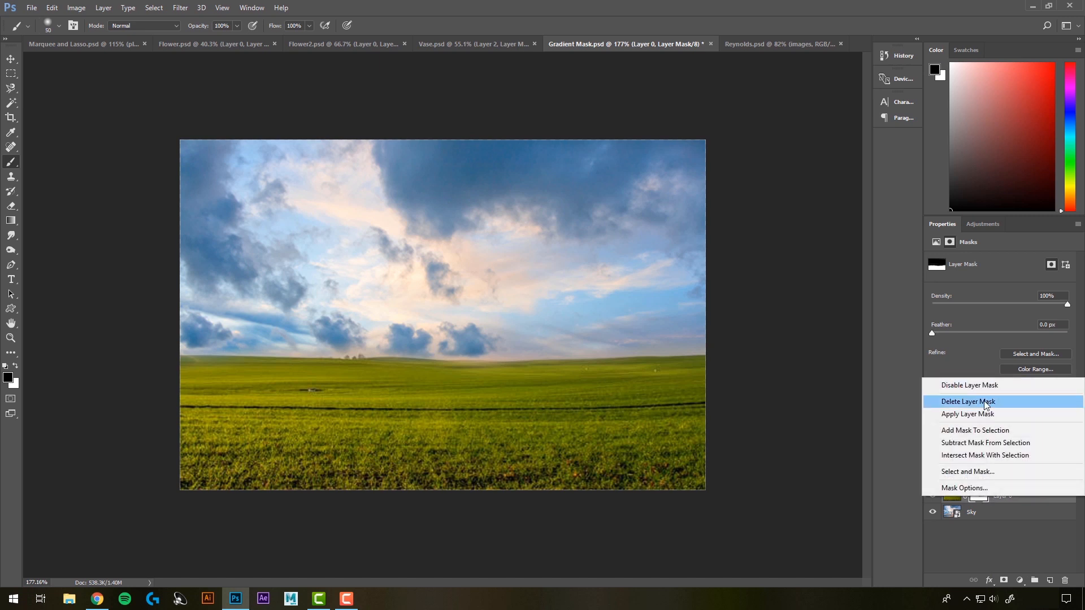
{"action": "left_click", "coordinate": [986, 402]}
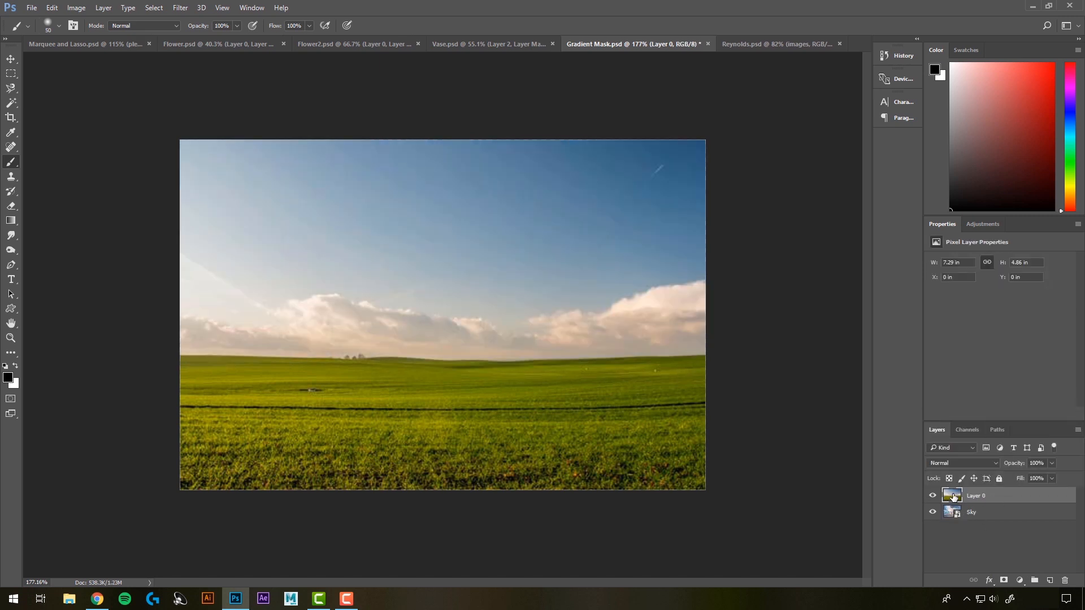
- Duplicate Layer 0 as Layer 0 copy, and hide the original Layer 0 beneath it
{"action": "right_click", "coordinate": [979, 501]}
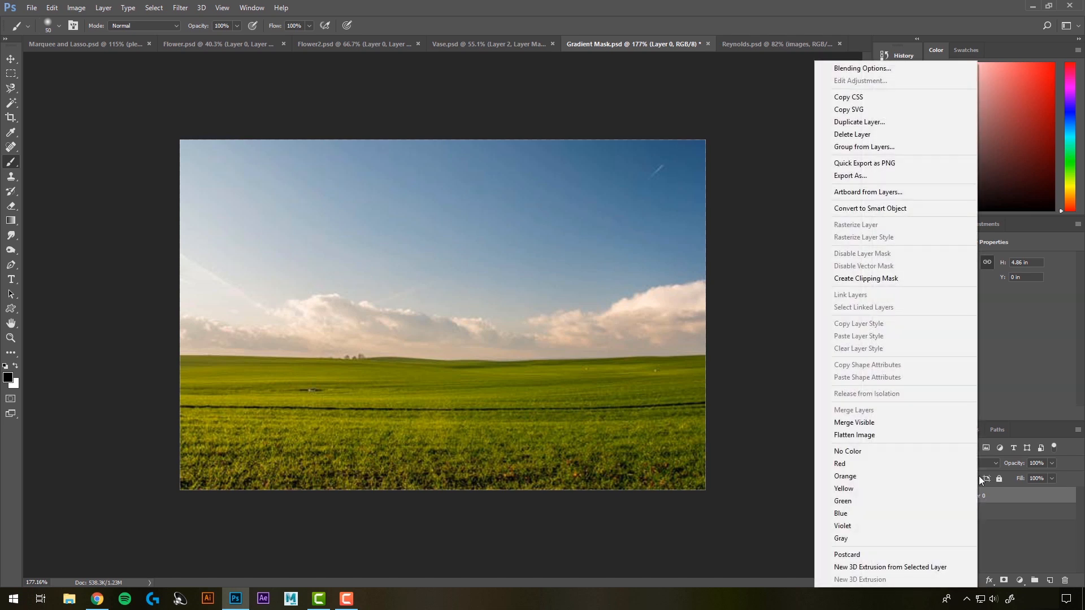
{"action": "left_click", "coordinate": [866, 122]}
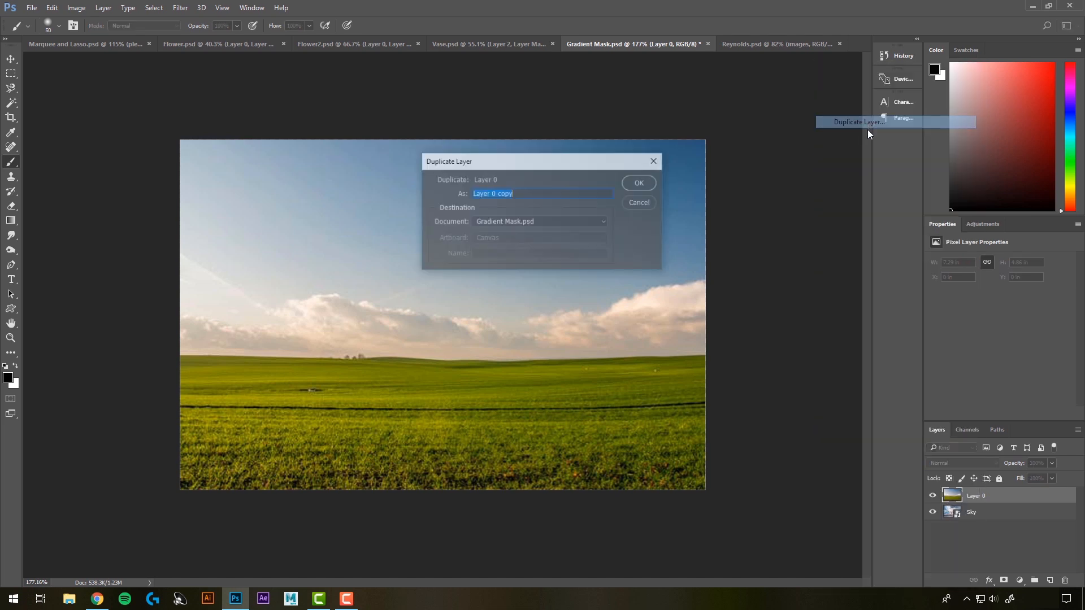
{"action": "left_click", "coordinate": [641, 183]}
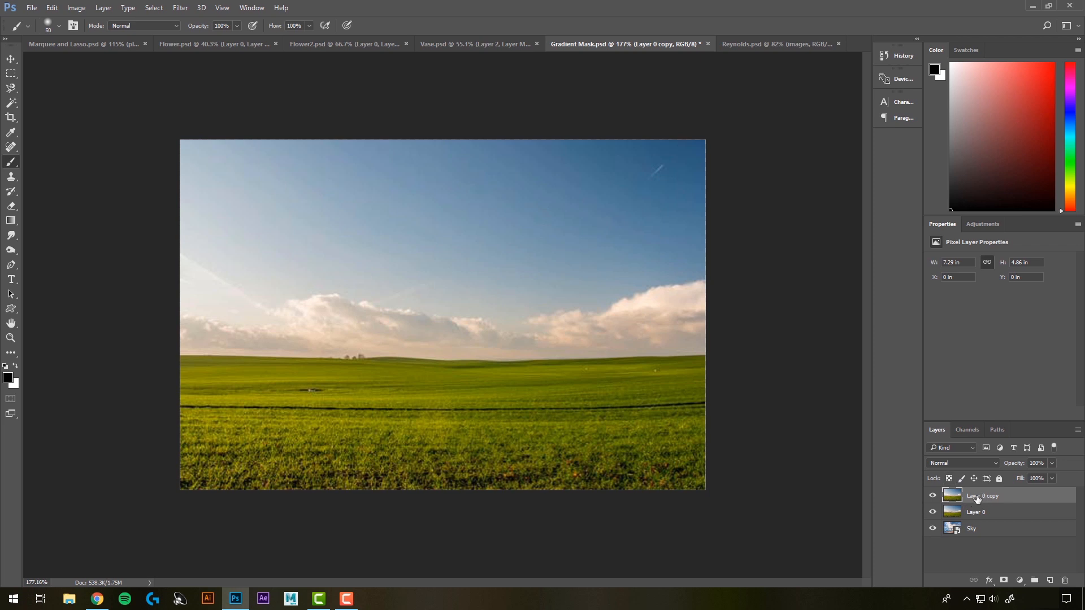
{"action": "left_click", "coordinate": [932, 529]}
{"action": "left_click", "coordinate": [933, 495]}
{"action": "left_click", "coordinate": [933, 496]}
{"action": "left_click", "coordinate": [933, 512]}
- Set up the Eraser with a soft round 80 px brush at 100% opacity
{"action": "left_click_drag", "start_coordinate": [12, 210], "coordinate": [55, 207]}
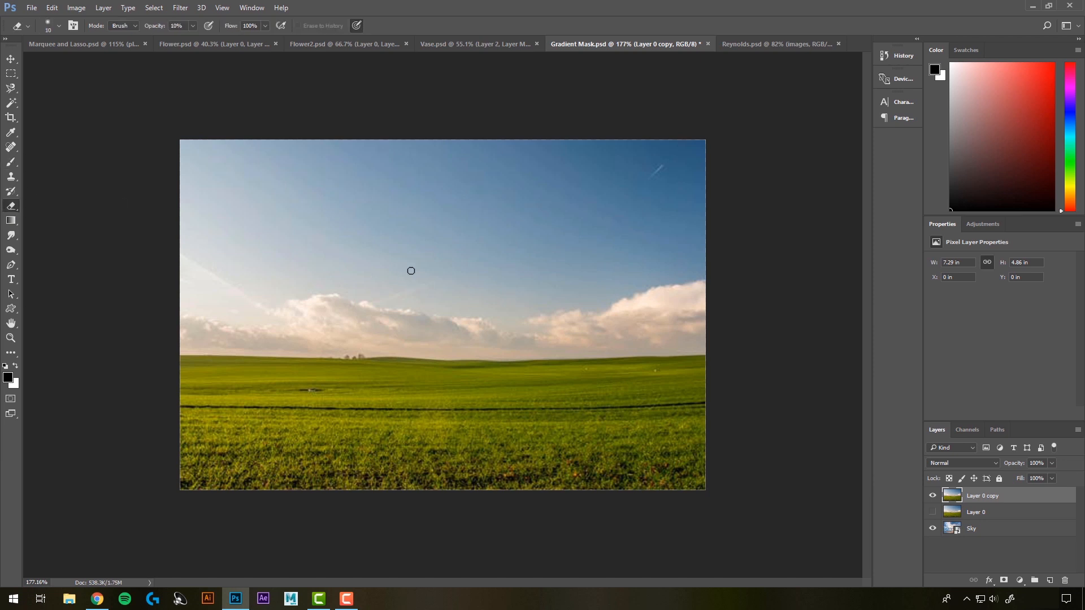
{"action": "key", "text": "bracketright"}
{"action": "key", "text": "bracketright"}
{"action": "key", "text": "bracketright"}
{"action": "key", "text": "bracketright"}
{"action": "key", "text": "bracketright"}
{"action": "key", "text": "bracketright"}
{"action": "key", "text": "bracketright"}
{"action": "left_click", "coordinate": [59, 25]}
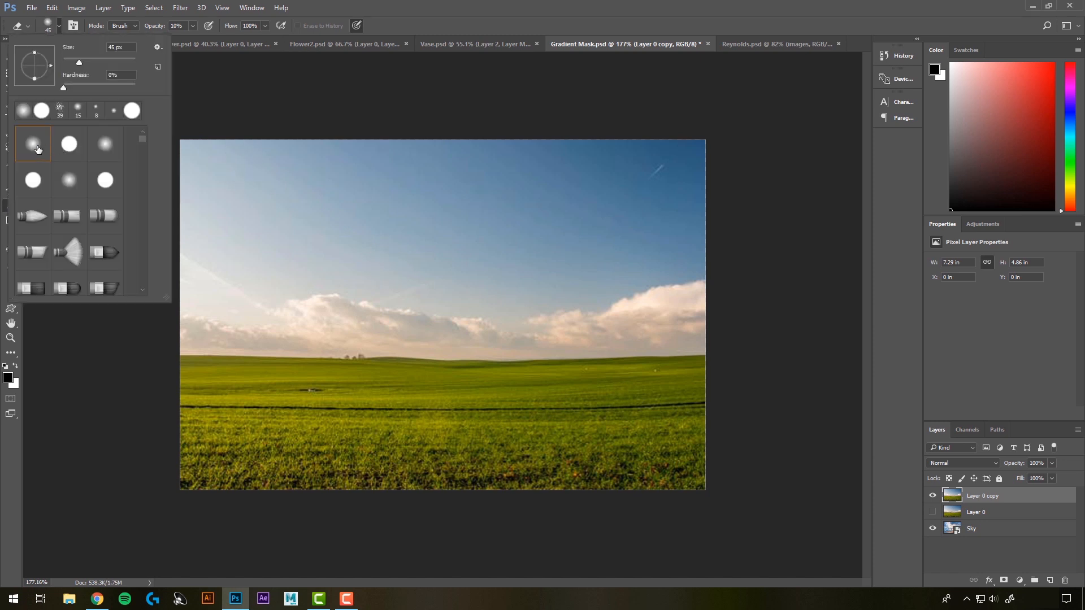
{"action": "left_click", "coordinate": [237, 95]}
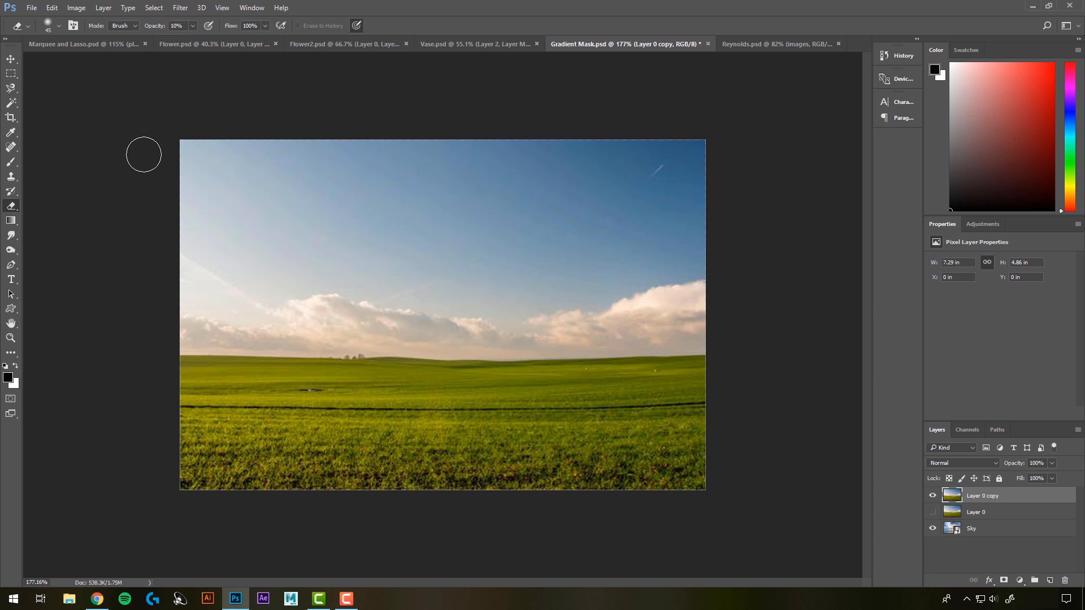
{"action": "key", "text": "bracketright"}
{"action": "key", "text": "bracketright"}
{"action": "key", "text": "bracketright"}
{"action": "key", "text": "bracketright"}
{"action": "key", "text": "0"}
- Erase the sky on Layer 0 copy from the image's upper edge down to and across the horizon
{"action": "left_click_drag", "start_coordinate": [734, 147], "coordinate": [145, 167]}
{"action": "mouse_move", "coordinate": [824, 160]}
{"action": "left_mouse_down"}
{"action": "mouse_move", "coordinate": [516, 183]}
{"action": "mouse_move", "coordinate": [174, 185]}
{"action": "mouse_move", "coordinate": [409, 214]}
{"action": "mouse_move", "coordinate": [732, 207]}
{"action": "mouse_move", "coordinate": [620, 249]}
{"action": "mouse_move", "coordinate": [204, 231]}
{"action": "mouse_move", "coordinate": [183, 266]}
{"action": "mouse_move", "coordinate": [699, 257]}
{"action": "mouse_move", "coordinate": [696, 281]}
{"action": "mouse_move", "coordinate": [527, 293]}
{"action": "mouse_move", "coordinate": [263, 282]}
{"action": "mouse_move", "coordinate": [204, 286]}
{"action": "mouse_move", "coordinate": [194, 303]}
{"action": "mouse_move", "coordinate": [744, 315]}
{"action": "left_mouse_up"}
{"action": "mouse_move", "coordinate": [541, 315]}
{"action": "left_mouse_down"}
{"action": "mouse_move", "coordinate": [339, 339]}
{"action": "mouse_move", "coordinate": [141, 303]}
{"action": "left_mouse_up"}
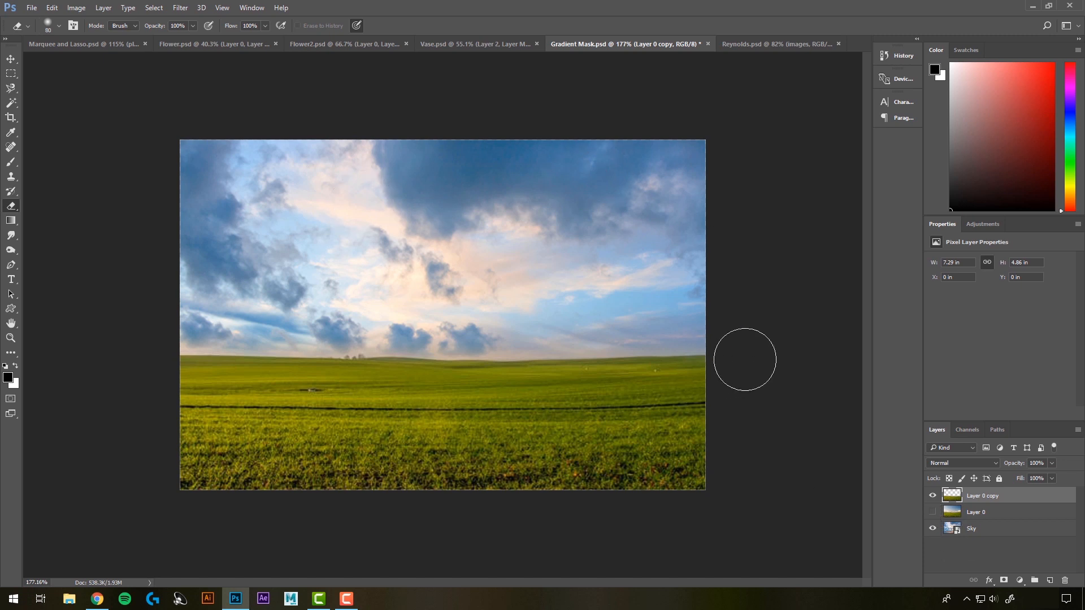
{"action": "mouse_move", "coordinate": [744, 358]}
{"action": "left_mouse_down"}
{"action": "mouse_move", "coordinate": [492, 362]}
{"action": "mouse_move", "coordinate": [151, 319]}
{"action": "mouse_move", "coordinate": [316, 366]}
{"action": "mouse_move", "coordinate": [495, 365]}
{"action": "left_mouse_up"}
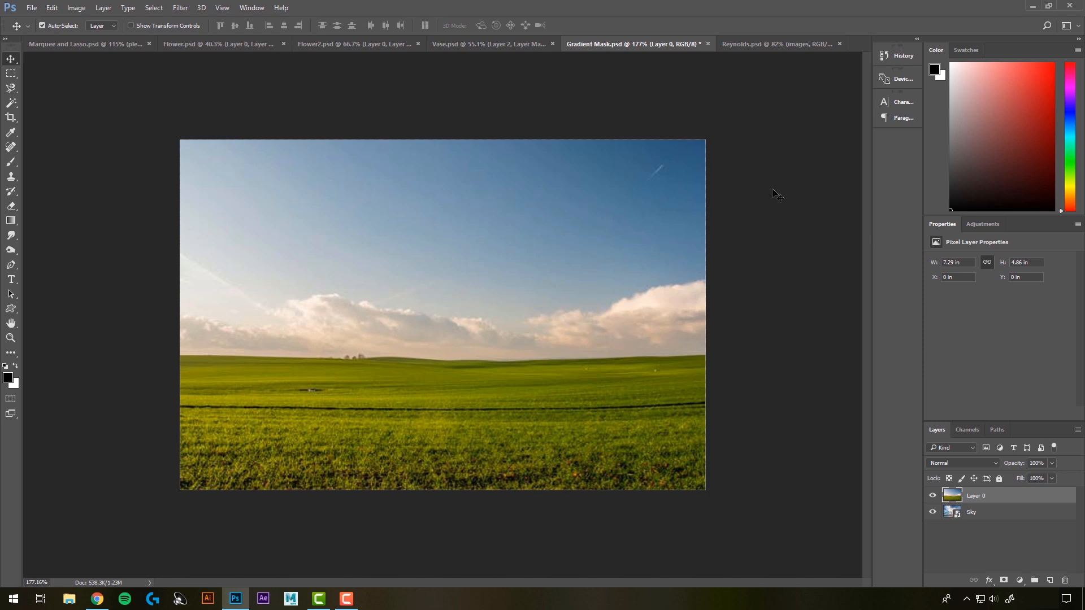
- In Reynolds.psd, select the gray background of Layer 0 with the Magic Wand and add a layer mask from the selection
{"action": "left_click", "coordinate": [767, 45]}
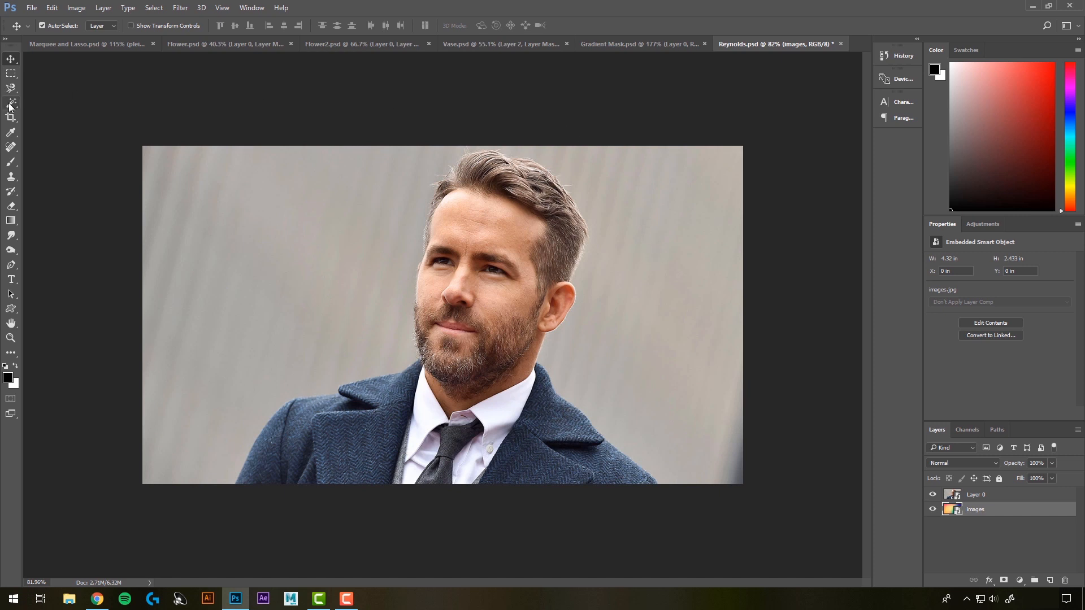
{"action": "left_click", "coordinate": [973, 501]}
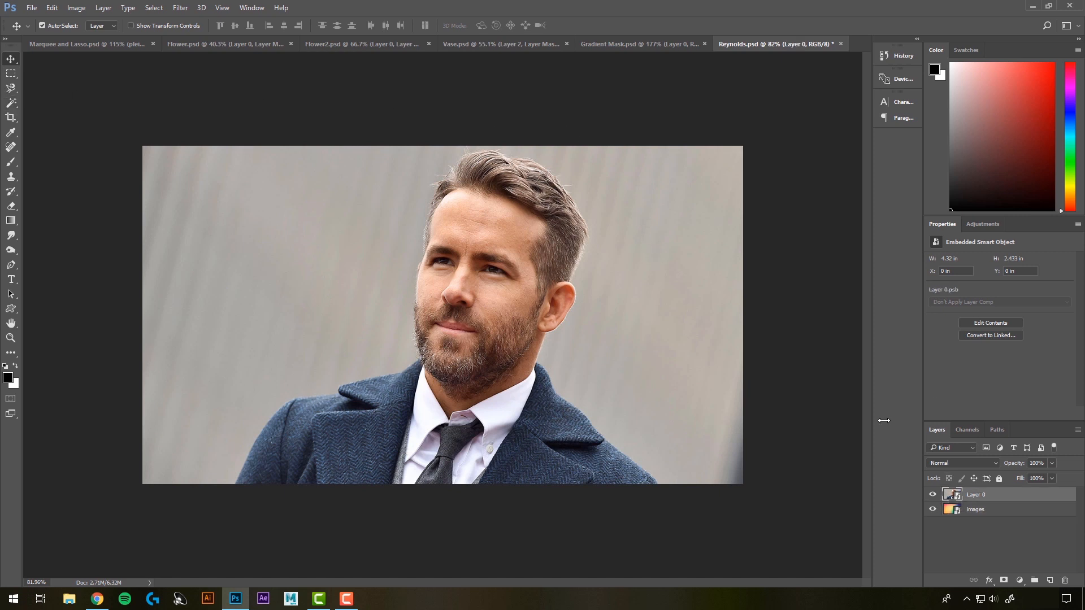
{"action": "left_click", "coordinate": [11, 103]}
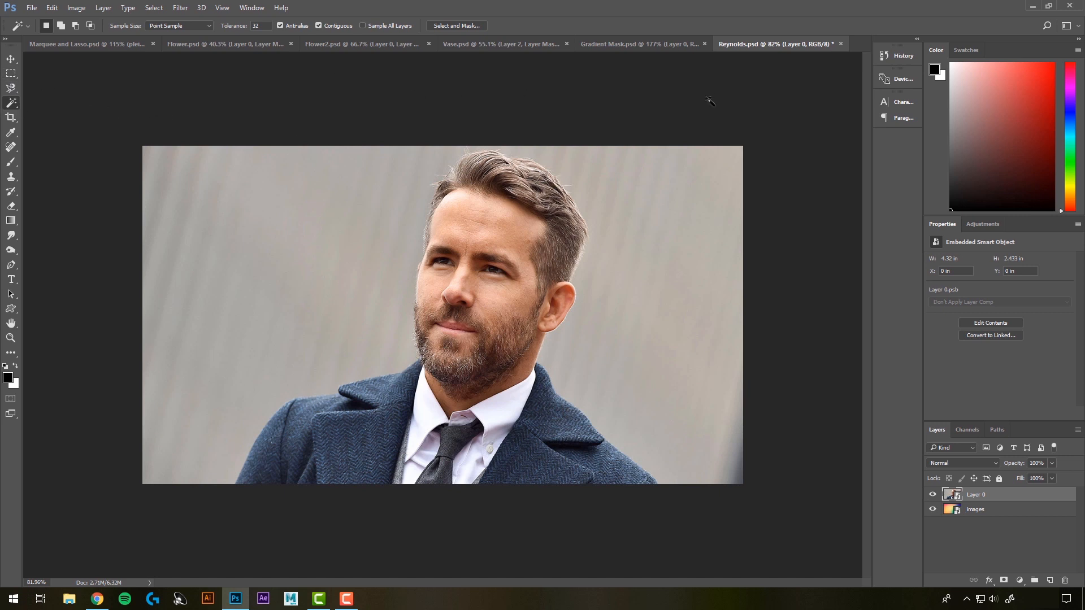
{"action": "left_click", "coordinate": [304, 257]}
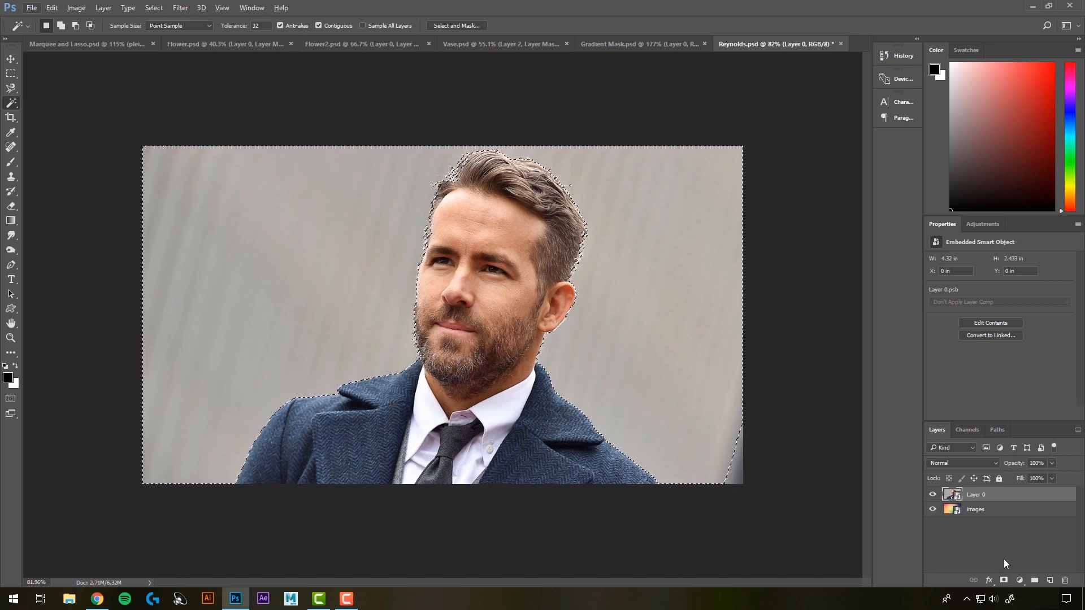
{"action": "left_click", "coordinate": [1003, 580]}
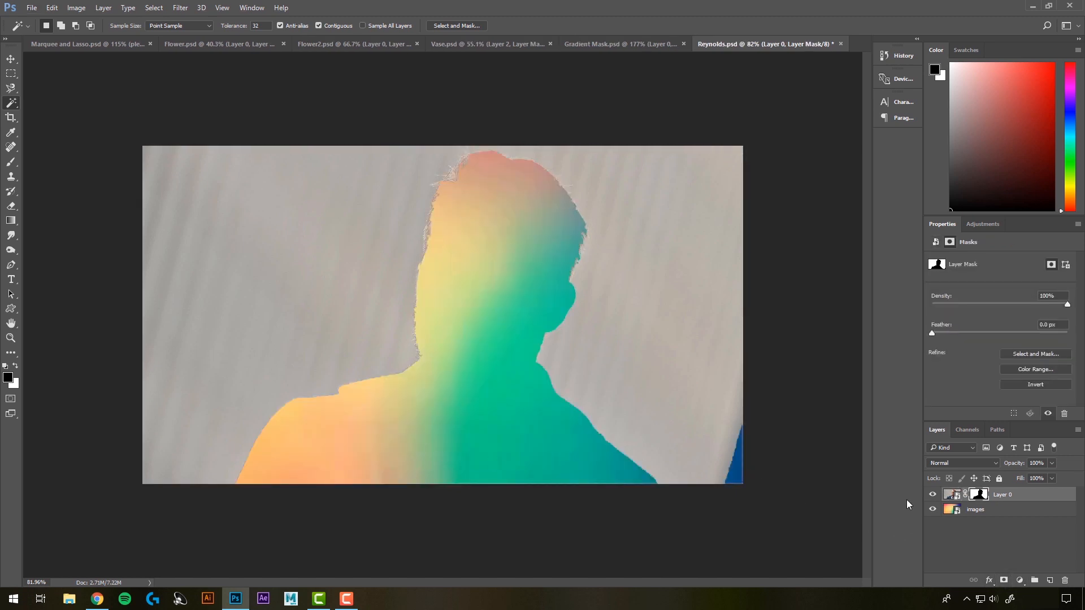
- Invert Layer 0's mask to show the man, and paint black over the gray remnant in the image's lower-right corner
{"action": "left_click", "coordinate": [933, 512]}
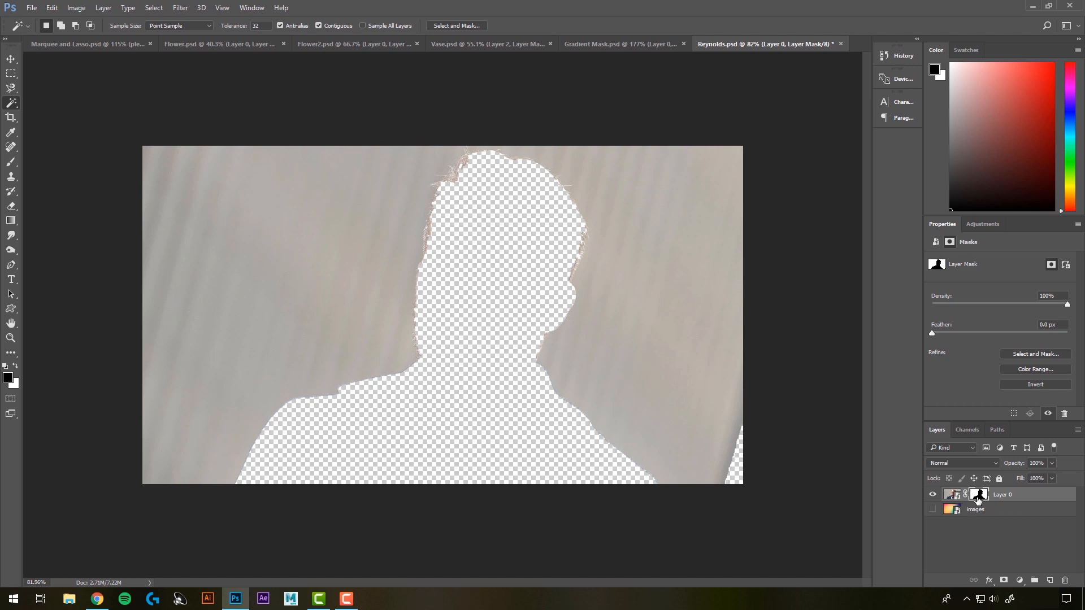
{"action": "left_click", "coordinate": [1035, 384]}
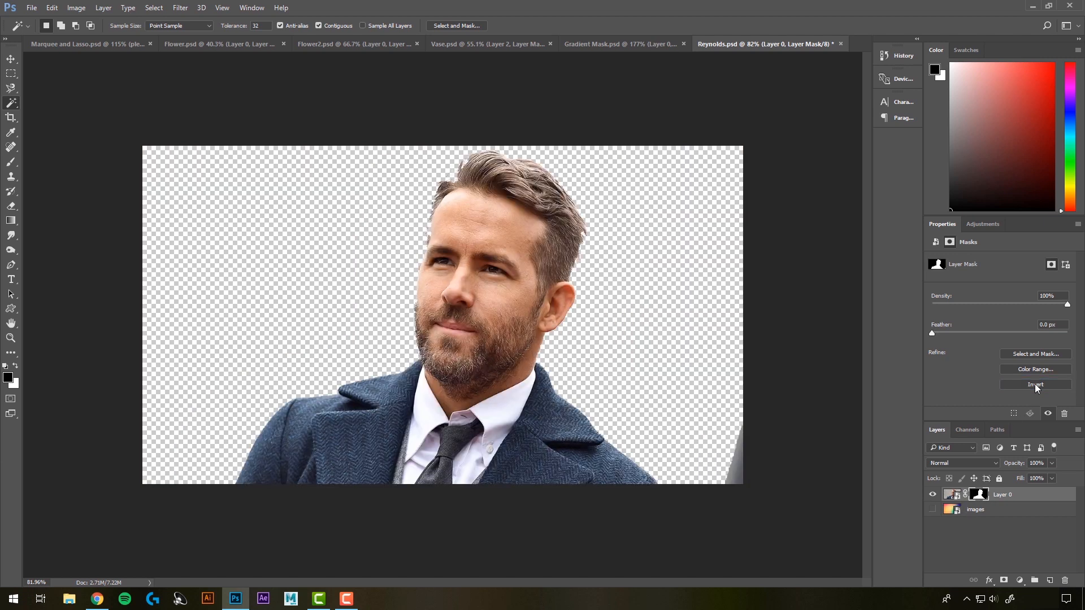
{"action": "left_click", "coordinate": [933, 511]}
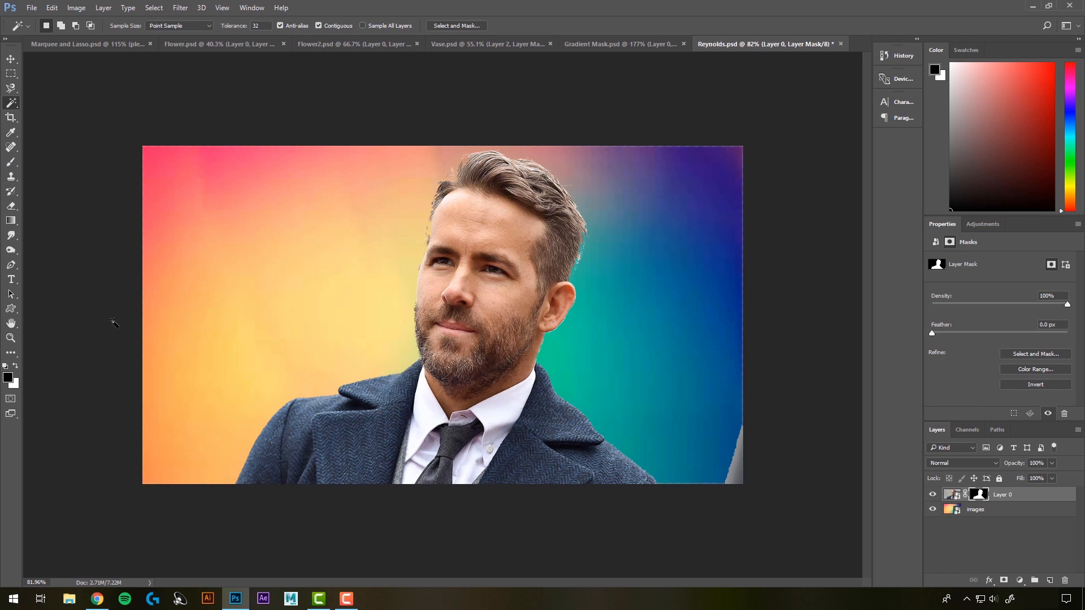
{"action": "key", "text": "b"}
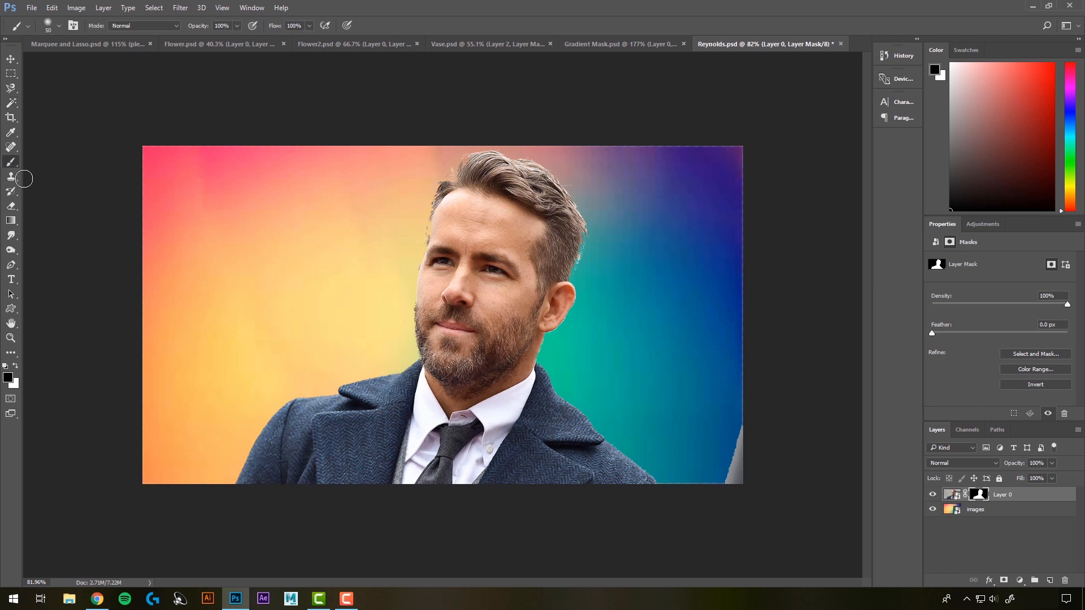
{"action": "left_click_drag", "start_coordinate": [744, 443], "coordinate": [751, 417]}
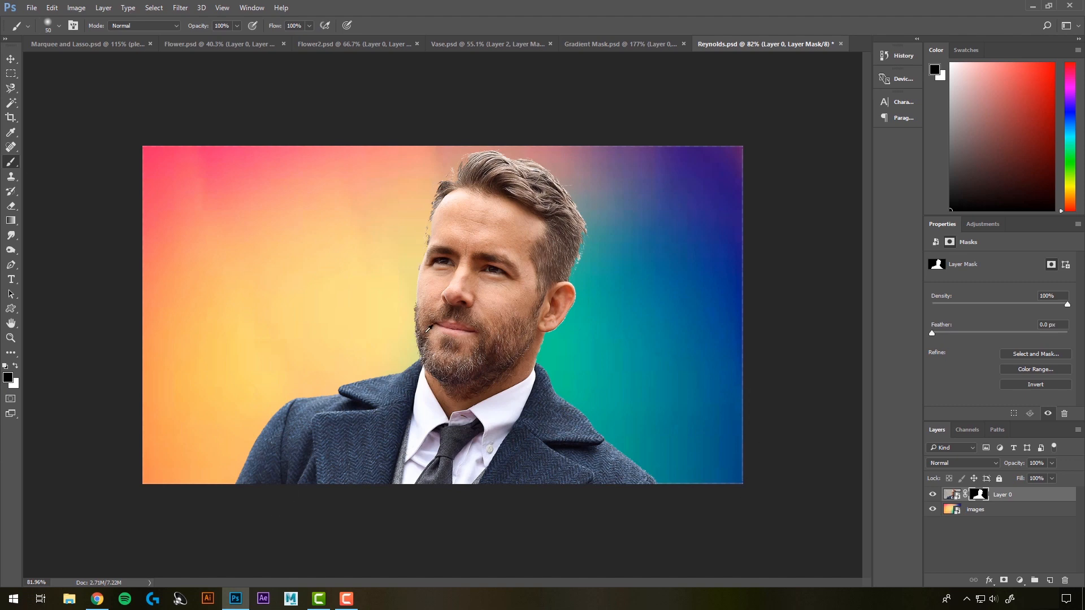
- Inspect the cutout's edges around the face and hair, and open Select and Mask for Layer 0's mask
{"action": "scroll", "coordinate": [400, 238], "scroll_direction": "up", "scroll_amount": 2}
{"action": "scroll", "coordinate": [368, 286], "scroll_direction": "down", "scroll_amount": 1}
{"action": "scroll", "coordinate": [387, 373], "scroll_direction": "up", "scroll_amount": 1}
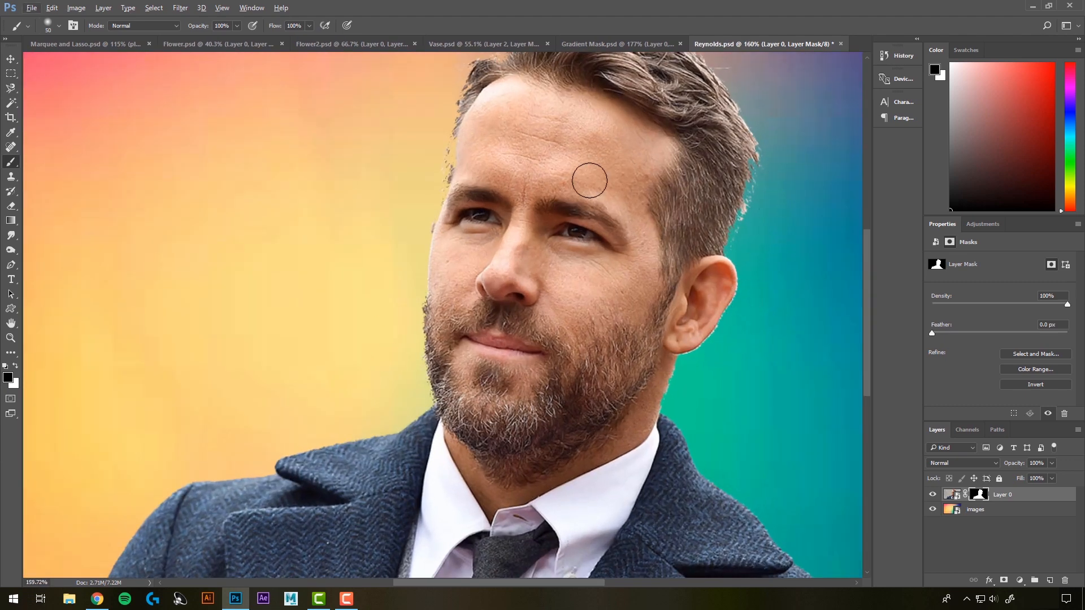
{"action": "left_click_drag", "start_coordinate": [570, 213], "coordinate": [529, 308]}
{"action": "scroll", "coordinate": [537, 421], "scroll_direction": "down", "scroll_amount": 2}
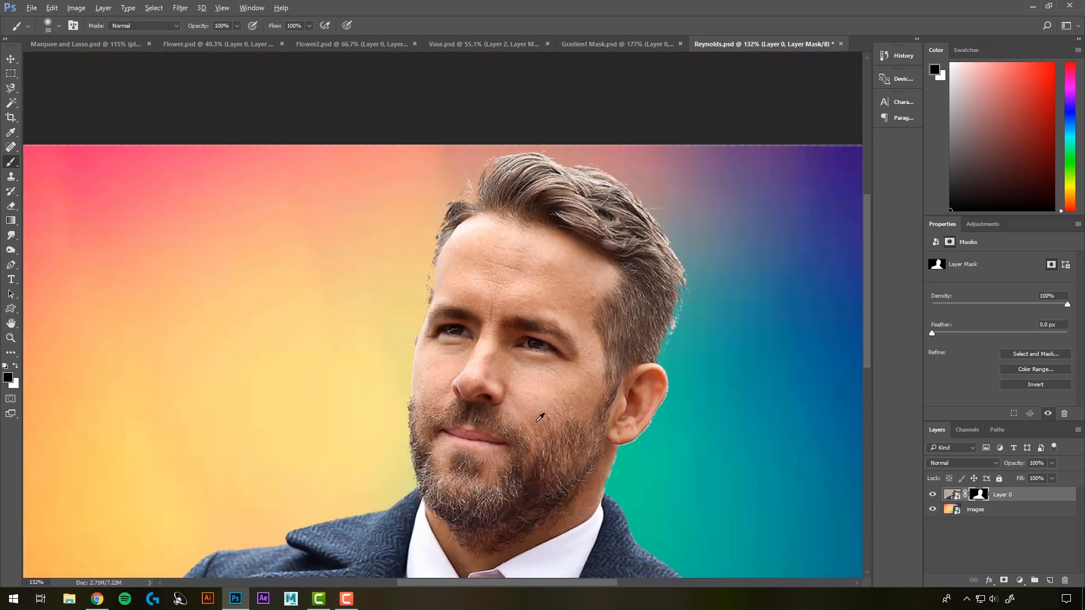
{"action": "left_click_drag", "start_coordinate": [664, 509], "coordinate": [588, 406]}
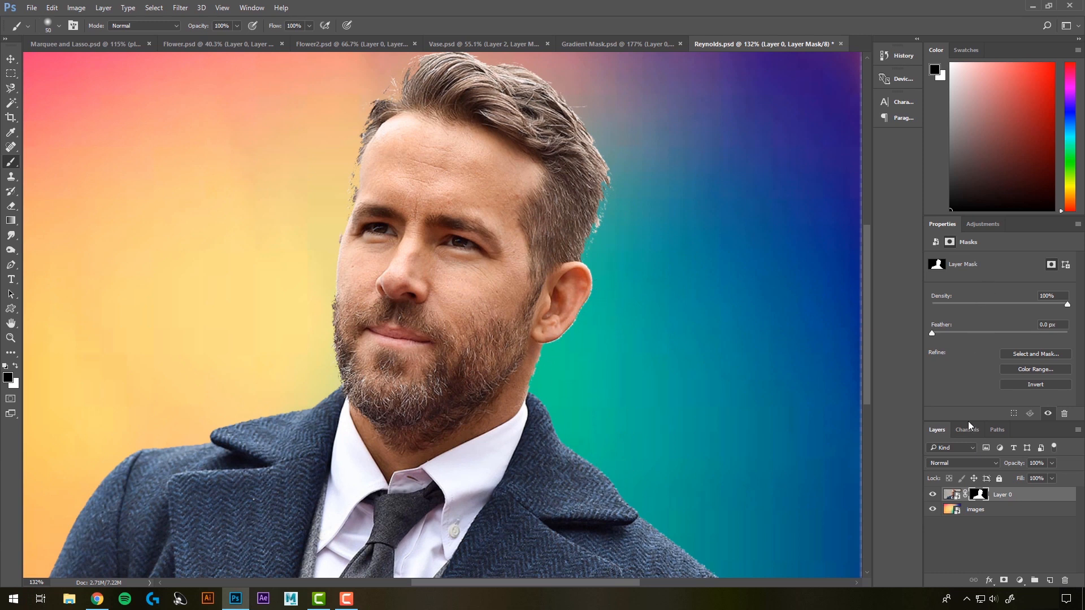
{"action": "left_click", "coordinate": [1037, 354]}
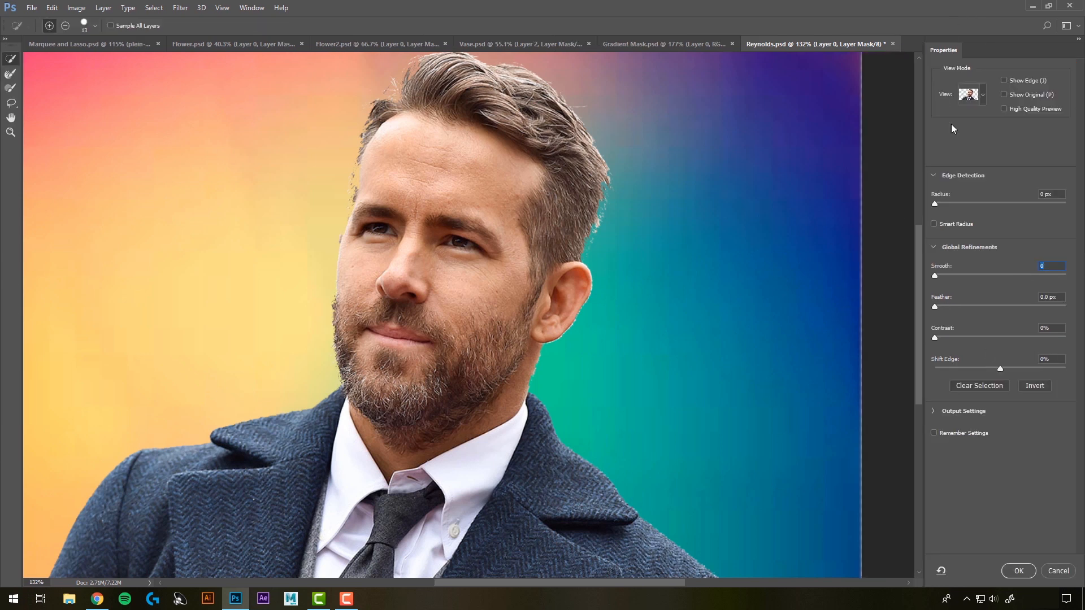
- Compare the Onion Skin, Black & White and On Layers view modes, and set the view to Overlay
{"action": "left_click", "coordinate": [982, 95]}
{"action": "left_click", "coordinate": [919, 72]}
{"action": "left_click", "coordinate": [984, 96]}
{"action": "left_click", "coordinate": [955, 124]}
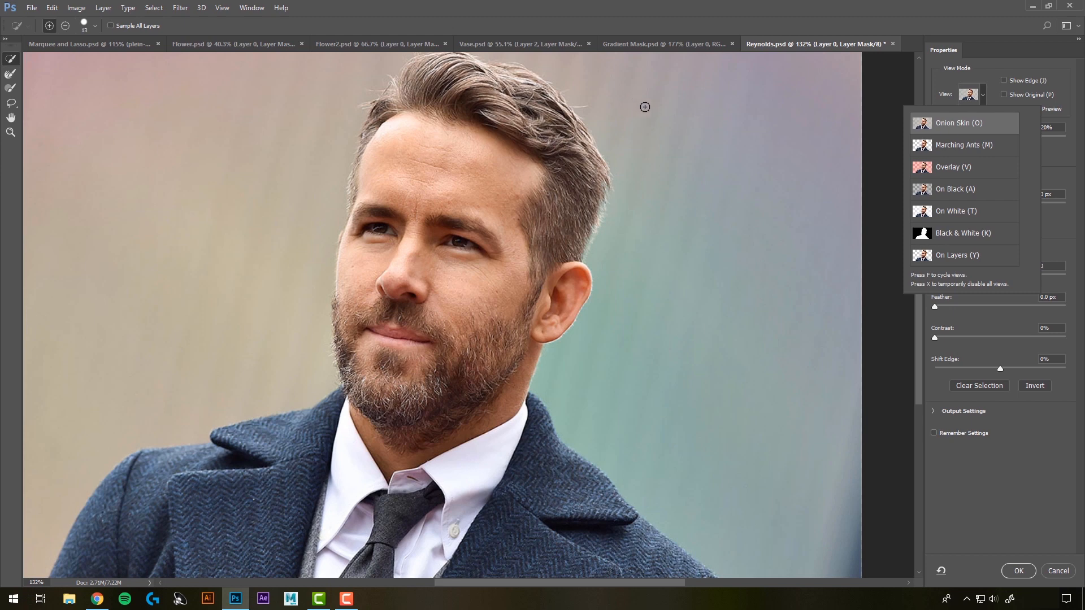
{"action": "left_click", "coordinate": [957, 148]}
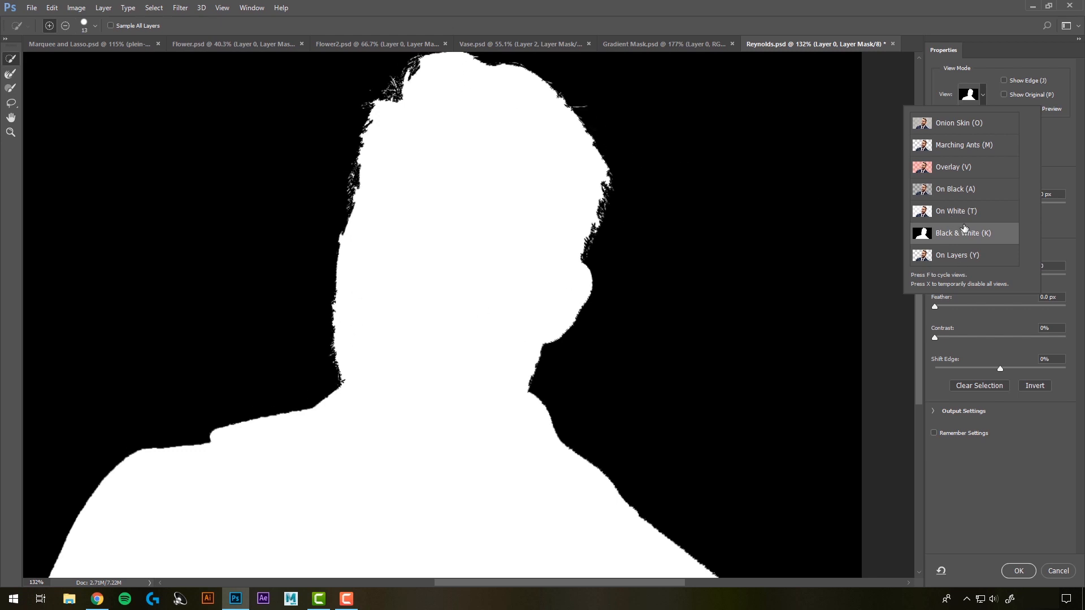
{"action": "left_click", "coordinate": [953, 258]}
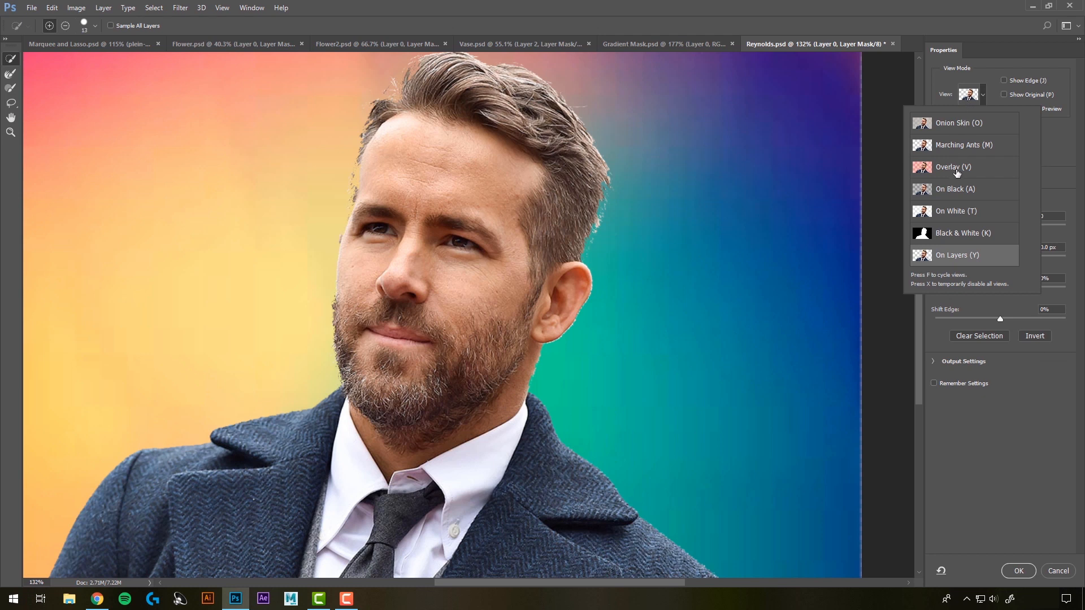
{"action": "left_click", "coordinate": [957, 173]}
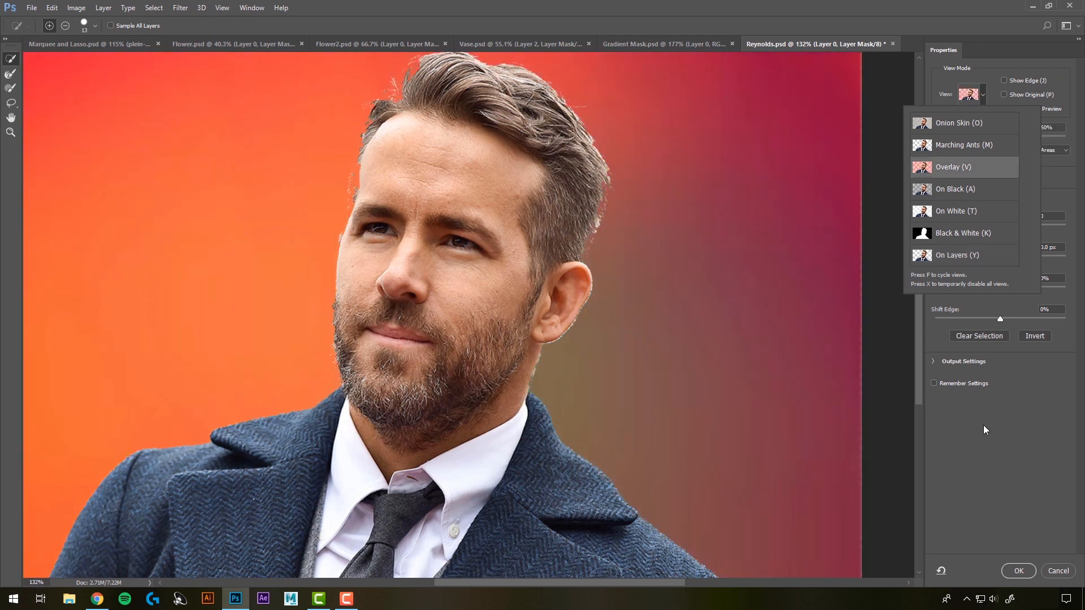
{"action": "left_click", "coordinate": [992, 65]}
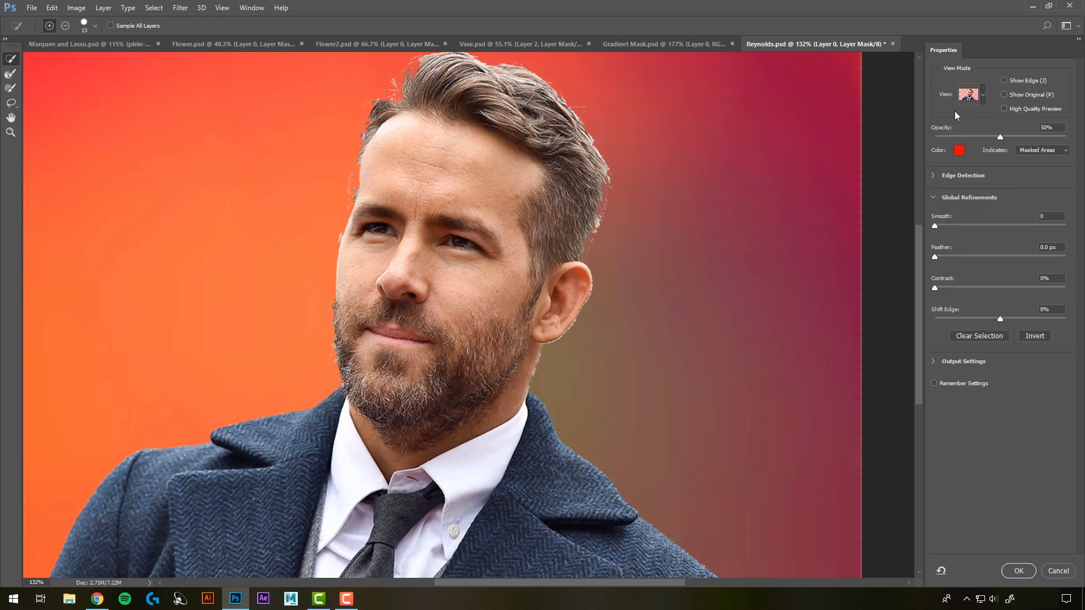
- Smooth the mask edge with a Smooth value of 22
{"action": "scroll", "coordinate": [955, 174], "scroll_direction": "down", "scroll_amount": 1}
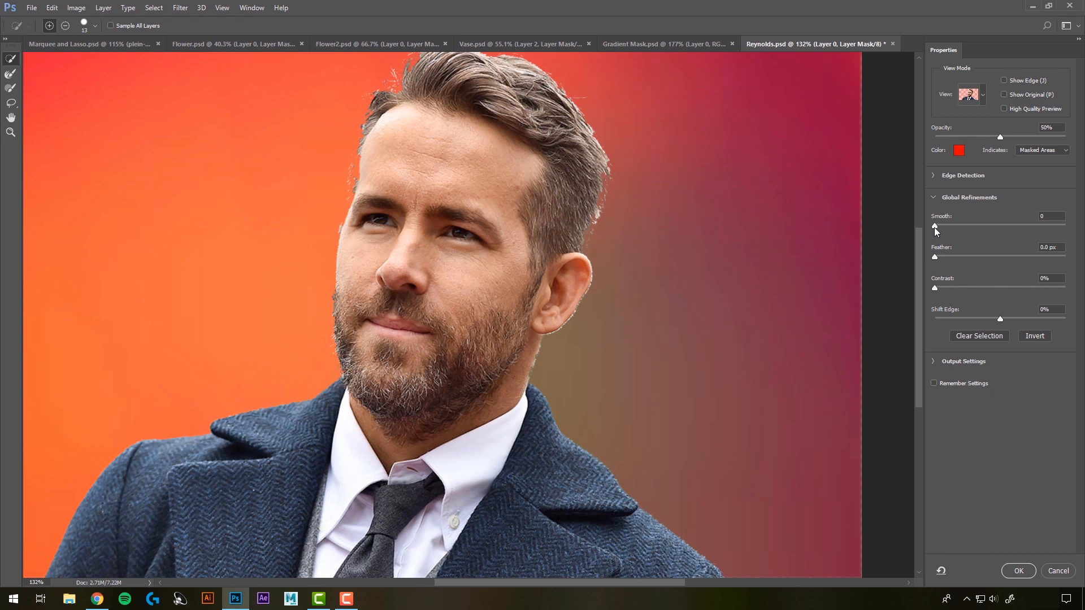
{"action": "mouse_move", "coordinate": [934, 227]}
{"action": "left_mouse_down"}
{"action": "mouse_move", "coordinate": [983, 230]}
{"action": "mouse_move", "coordinate": [938, 231]}
{"action": "left_mouse_up"}
{"action": "left_click_drag", "start_coordinate": [935, 226], "coordinate": [970, 233]}
- Try a Feather of 5.9 px and a Contrast of 78% on the mask edge, and reset both to 0
{"action": "left_click_drag", "start_coordinate": [934, 258], "coordinate": [986, 259]}
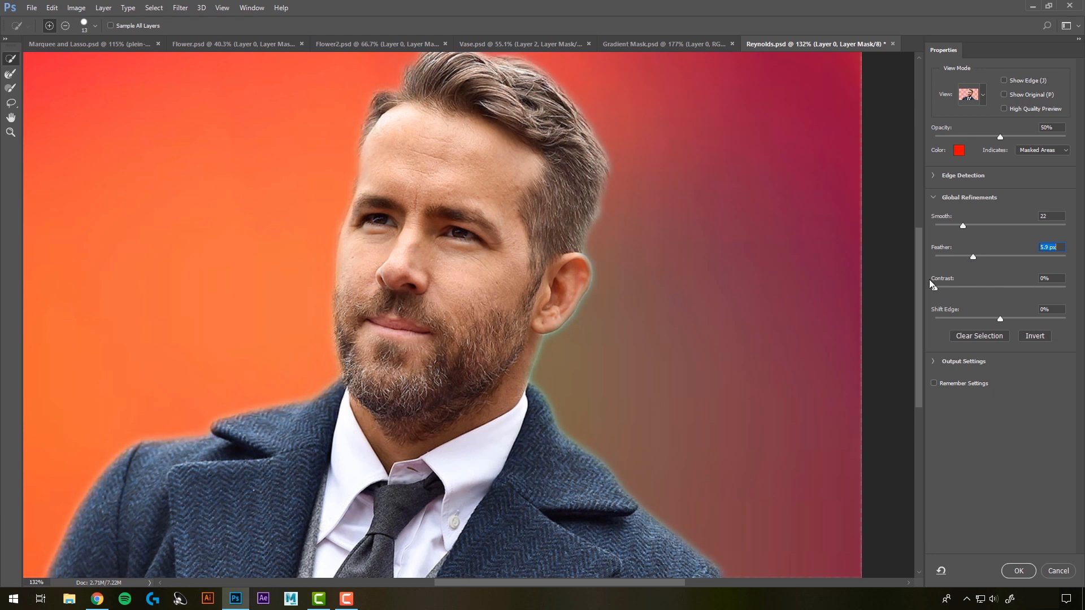
{"action": "left_click_drag", "start_coordinate": [935, 289], "coordinate": [965, 292]}
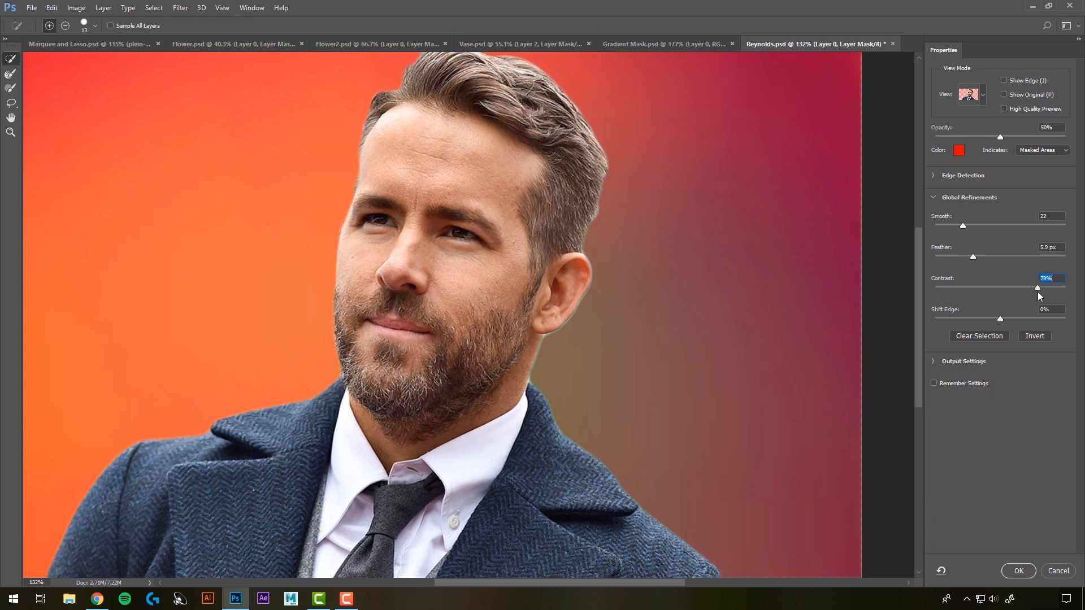
{"action": "left_click_drag", "start_coordinate": [1037, 291], "coordinate": [937, 293]}
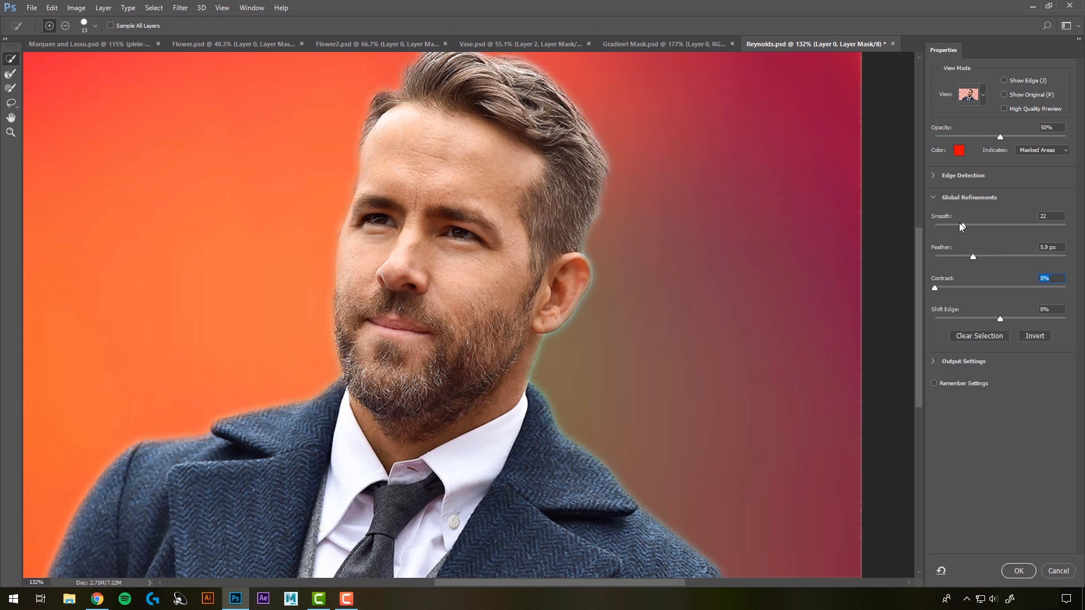
{"action": "left_click_drag", "start_coordinate": [973, 258], "coordinate": [930, 265]}
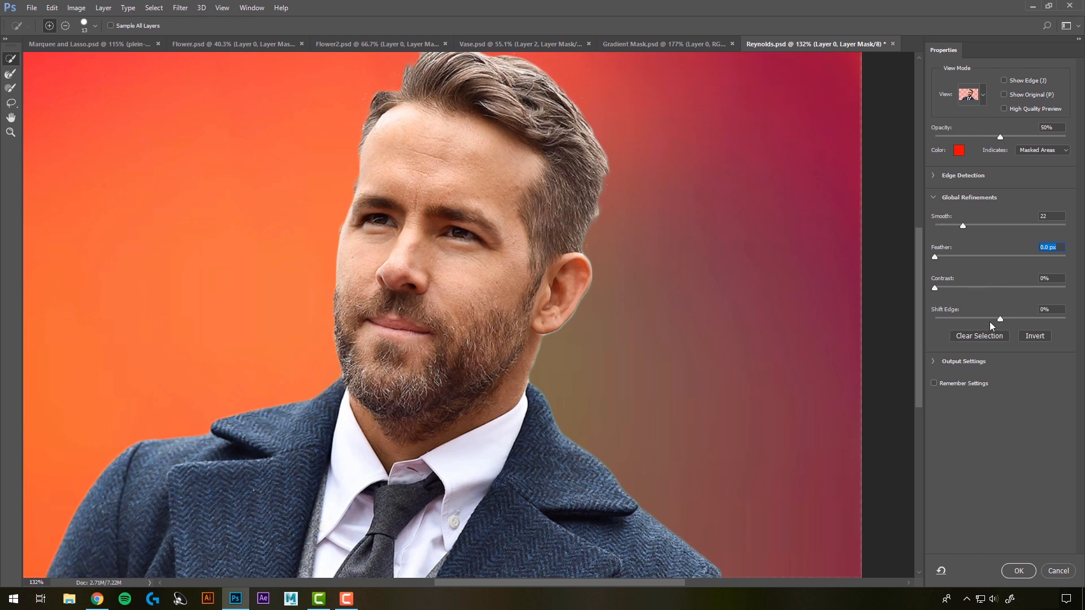
- Try shifting the mask edge outward, and apply the refinement with Smooth at 24 and Shift Edge at -100%
{"action": "left_click_drag", "start_coordinate": [1001, 320], "coordinate": [1056, 321]}
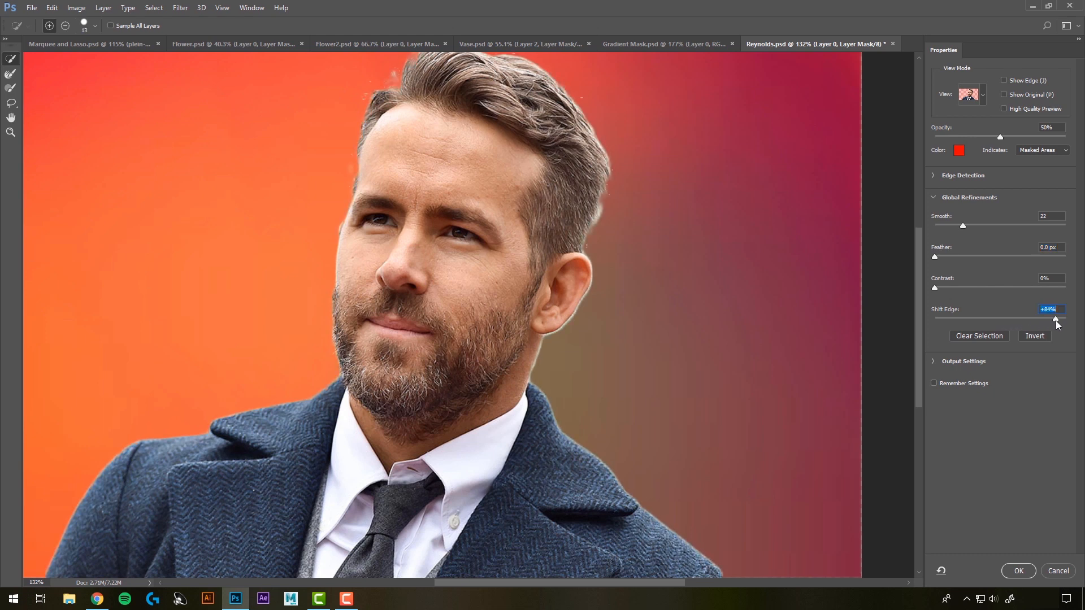
{"action": "left_click_drag", "start_coordinate": [1055, 321], "coordinate": [1000, 320]}
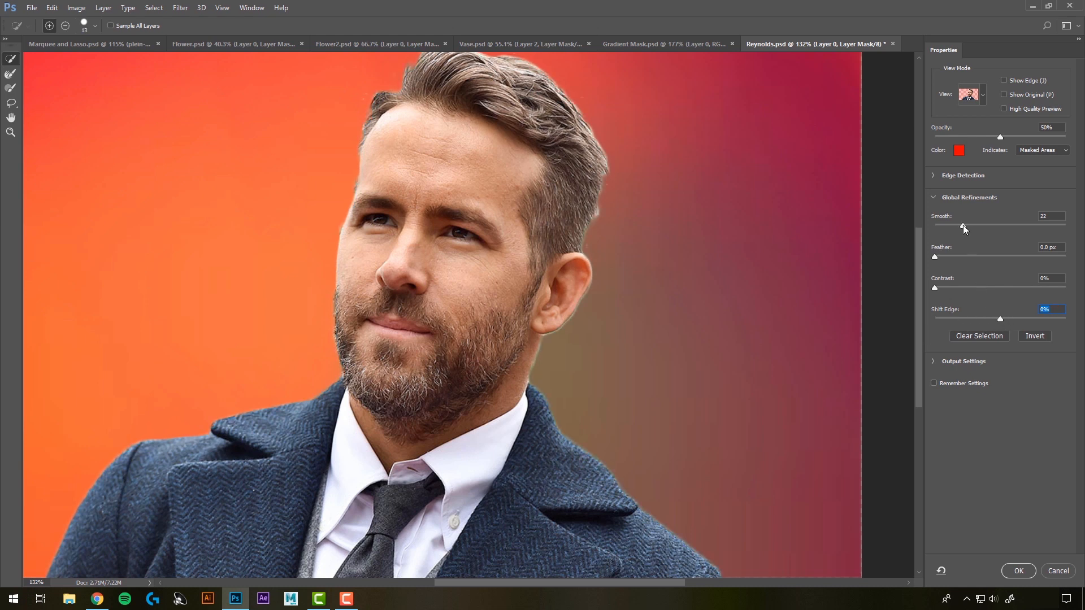
{"action": "left_click_drag", "start_coordinate": [964, 227], "coordinate": [928, 235]}
{"action": "left_click_drag", "start_coordinate": [935, 226], "coordinate": [966, 225]}
{"action": "left_click_drag", "start_coordinate": [1000, 318], "coordinate": [955, 319]}
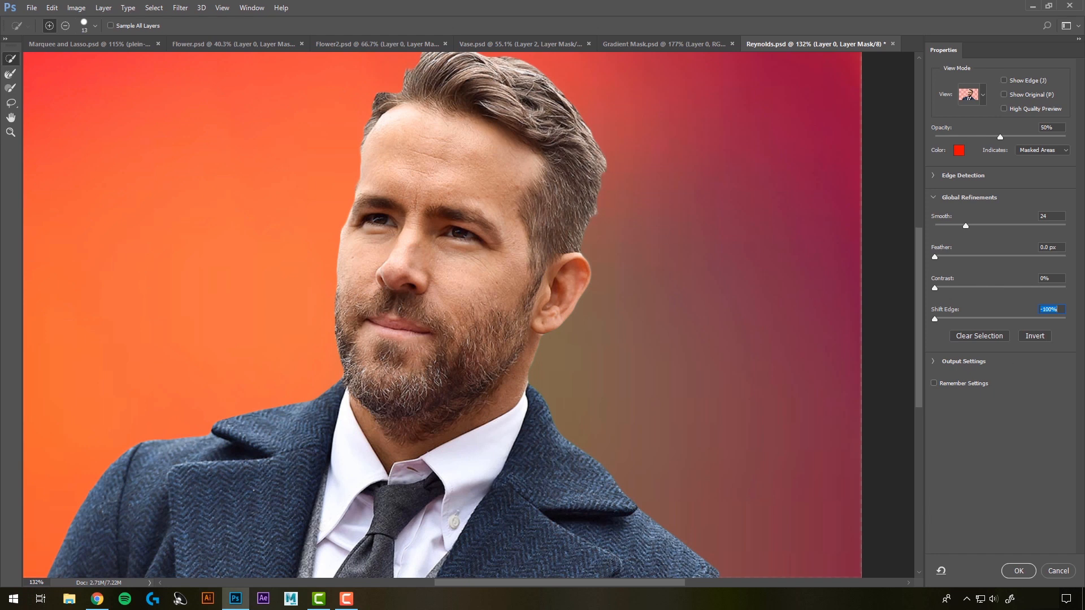
{"action": "left_click", "coordinate": [1020, 577]}
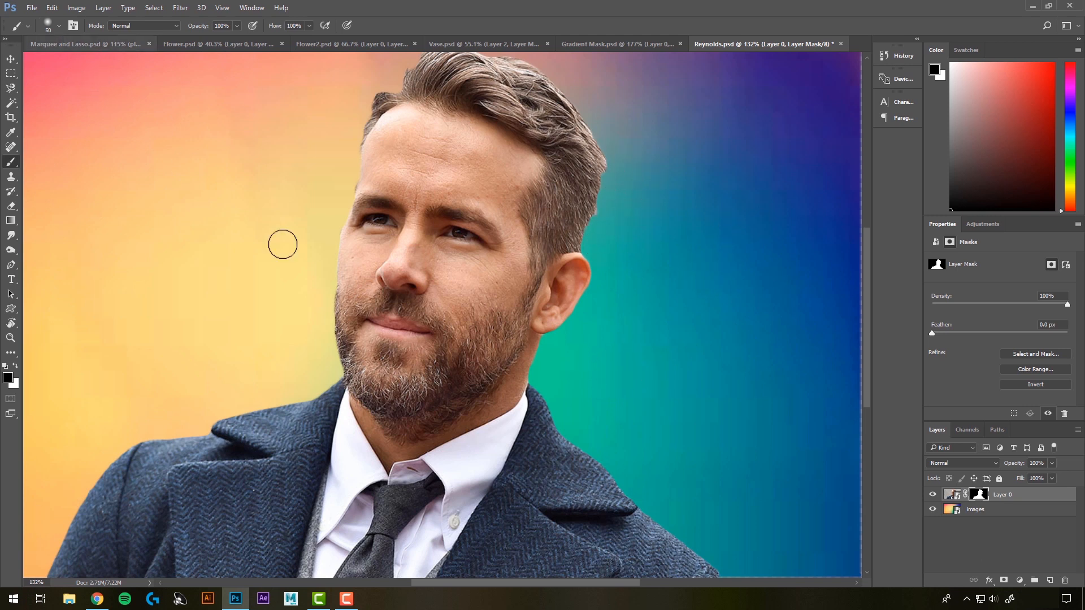
- Restore the clipped hair edges on Layer 0's mask by painting with a white brush of size 15
{"action": "left_click_drag", "start_coordinate": [629, 206], "coordinate": [621, 297]}
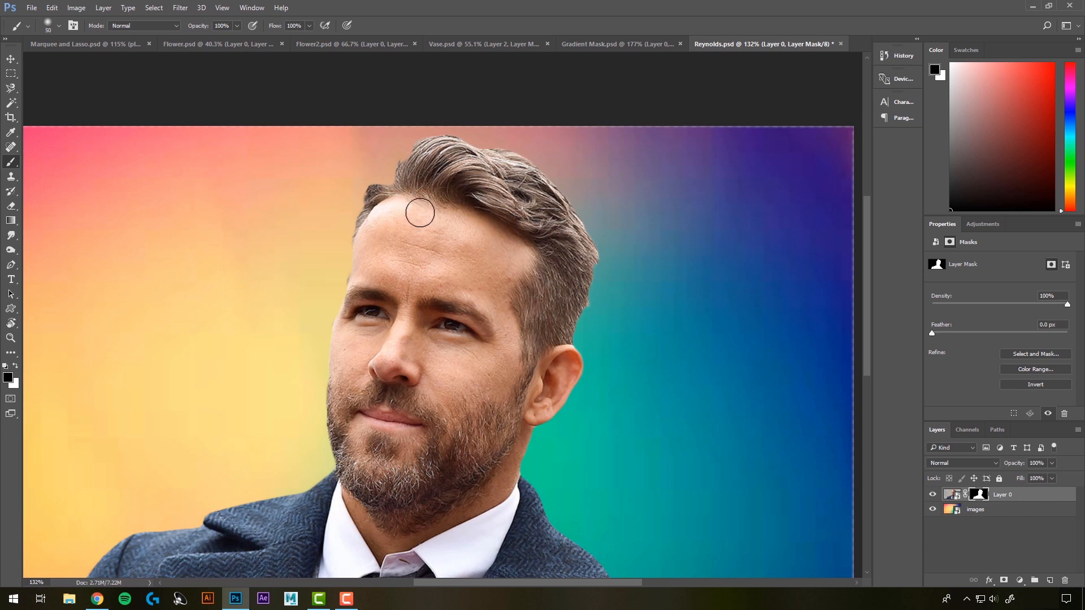
{"action": "key", "text": "bracketleft"}
{"action": "key", "text": "bracketleft"}
{"action": "key", "text": "bracketleft"}
{"action": "left_click", "coordinate": [16, 367]}
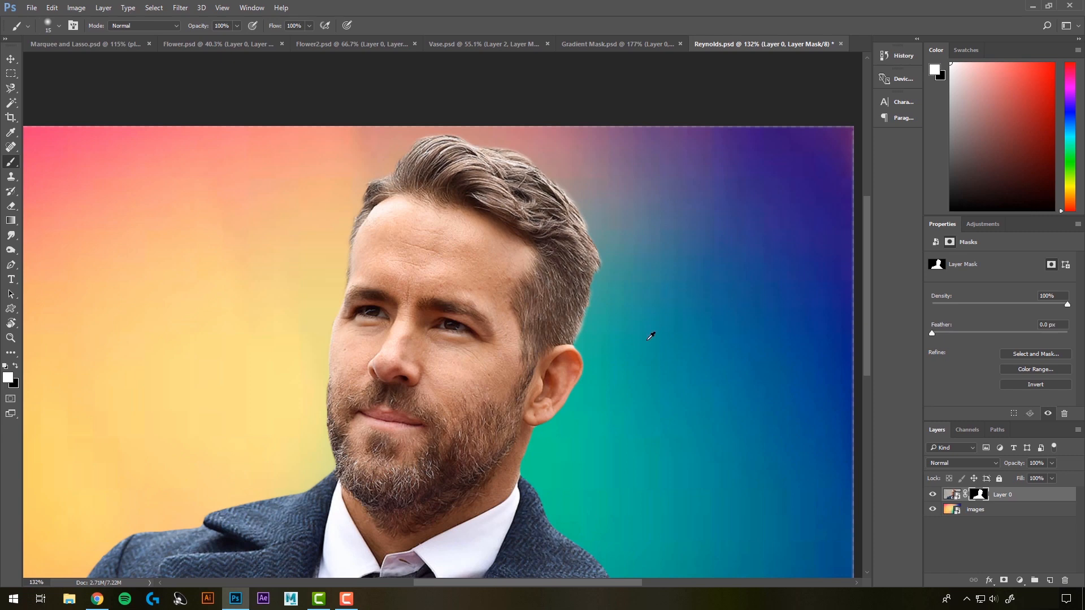
{"action": "scroll", "coordinate": [649, 334], "scroll_direction": "down", "scroll_amount": 5, "text": "alt"}
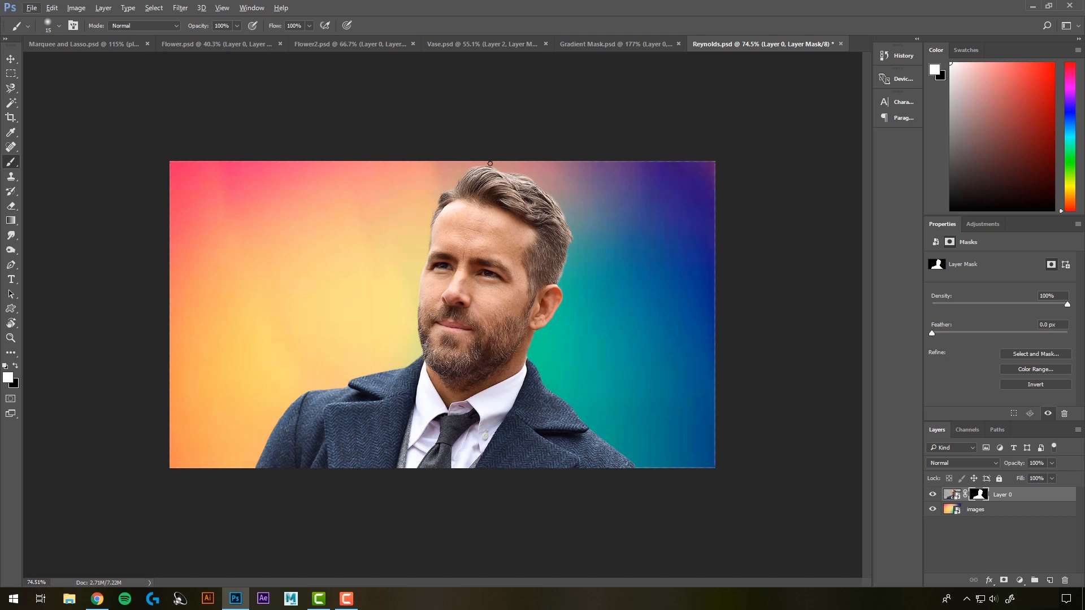
- Show the Lasso tool variants and the Quick Selection and Magic Wand tools, and activate the Magic Wand tool
{"action": "left_click", "coordinate": [11, 89]}
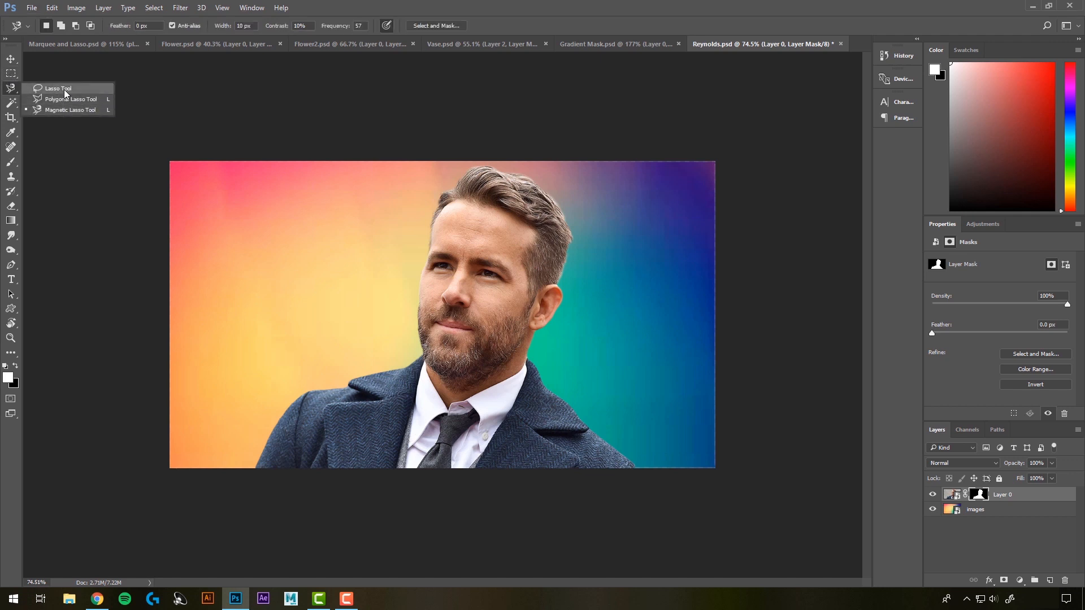
{"action": "left_click", "coordinate": [11, 103]}
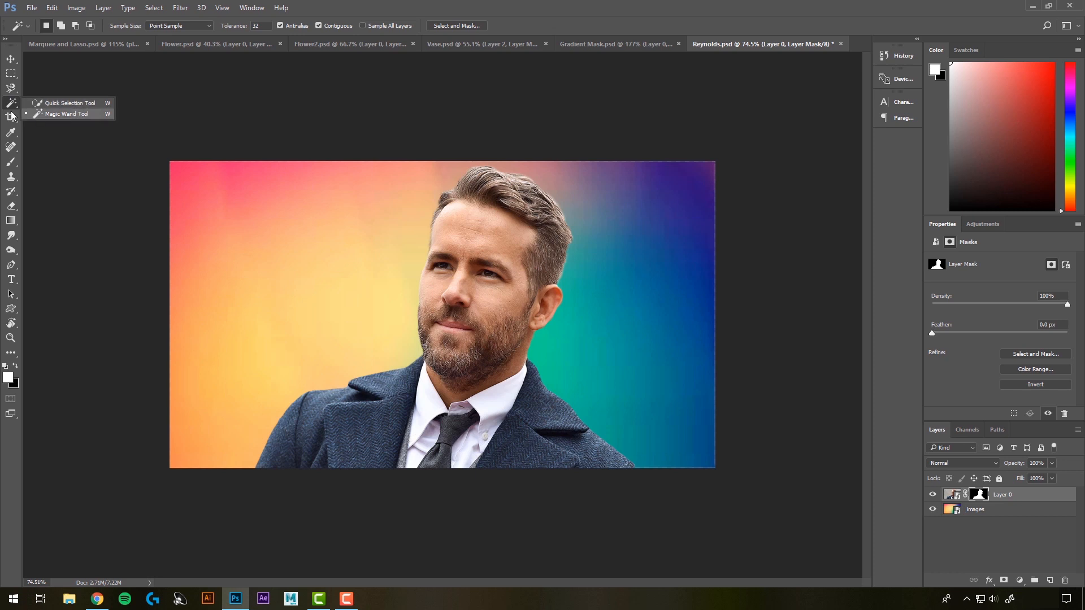
{"action": "left_click", "coordinate": [83, 114]}
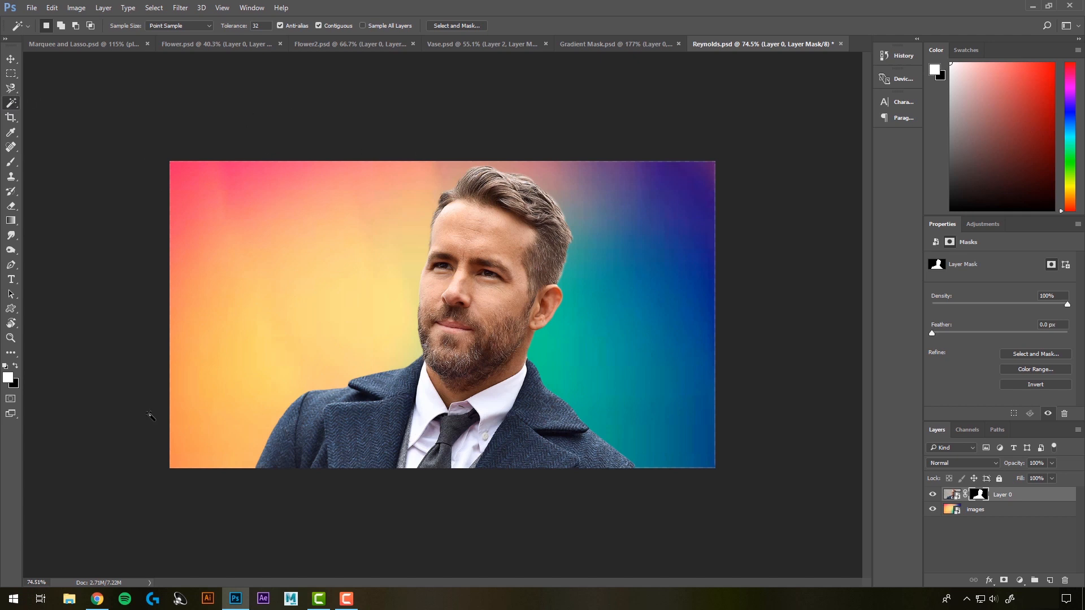